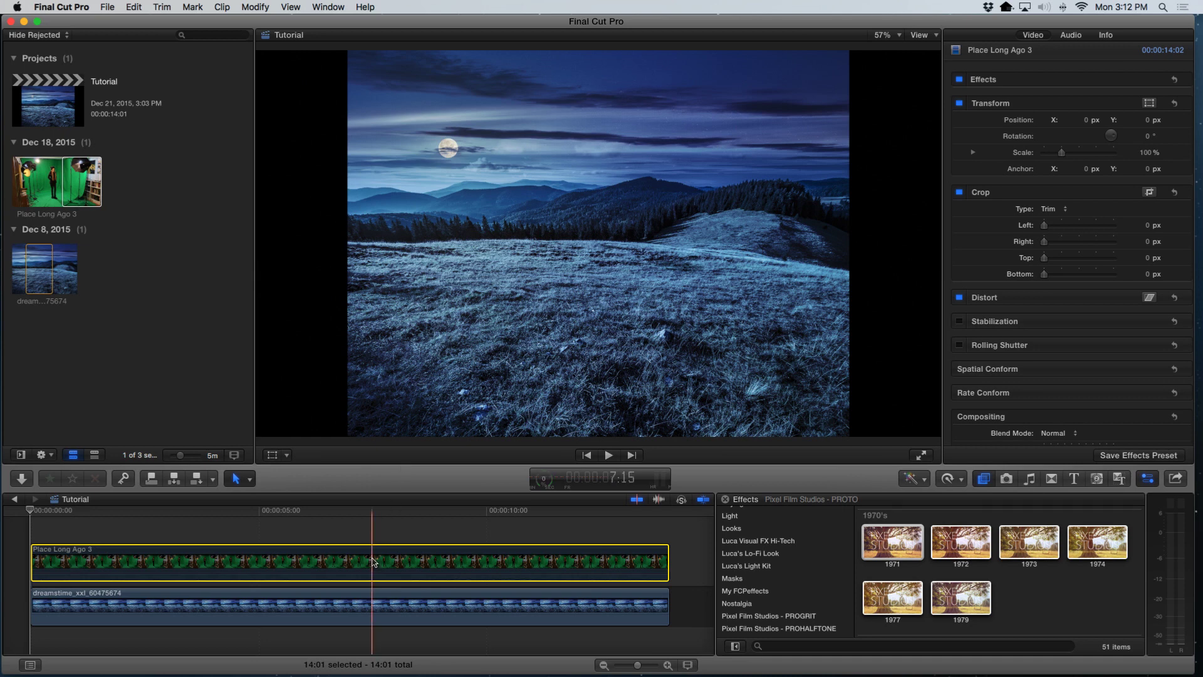
Enable the green-screen clip Place Long Ago 3 to view the shot, and disable it again
{"action": "key", "text": "v"}
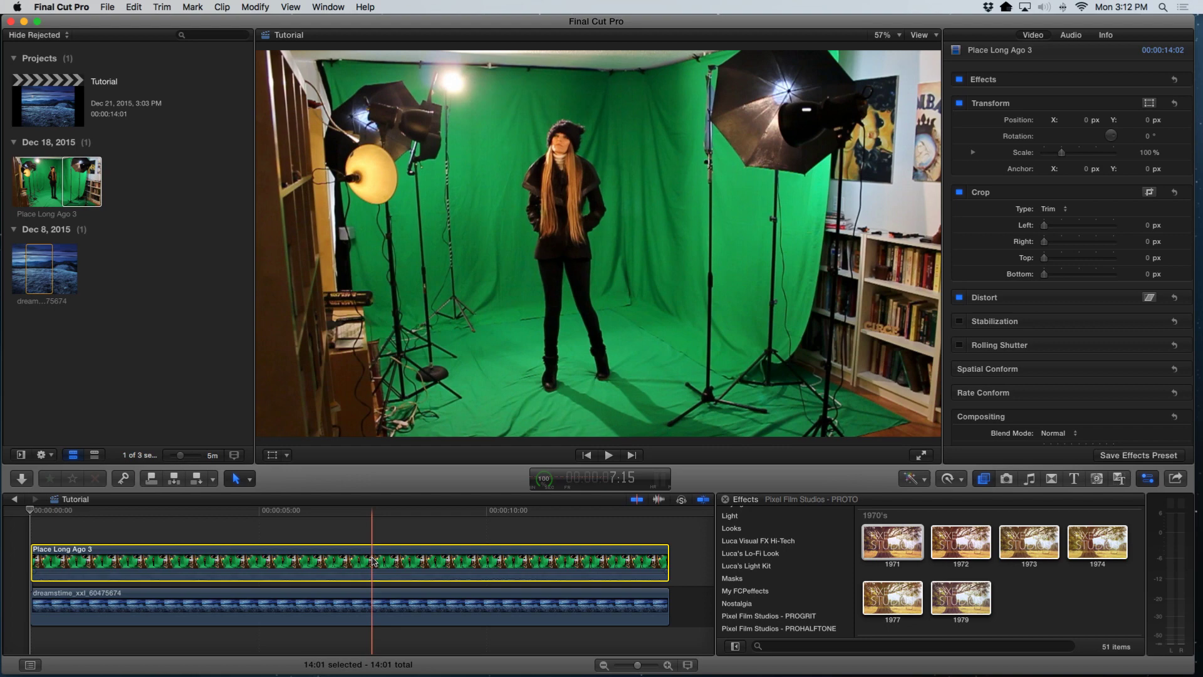
{"action": "key", "text": "v"}
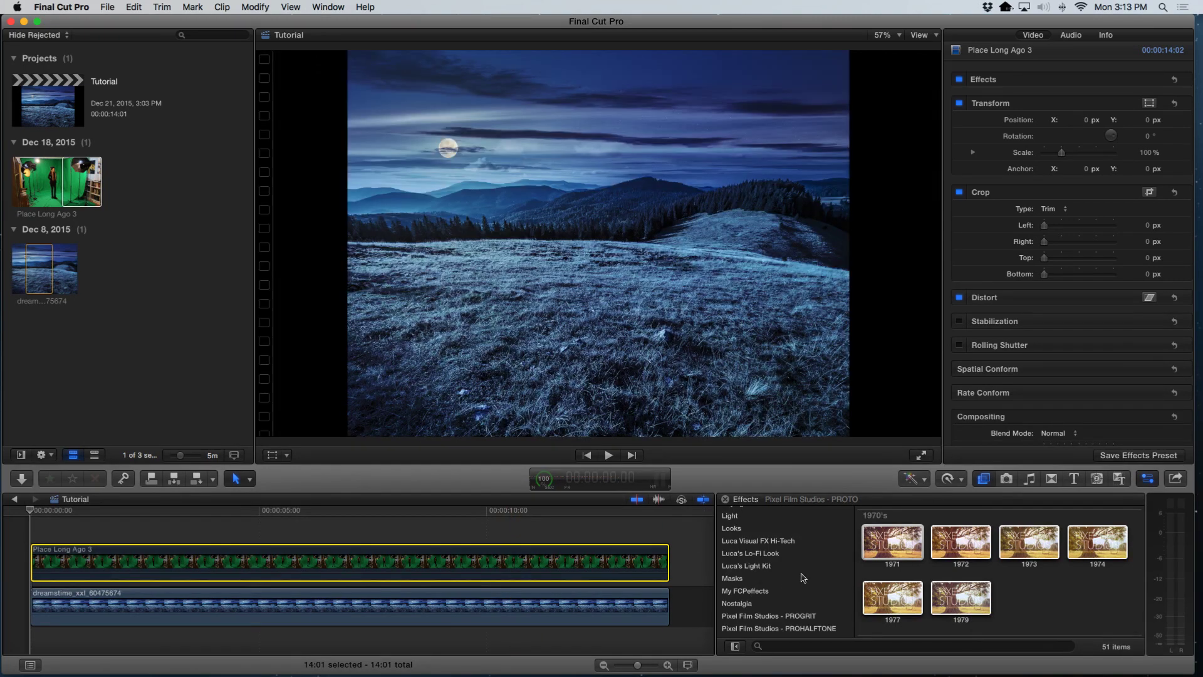
Insert the Pixel Film Studios PROJECTION 5184x3456 generator between the two clips at the timeline's start and extend it to the clips' end
{"action": "scroll", "coordinate": [804, 576], "scroll_direction": "down", "scroll_amount": 4}
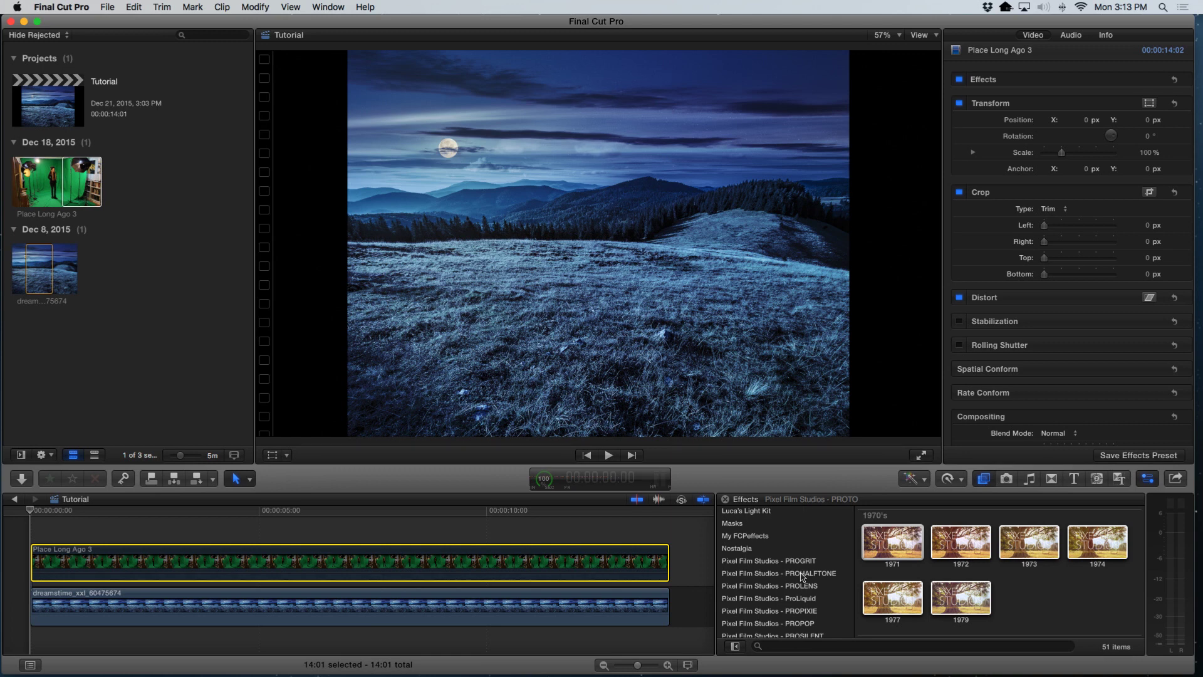
{"action": "scroll", "coordinate": [803, 588], "scroll_direction": "down", "scroll_amount": 1}
{"action": "scroll", "coordinate": [803, 588], "scroll_direction": "down", "scroll_amount": 2}
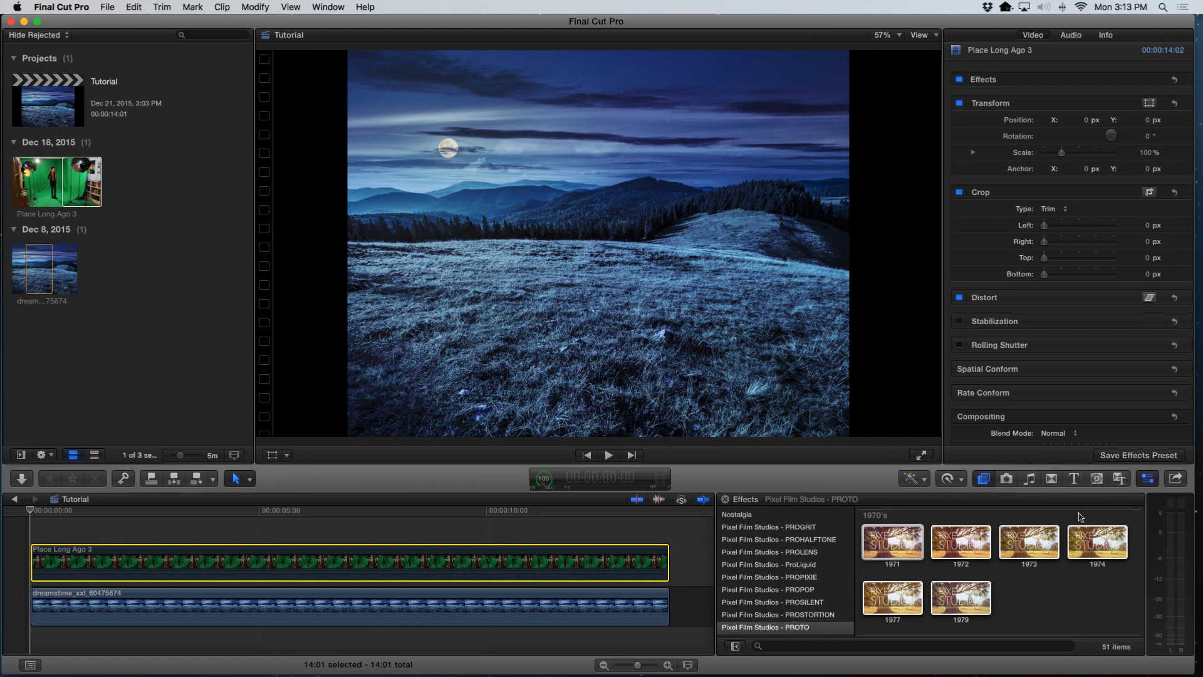
{"action": "left_click", "coordinate": [1097, 480]}
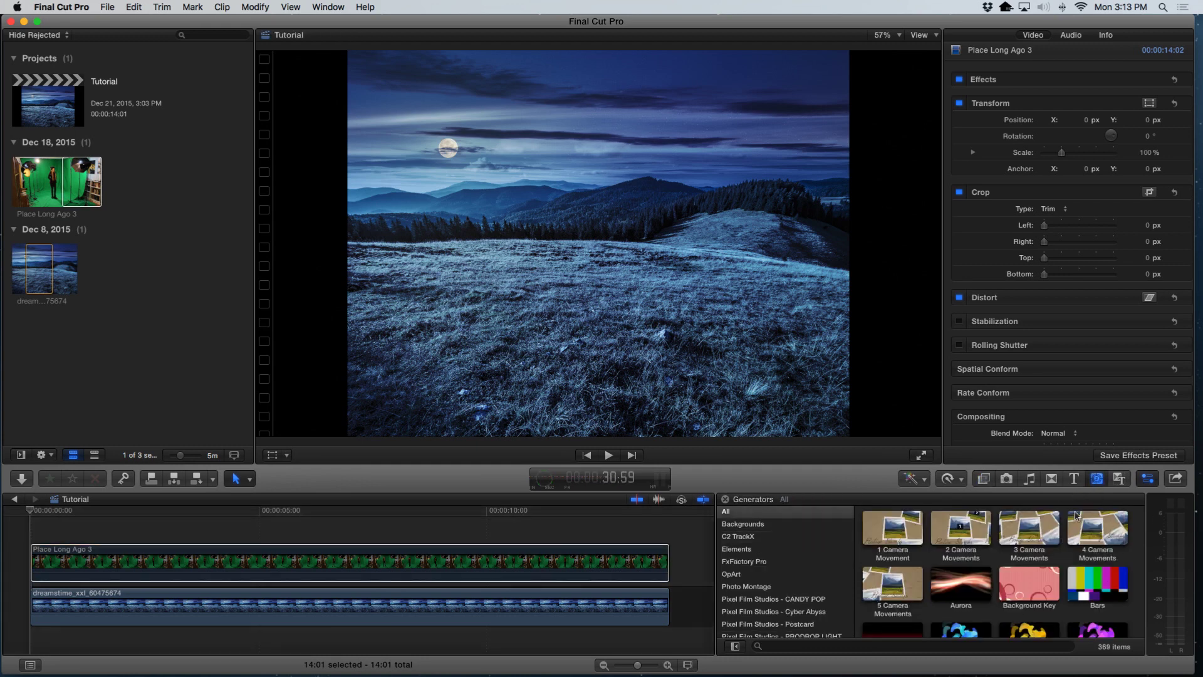
{"action": "scroll", "coordinate": [778, 578], "scroll_direction": "down", "scroll_amount": 3}
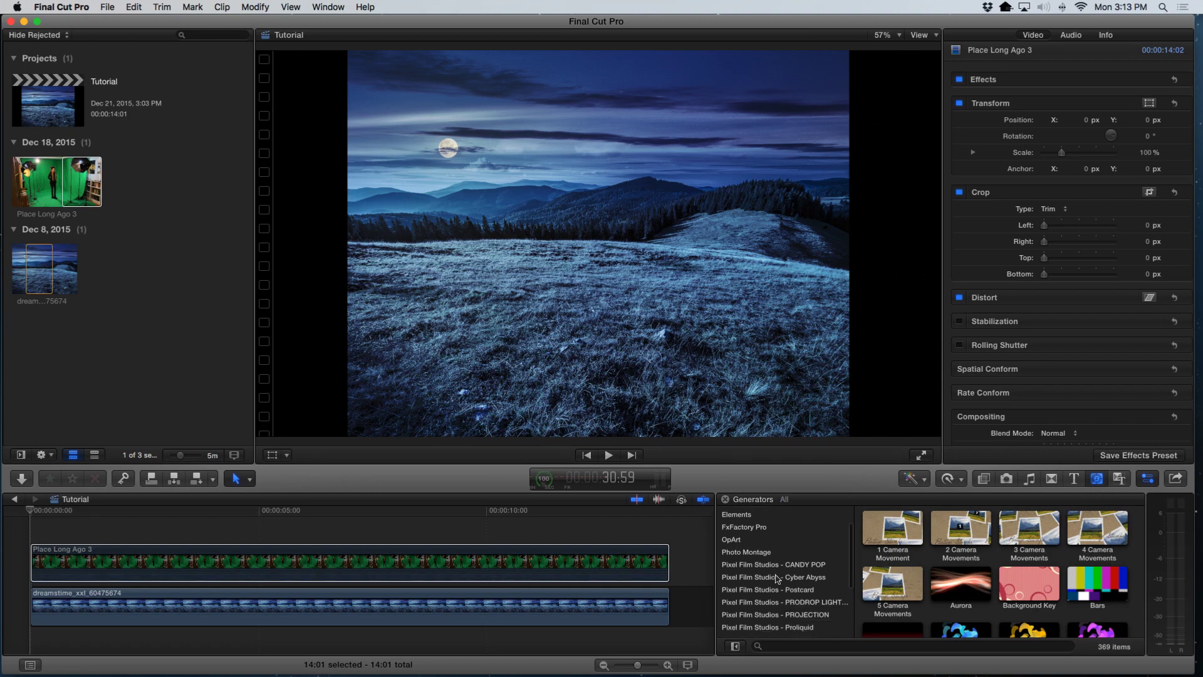
{"action": "left_click", "coordinate": [775, 599]}
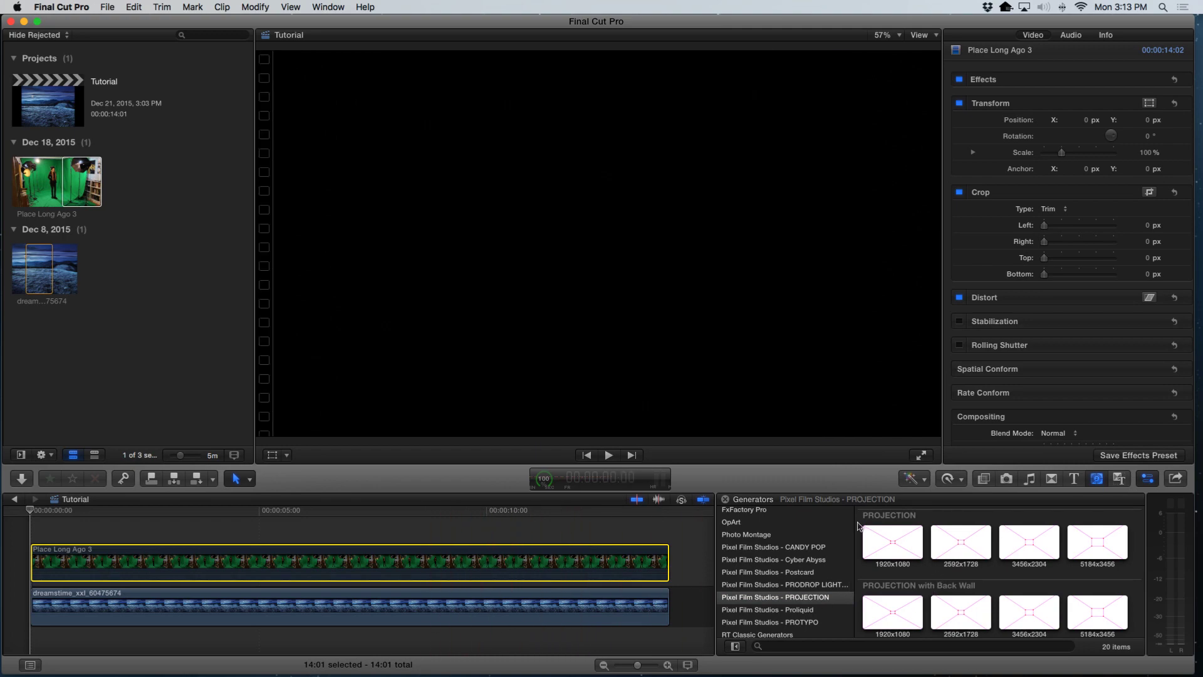
{"action": "left_click", "coordinate": [1103, 544]}
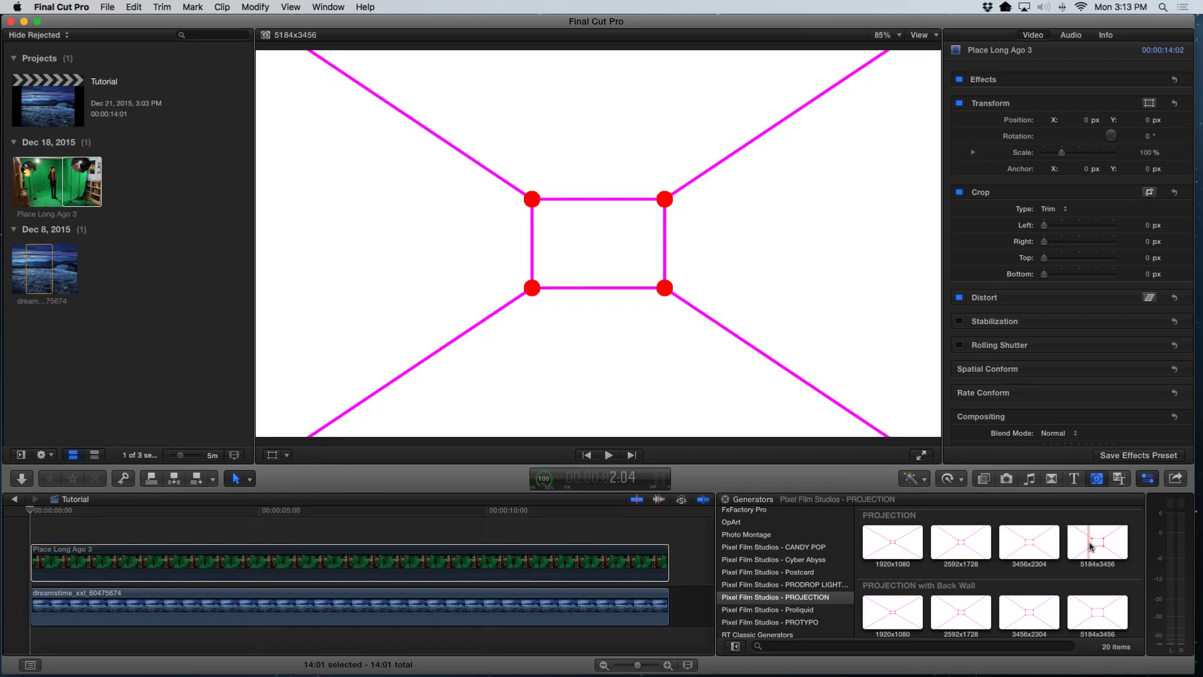
{"action": "left_click_drag", "start_coordinate": [1096, 544], "coordinate": [32, 559]}
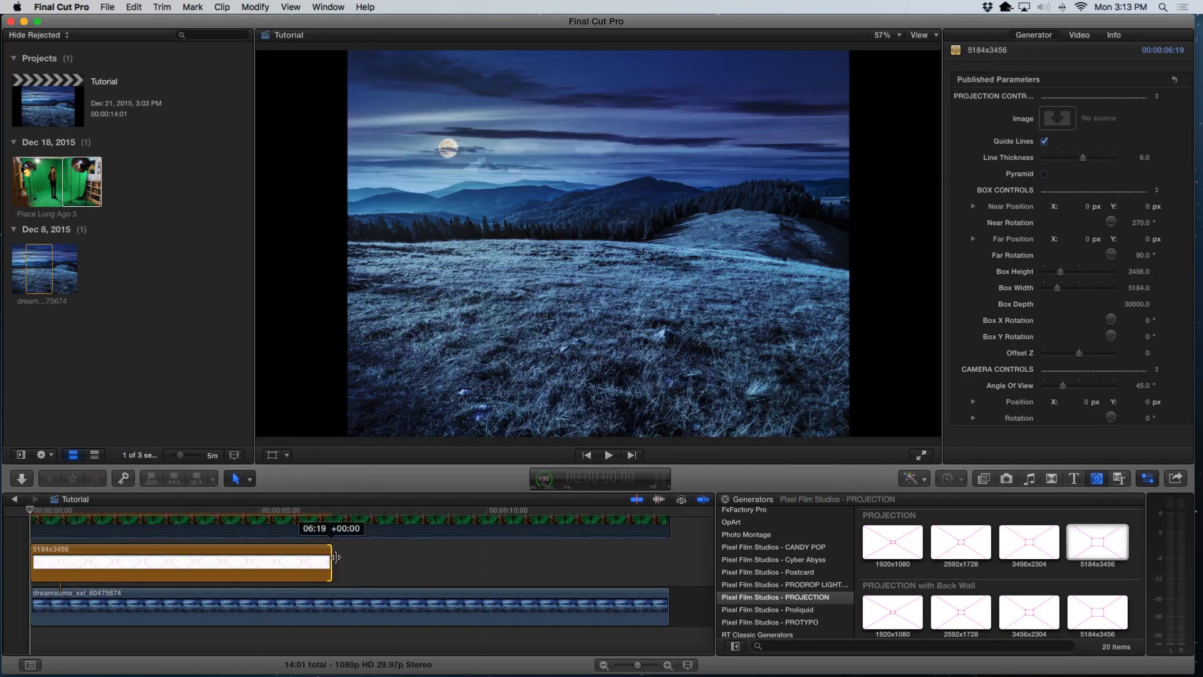
{"action": "left_click_drag", "start_coordinate": [332, 565], "coordinate": [668, 571]}
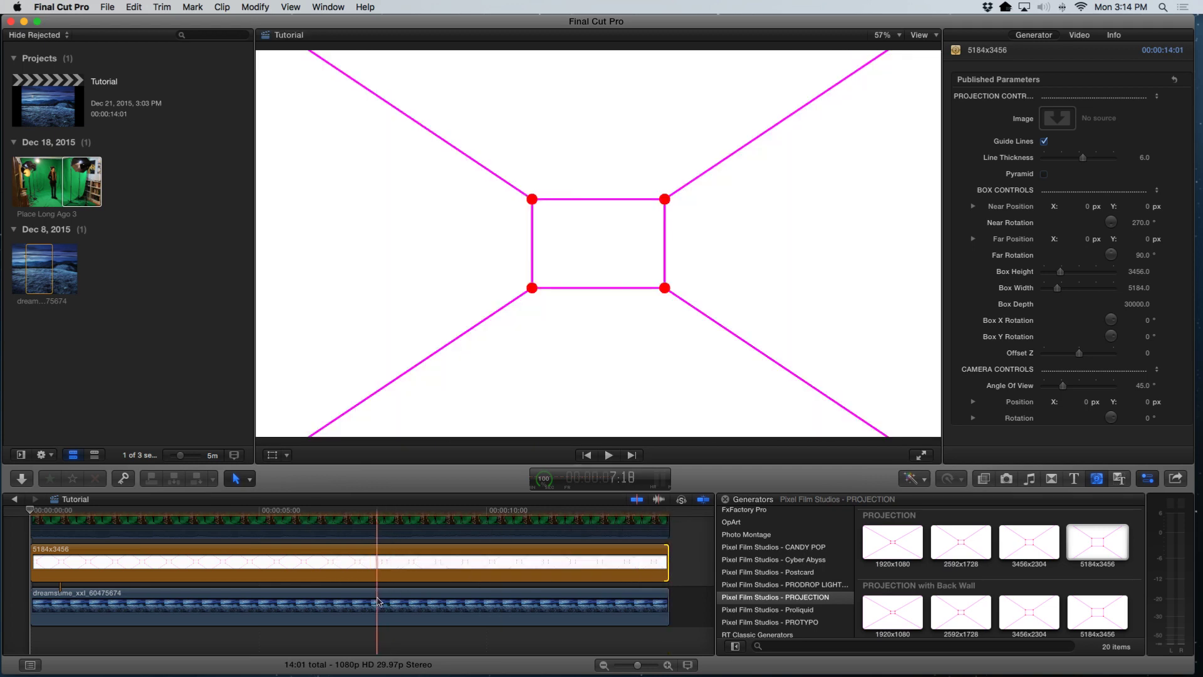
Assign the dreamstime_xxl_60475674 night landscape clip as the projection generator's image source
{"action": "left_click", "coordinate": [393, 564]}
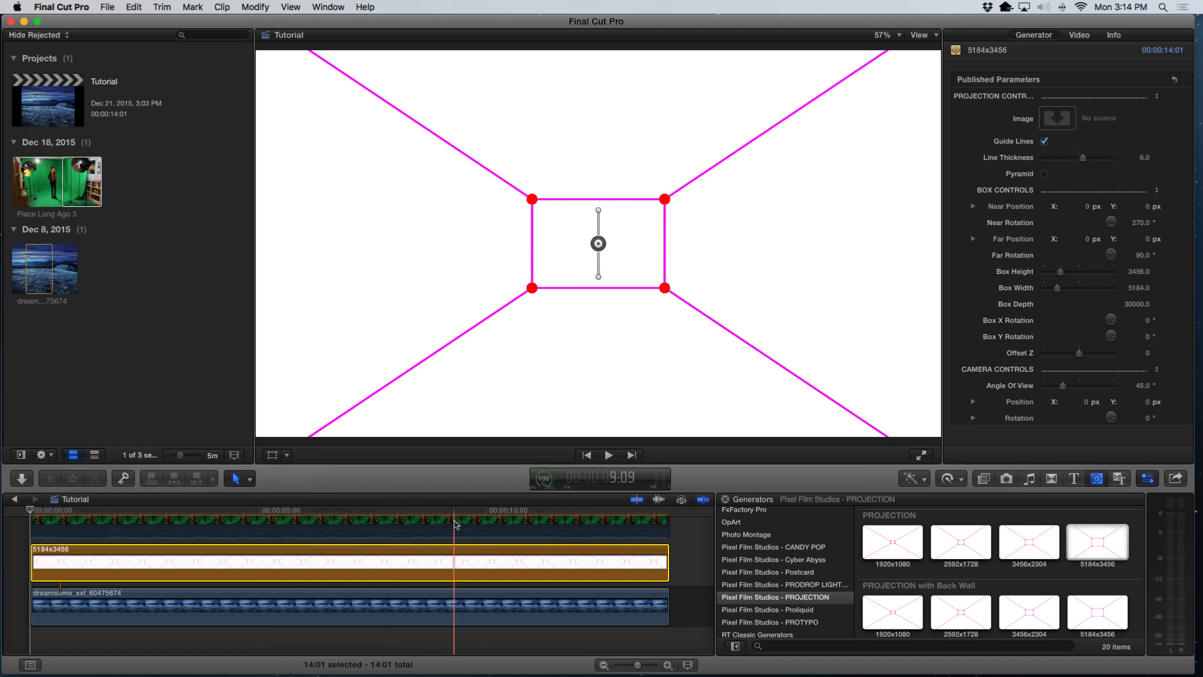
{"action": "left_click", "coordinate": [1058, 121]}
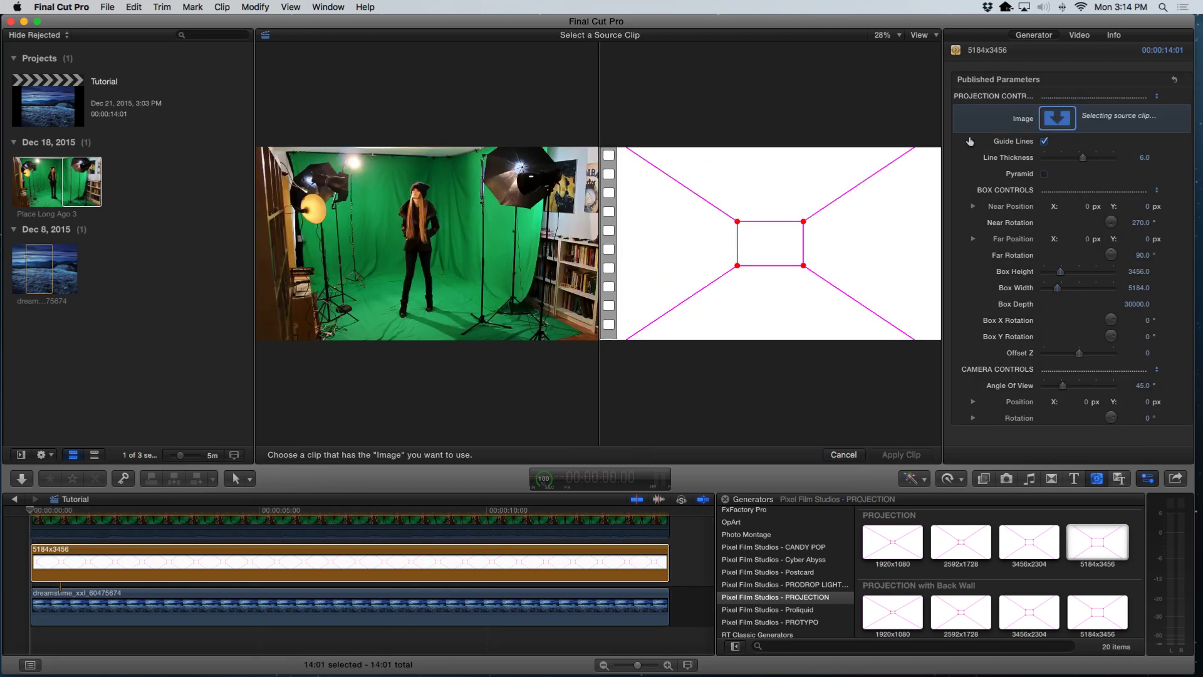
{"action": "left_click", "coordinate": [291, 613]}
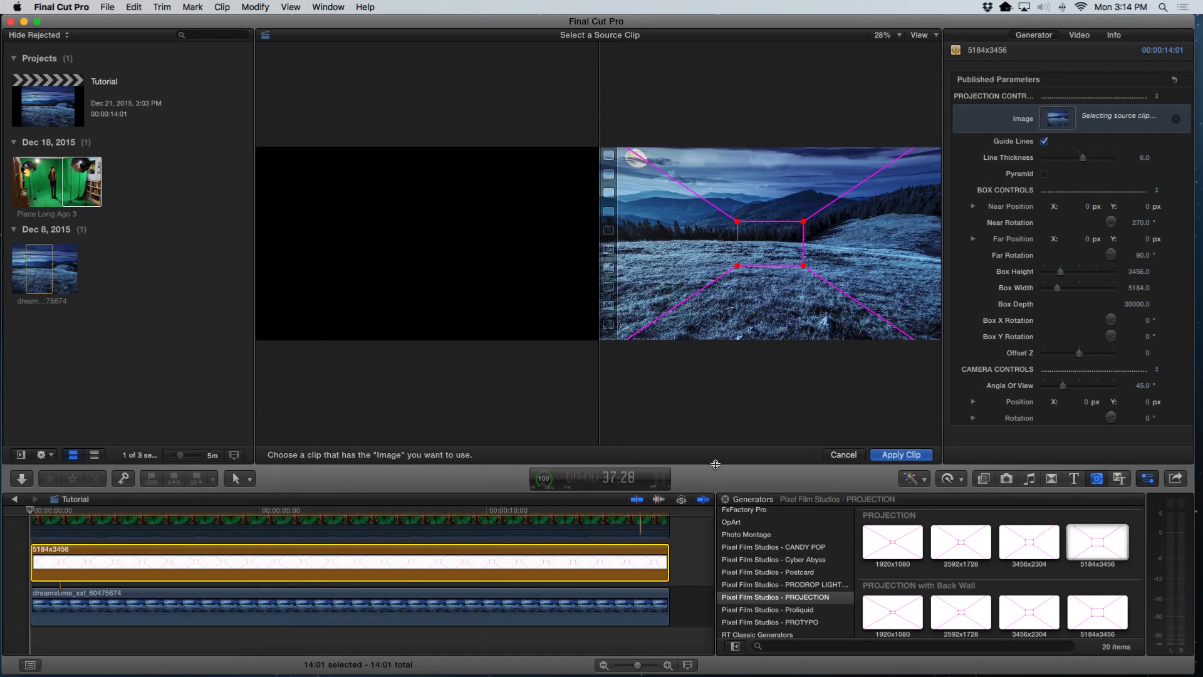
{"action": "left_click", "coordinate": [906, 455]}
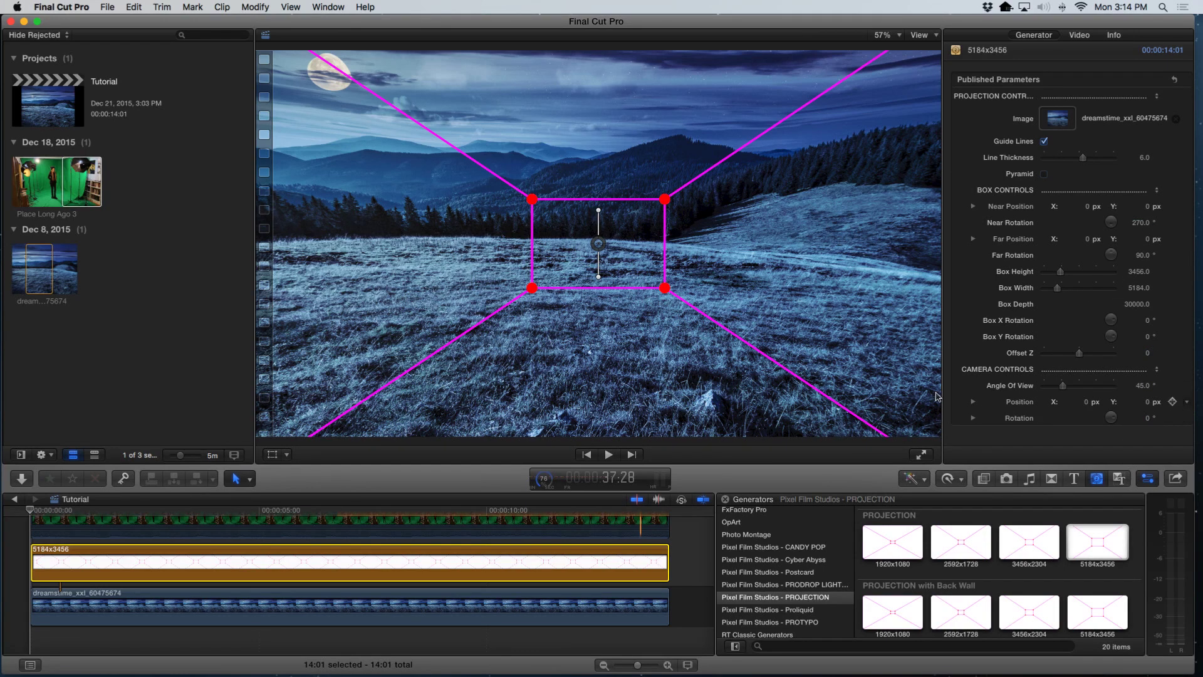
Try shifting the projection camera's X position, first to positive values and again to about -133.71 px, undoing each change
{"action": "left_click", "coordinate": [974, 403]}
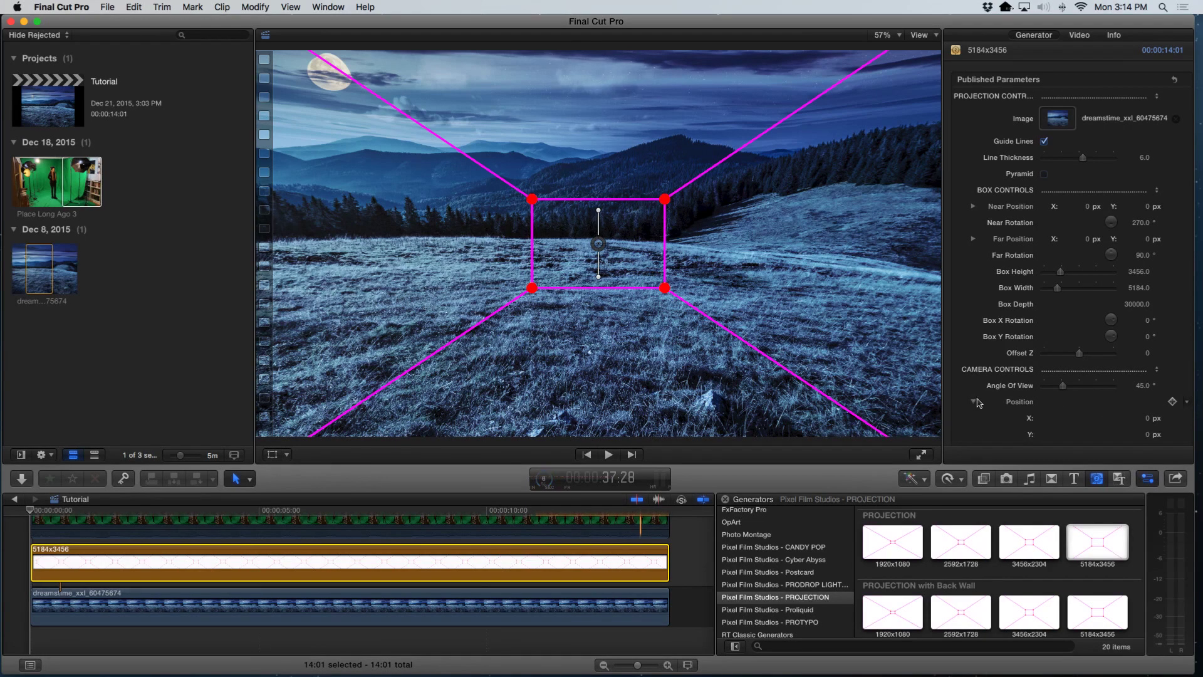
{"action": "scroll", "coordinate": [1034, 376], "scroll_direction": "down", "scroll_amount": 2}
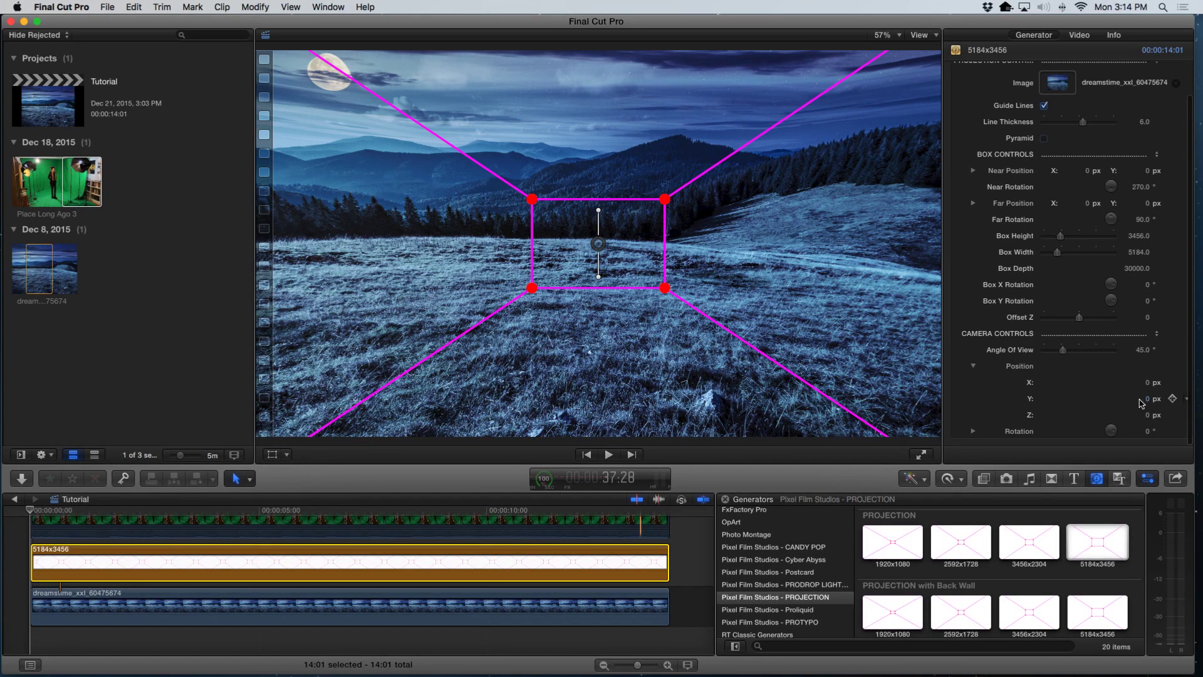
{"action": "mouse_move", "coordinate": [1148, 384]}
{"action": "left_mouse_down"}
{"action": "mouse_move", "coordinate": [1125, 382]}
{"action": "mouse_move", "coordinate": [1148, 381]}
{"action": "left_mouse_up"}
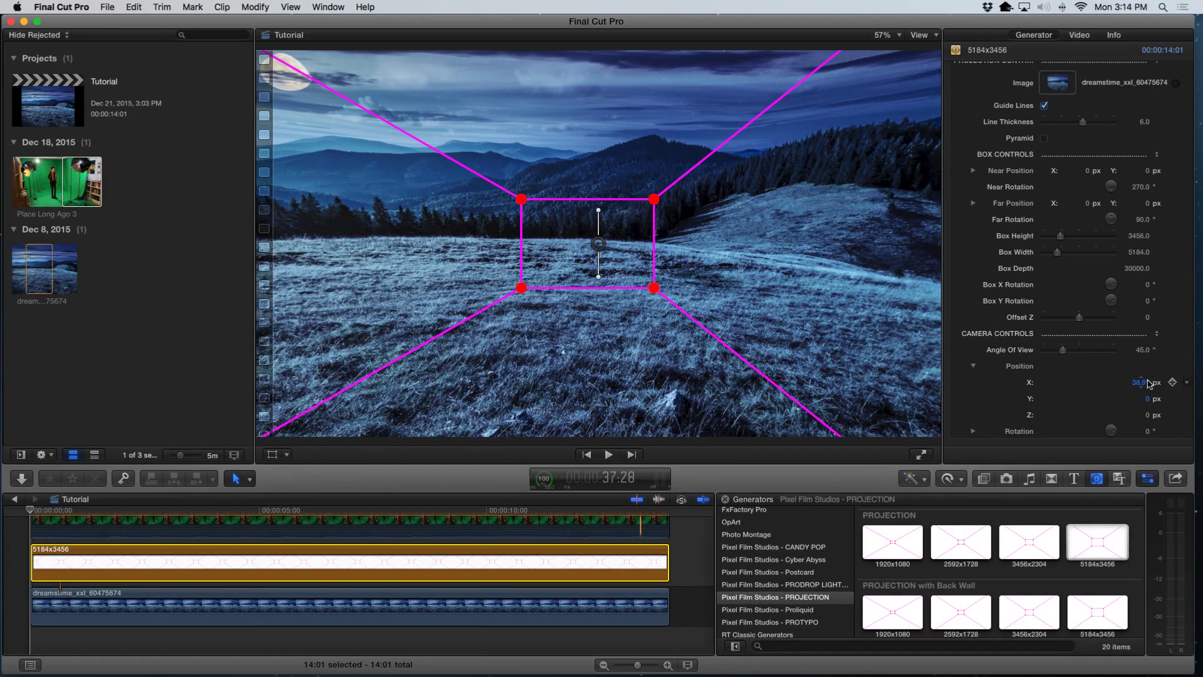
{"action": "key", "text": "super+z"}
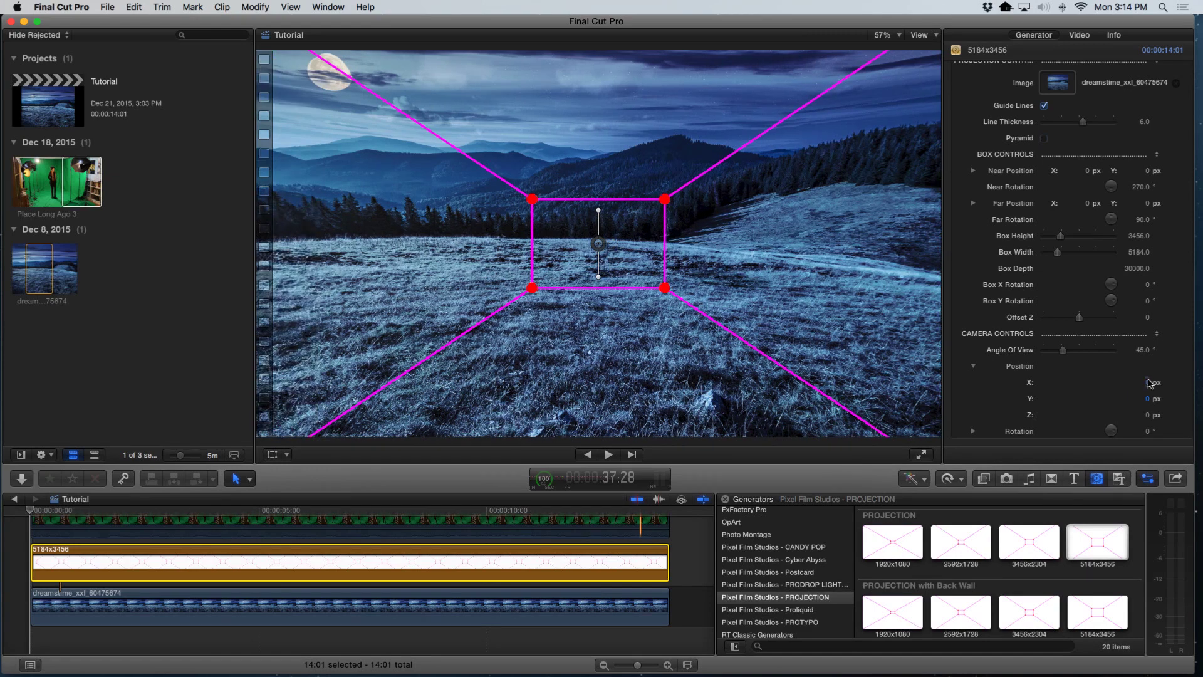
{"action": "mouse_move", "coordinate": [1151, 383]}
{"action": "left_mouse_down"}
{"action": "mouse_move", "coordinate": [1117, 382]}
{"action": "mouse_move", "coordinate": [1137, 381]}
{"action": "left_mouse_up"}
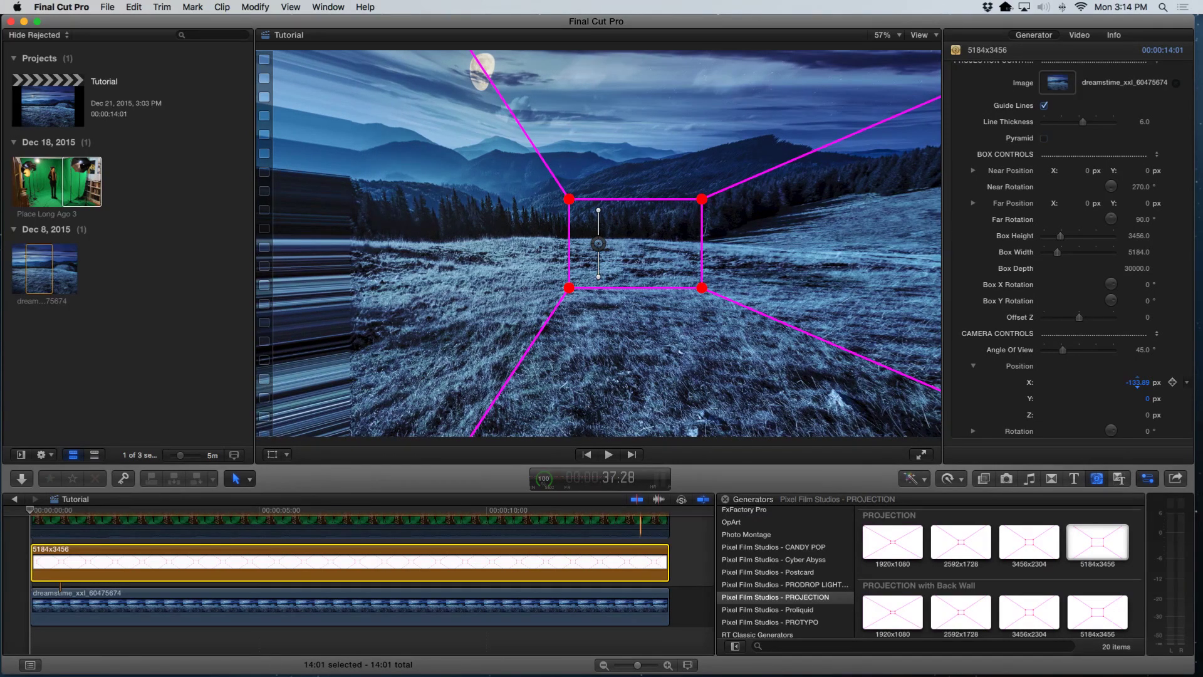
{"action": "left_click_drag", "start_coordinate": [1138, 383], "coordinate": [1138, 382]}
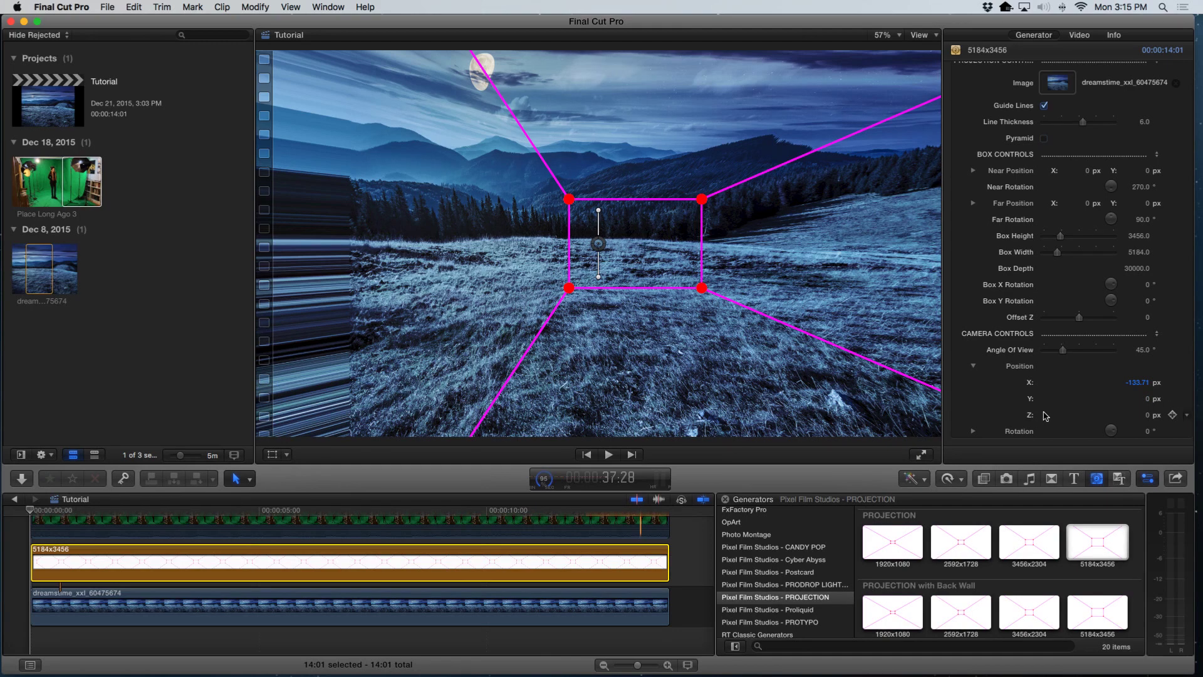
{"action": "key", "text": "super+z"}
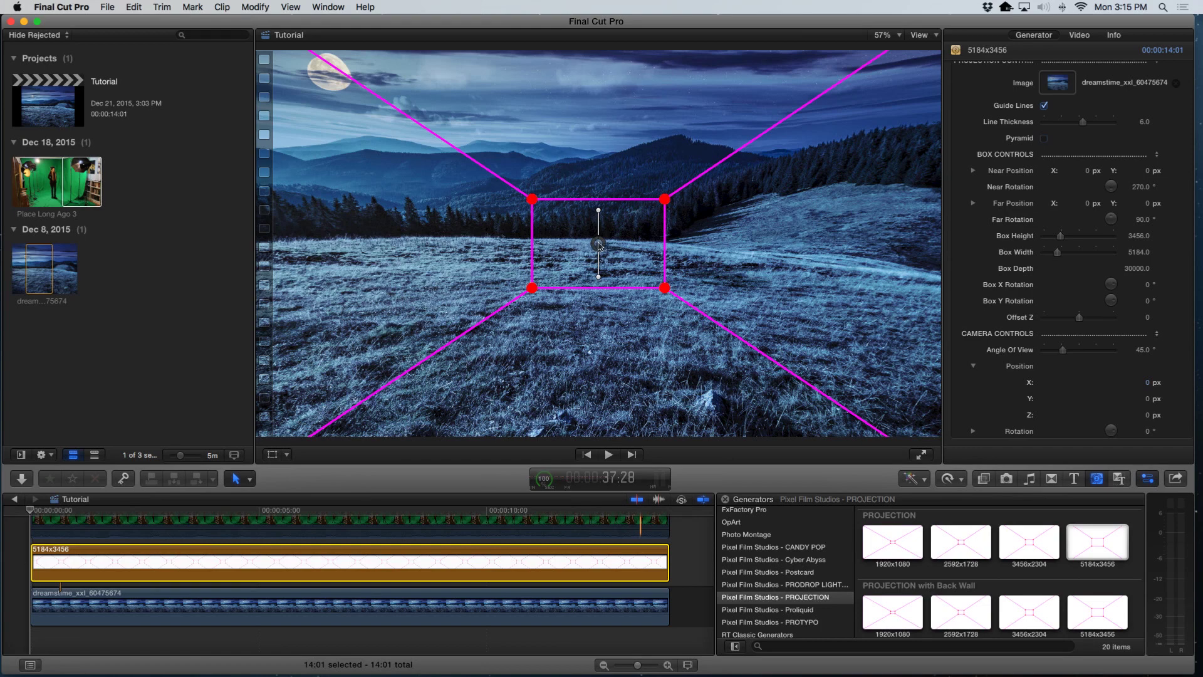
Fit the projection box to the horizon with Far Position about X 0.02, Y 0.2, Box Height about 3496.81 and Box Width about 18633.15
{"action": "left_click_drag", "start_coordinate": [599, 245], "coordinate": [606, 168]}
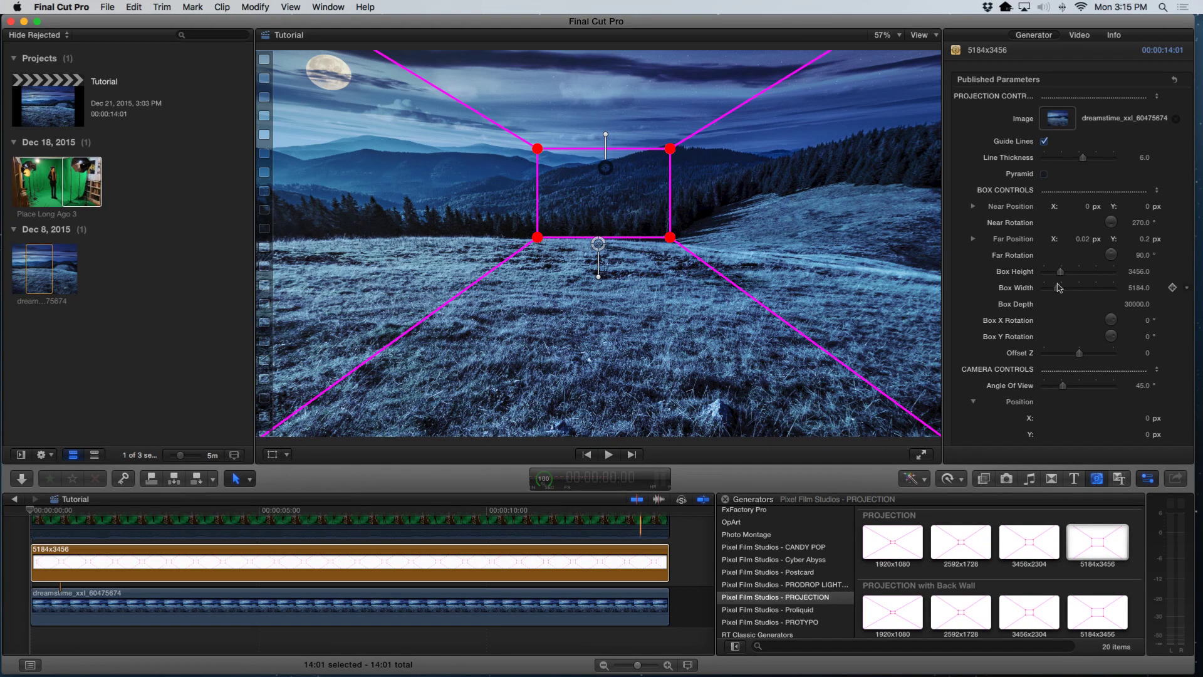
{"action": "mouse_move", "coordinate": [1060, 274]}
{"action": "left_mouse_down"}
{"action": "mouse_move", "coordinate": [1073, 275]}
{"action": "mouse_move", "coordinate": [1060, 275]}
{"action": "left_mouse_up"}
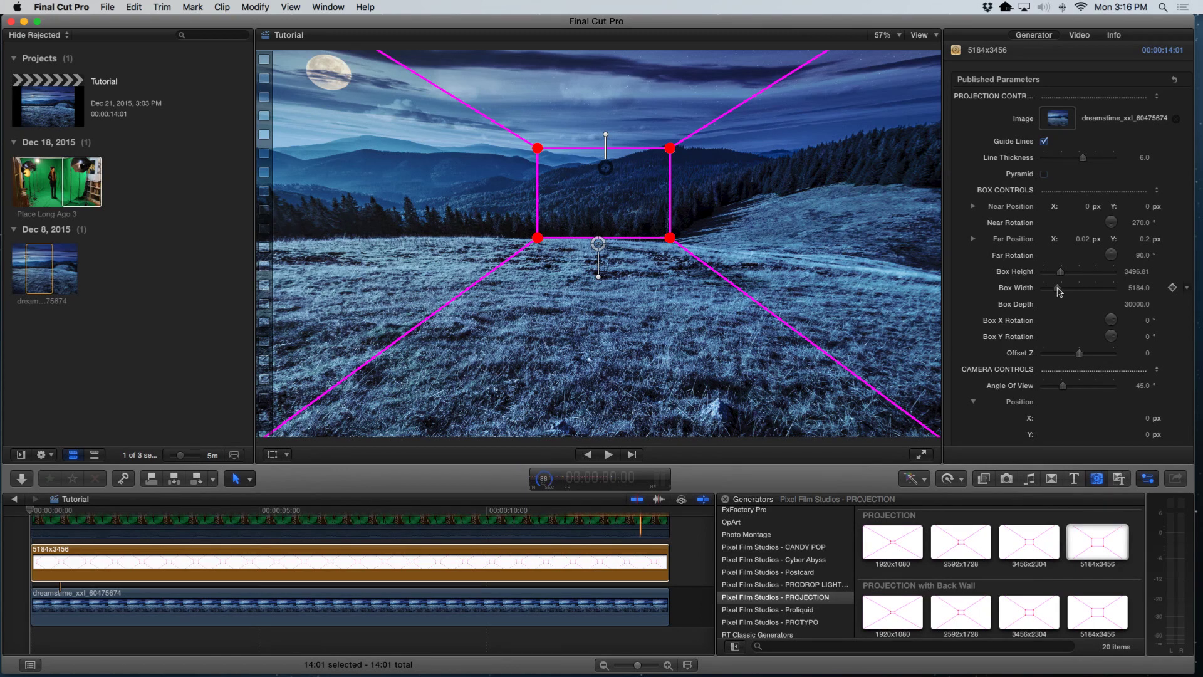
{"action": "left_click_drag", "start_coordinate": [1058, 290], "coordinate": [1094, 290]}
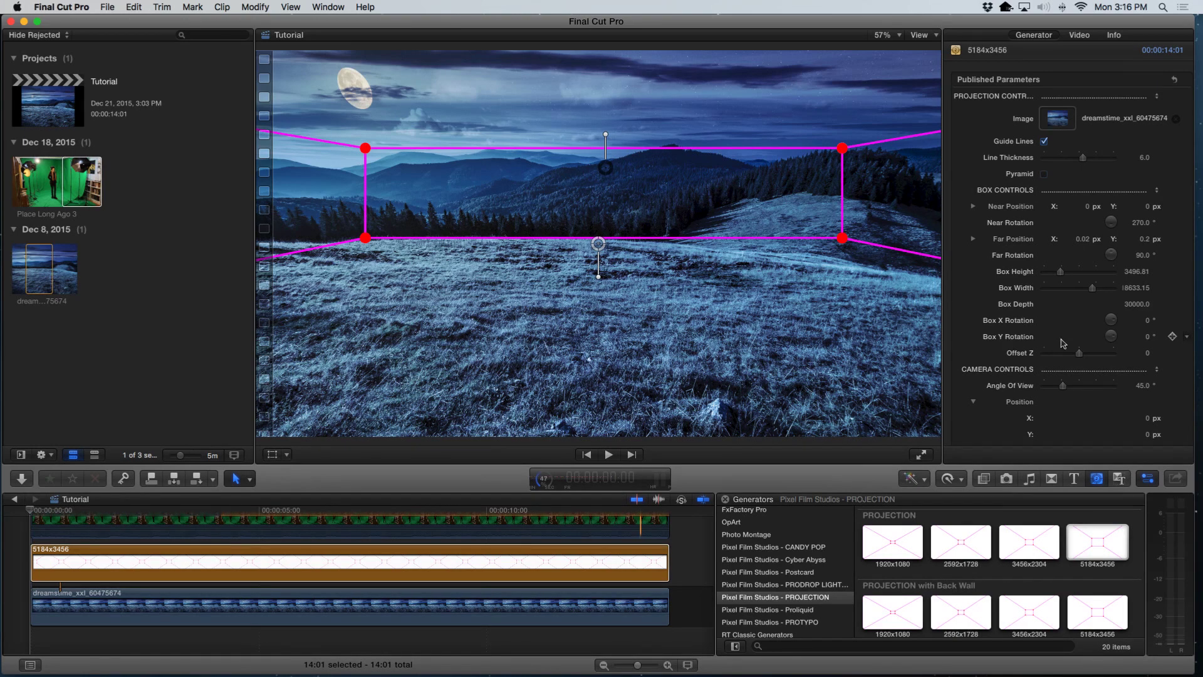
Rotate the projection box with Box Y Rotation set to -23.3°
{"action": "left_click", "coordinate": [1148, 338]}
{"action": "mouse_move", "coordinate": [1148, 341]}
{"action": "left_mouse_down"}
{"action": "mouse_move", "coordinate": [1145, 360]}
{"action": "mouse_move", "coordinate": [1142, 338]}
{"action": "left_mouse_up"}
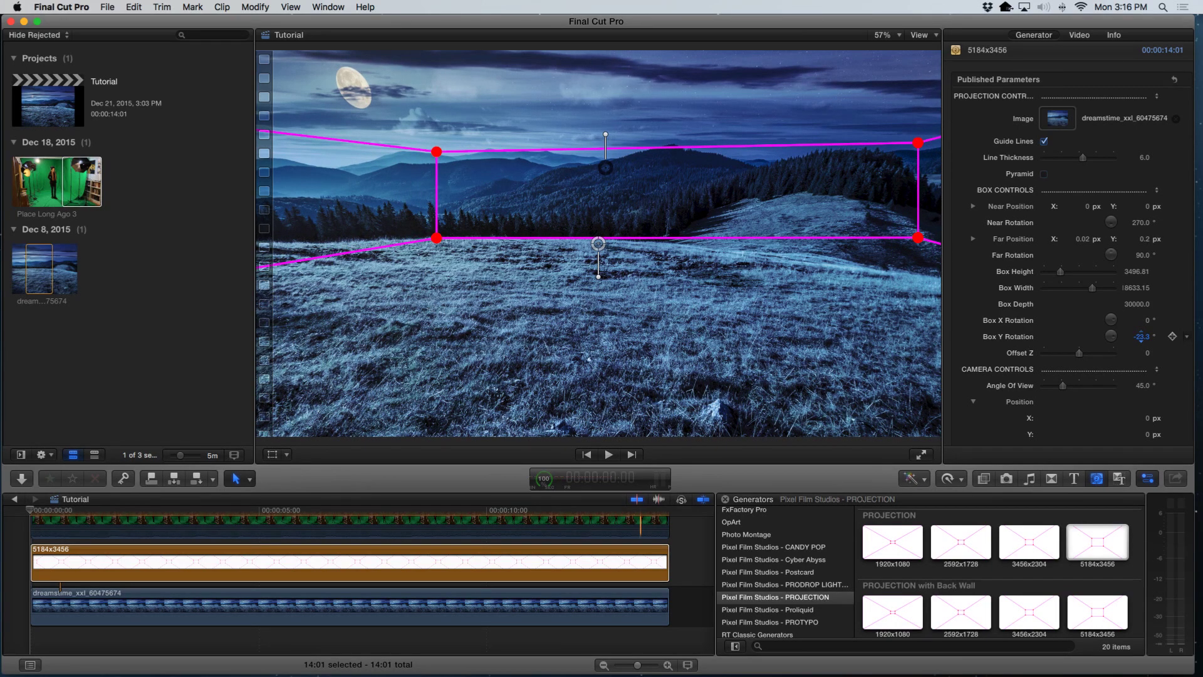
{"action": "left_click_drag", "start_coordinate": [1142, 336], "coordinate": [1142, 337]}
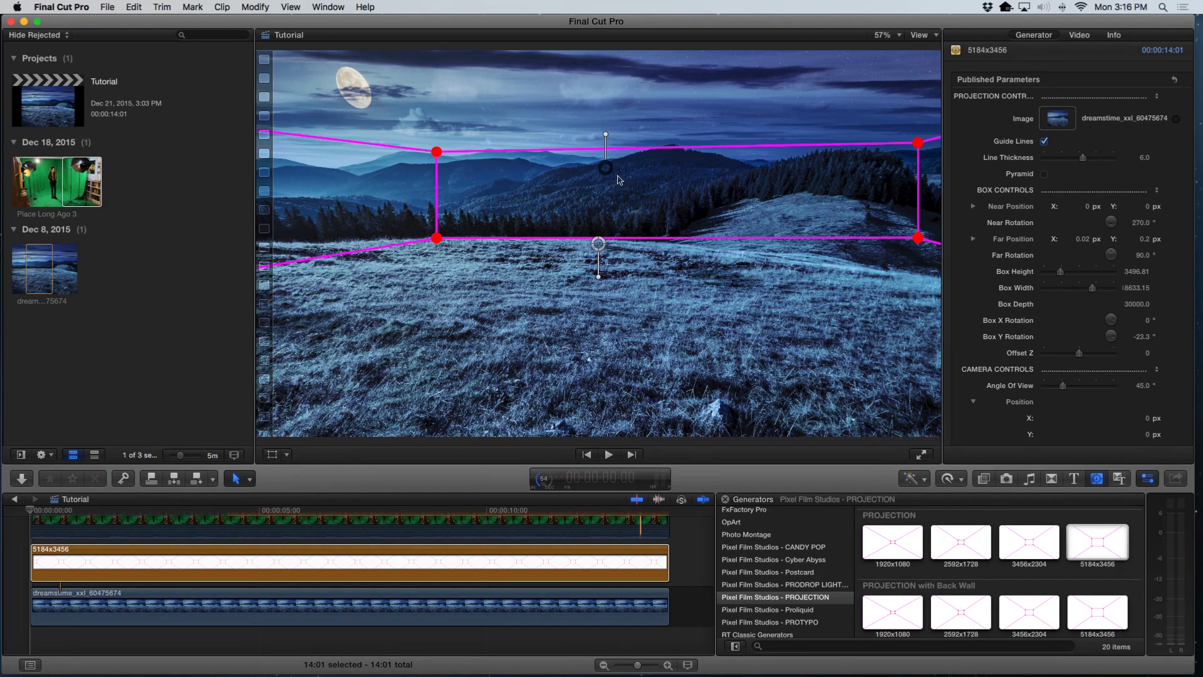
Reposition the box's far point to about X -0.08, Y 0.17 and widen the box to about 20250
{"action": "left_click_drag", "start_coordinate": [606, 172], "coordinate": [571, 183]}
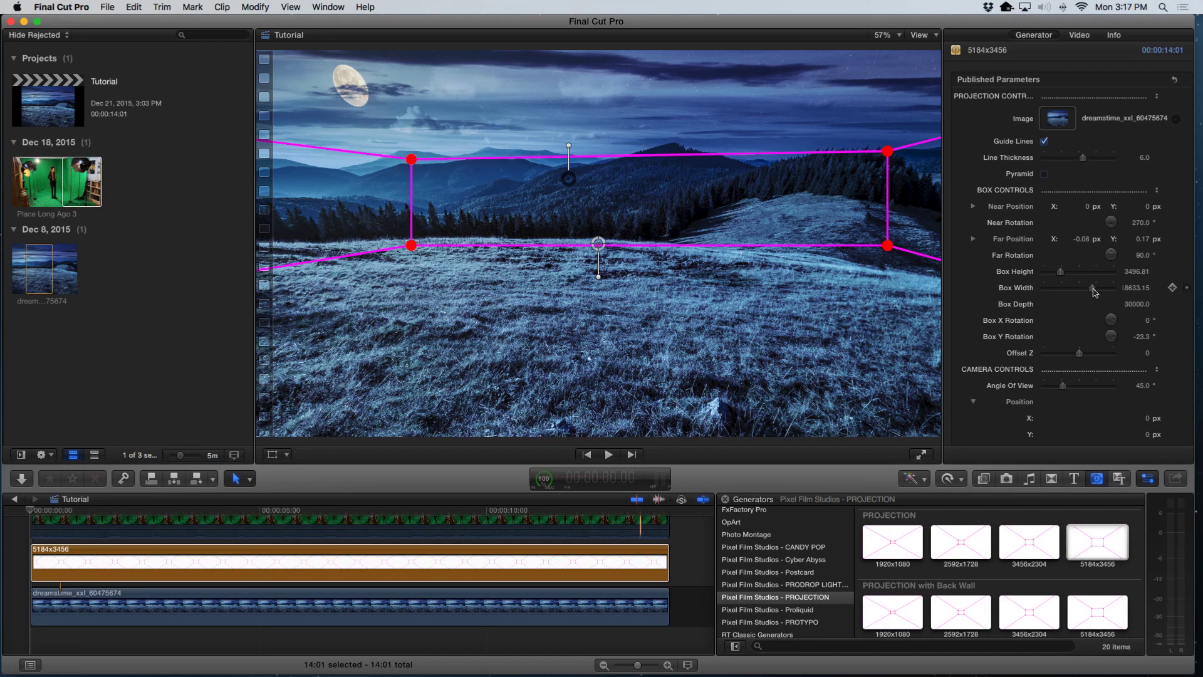
{"action": "left_click_drag", "start_coordinate": [1095, 293], "coordinate": [1097, 293]}
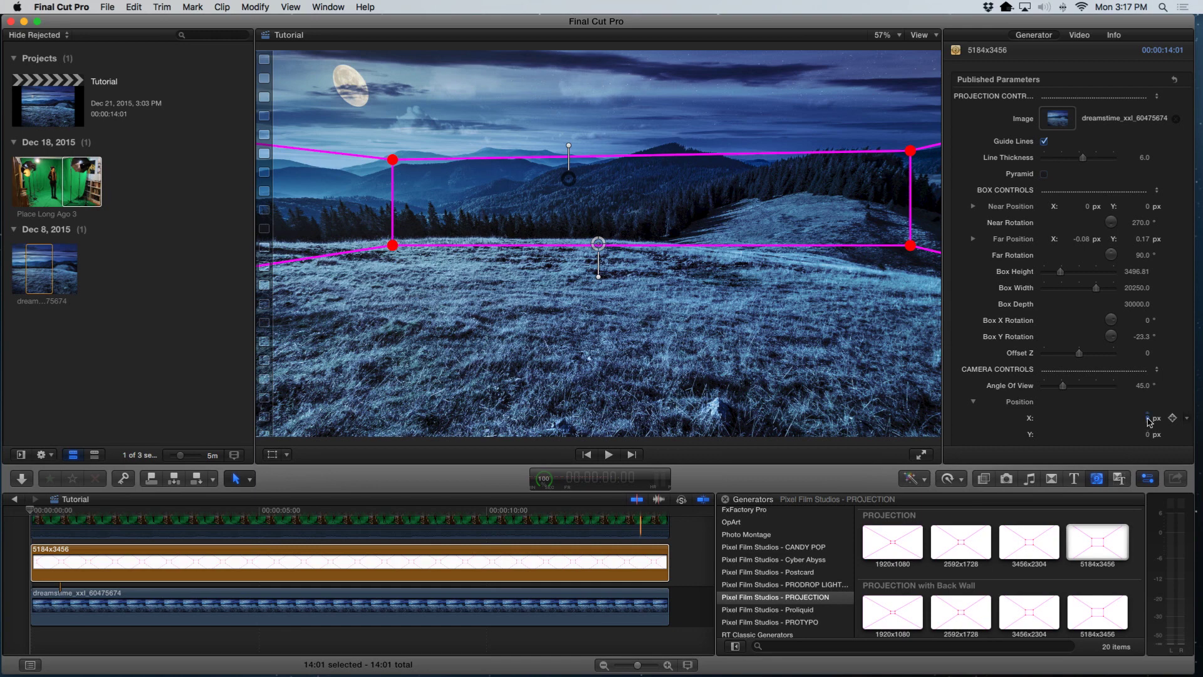
Set the projection camera's X position to about -49.42 px and add a keyframe for it at the timeline's start
{"action": "mouse_move", "coordinate": [1149, 421]}
{"action": "left_mouse_down"}
{"action": "mouse_move", "coordinate": [1124, 421]}
{"action": "mouse_move", "coordinate": [1148, 421]}
{"action": "left_mouse_up"}
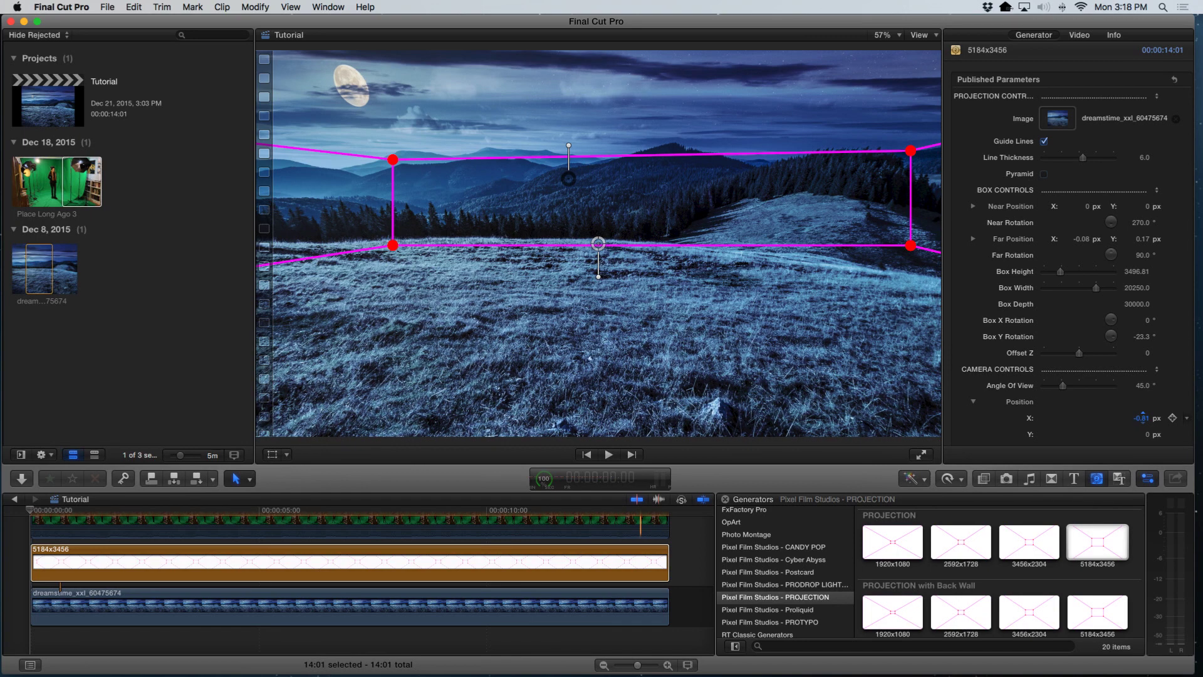
{"action": "left_click_drag", "start_coordinate": [1139, 422], "coordinate": [1138, 420]}
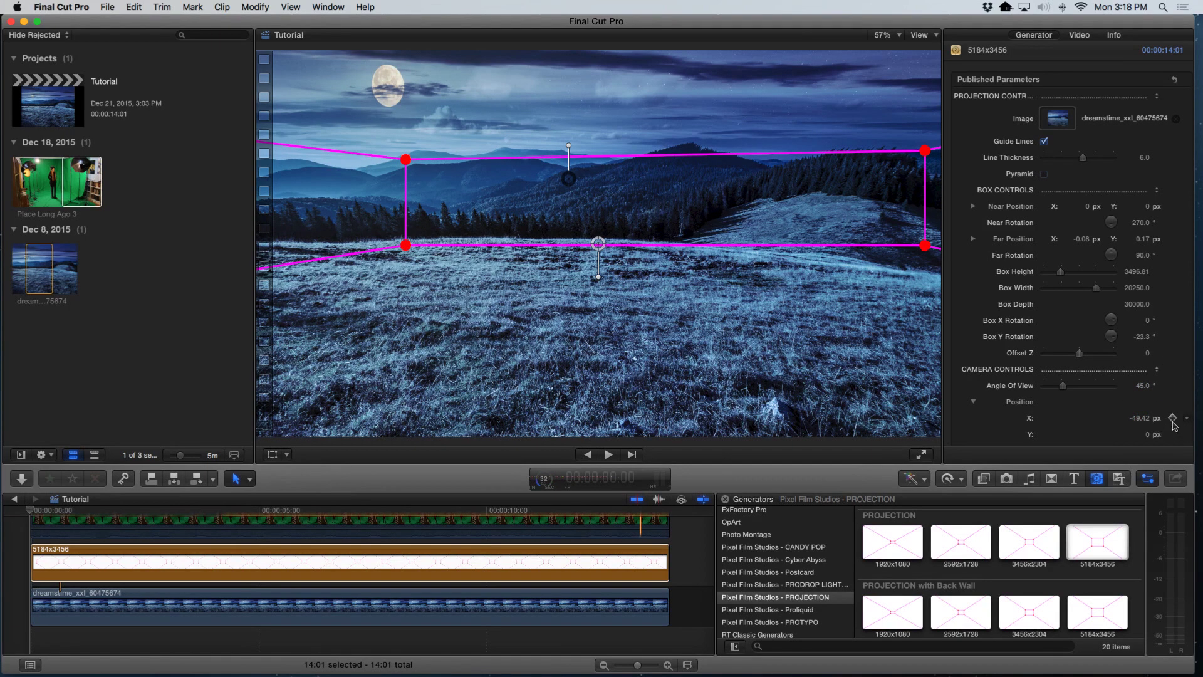
{"action": "left_click", "coordinate": [33, 512]}
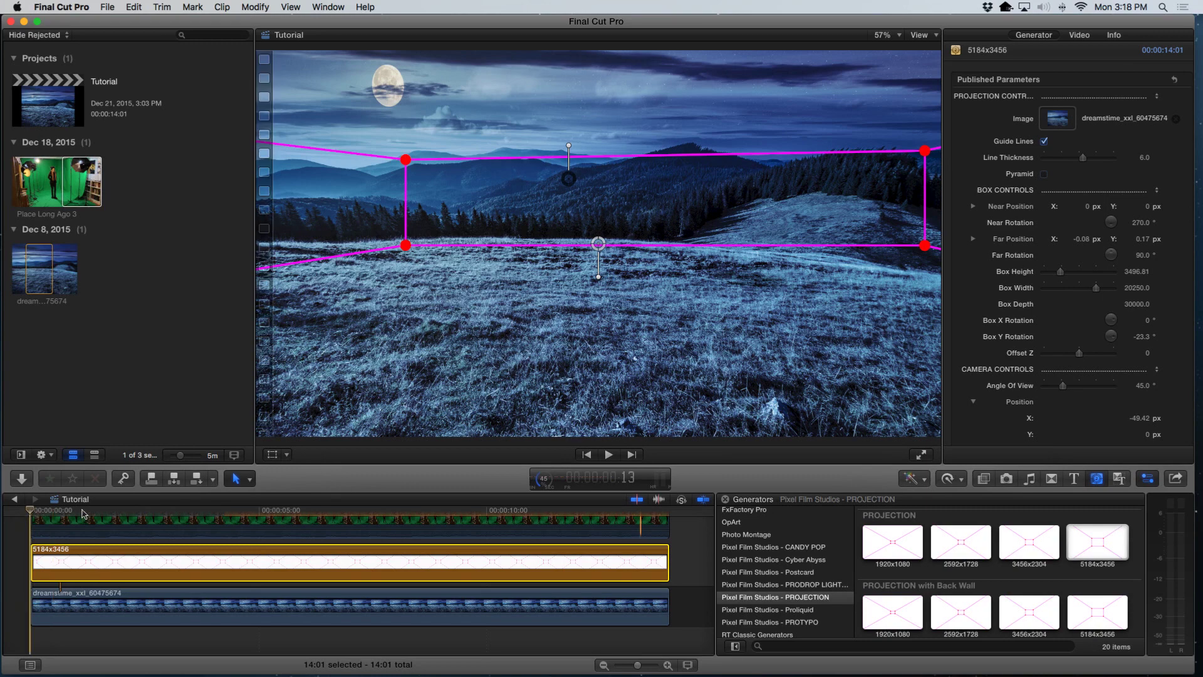
{"action": "mouse_move", "coordinate": [1183, 422]}
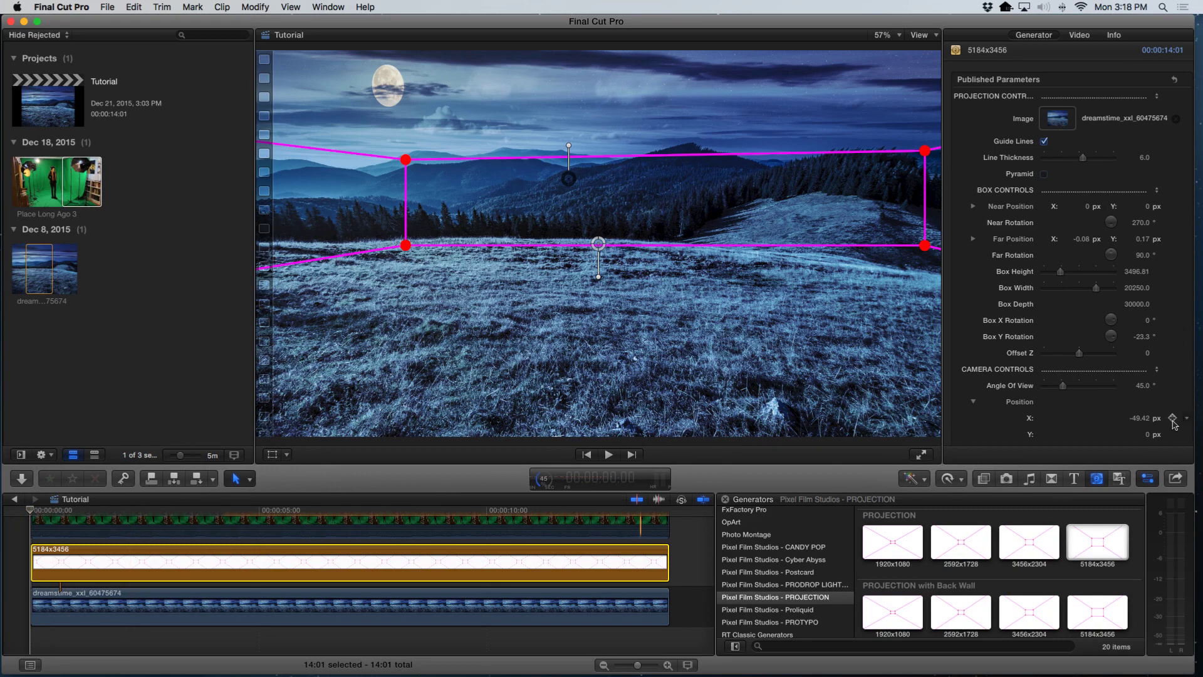
{"action": "left_click", "coordinate": [1173, 419]}
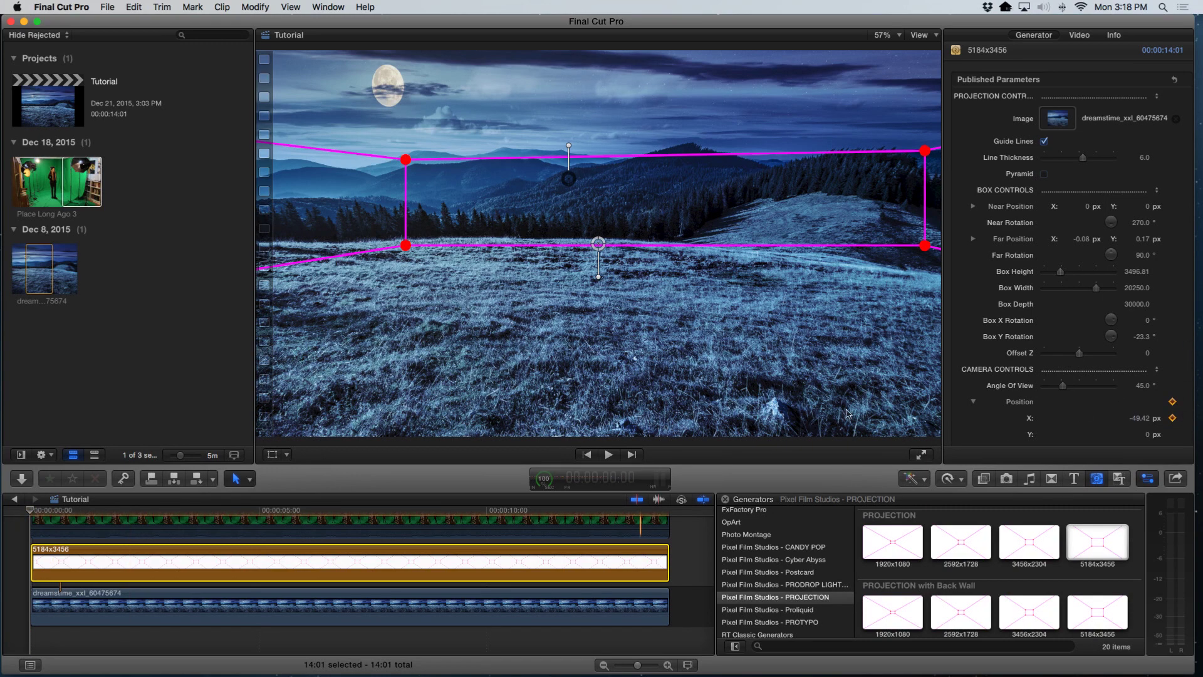
Add a keyframe for the camera's X position at the generator's last frame and set it to about 6.33 px
{"action": "left_click", "coordinate": [669, 511]}
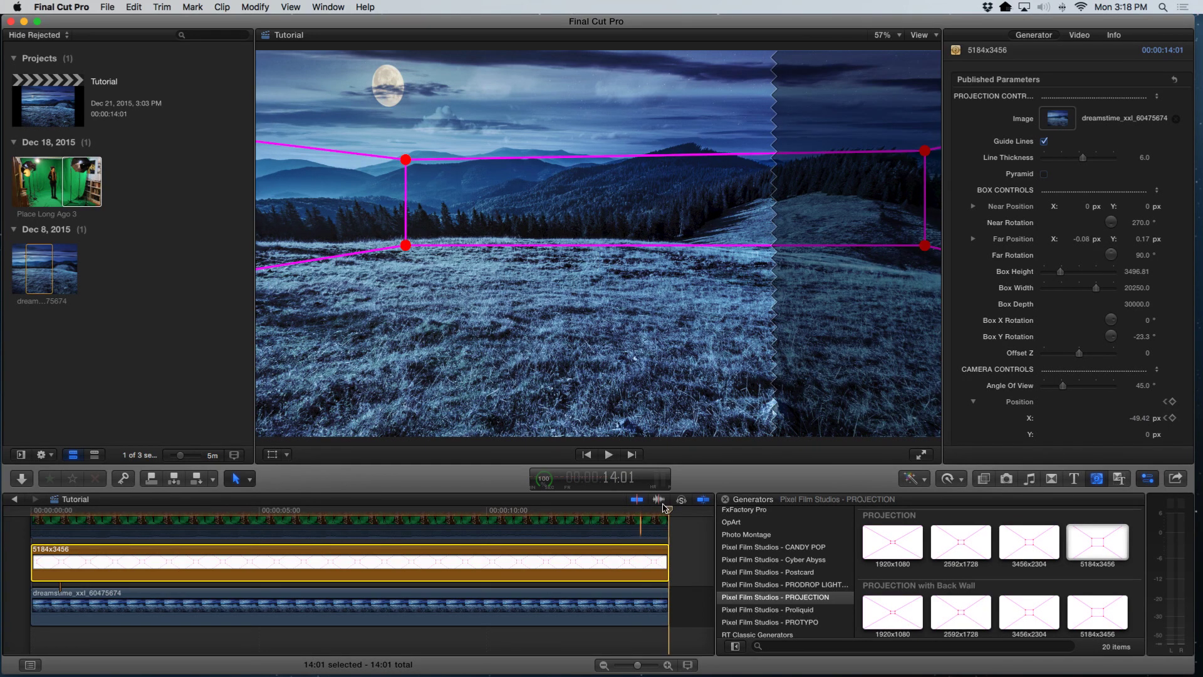
{"action": "key", "text": "Left"}
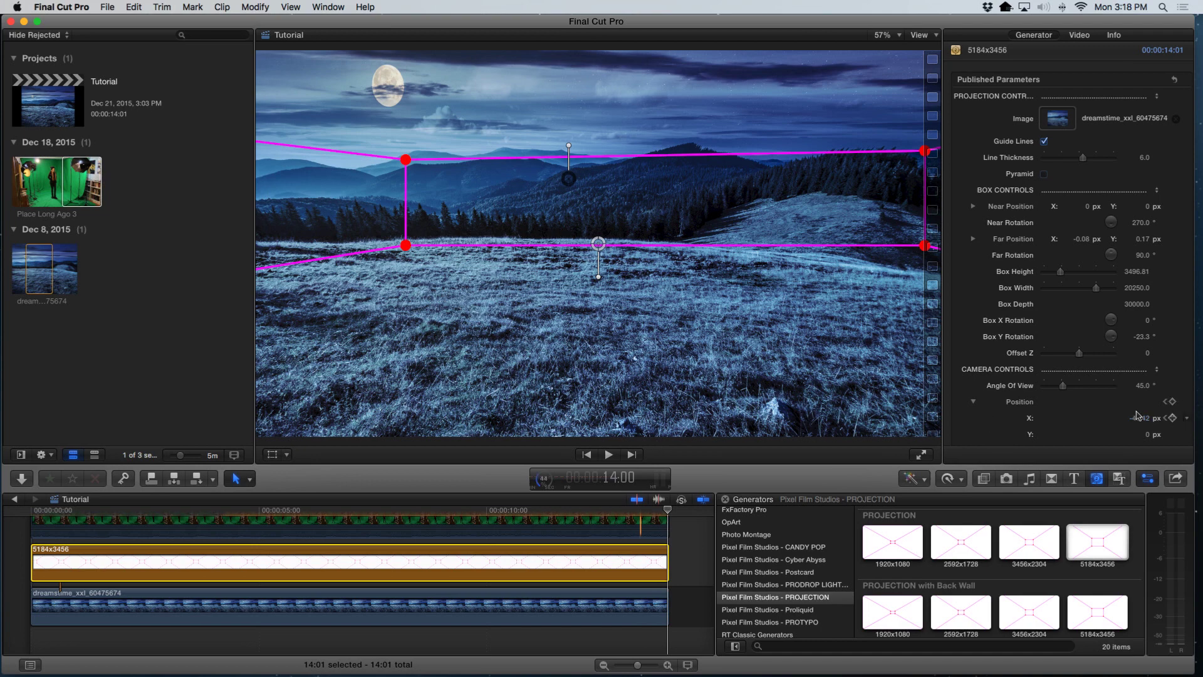
{"action": "left_click", "coordinate": [1172, 418]}
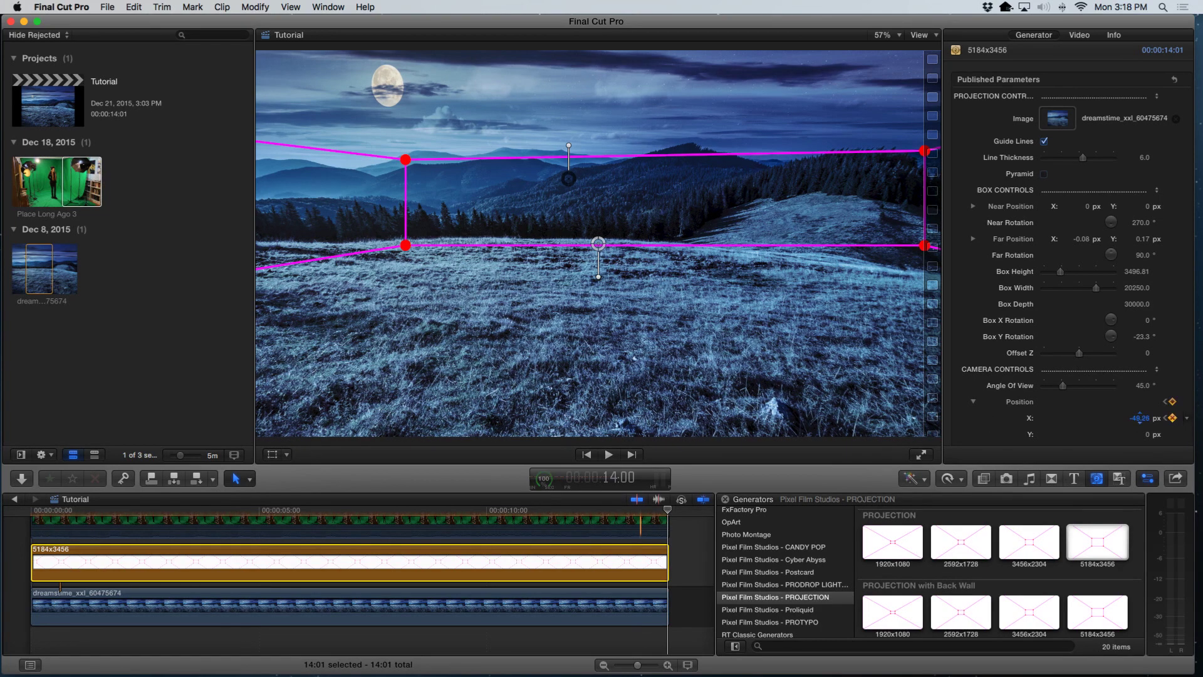
{"action": "left_click_drag", "start_coordinate": [1140, 418], "coordinate": [1144, 412]}
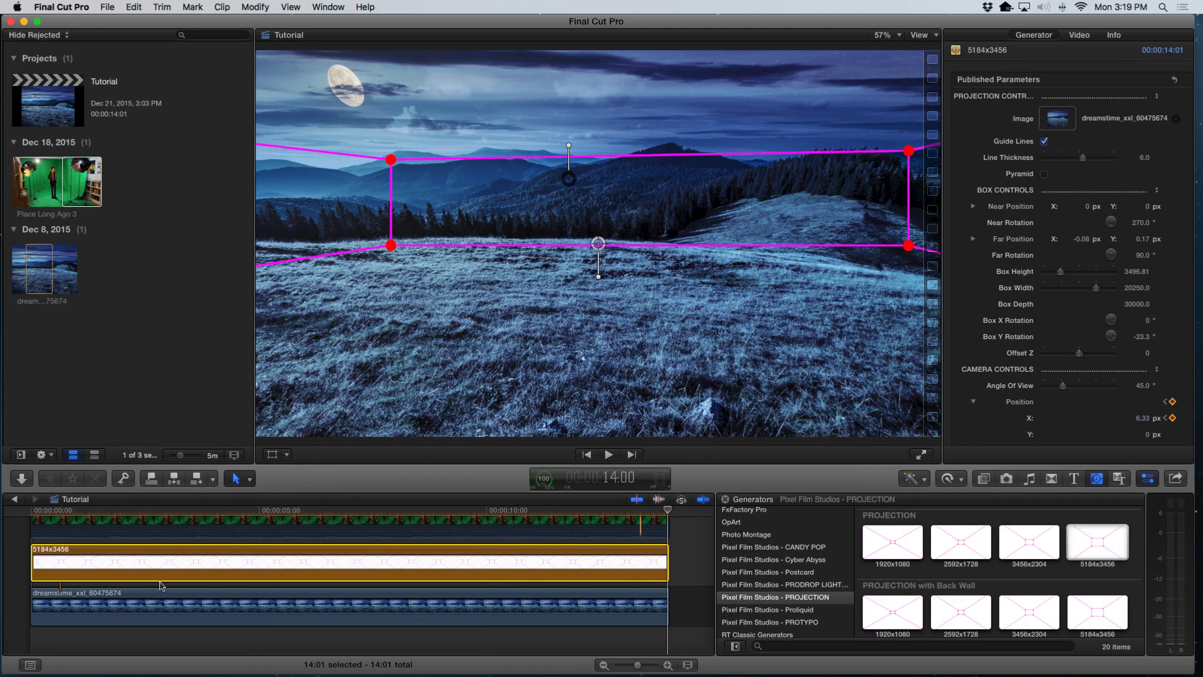
Play back the camera move from the start of the timeline
{"action": "key", "text": "Home"}
{"action": "left_click", "coordinate": [31, 512]}
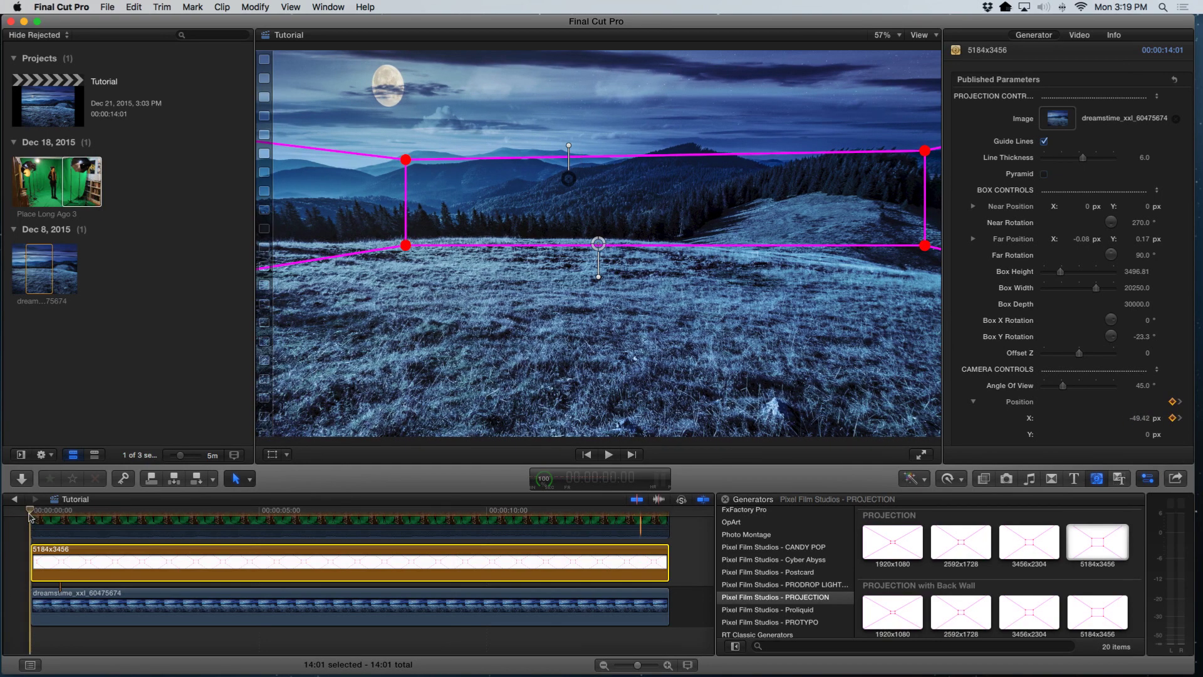
{"action": "key", "text": "space"}
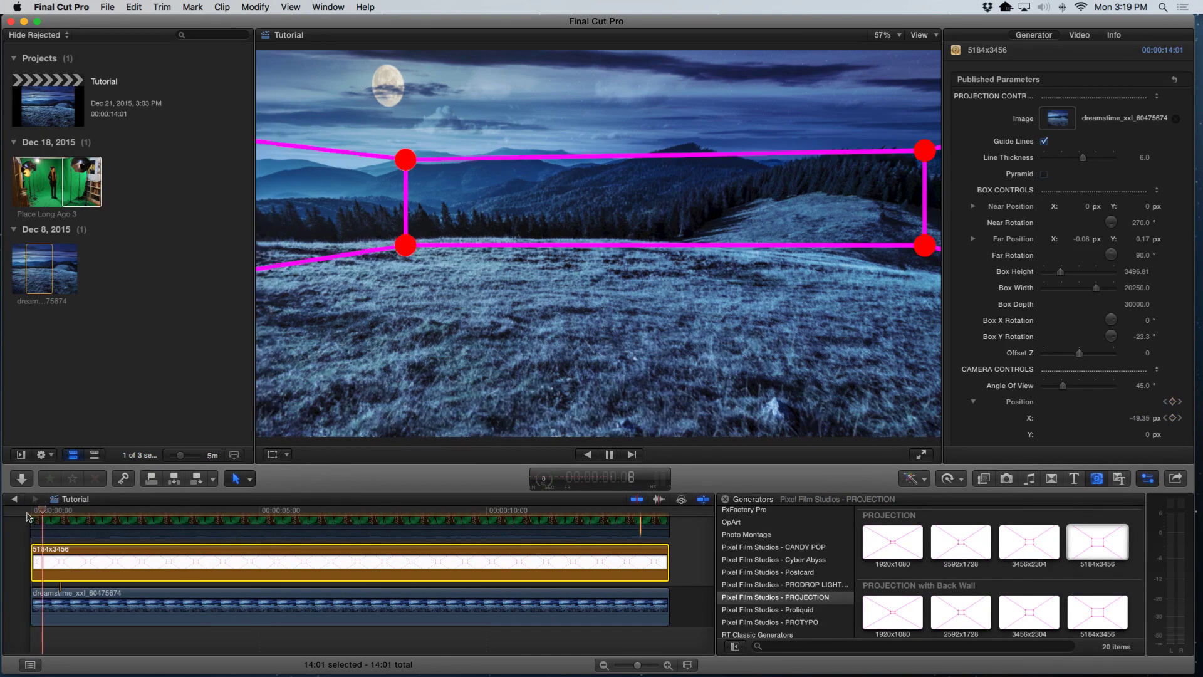
{"action": "key", "text": "space"}
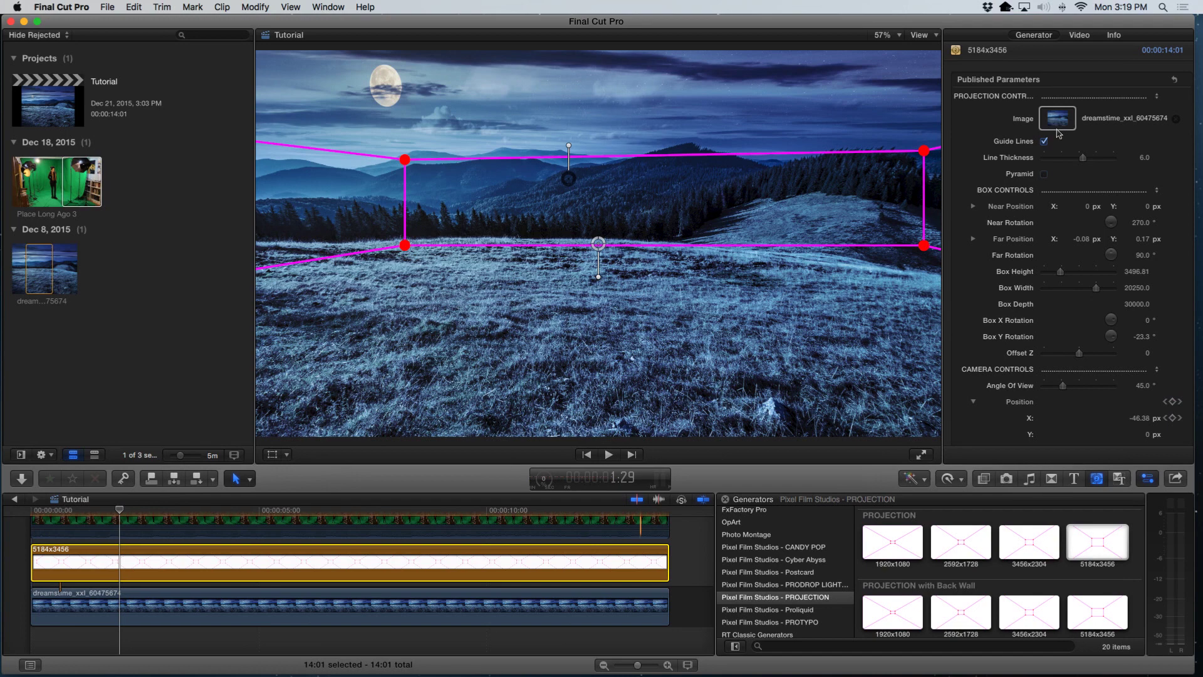
Turn off the projection's guide lines and play the clean camera move from the start
{"action": "left_click", "coordinate": [1043, 142]}
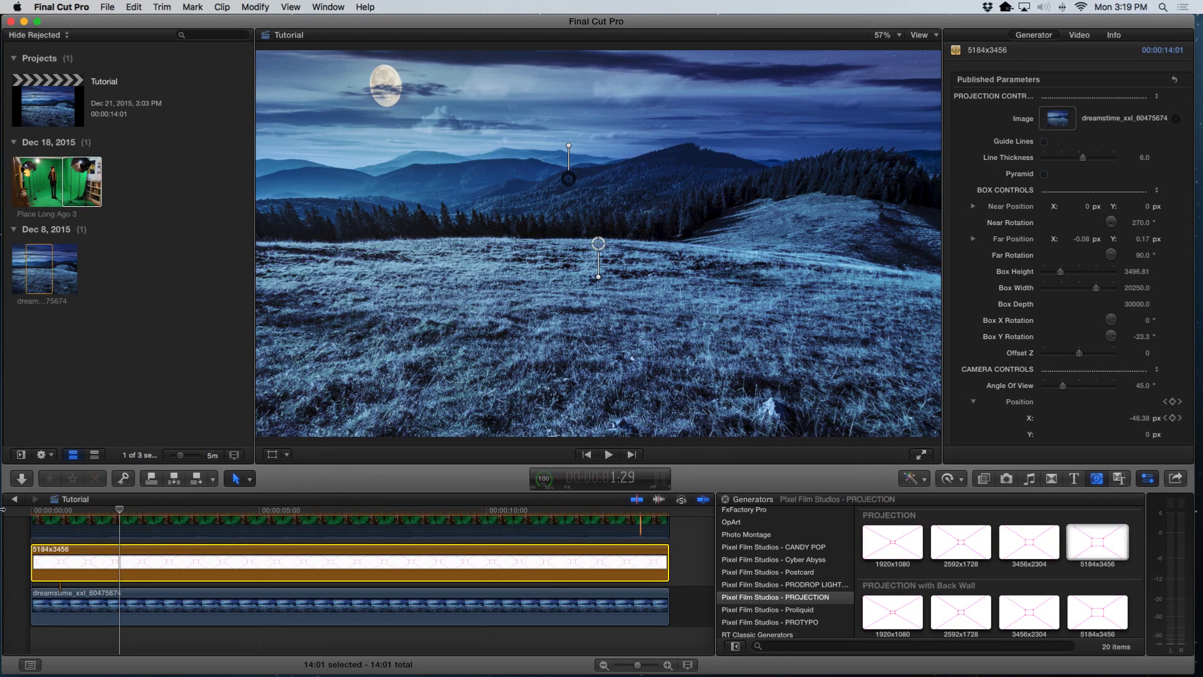
{"action": "left_click", "coordinate": [33, 515]}
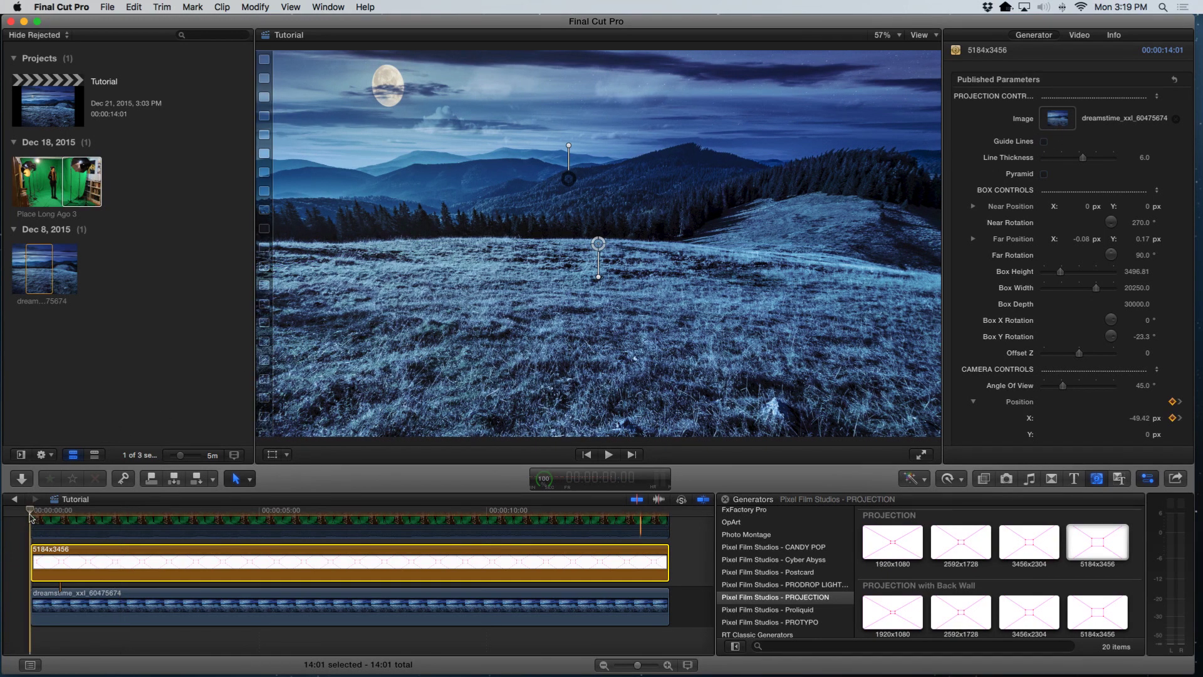
{"action": "key", "text": "space"}
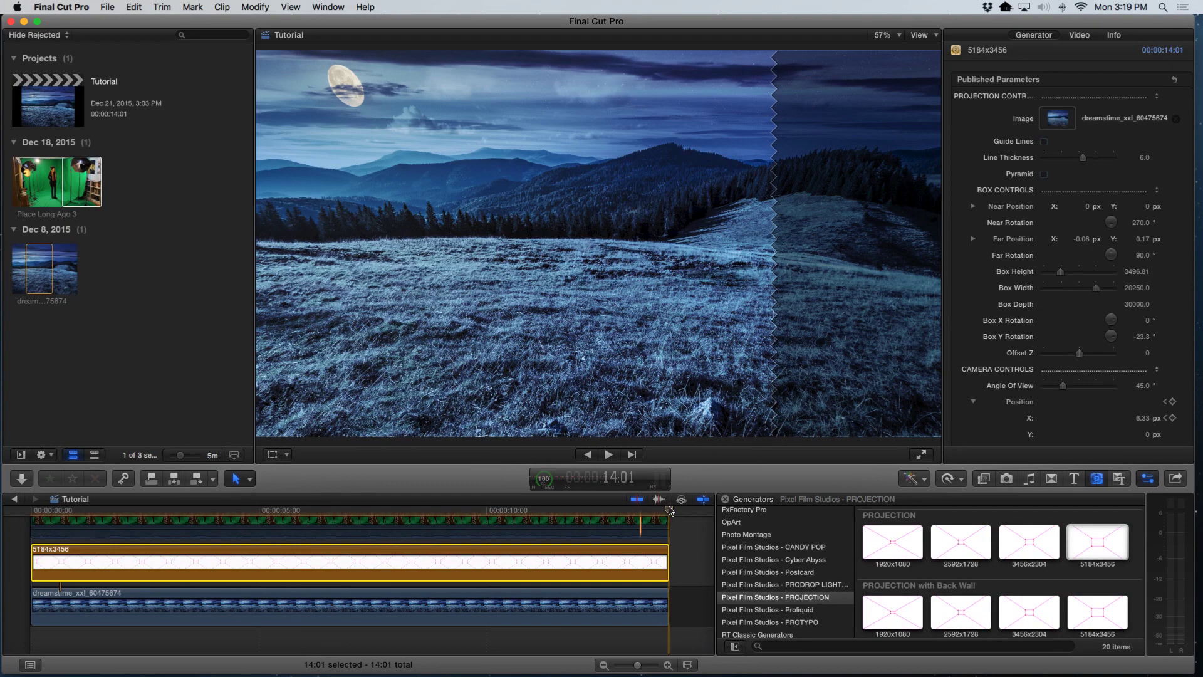
Set the camera's X position at the last frame to about 27.38 px and play the move from the start
{"action": "key", "text": "Left"}
{"action": "left_click", "coordinate": [1170, 418]}
{"action": "mouse_move", "coordinate": [1143, 414]}
{"action": "left_mouse_down"}
{"action": "mouse_move", "coordinate": [1155, 414]}
{"action": "mouse_move", "coordinate": [1125, 429]}
{"action": "left_mouse_up"}
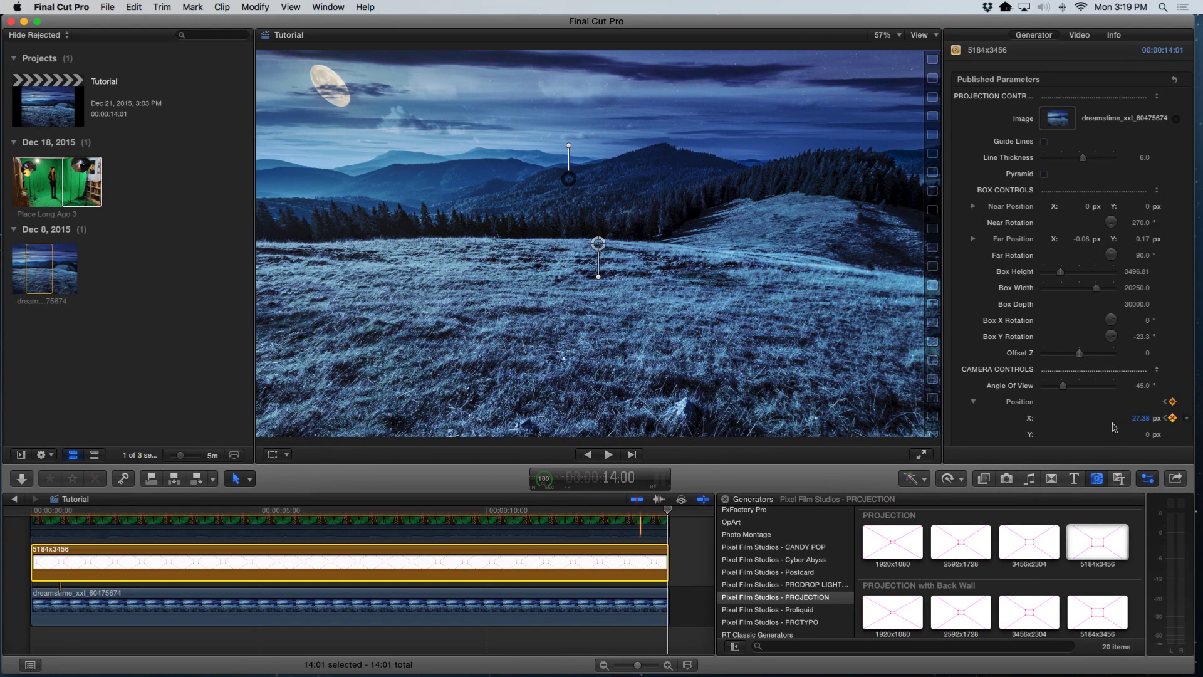
{"action": "left_click", "coordinate": [32, 513]}
{"action": "key", "text": "space"}
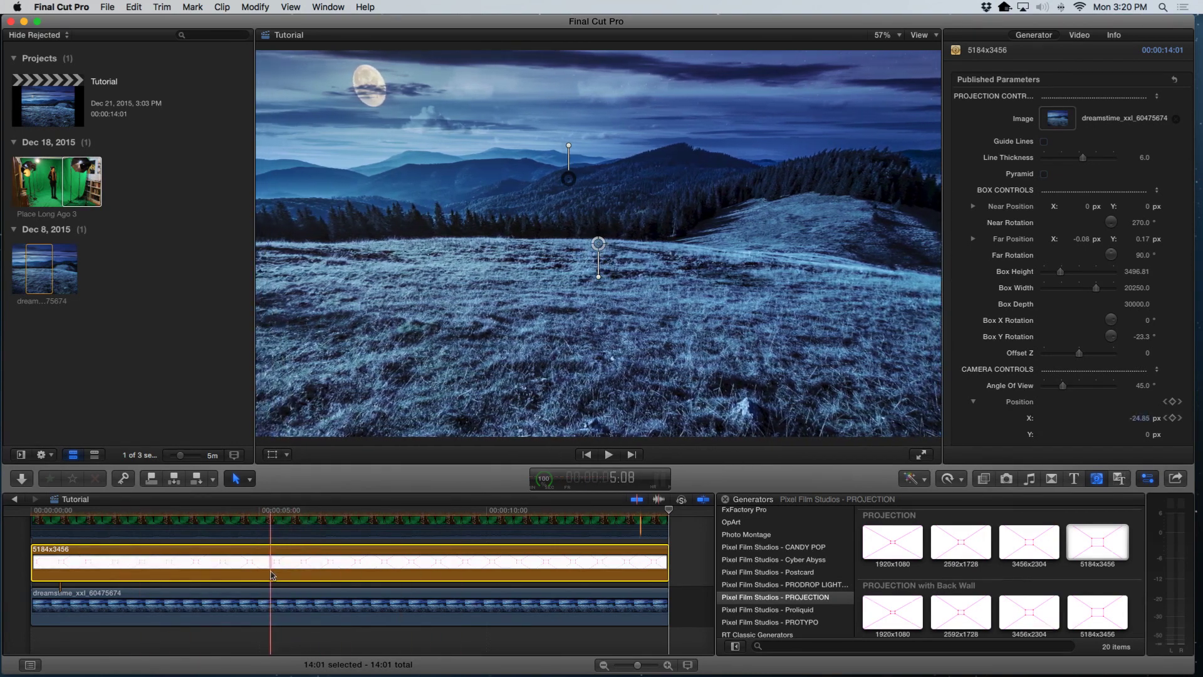
Place a duplicate of the still landscape clip above the projection generator and scale it to 138%
{"action": "left_click", "coordinate": [269, 613]}
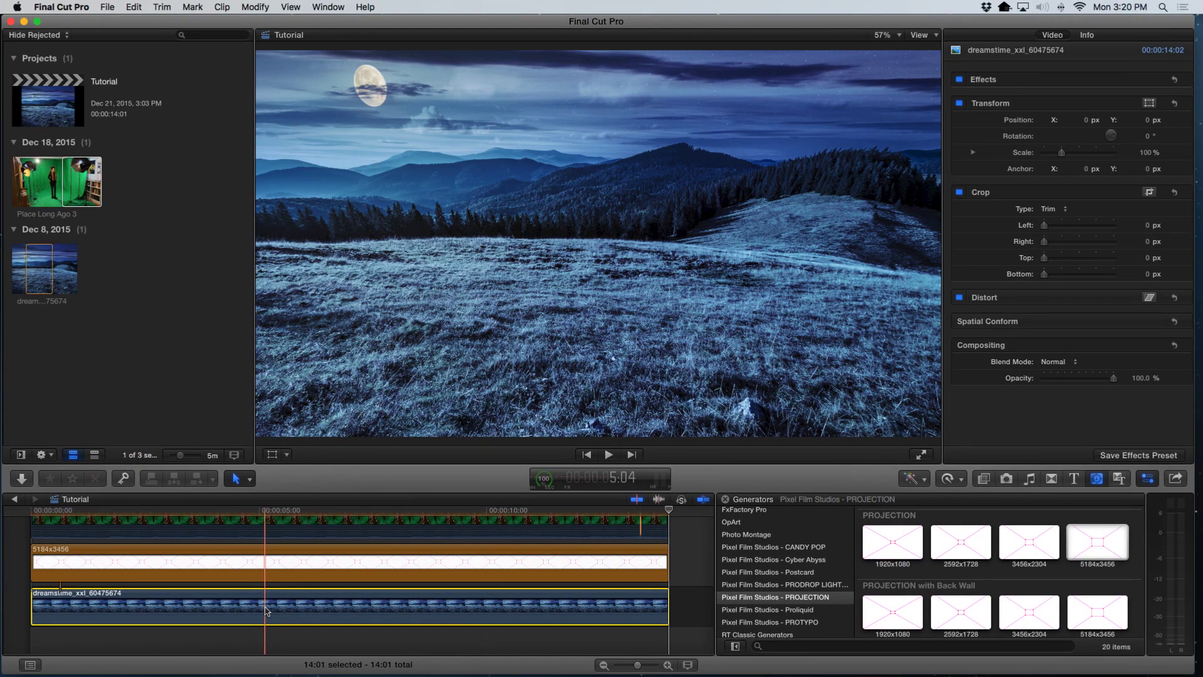
{"action": "left_click_drag", "start_coordinate": [266, 611], "coordinate": [267, 575]}
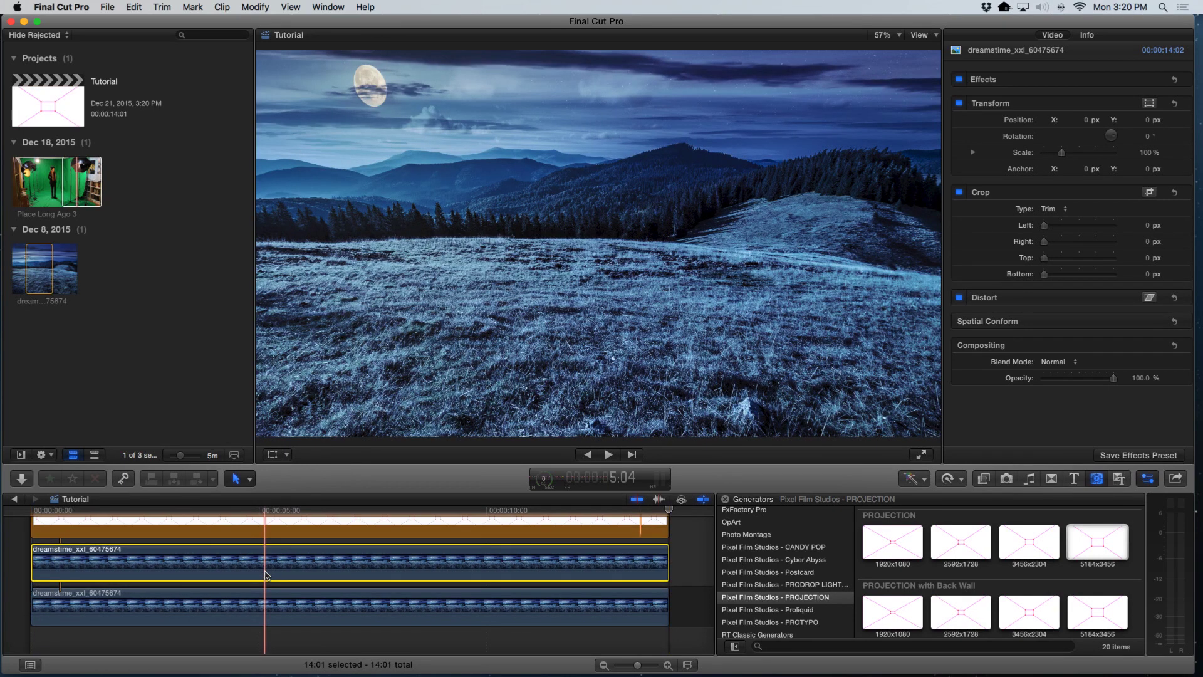
{"action": "left_click_drag", "start_coordinate": [265, 575], "coordinate": [264, 536]}
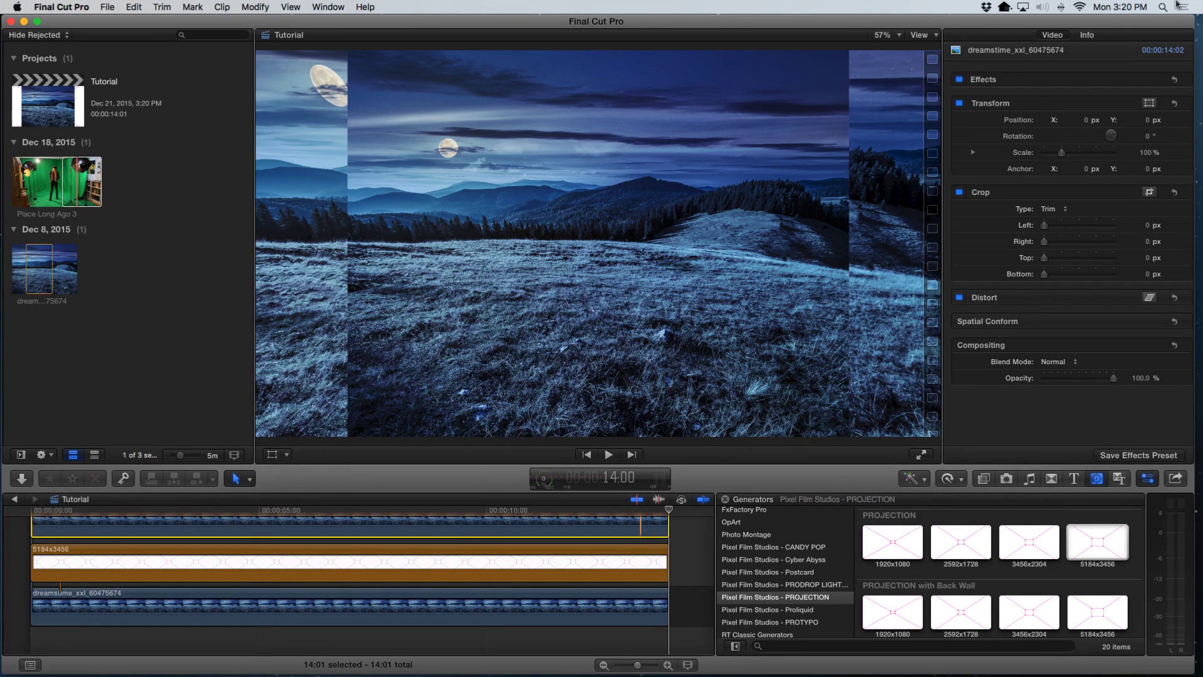
{"action": "left_click_drag", "start_coordinate": [1064, 153], "coordinate": [1070, 156]}
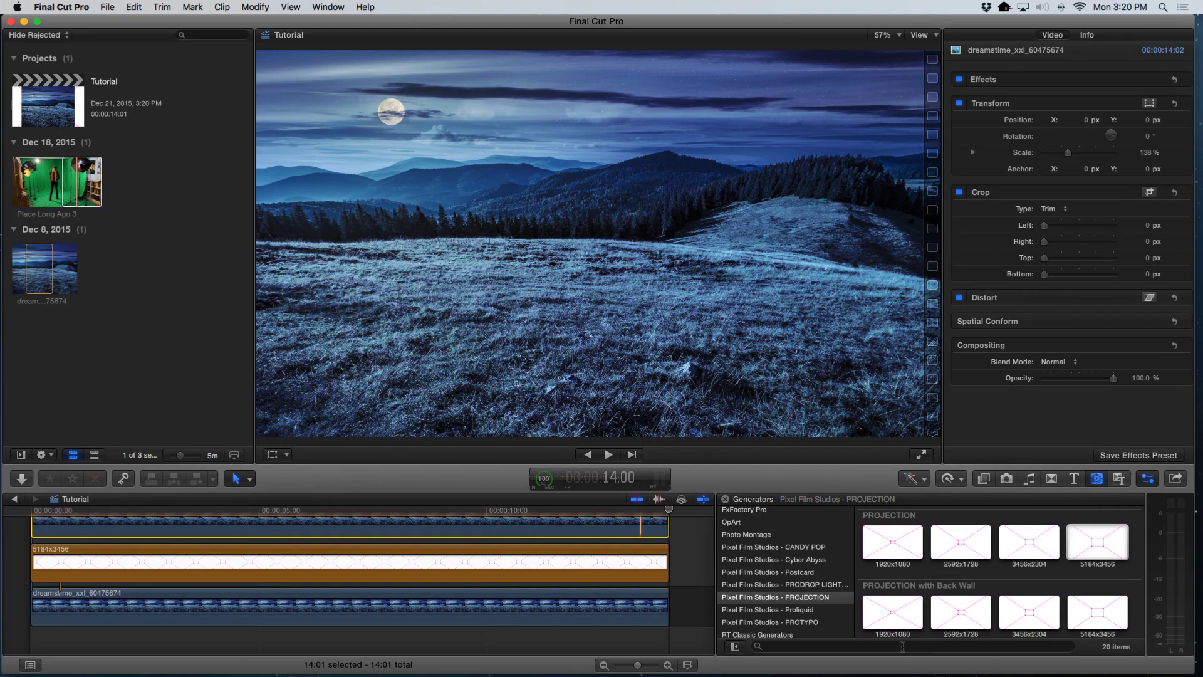
Apply the Draw Mask effect to the duplicated landscape clip above the projection
{"action": "left_click", "coordinate": [982, 478]}
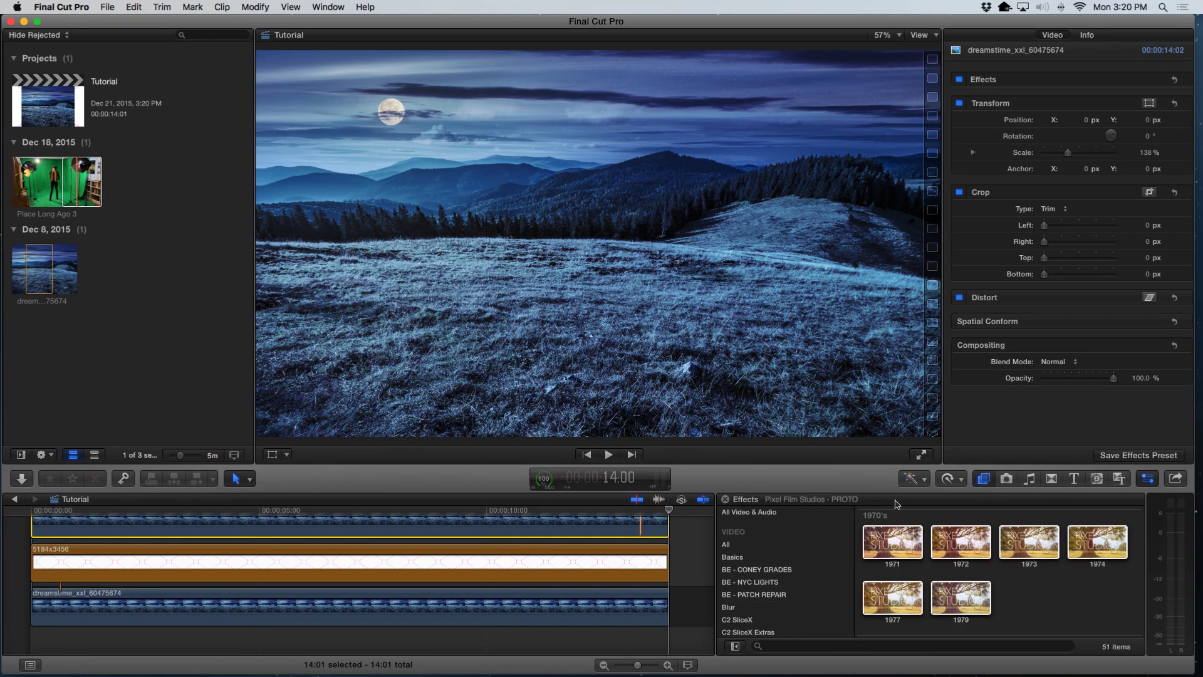
{"action": "scroll", "coordinate": [780, 586], "scroll_direction": "down", "scroll_amount": 5}
{"action": "scroll", "coordinate": [749, 615], "scroll_direction": "down", "scroll_amount": 3}
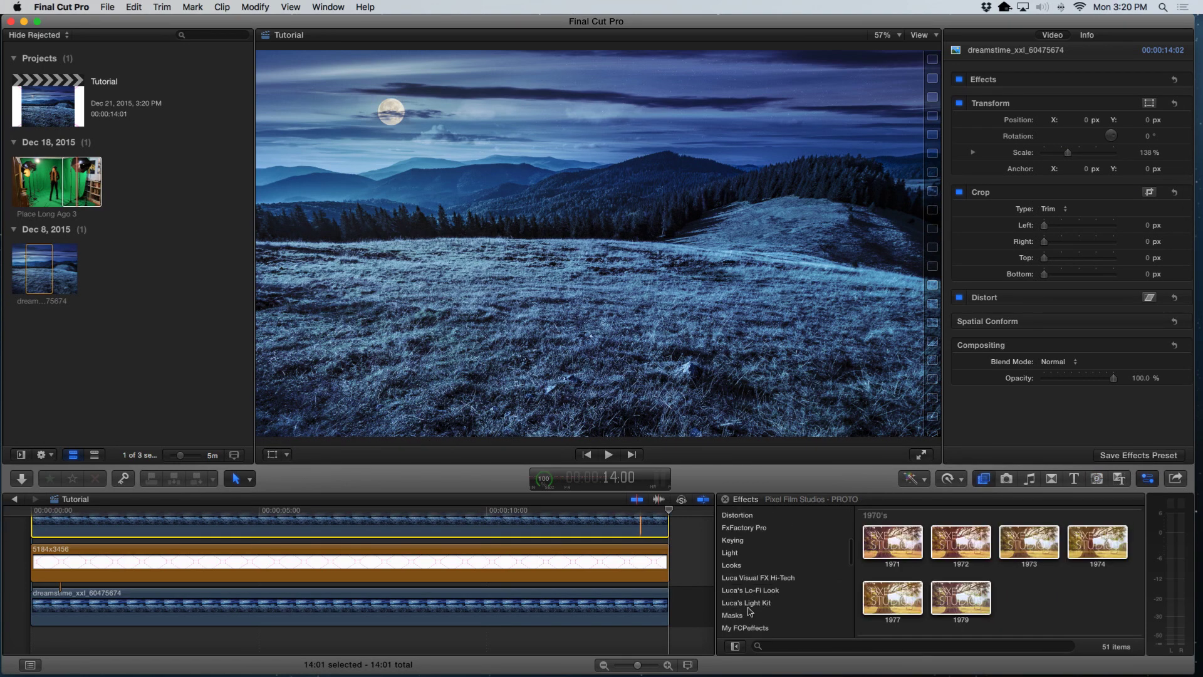
{"action": "left_click", "coordinate": [739, 617]}
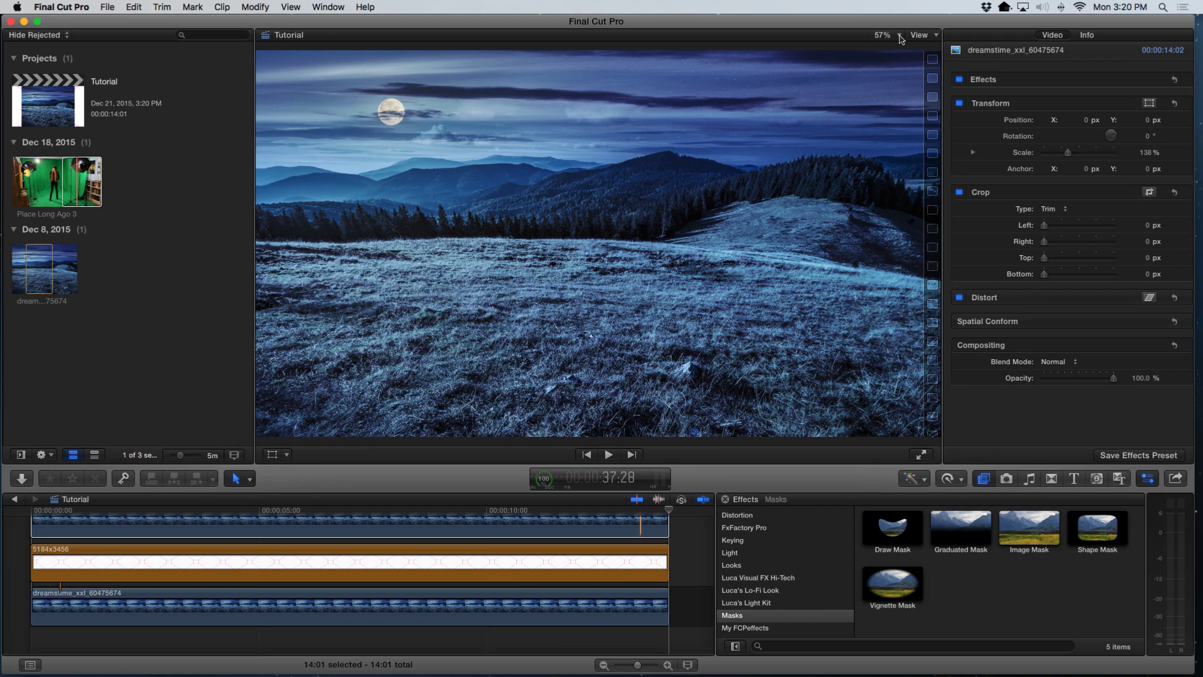
{"action": "left_click", "coordinate": [901, 38]}
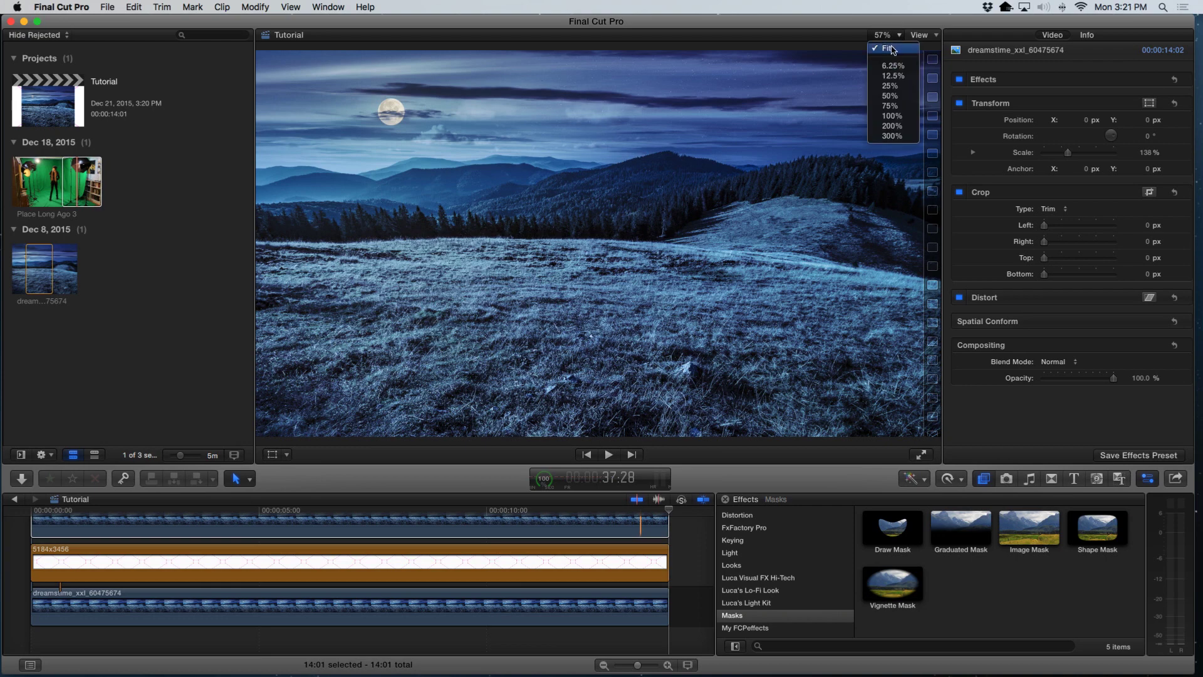
{"action": "left_click", "coordinate": [891, 96]}
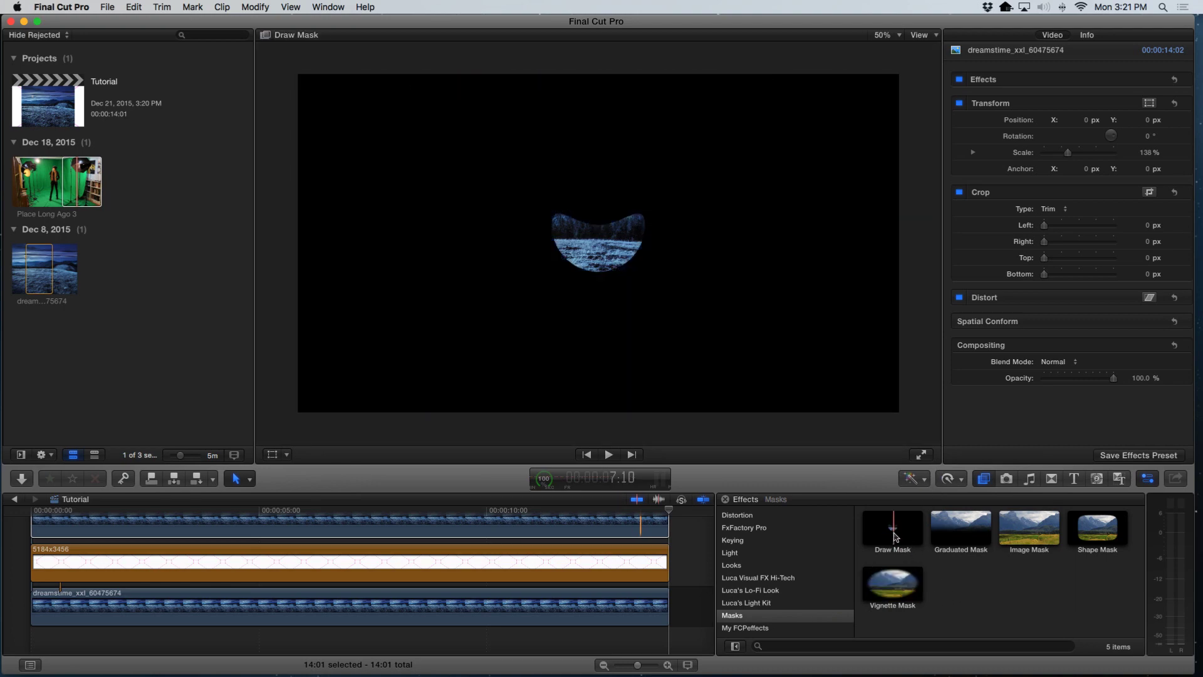
{"action": "mouse_move", "coordinate": [895, 537]}
{"action": "left_mouse_down"}
{"action": "mouse_move", "coordinate": [720, 521]}
{"action": "mouse_move", "coordinate": [509, 537]}
{"action": "left_mouse_up"}
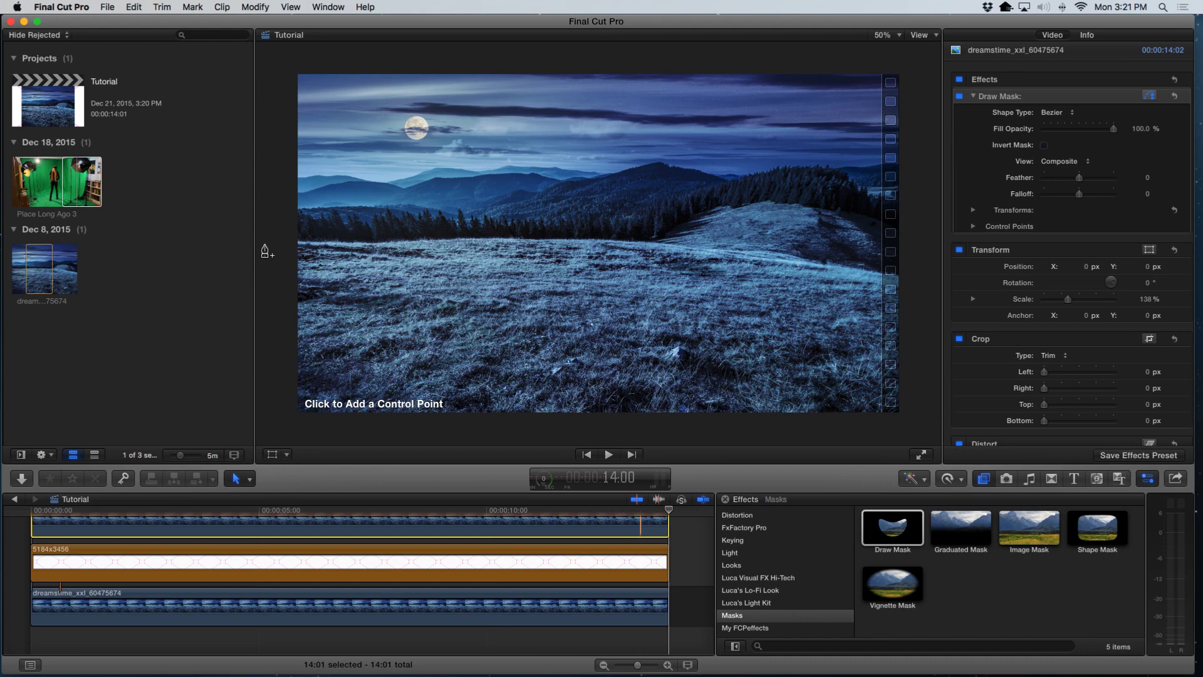
Trace a mask along the tree line across the image and close it around the foreground, just outside the frame's edges
{"action": "left_click", "coordinate": [290, 213]}
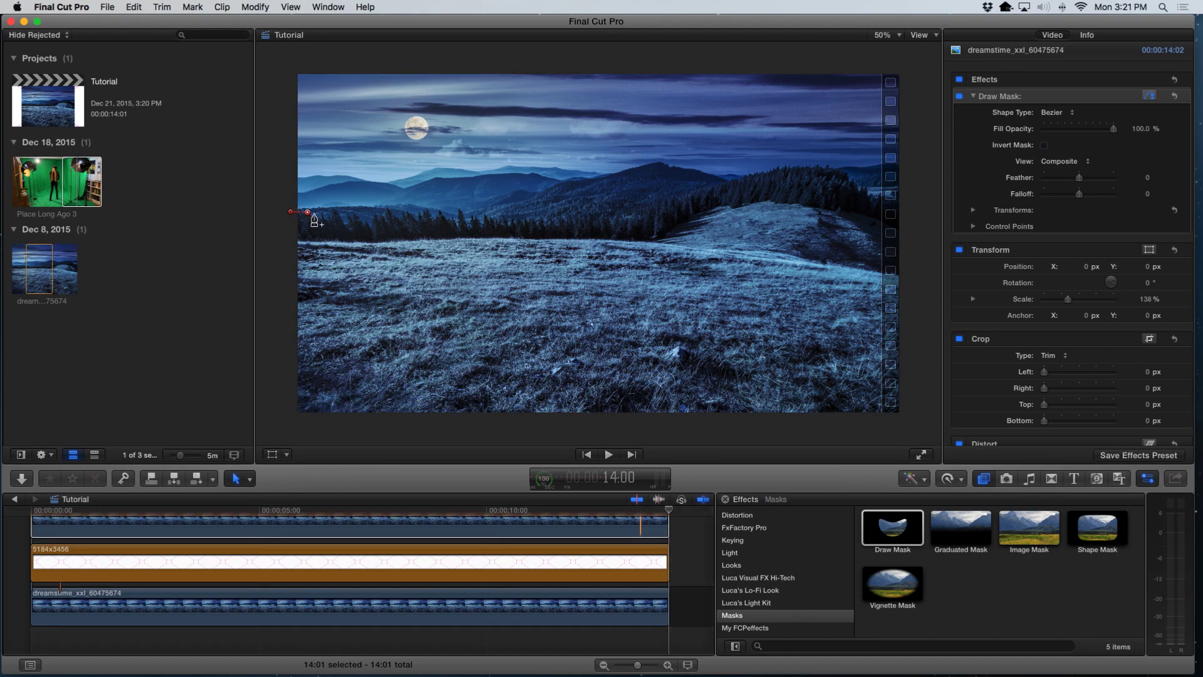
{"action": "left_click", "coordinate": [327, 214]}
{"action": "left_click", "coordinate": [338, 208]}
{"action": "left_click", "coordinate": [351, 216]}
{"action": "left_click", "coordinate": [369, 217]}
{"action": "left_click", "coordinate": [381, 210]}
{"action": "left_click", "coordinate": [399, 208]}
{"action": "left_click", "coordinate": [459, 211]}
{"action": "left_click", "coordinate": [508, 217]}
{"action": "left_click", "coordinate": [526, 218]}
{"action": "left_click", "coordinate": [544, 219]}
{"action": "left_click", "coordinate": [585, 218]}
{"action": "left_click", "coordinate": [606, 218]}
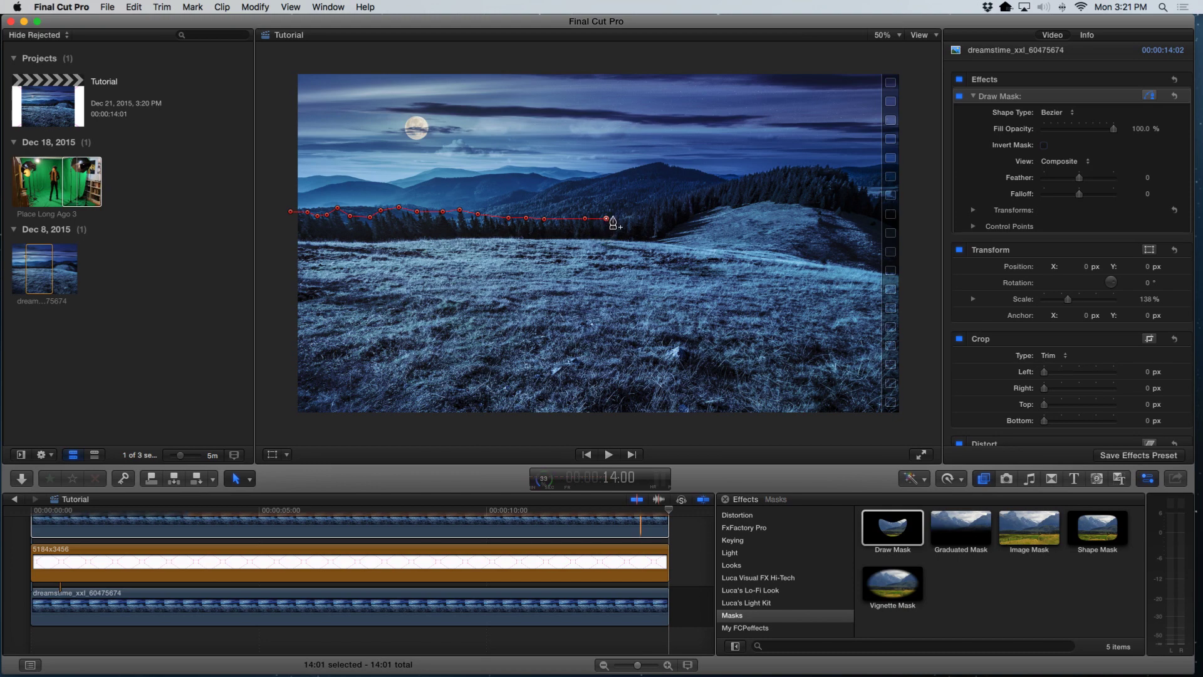
{"action": "left_click", "coordinate": [613, 217]}
{"action": "left_click", "coordinate": [665, 202]}
{"action": "left_click", "coordinate": [720, 184]}
{"action": "left_click", "coordinate": [795, 170]}
{"action": "left_click", "coordinate": [841, 171]}
{"action": "left_click", "coordinate": [881, 197]}
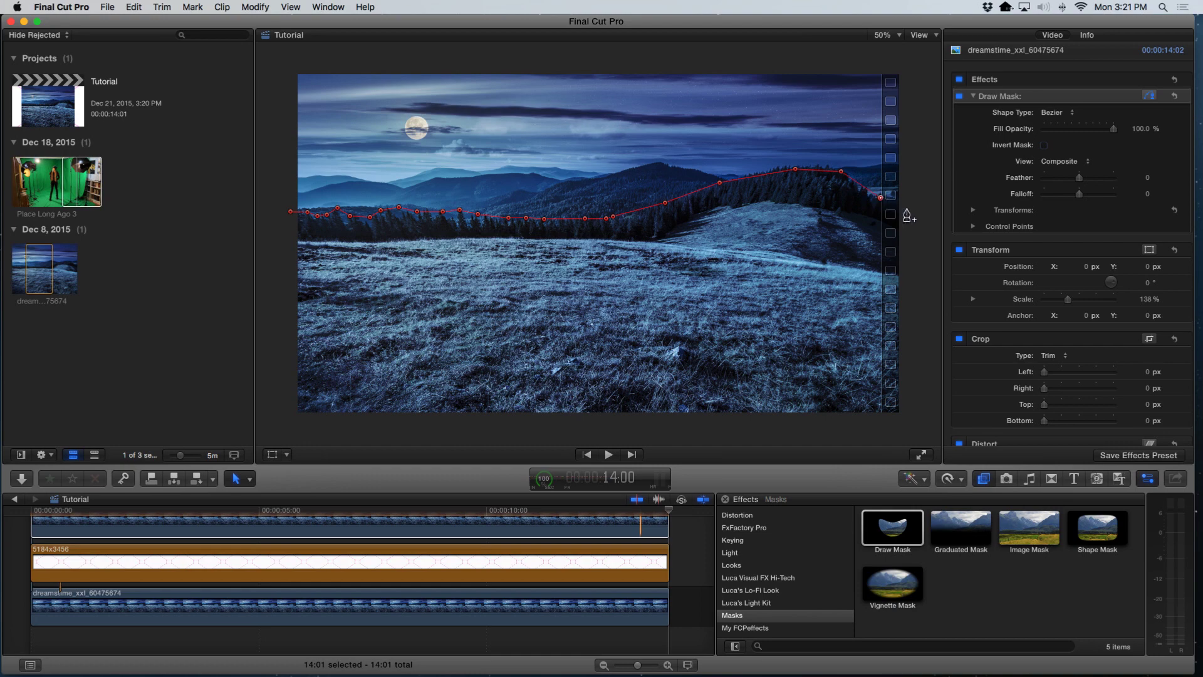
{"action": "left_click", "coordinate": [913, 213]}
{"action": "left_click", "coordinate": [915, 425]}
{"action": "left_click", "coordinate": [280, 425]}
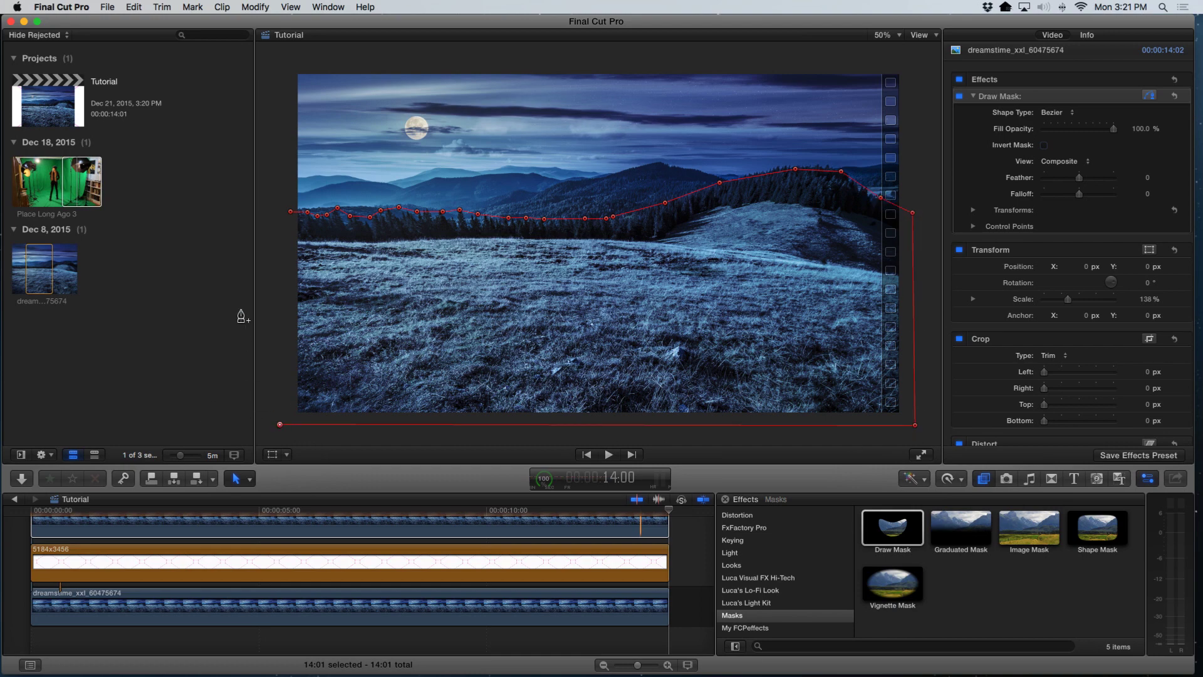
{"action": "left_click", "coordinate": [289, 213]}
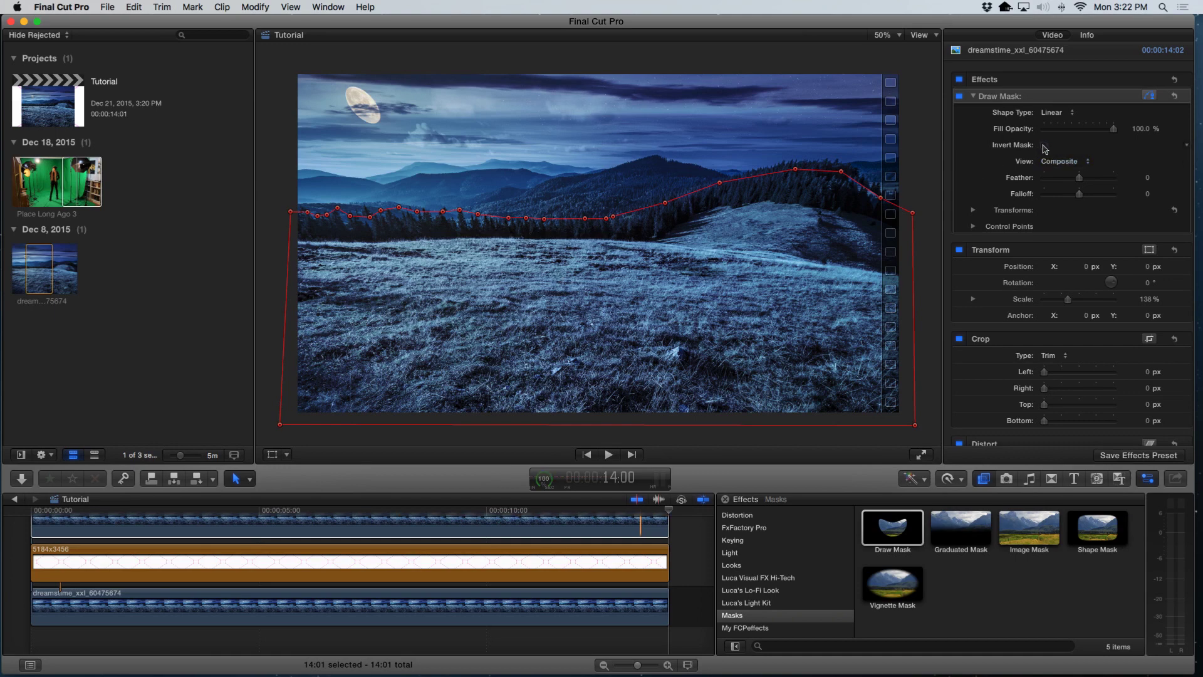
Invert the linear-shaped mask, set its Feather to 16 and play the composite from the start
{"action": "left_click", "coordinate": [1044, 145]}
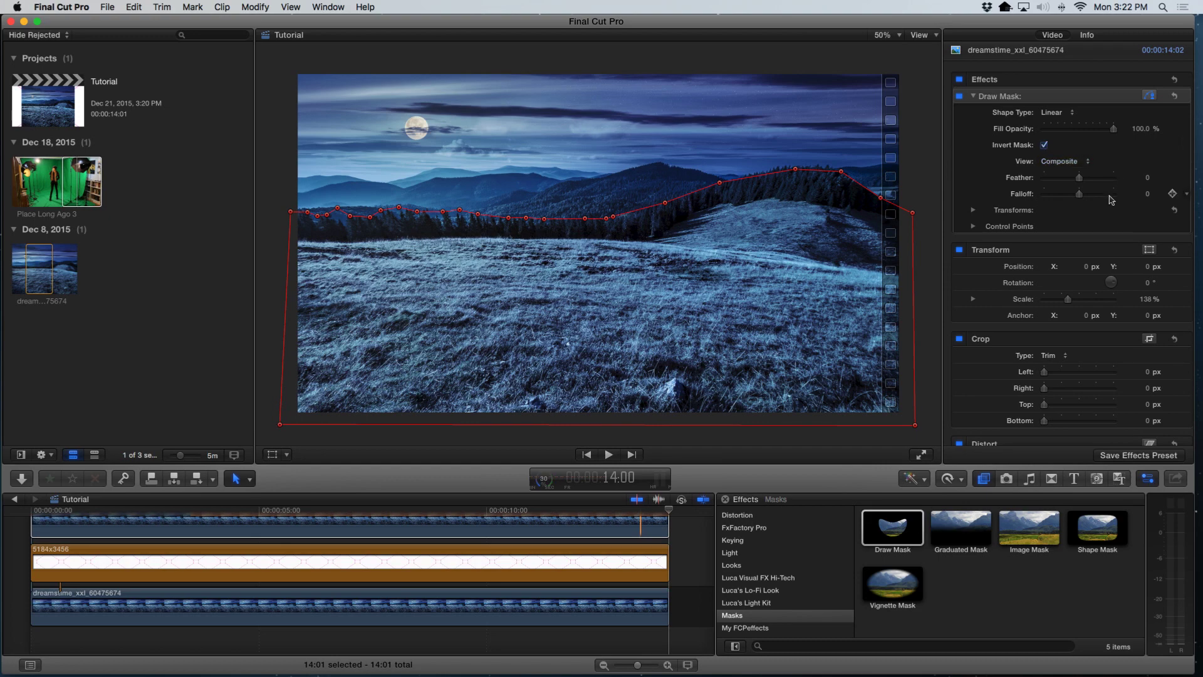
{"action": "left_click_drag", "start_coordinate": [1081, 180], "coordinate": [1082, 181]}
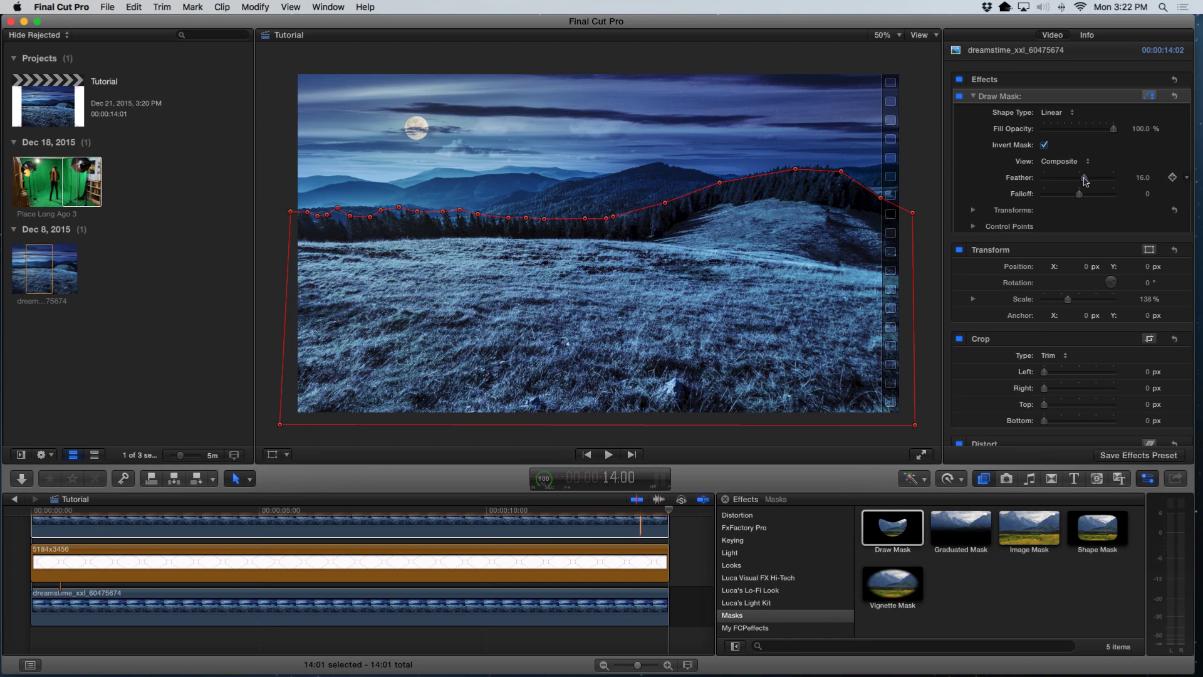
{"action": "left_click", "coordinate": [35, 515]}
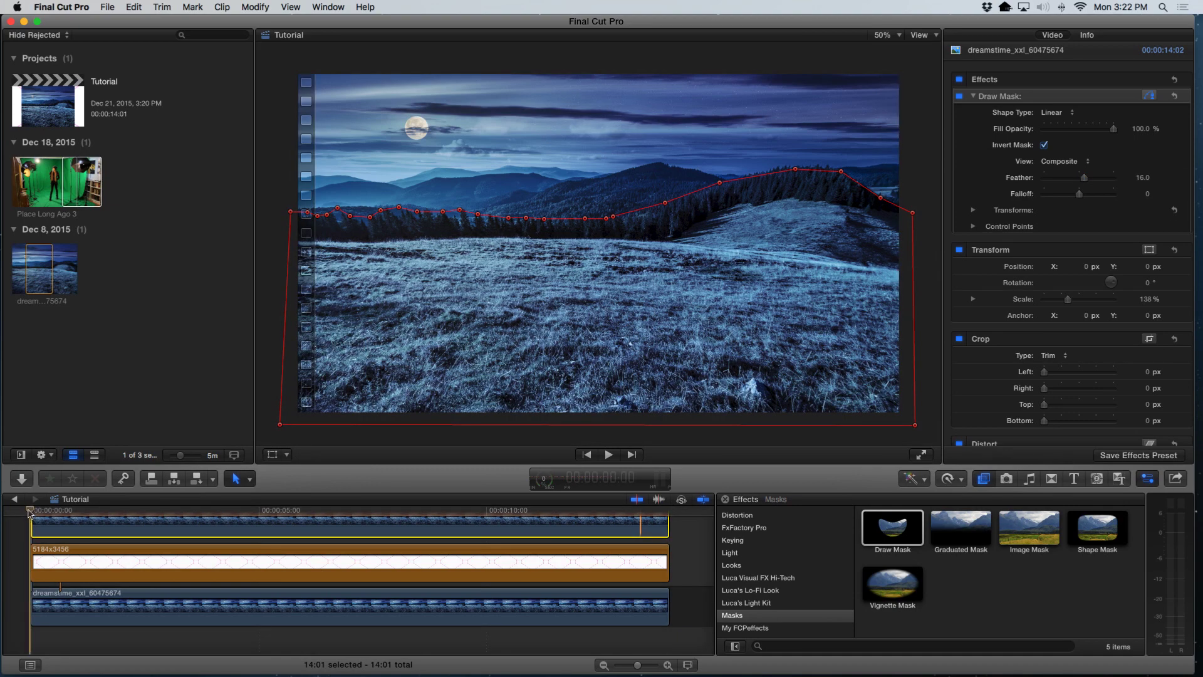
{"action": "key", "text": "space"}
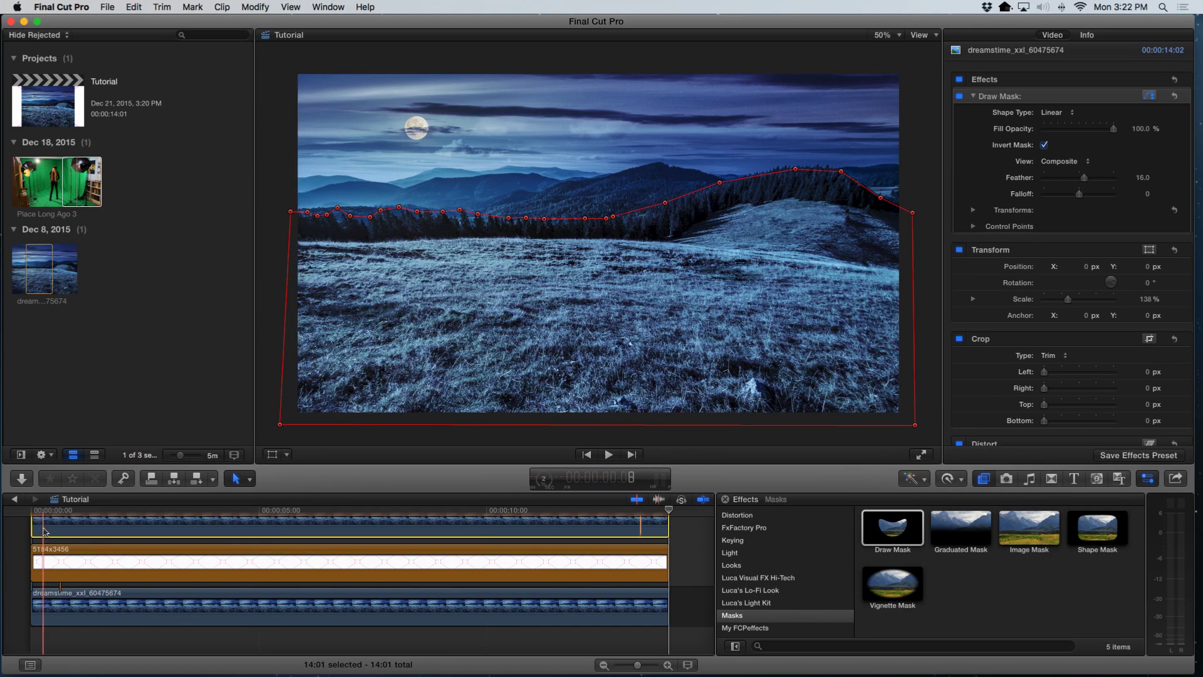
Add a Transform Position keyframe to the masked sky clip at the timeline's start and set X to about 8 px
{"action": "scroll", "coordinate": [49, 533], "scroll_direction": "up", "scroll_amount": 2}
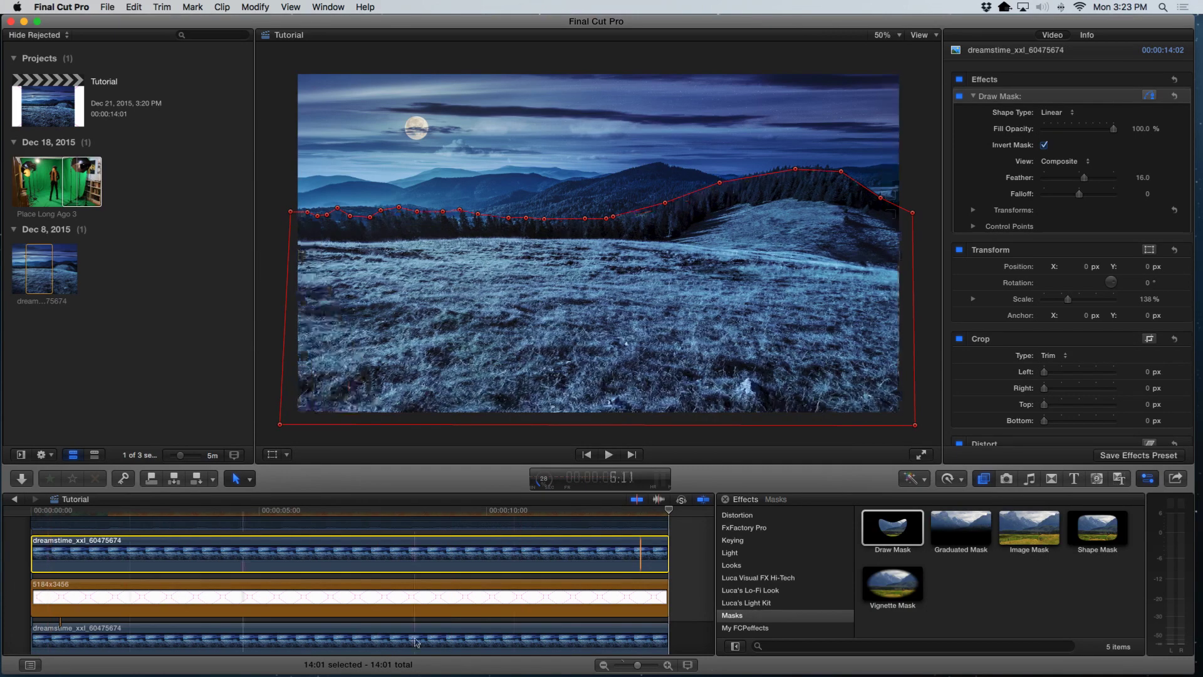
{"action": "left_click", "coordinate": [29, 513]}
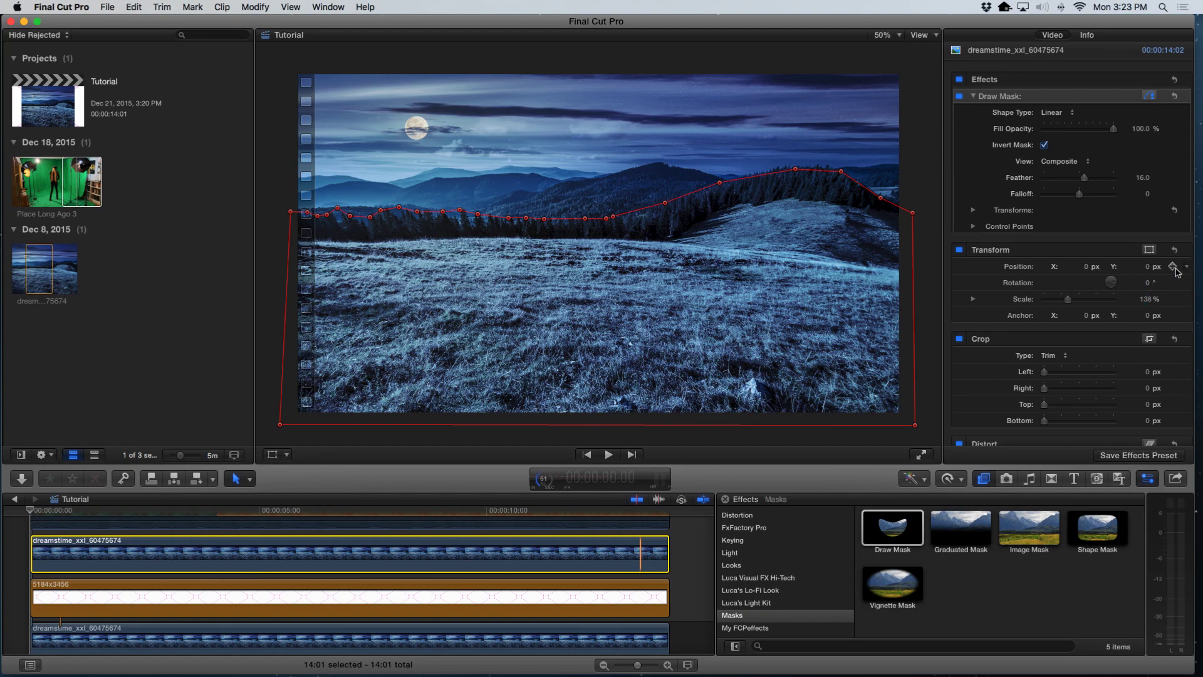
{"action": "left_click", "coordinate": [1173, 267]}
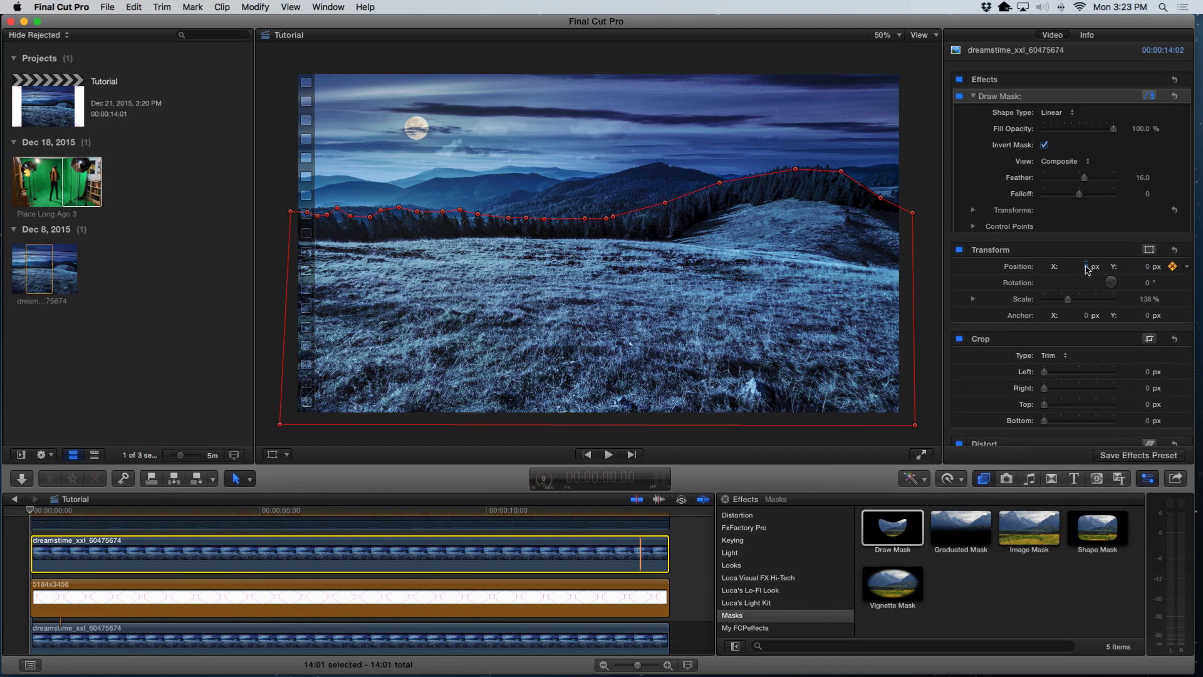
{"action": "left_click_drag", "start_coordinate": [1083, 265], "coordinate": [1083, 266]}
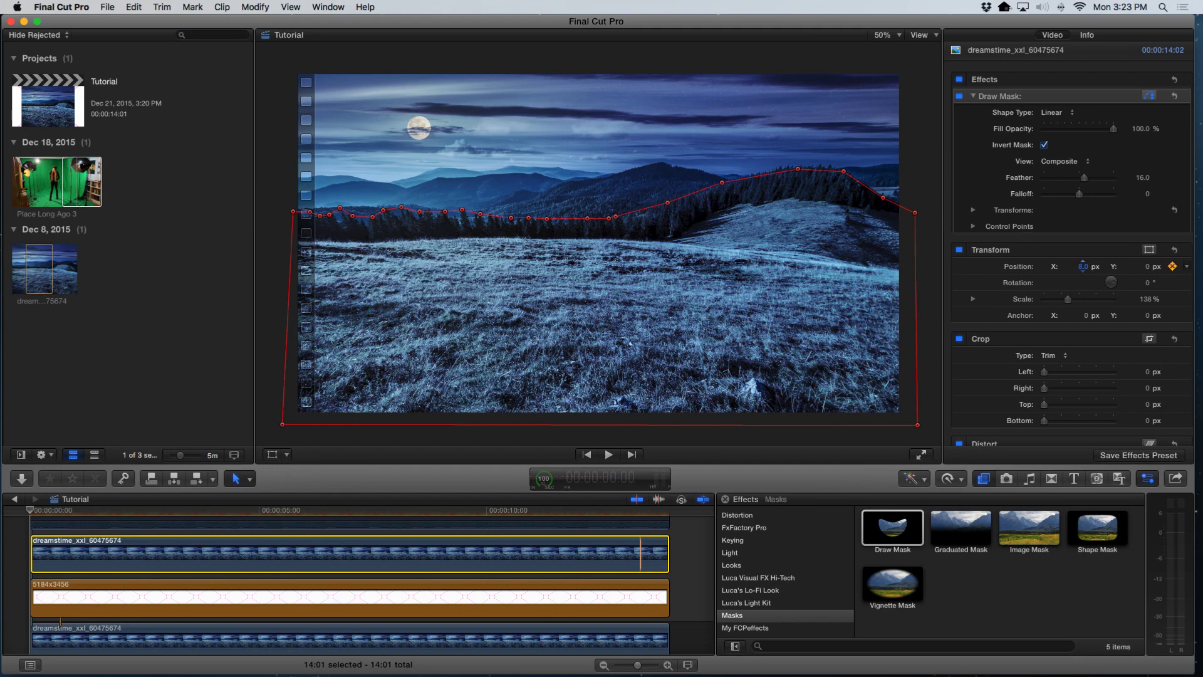
Set the masked sky clip's starting Position X to 9 px, keyframe a negative X at the timeline's end and play it back
{"action": "left_click_drag", "start_coordinate": [1084, 265], "coordinate": [1089, 266]}
{"action": "left_click", "coordinate": [670, 516]}
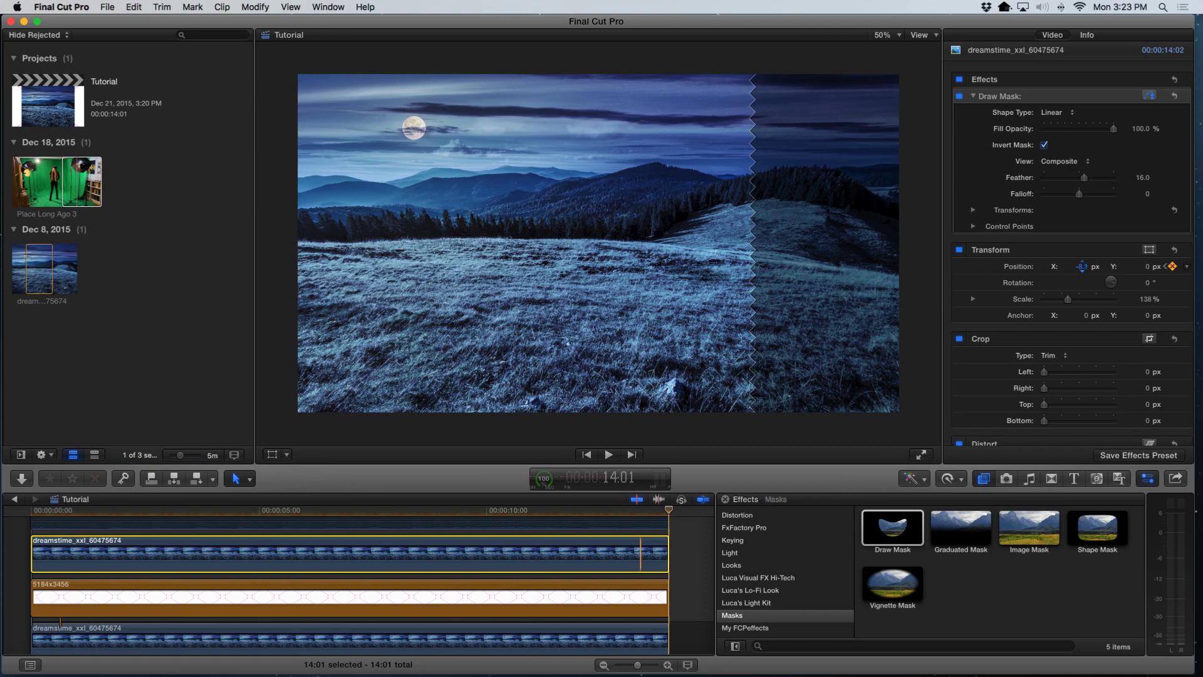
{"action": "left_click", "coordinate": [30, 512]}
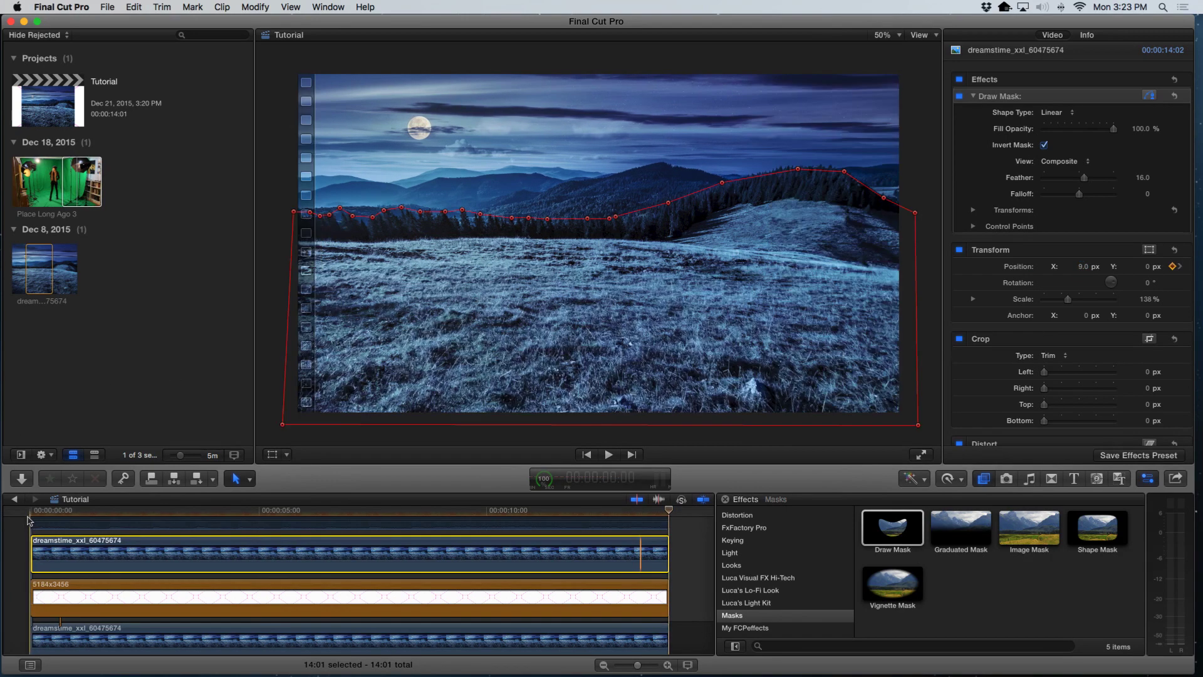
{"action": "key", "text": "space"}
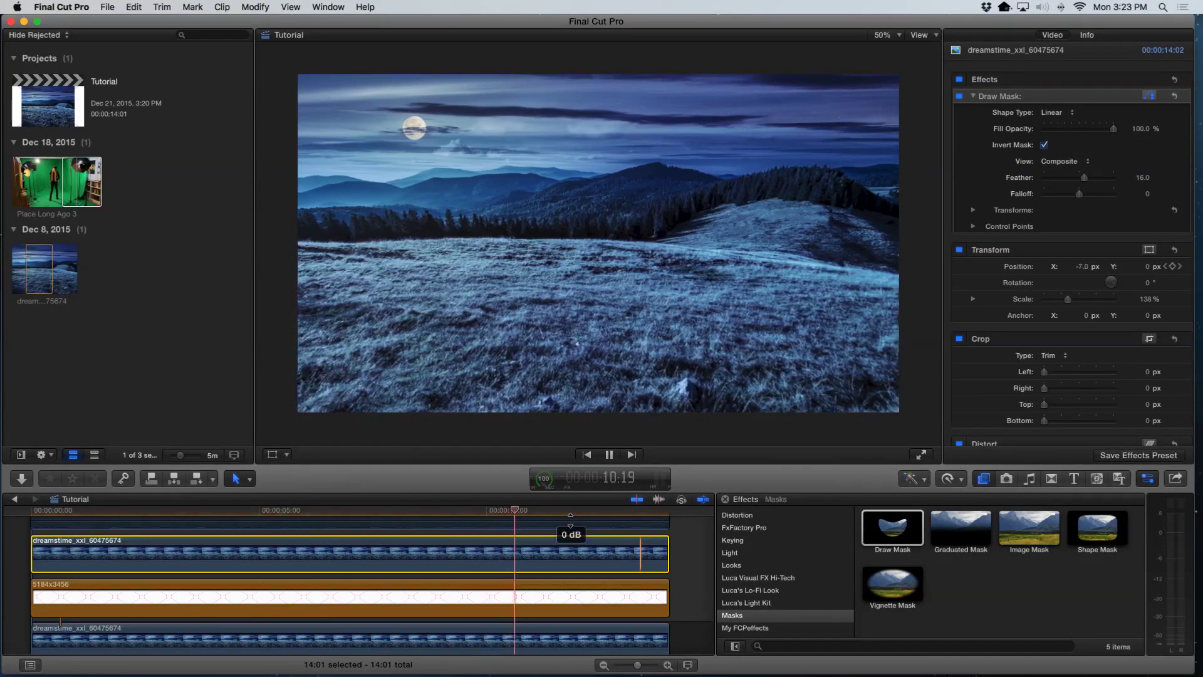
Compare the original landscape clip and the 5184x3456 projection in the timeline, and play the composite from the start
{"action": "left_click", "coordinate": [200, 636]}
{"action": "left_click", "coordinate": [217, 596]}
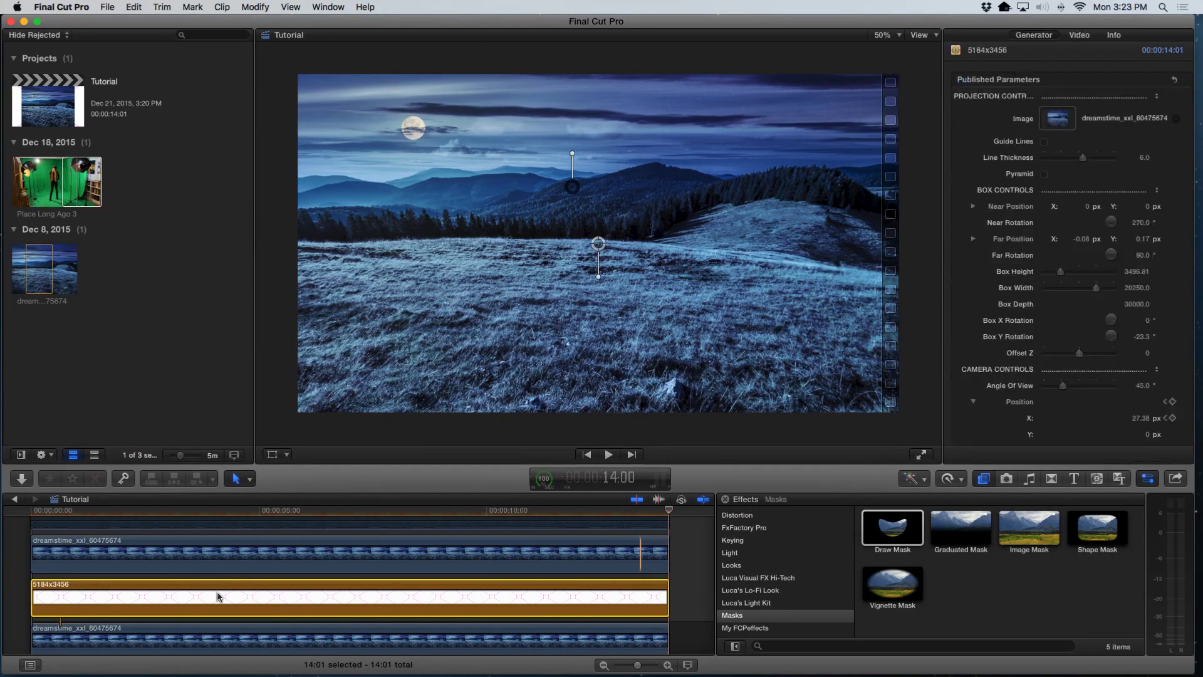
{"action": "left_click", "coordinate": [229, 638]}
{"action": "key", "text": "space"}
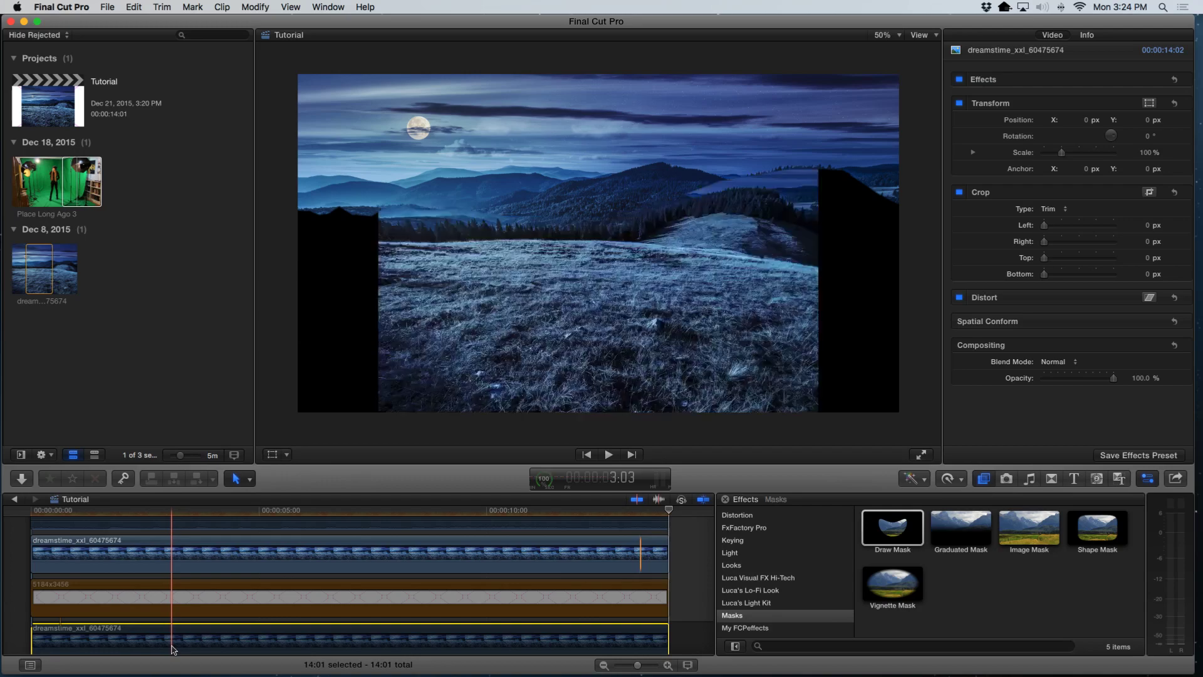
{"action": "left_click", "coordinate": [191, 607]}
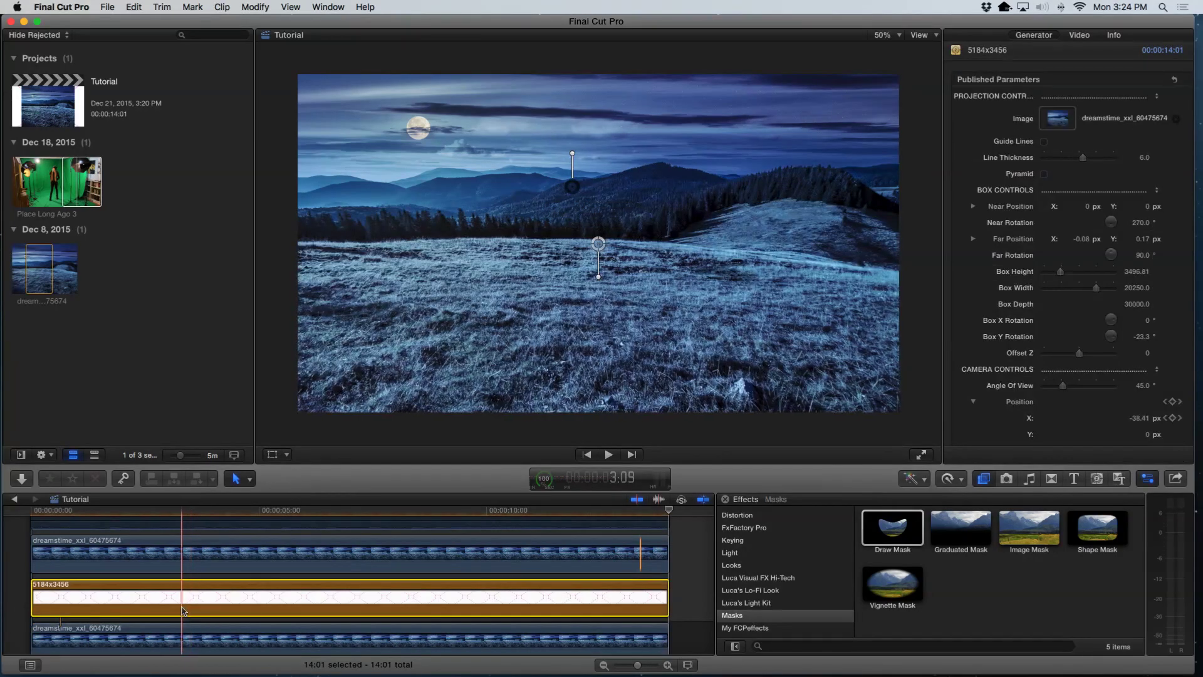
{"action": "left_click", "coordinate": [31, 514]}
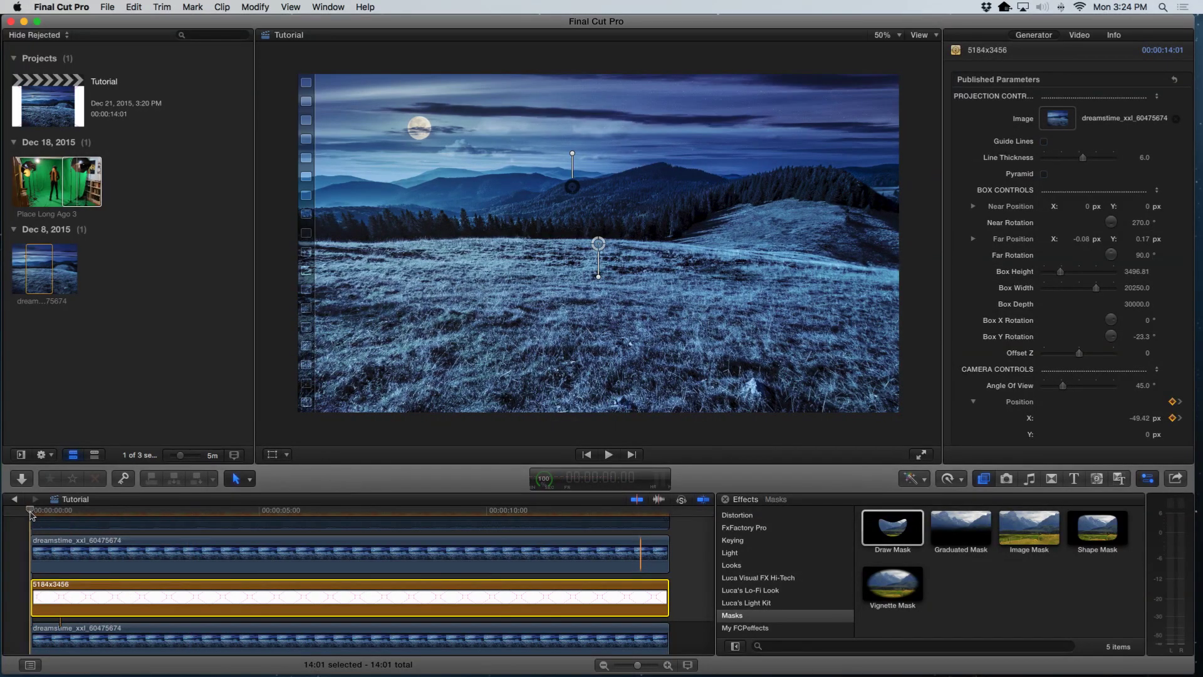
{"action": "key", "text": "space"}
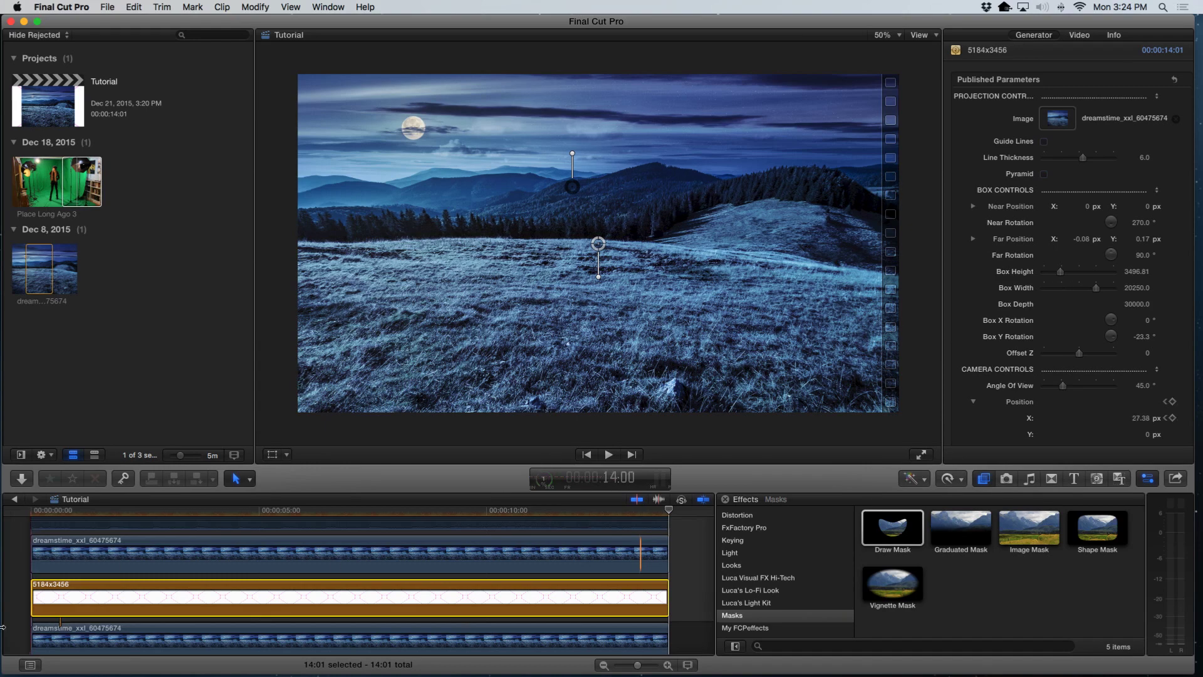
Set the masked sky clip's Position X keyframe at the timeline's start to 13.3 px
{"action": "key", "text": "Home"}
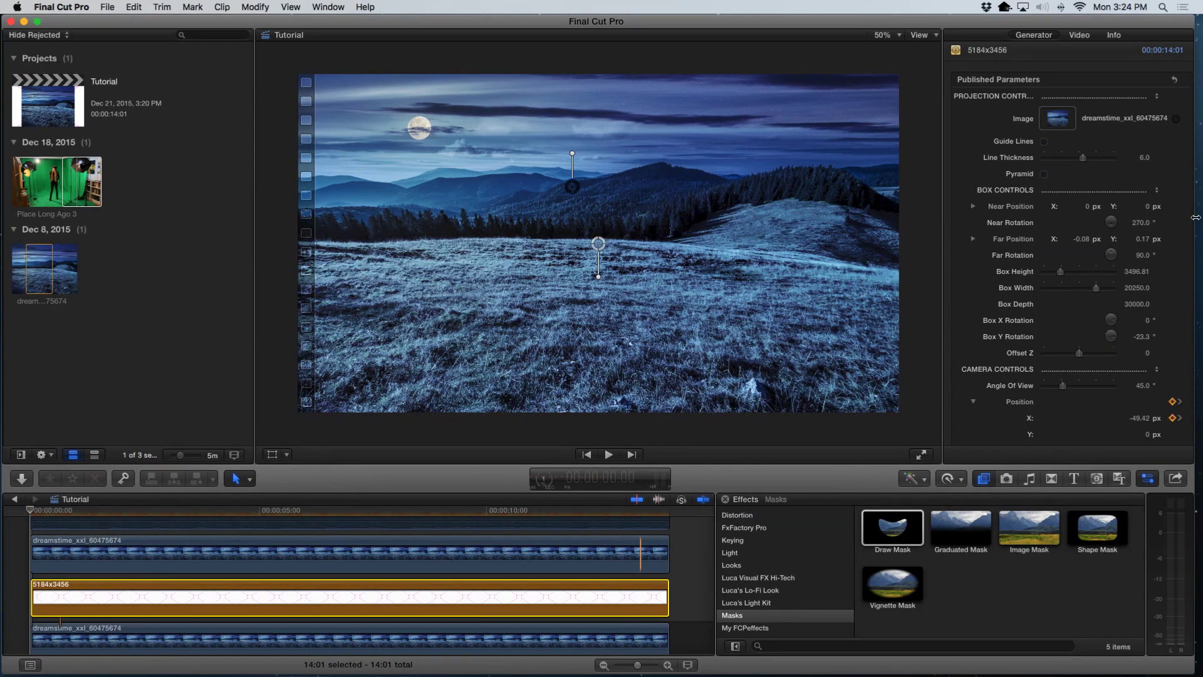
{"action": "left_click", "coordinate": [282, 551]}
{"action": "left_click", "coordinate": [1084, 268]}
{"action": "left_click_drag", "start_coordinate": [1083, 266], "coordinate": [1080, 266]}
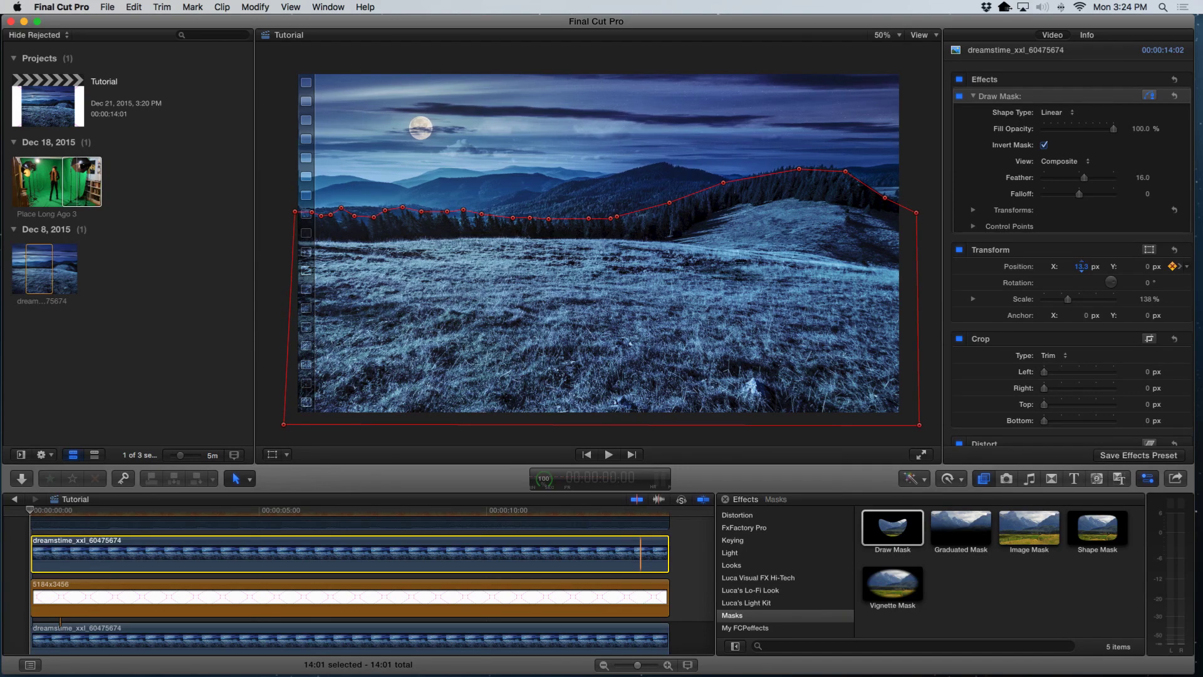
Set the sky clip's Position X keyframe at the timeline's end to -22.4 px and play the composite from the start
{"action": "left_click", "coordinate": [670, 516]}
{"action": "left_click", "coordinate": [1086, 269]}
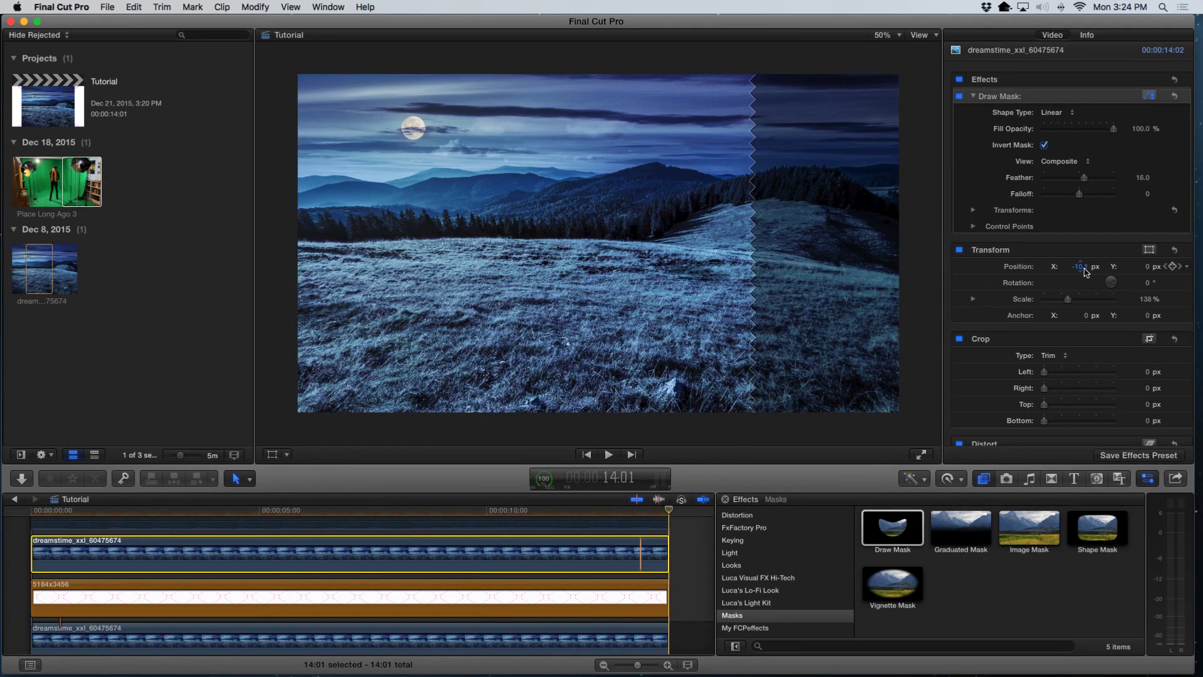
{"action": "left_click_drag", "start_coordinate": [1081, 266], "coordinate": [1078, 266]}
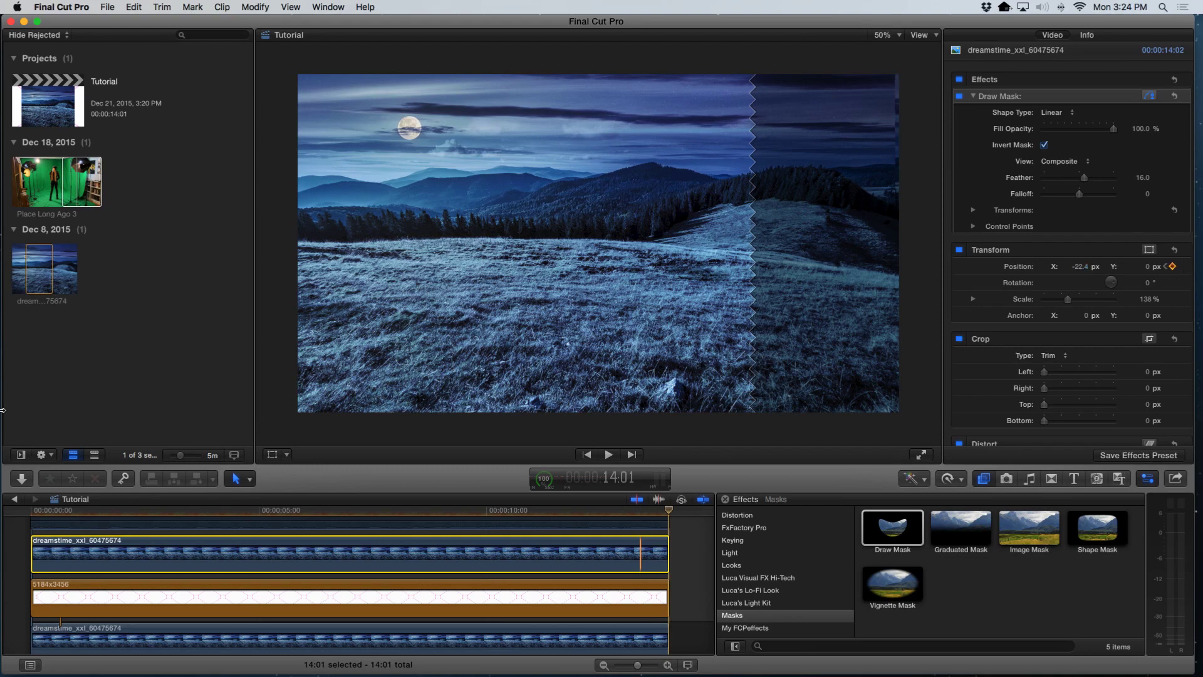
{"action": "left_click", "coordinate": [33, 514]}
{"action": "key", "text": "space"}
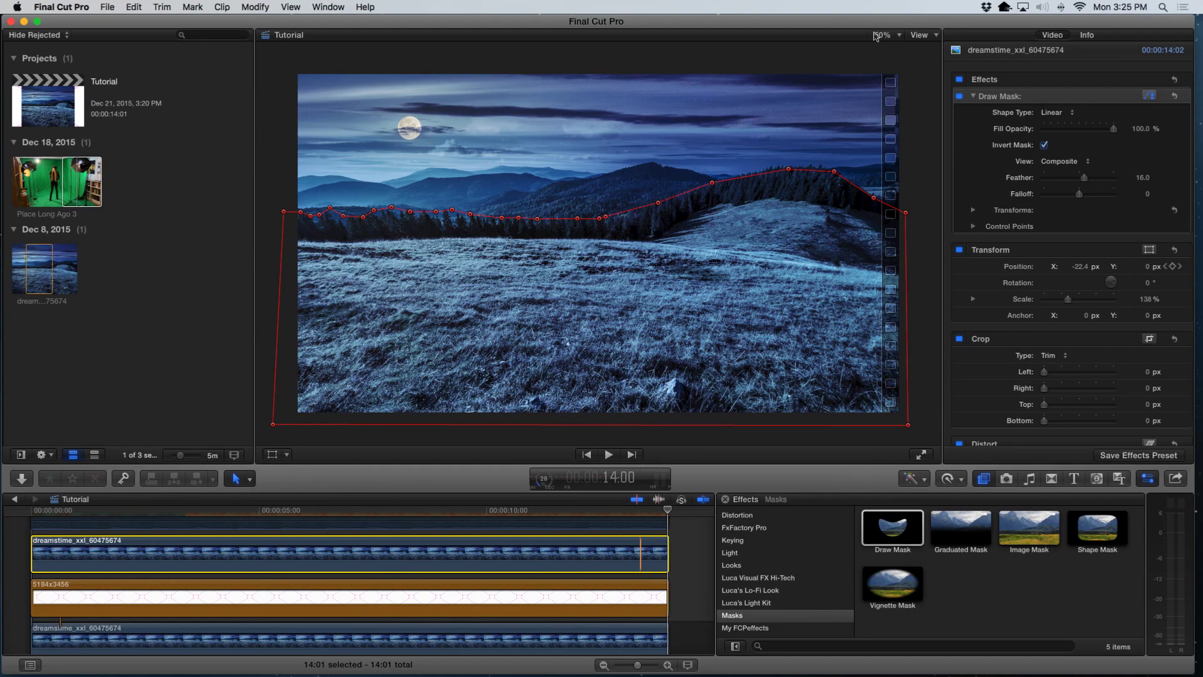
Set the sky clip's Position X to -7.7 px at 13:29 and play the composite from the start
{"action": "key", "text": "Left"}
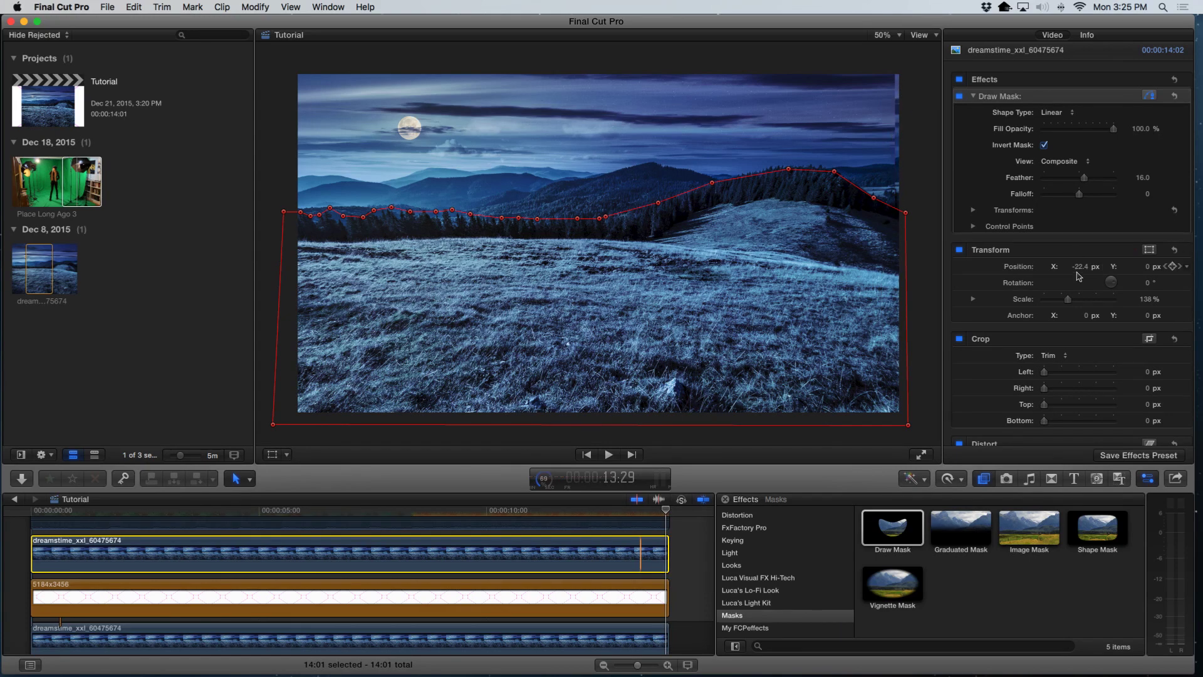
{"action": "left_click_drag", "start_coordinate": [1081, 270], "coordinate": [1090, 271]}
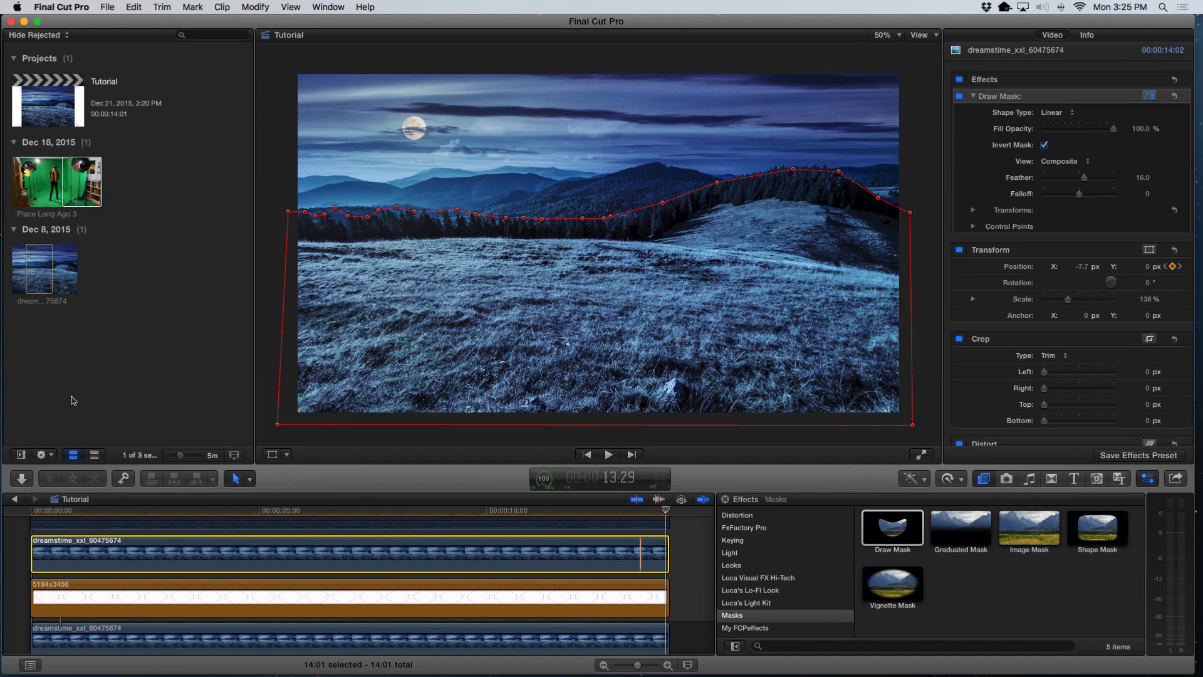
{"action": "left_click", "coordinate": [31, 512]}
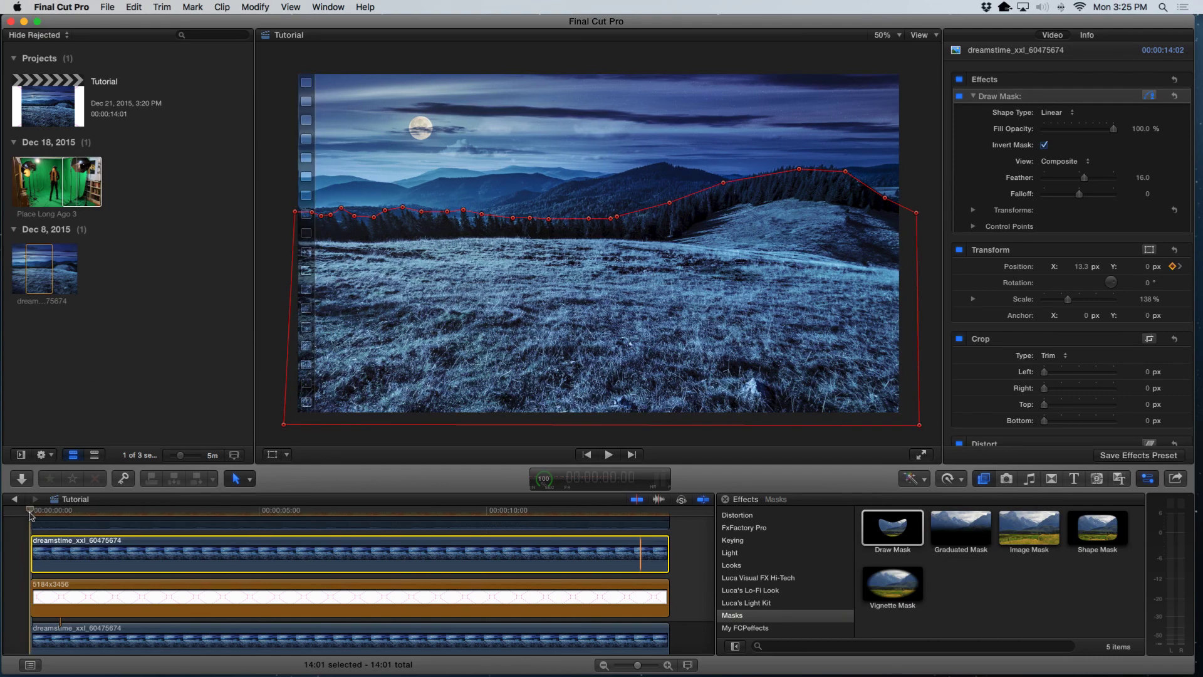
{"action": "key", "text": "space"}
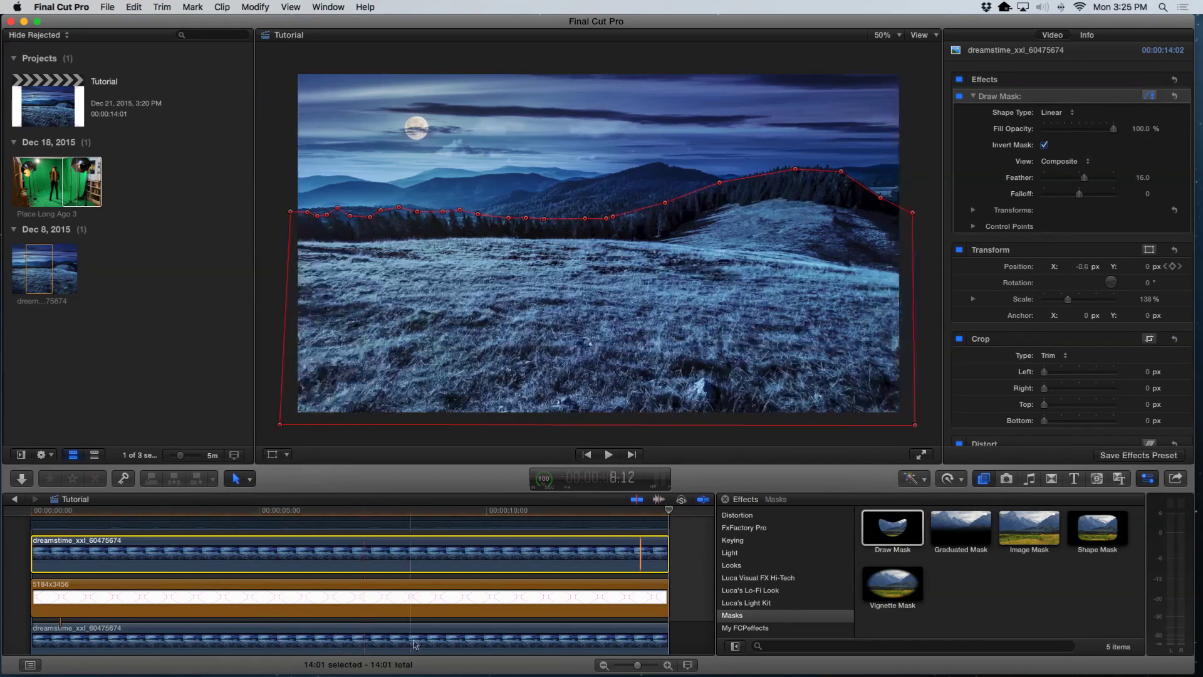
Enable the Place Long Ago 3 green-screen clip above the masked sky layer
{"action": "scroll", "coordinate": [382, 583], "scroll_direction": "up", "scroll_amount": 3}
{"action": "left_click", "coordinate": [295, 563]}
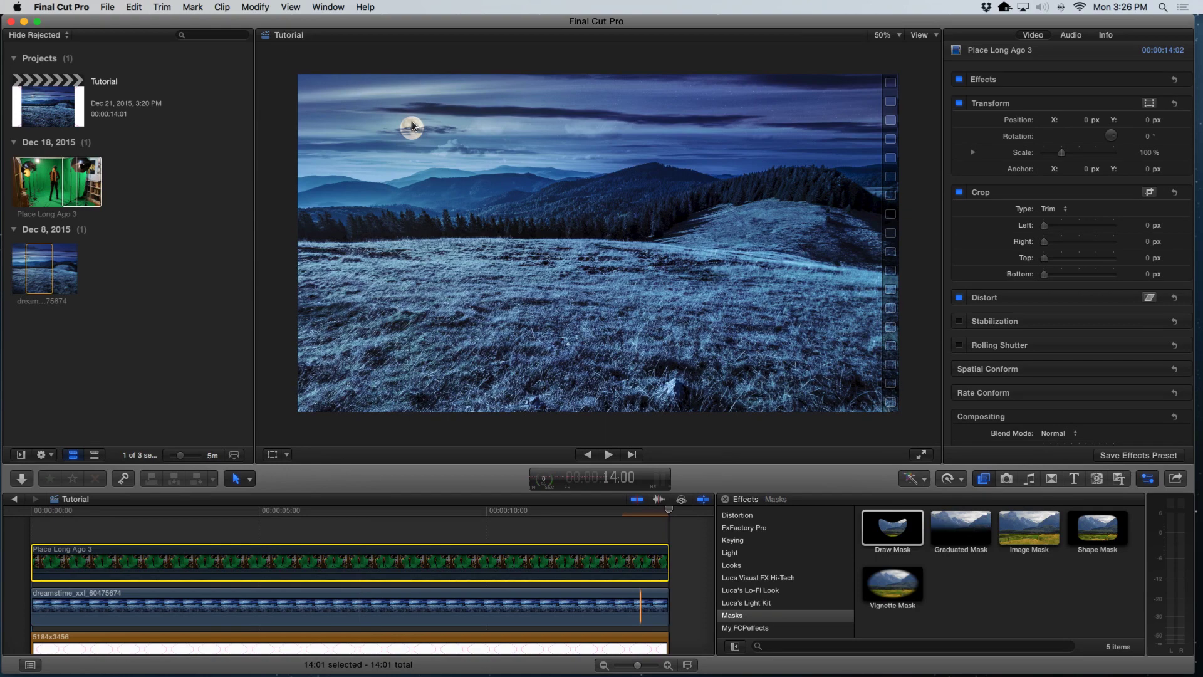
{"action": "key", "text": "v"}
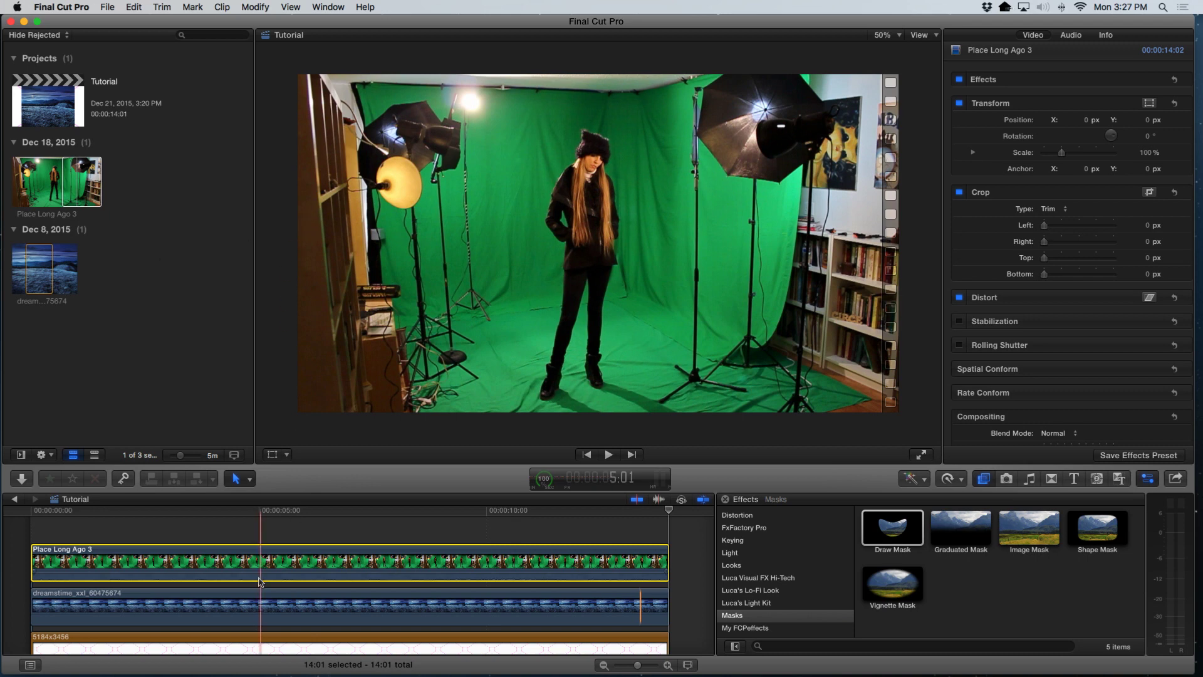
Select the full length of the Place Long Ago 3 clip as a range with the Range Selection tool
{"action": "left_click", "coordinate": [250, 479]}
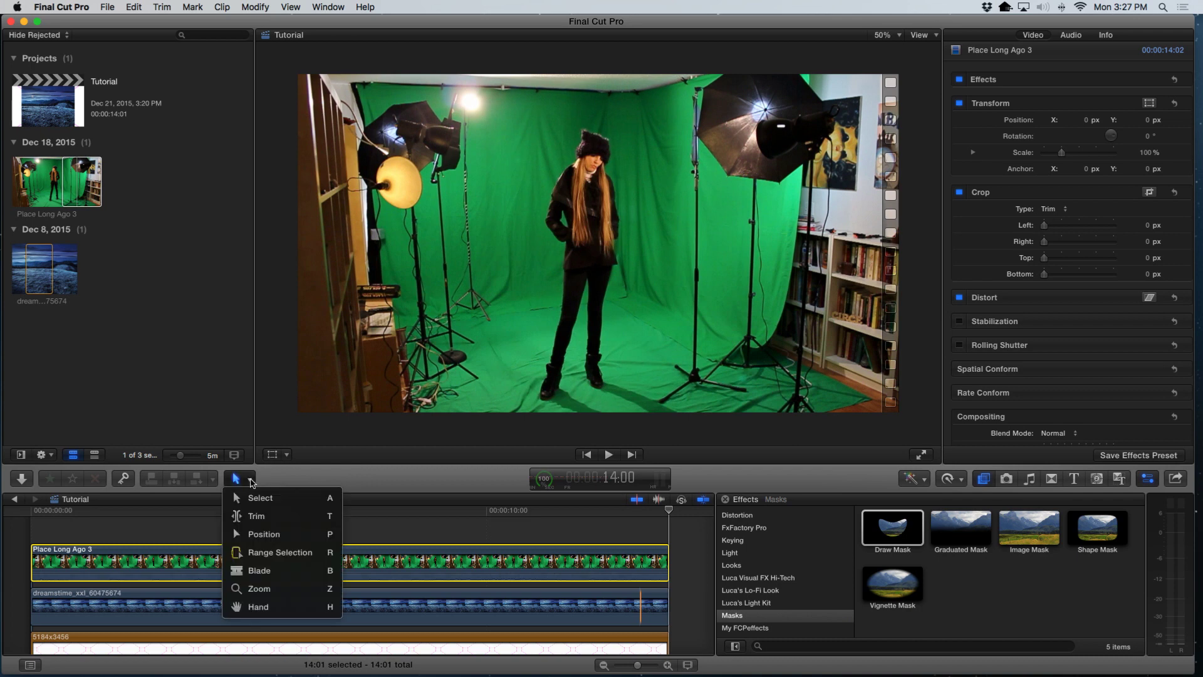
{"action": "left_click", "coordinate": [271, 553]}
{"action": "left_click_drag", "start_coordinate": [35, 556], "coordinate": [692, 556]}
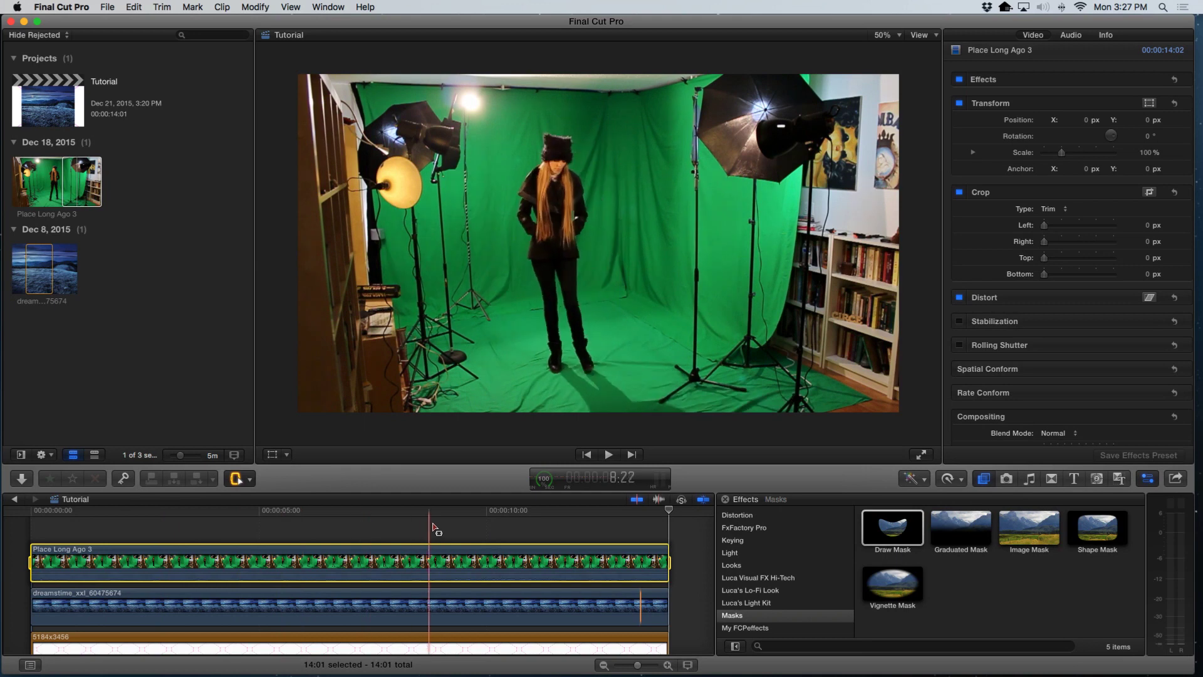
Set up a Master File export of the range with Video and Audio format and the Source - Apple ProRes 422 codec
{"action": "left_click", "coordinate": [105, 8]}
{"action": "mouse_move", "coordinate": [139, 139]}
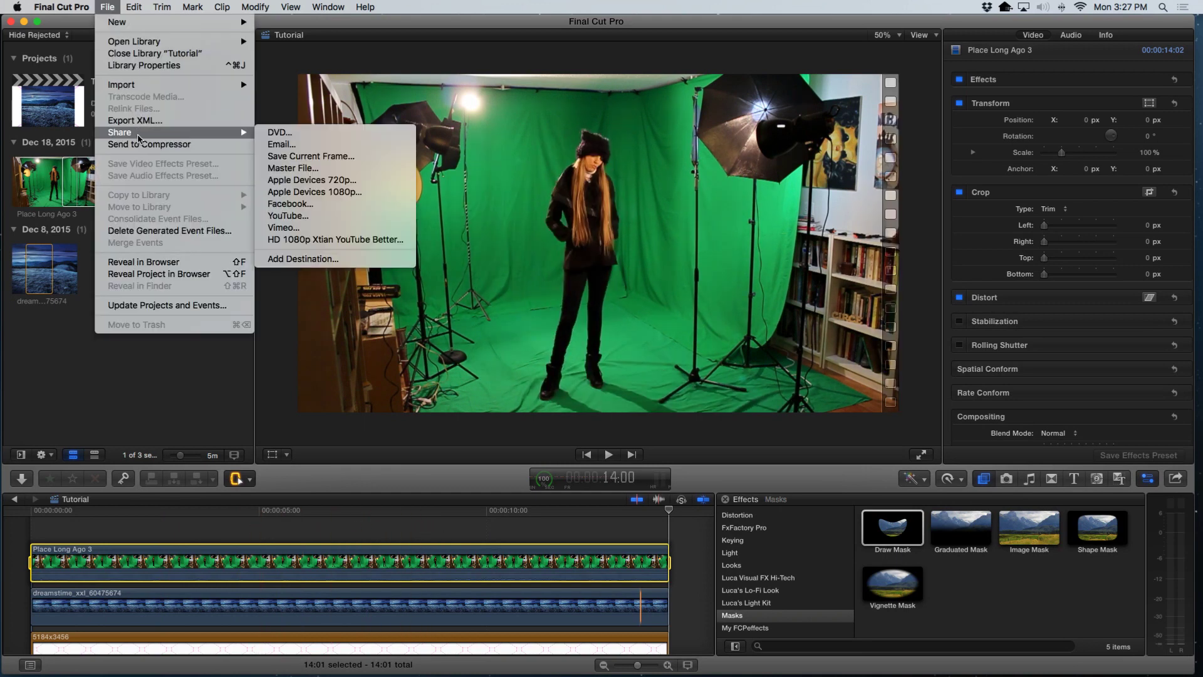
{"action": "left_click", "coordinate": [315, 169]}
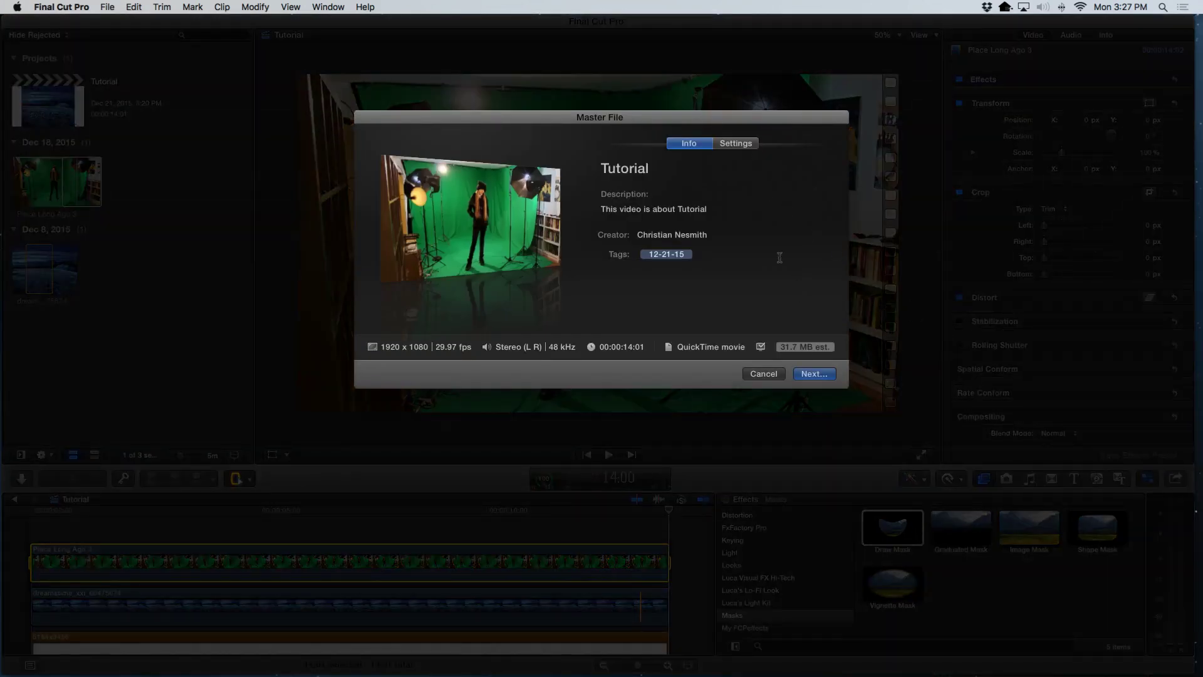
{"action": "left_click", "coordinate": [744, 144]}
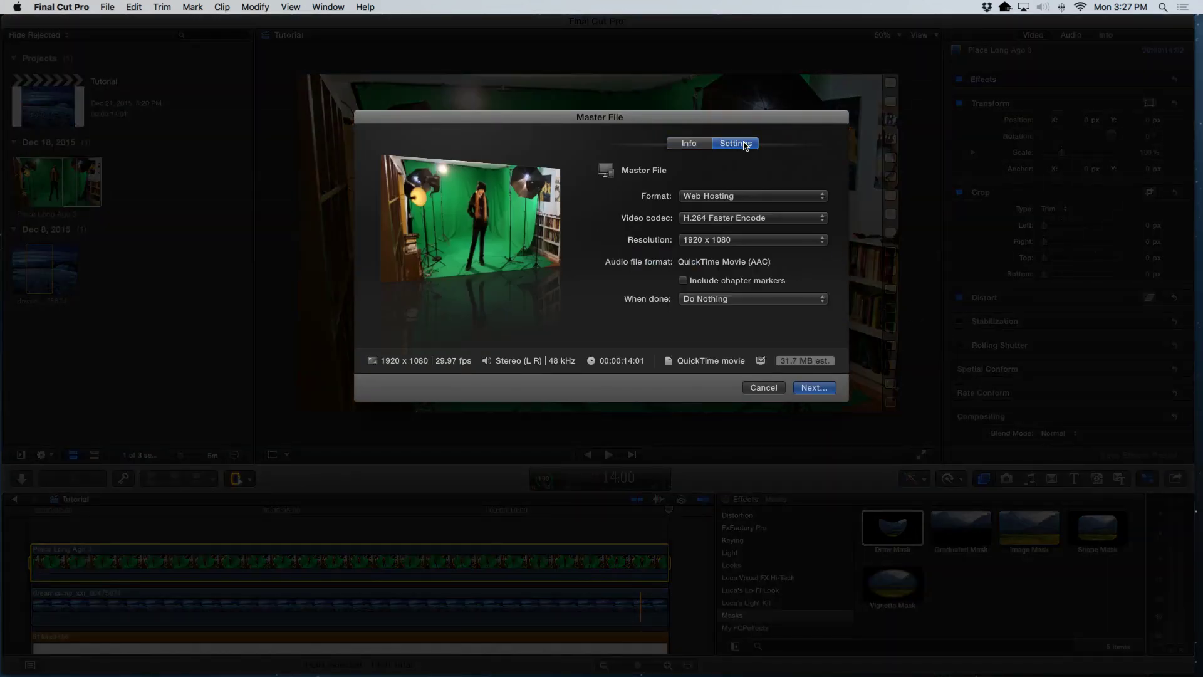
{"action": "left_click", "coordinate": [740, 197]}
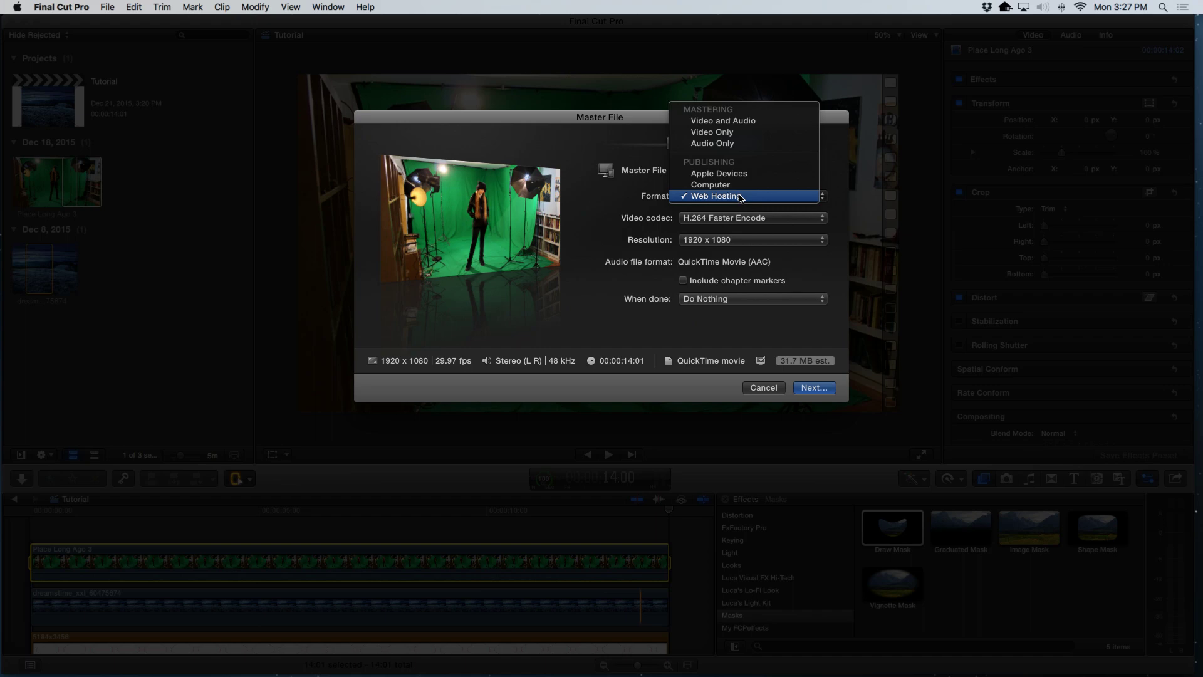
{"action": "left_click", "coordinate": [734, 122]}
{"action": "left_click", "coordinate": [709, 219]}
{"action": "left_click", "coordinate": [709, 229]}
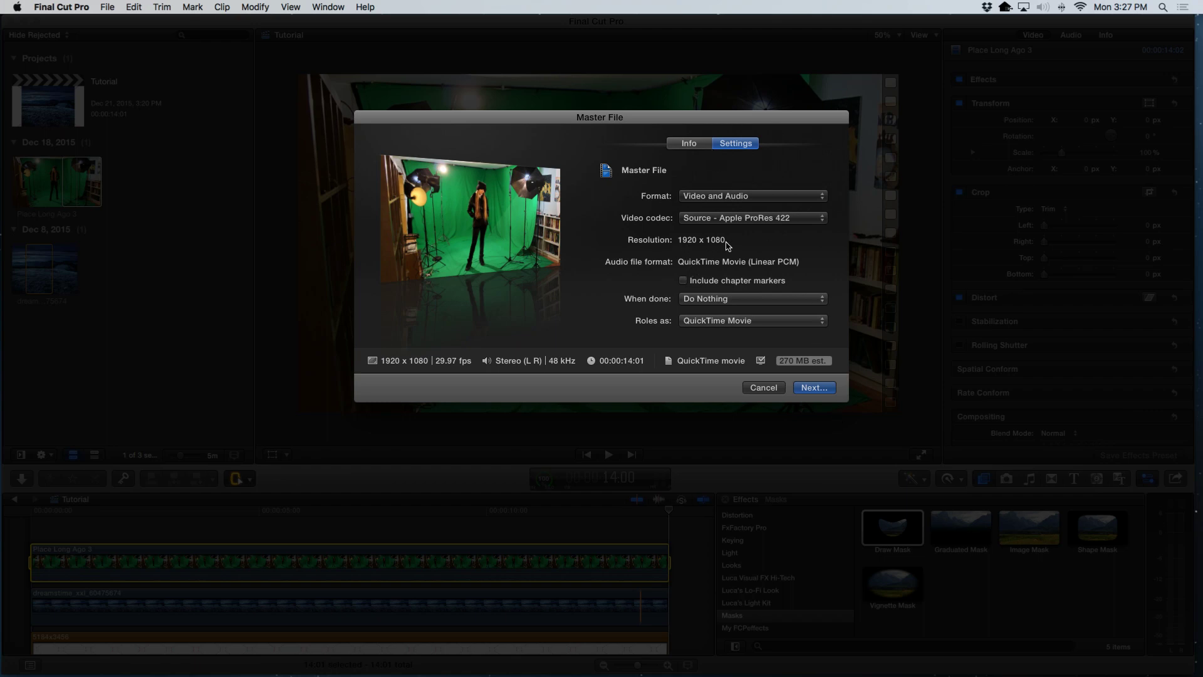
Save the exported master file to the Desktop as "Tutorial GS"
{"action": "left_click", "coordinate": [816, 388]}
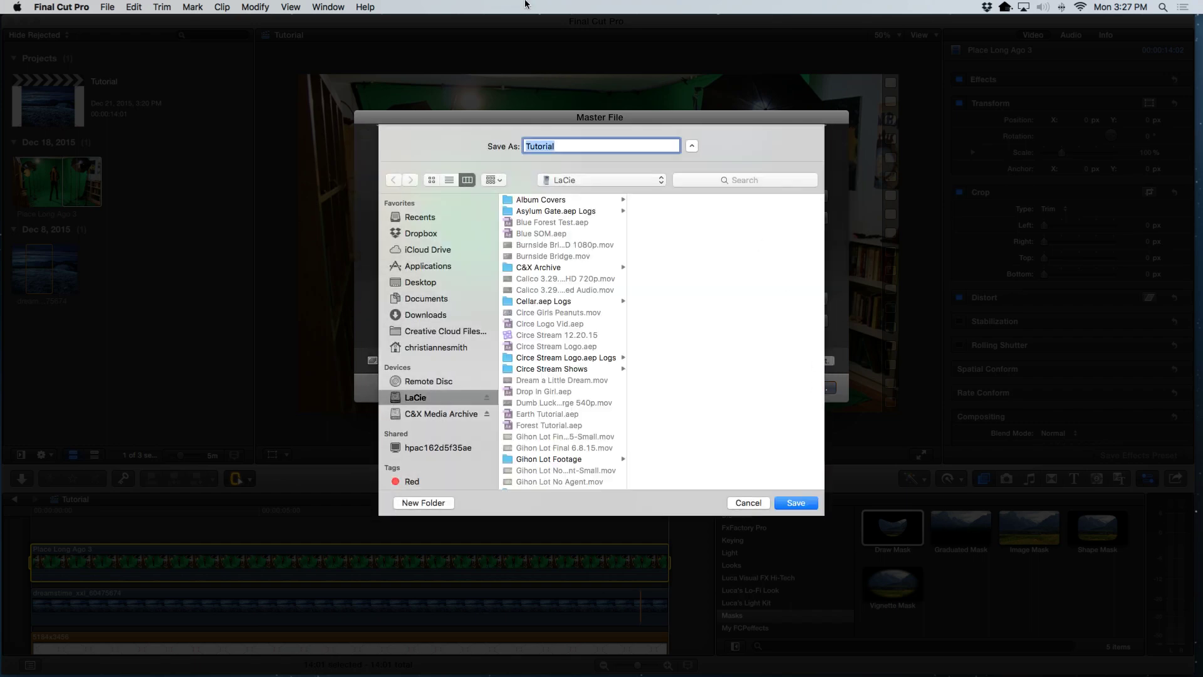
{"action": "left_click", "coordinate": [578, 146]}
{"action": "type", "text": "GS"}
{"action": "left_click", "coordinate": [425, 283]}
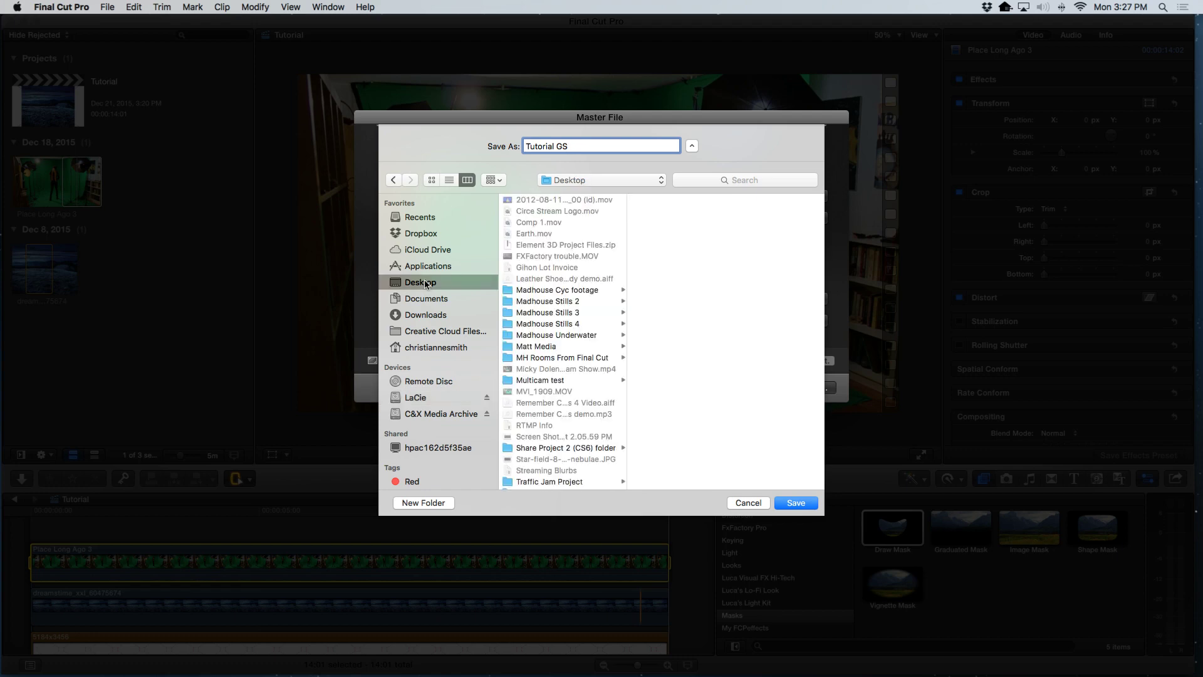
{"action": "left_click", "coordinate": [795, 503]}
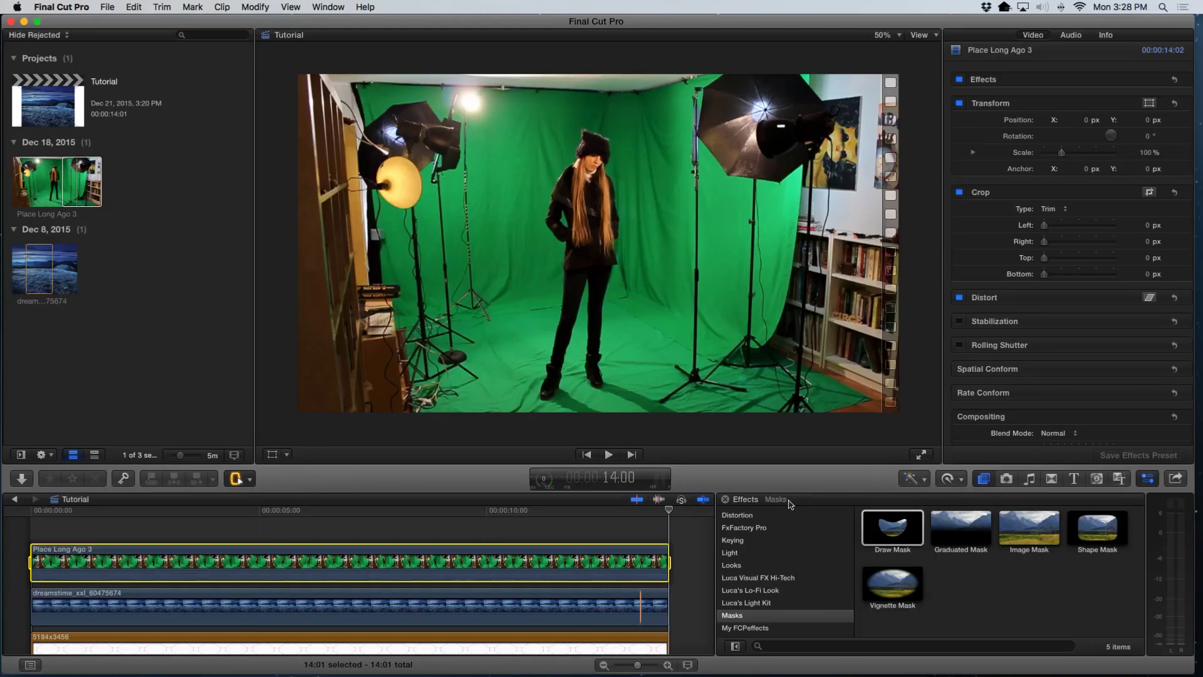
Clear the range, return to the Select tool and disable the Place Long Ago 3 clip
{"action": "left_click", "coordinate": [306, 529]}
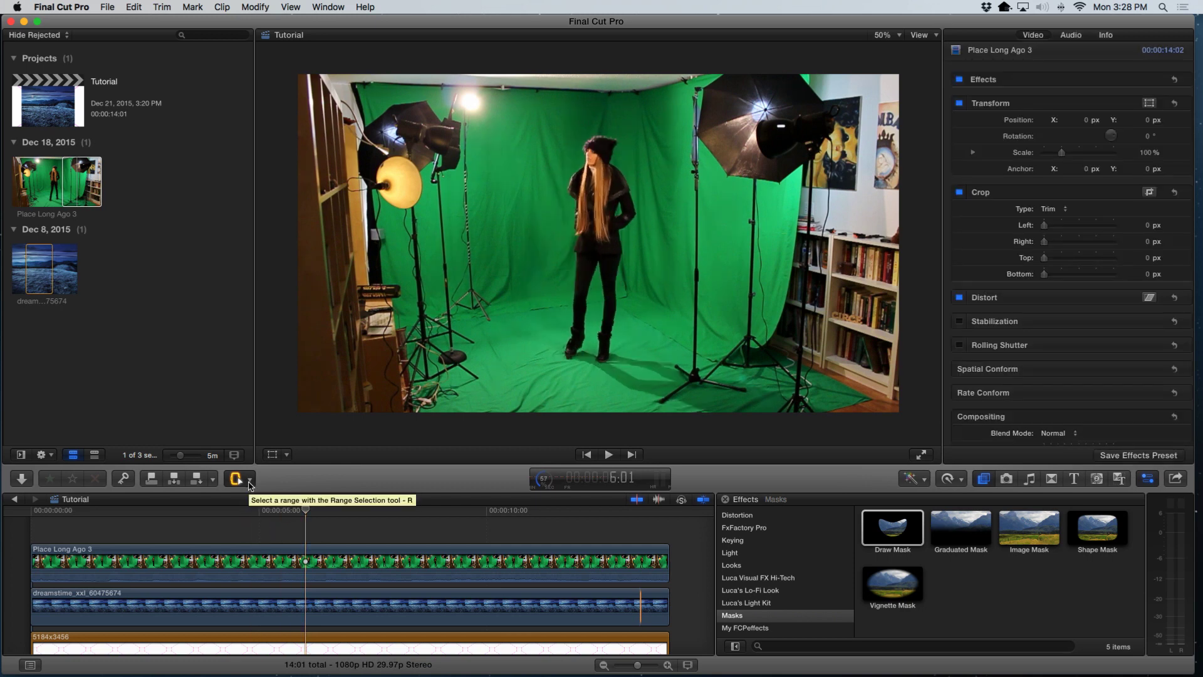
{"action": "left_click", "coordinate": [250, 482]}
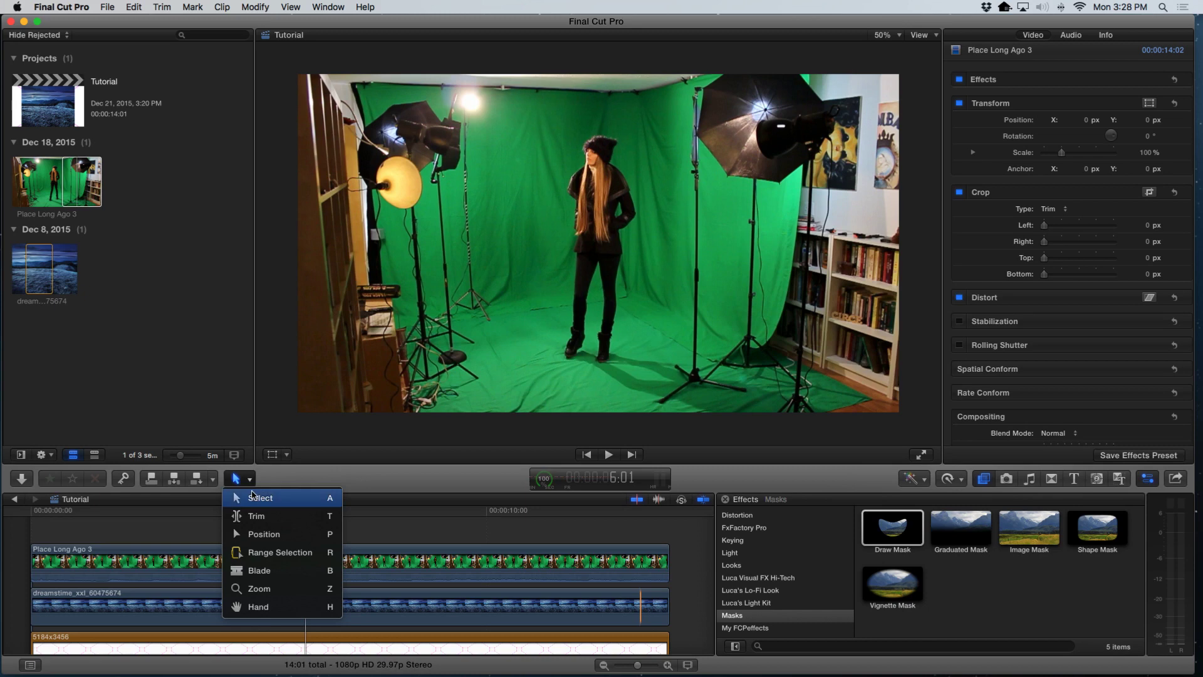
{"action": "left_click", "coordinate": [256, 498]}
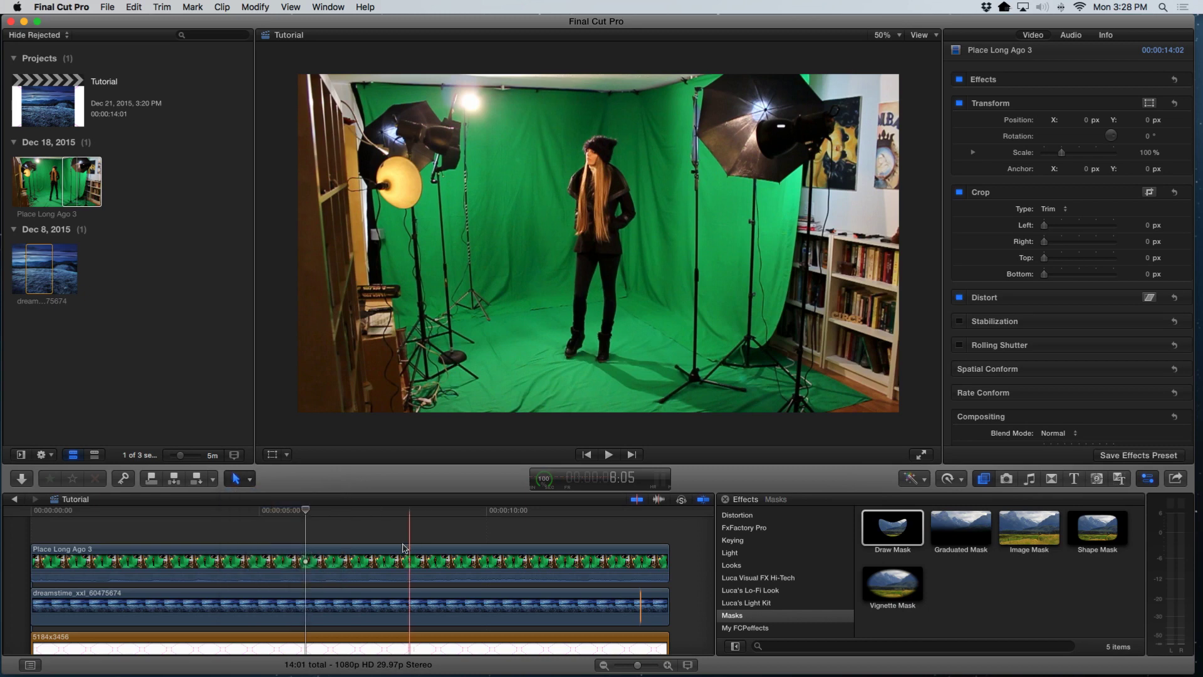
{"action": "left_click", "coordinate": [380, 560]}
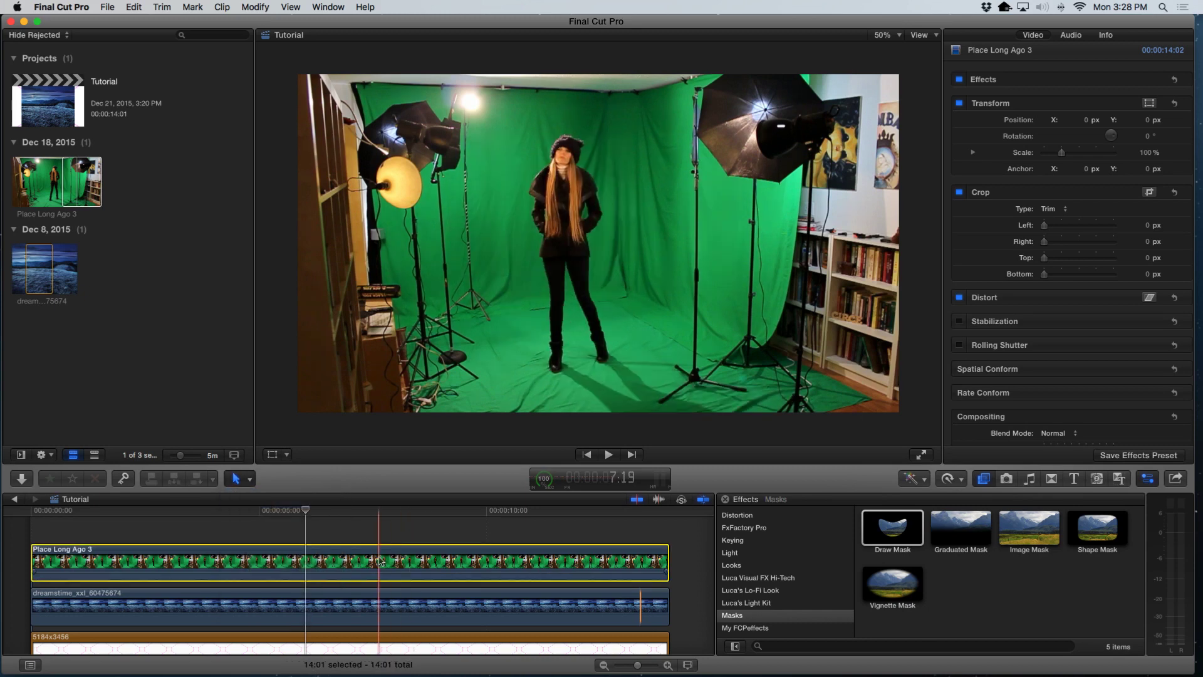
{"action": "key", "text": "v"}
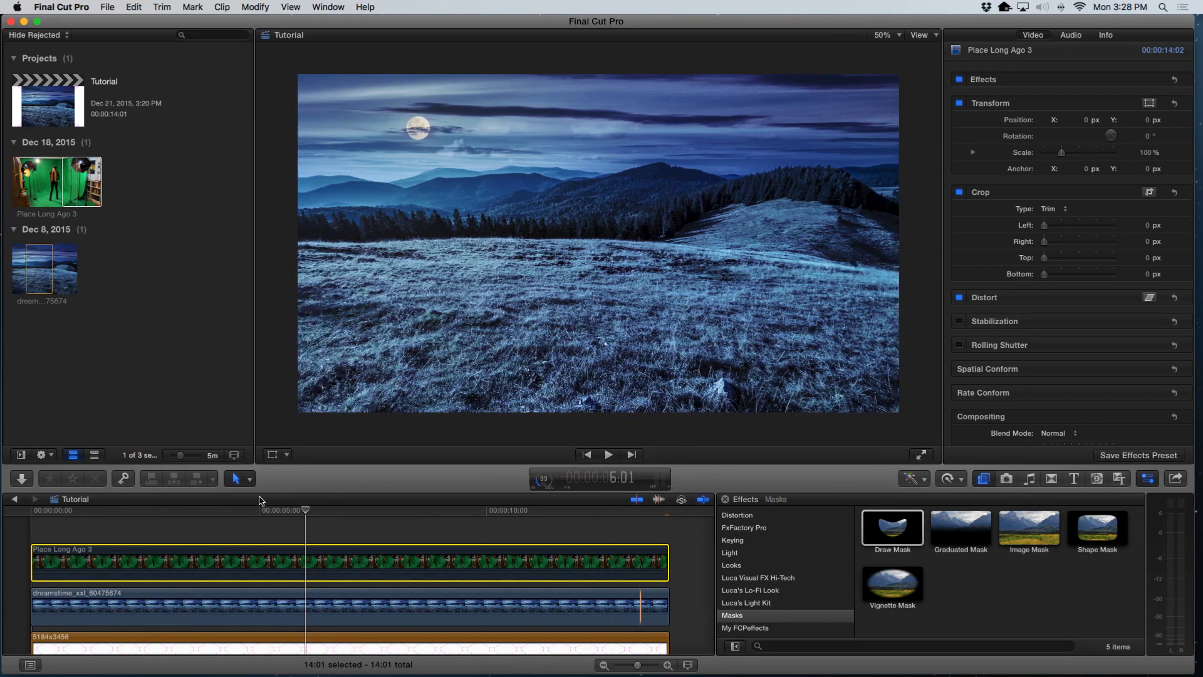
Select the full length of the dreamstime_xxl_60475674 background clip as a range with the Range Selection tool
{"action": "left_click", "coordinate": [249, 479]}
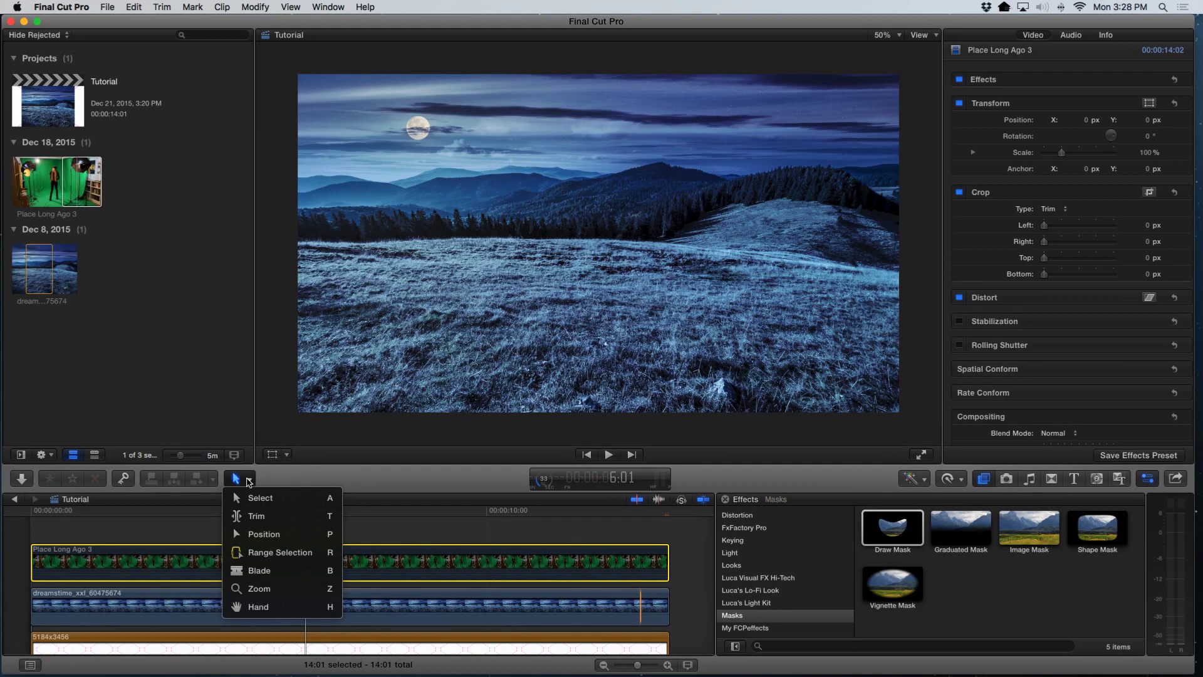
{"action": "left_click", "coordinate": [268, 557]}
{"action": "left_click_drag", "start_coordinate": [36, 611], "coordinate": [665, 606]}
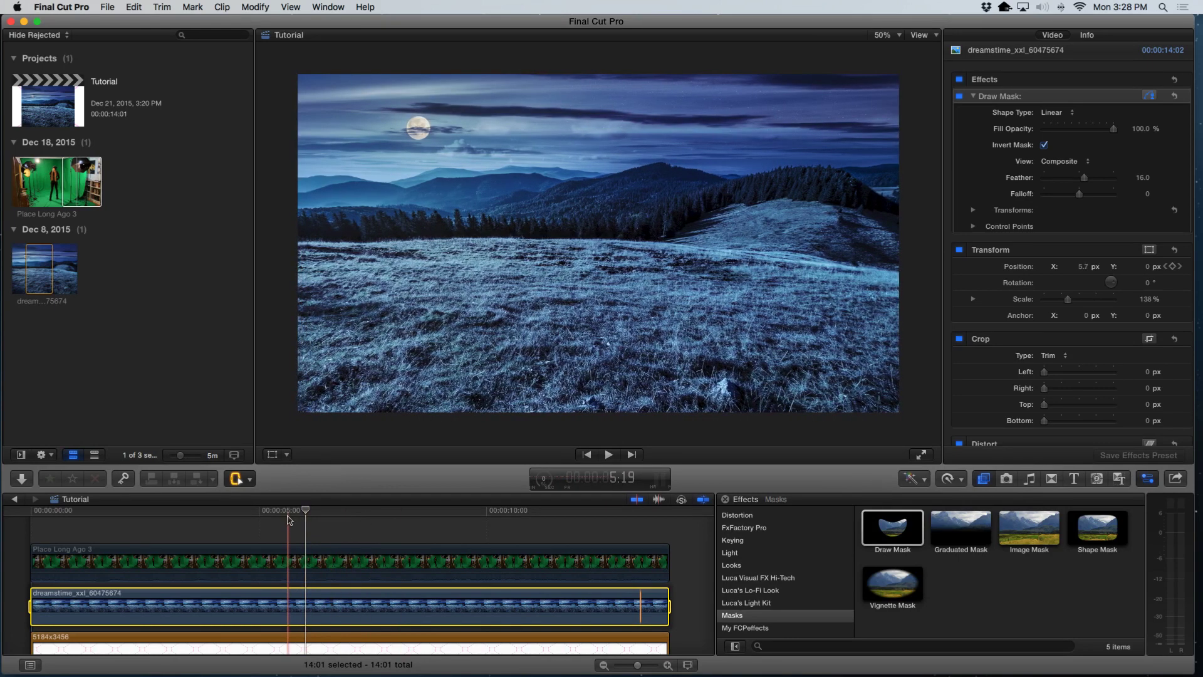
Export the background range as a Master File saved to the Desktop under the name "Tutorial BG"
{"action": "left_click", "coordinate": [107, 7]}
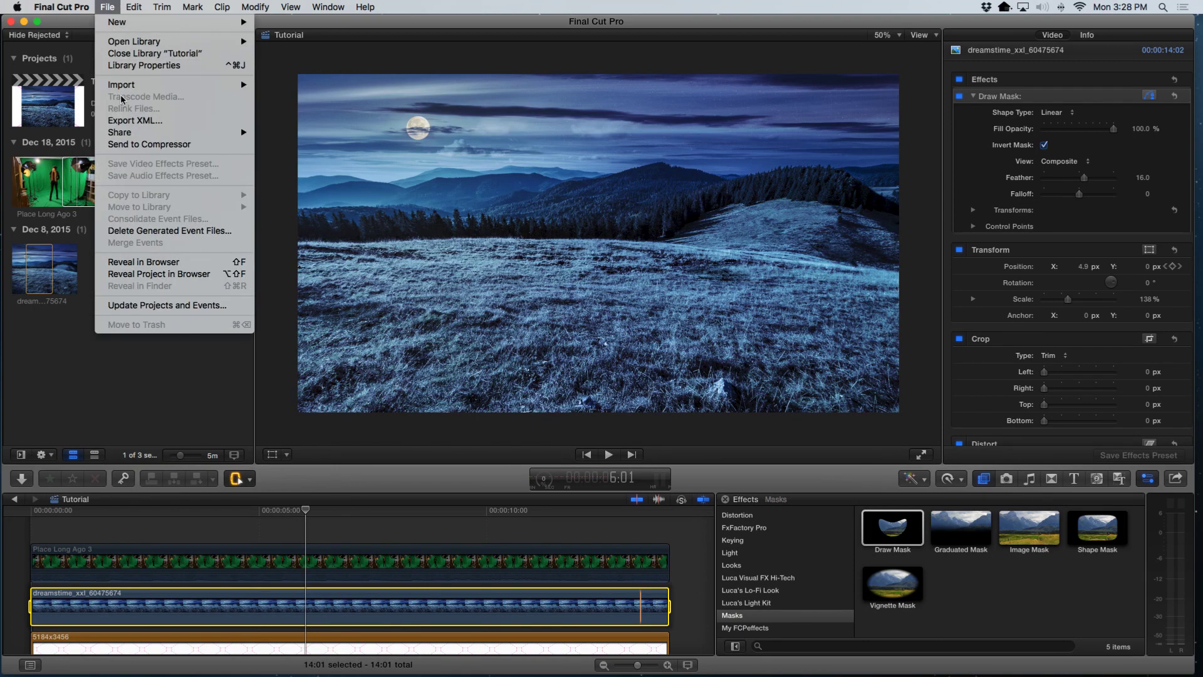
{"action": "mouse_move", "coordinate": [128, 133]}
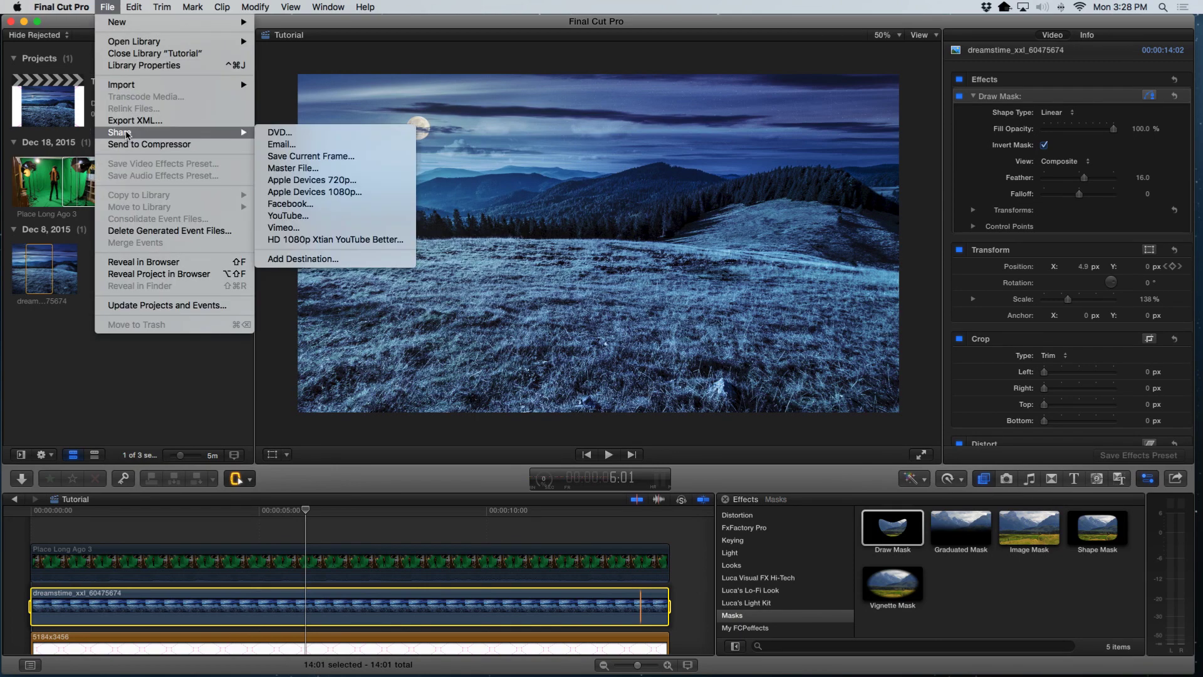
{"action": "left_click", "coordinate": [325, 173]}
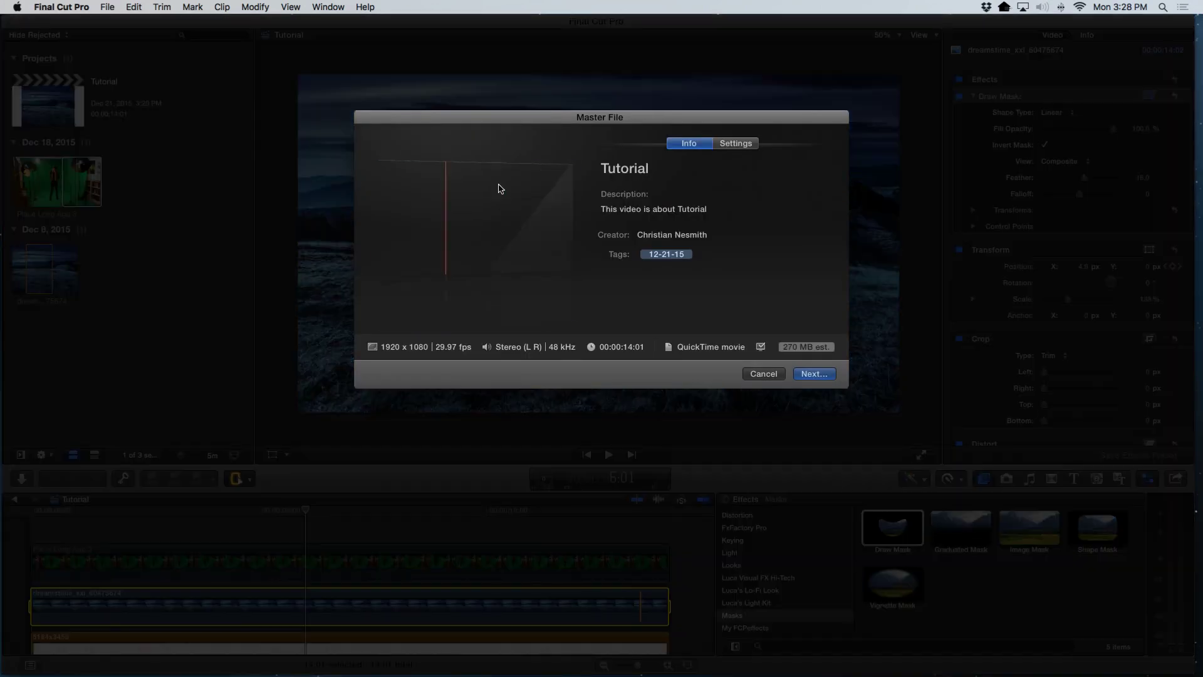
{"action": "left_click", "coordinate": [813, 374]}
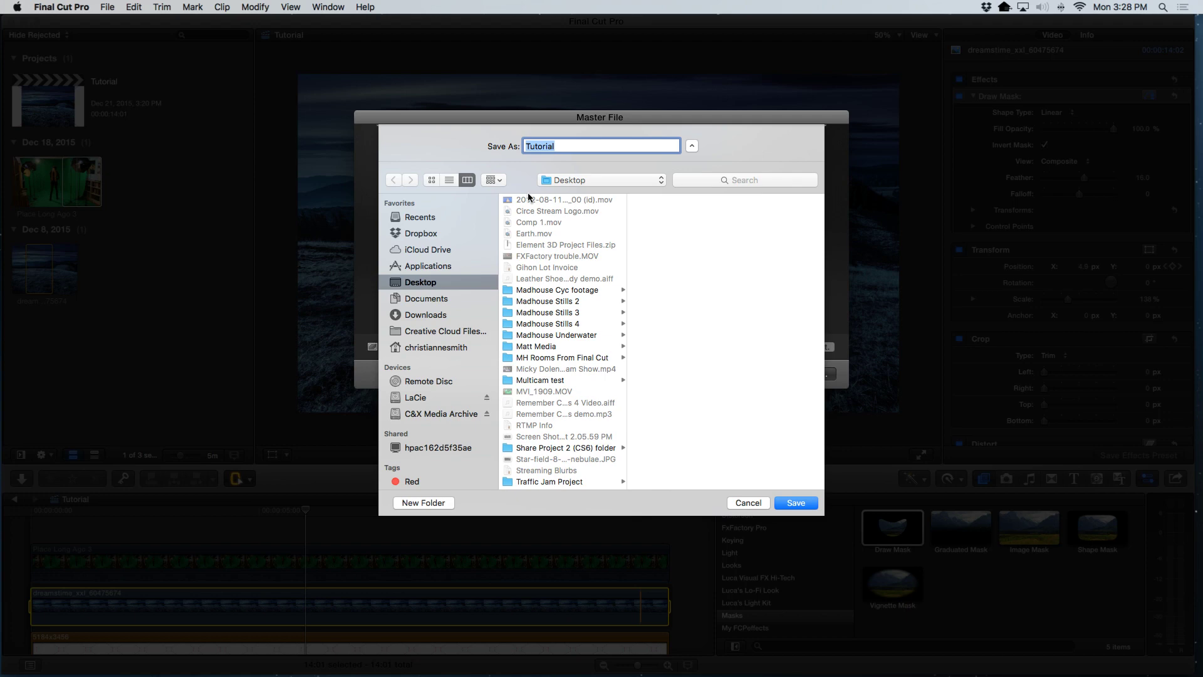
{"action": "left_click", "coordinate": [571, 149]}
{"action": "key", "text": "Return"}
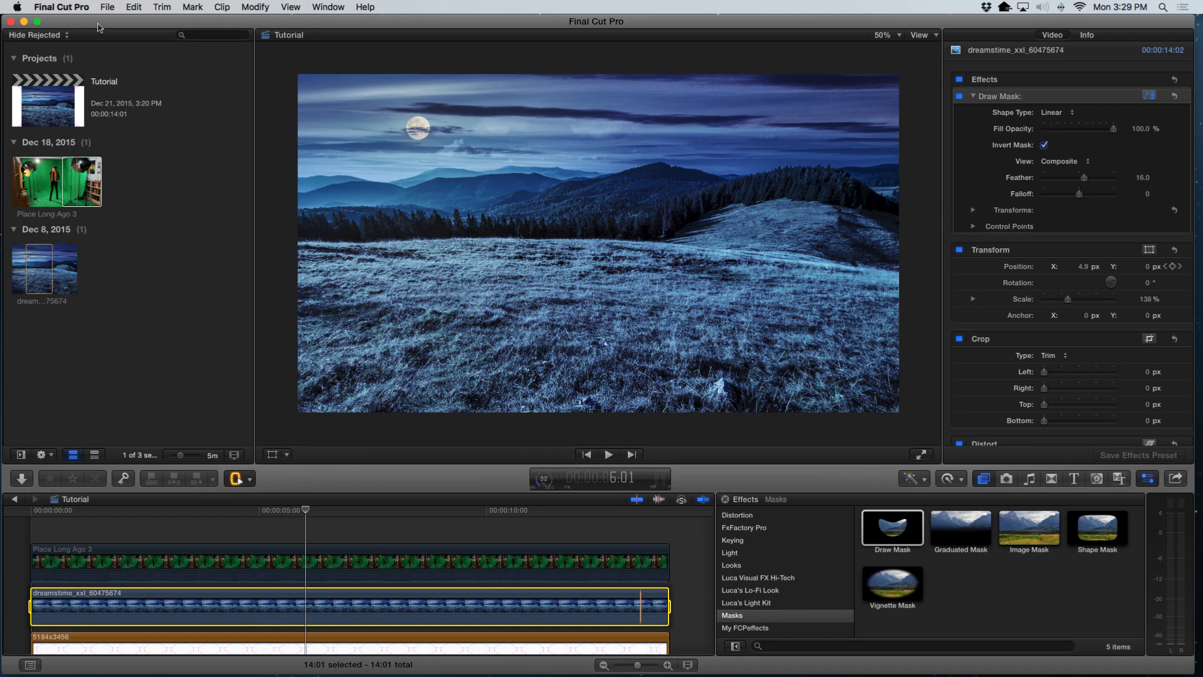
Minimize the Final Cut Pro window and switch to the untitled After Effects project
{"action": "mouse_move", "coordinate": [1003, 674]}
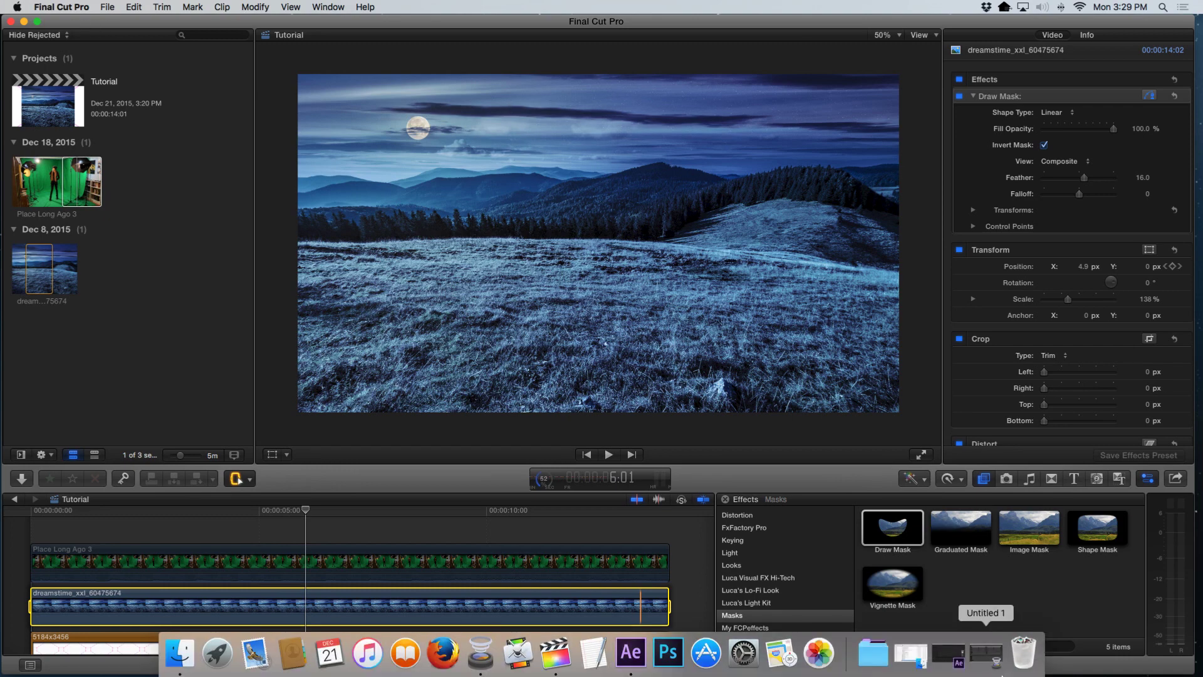
{"action": "left_click", "coordinate": [23, 22]}
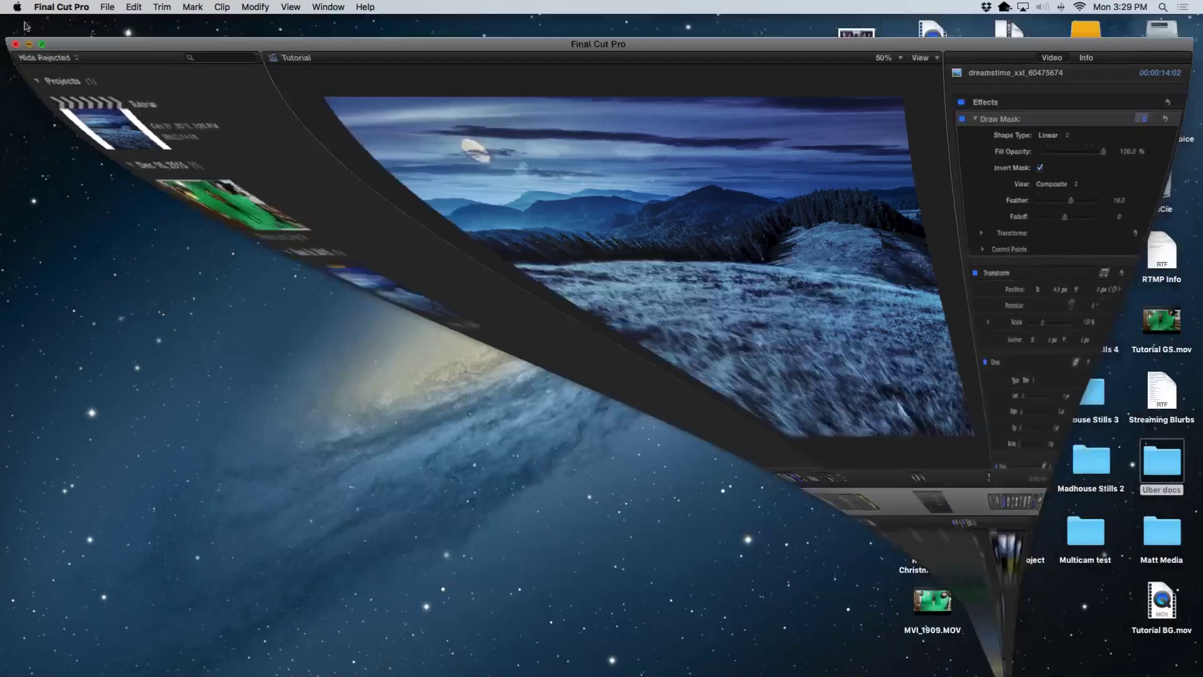
{"action": "mouse_move", "coordinate": [897, 675]}
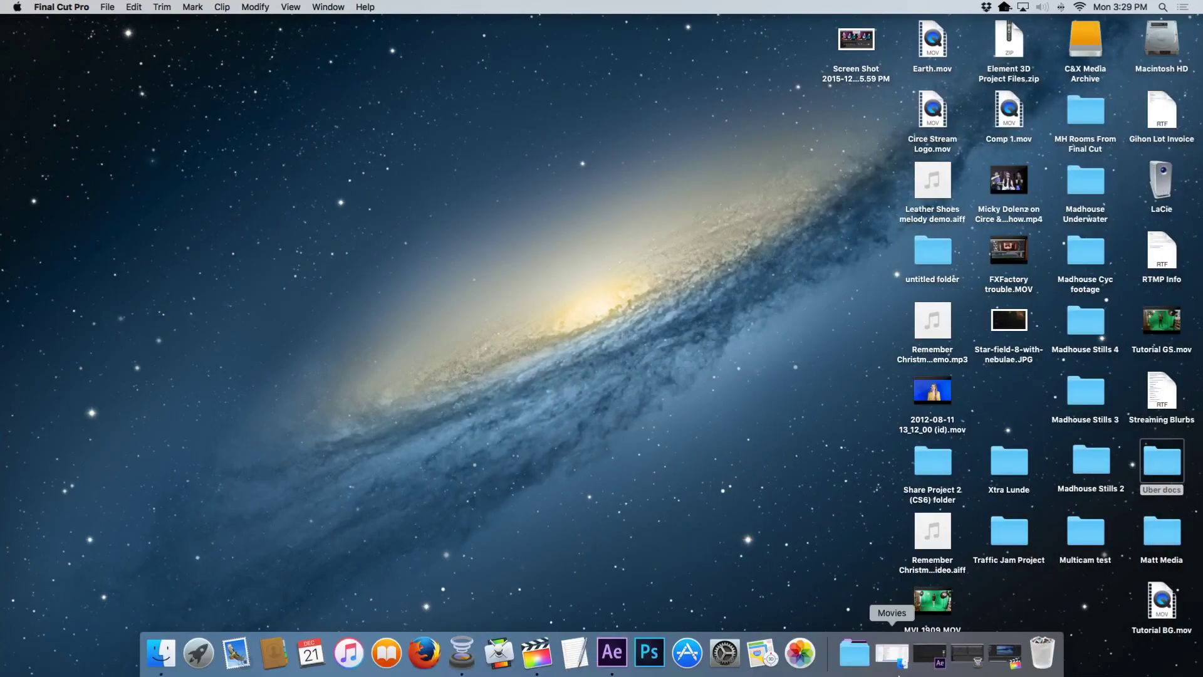
{"action": "left_click", "coordinate": [938, 655]}
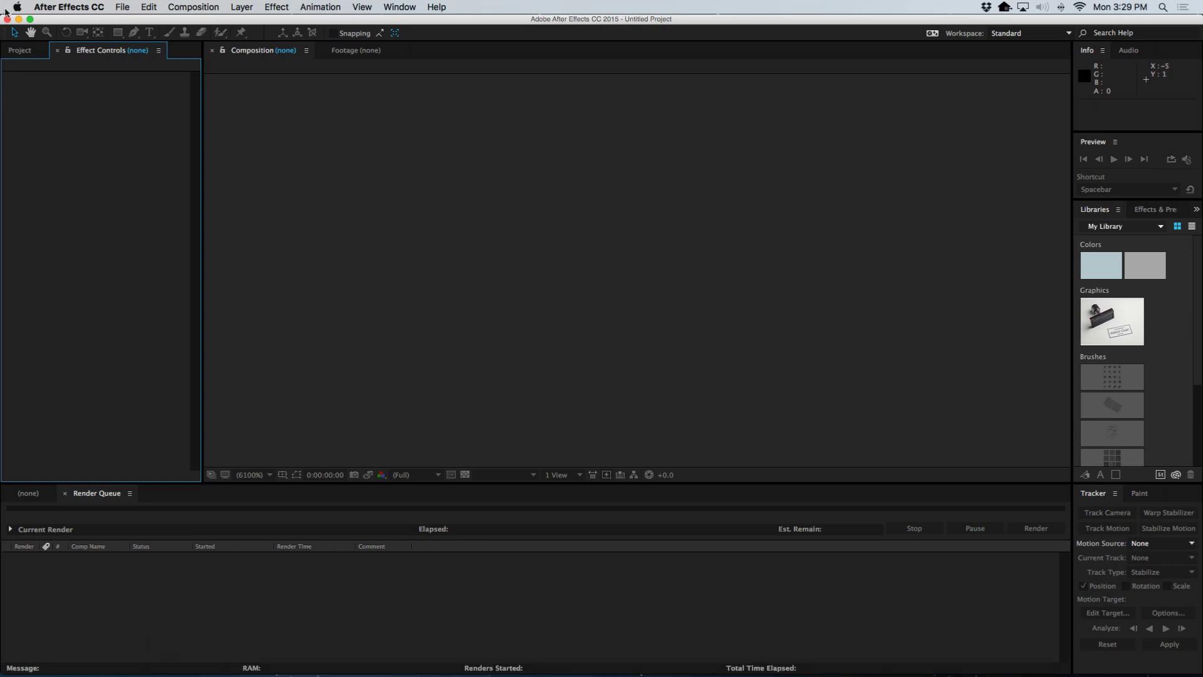
Import Tutorial BG.mov and Tutorial GS.mov from the Desktop into the project as footage
{"action": "left_click", "coordinate": [121, 8]}
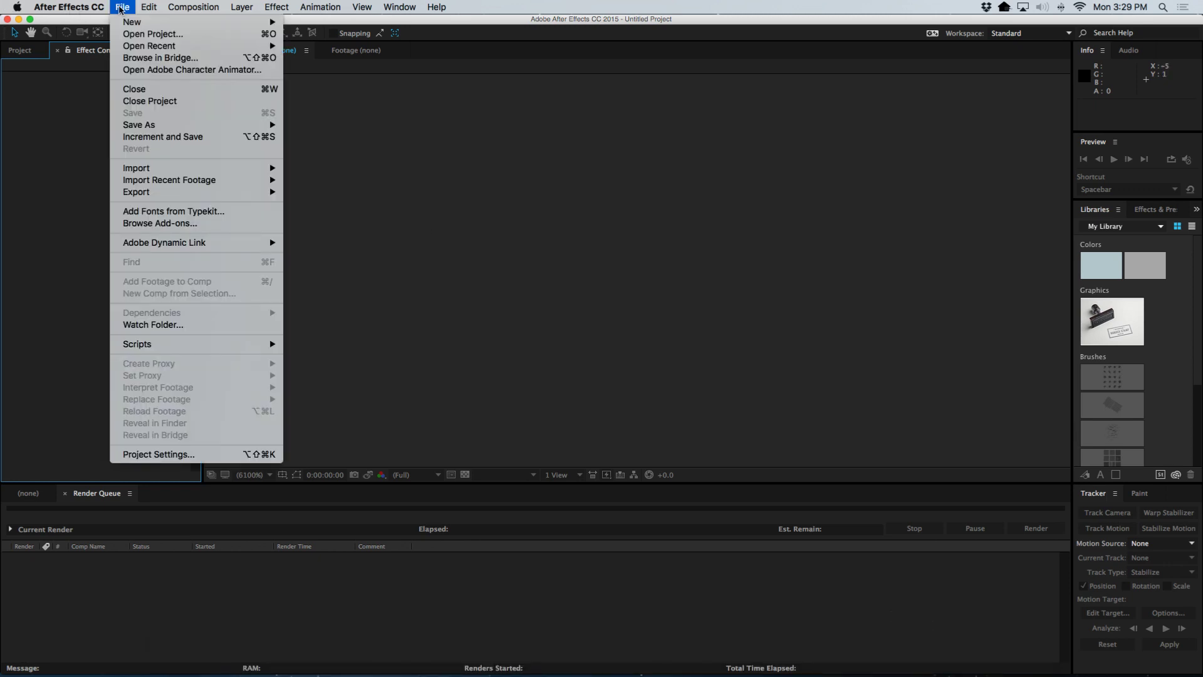
{"action": "mouse_move", "coordinate": [146, 170]}
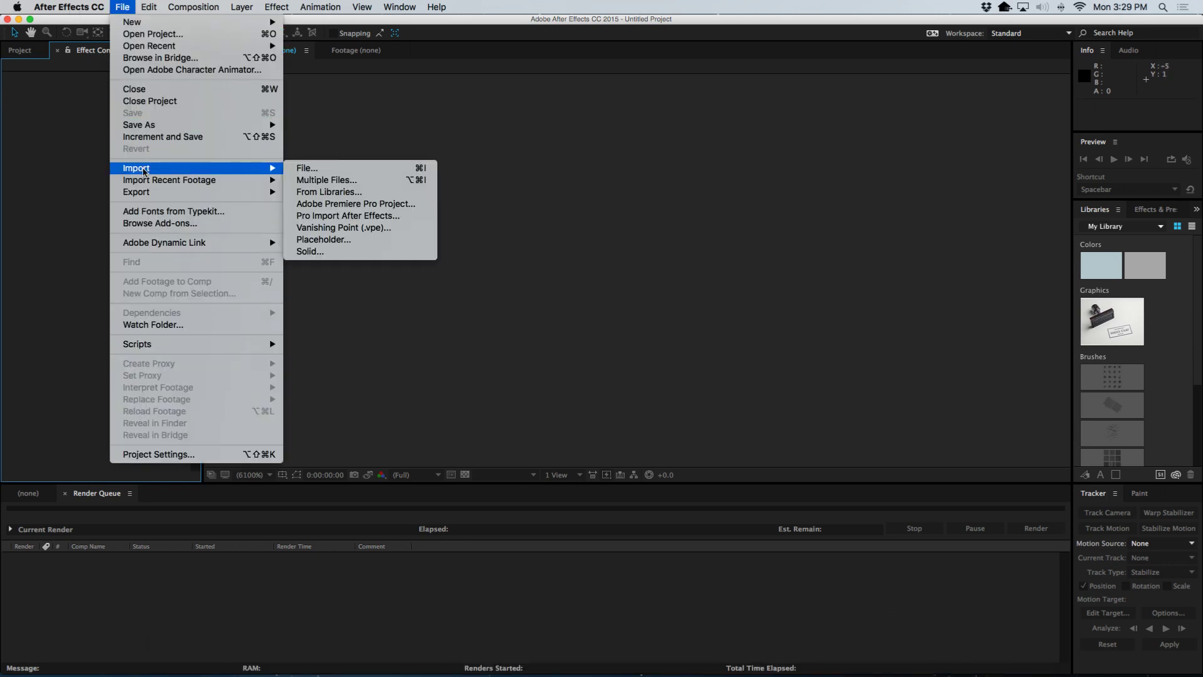
{"action": "left_click", "coordinate": [307, 168]}
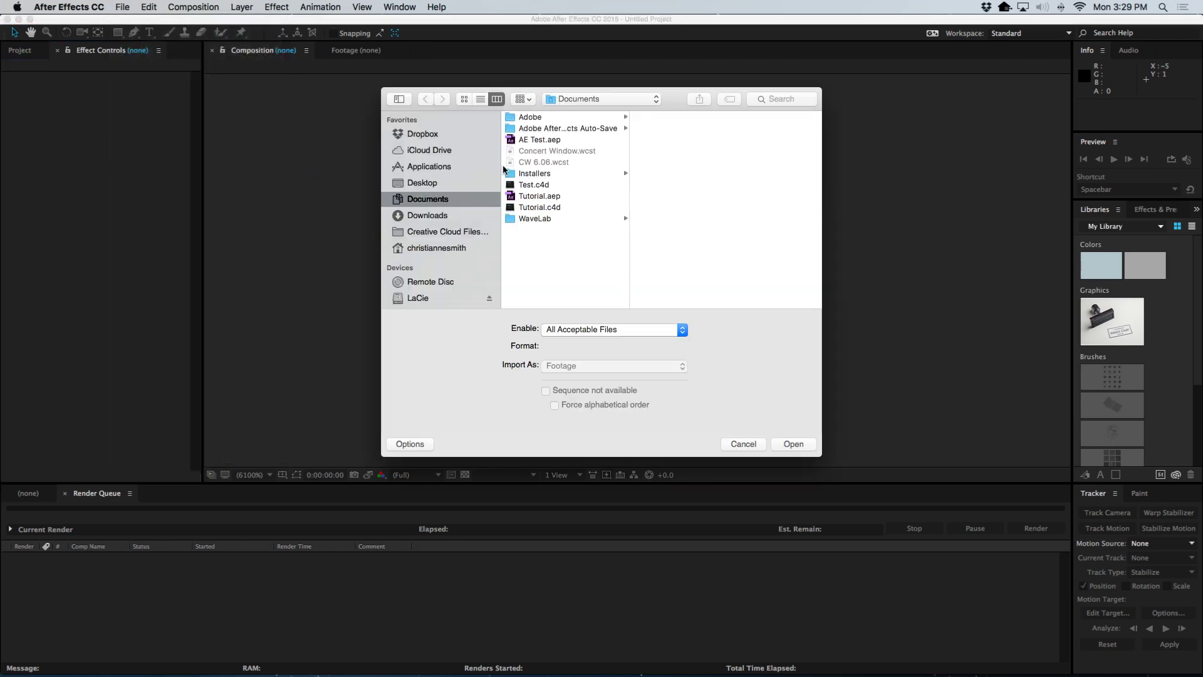
{"action": "left_click", "coordinate": [411, 185]}
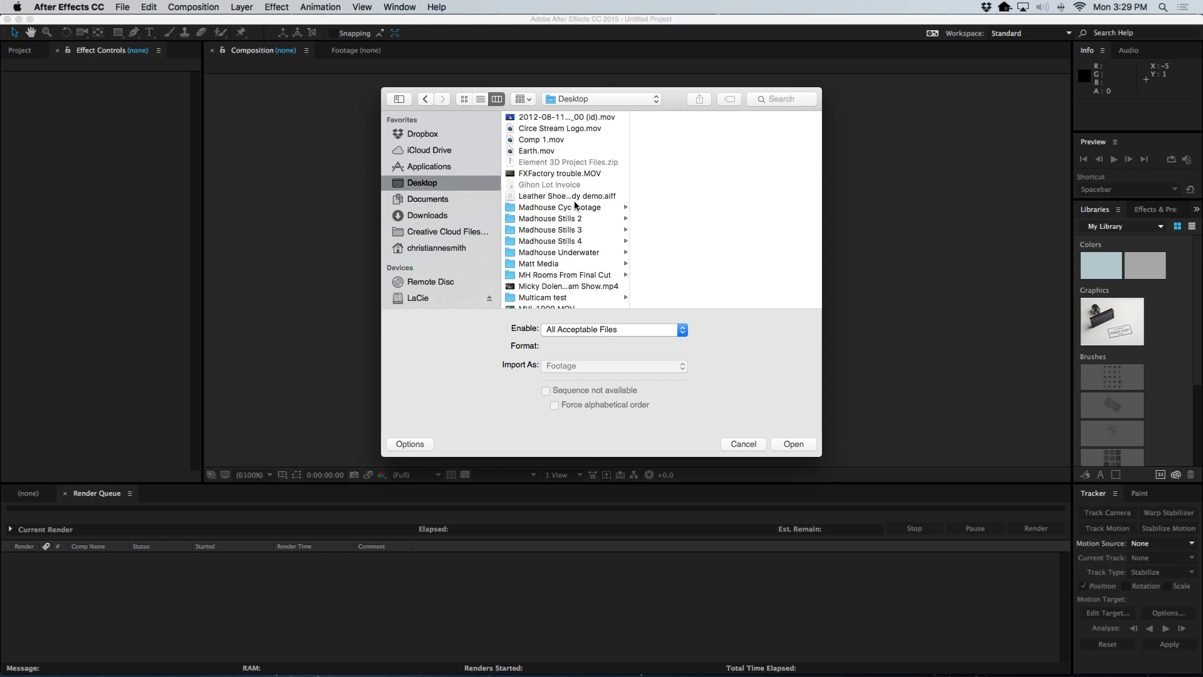
{"action": "scroll", "coordinate": [574, 203], "scroll_direction": "down", "scroll_amount": 5}
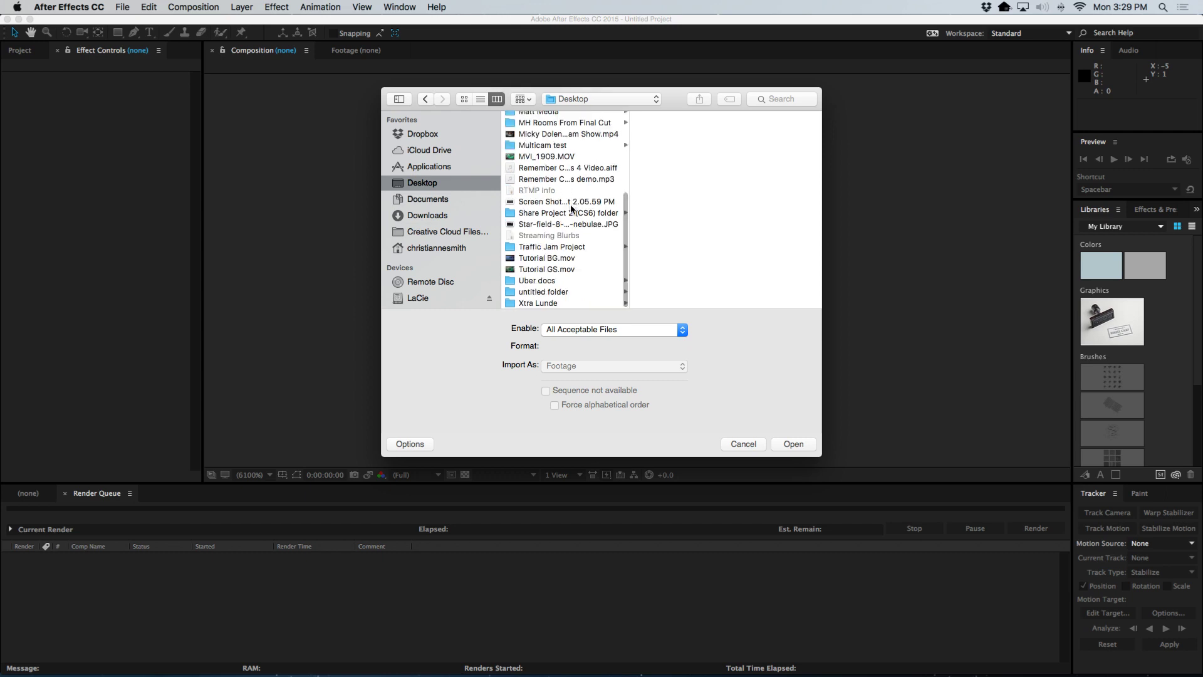
{"action": "left_click", "coordinate": [543, 258]}
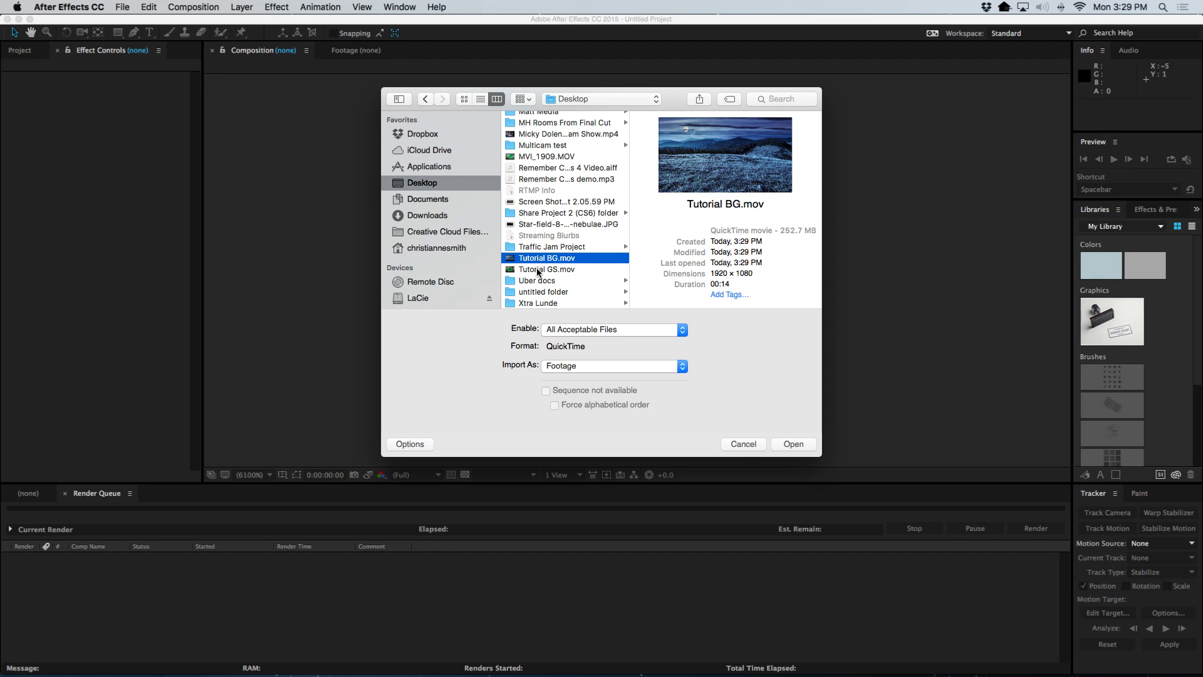
{"action": "left_click", "coordinate": [537, 270], "text": "shift"}
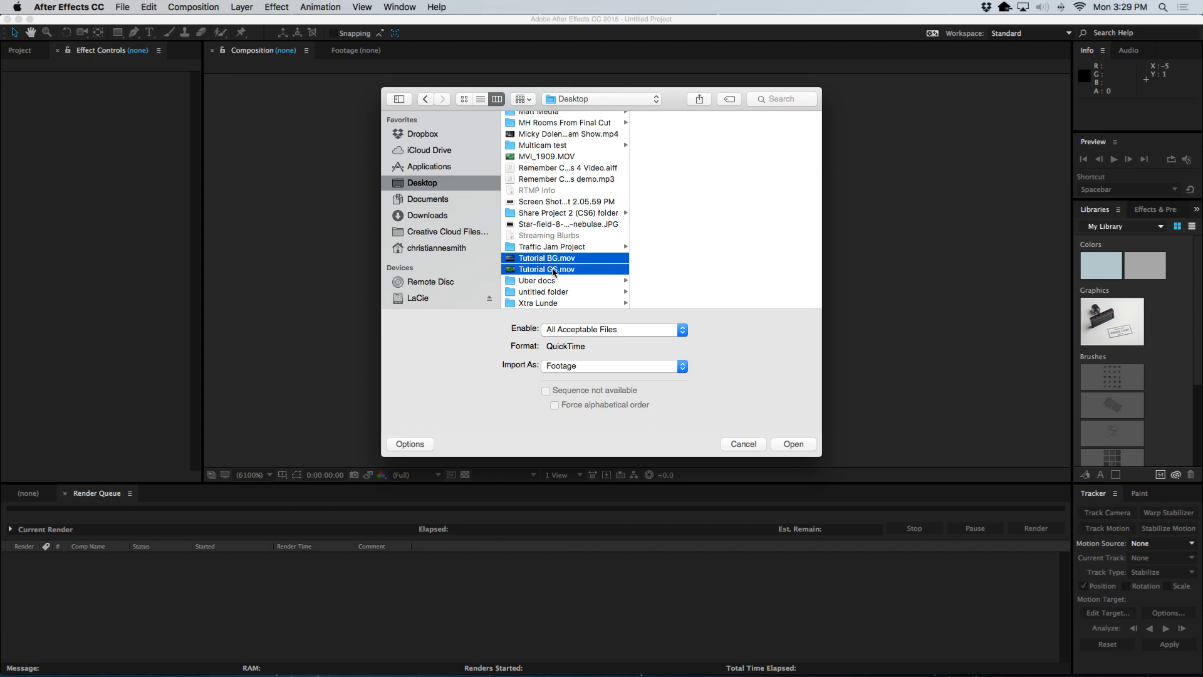
{"action": "left_click", "coordinate": [795, 444]}
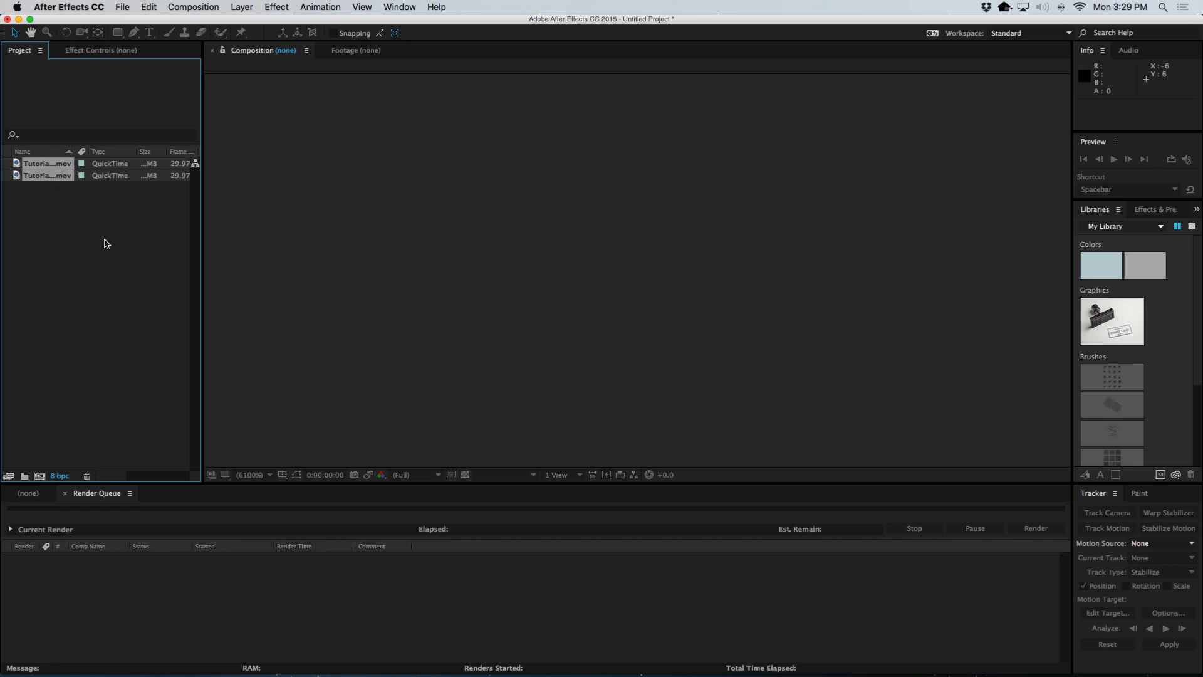
Check which footage item is the background and create a new composition from Tutorial BG.mov
{"action": "left_click", "coordinate": [63, 210]}
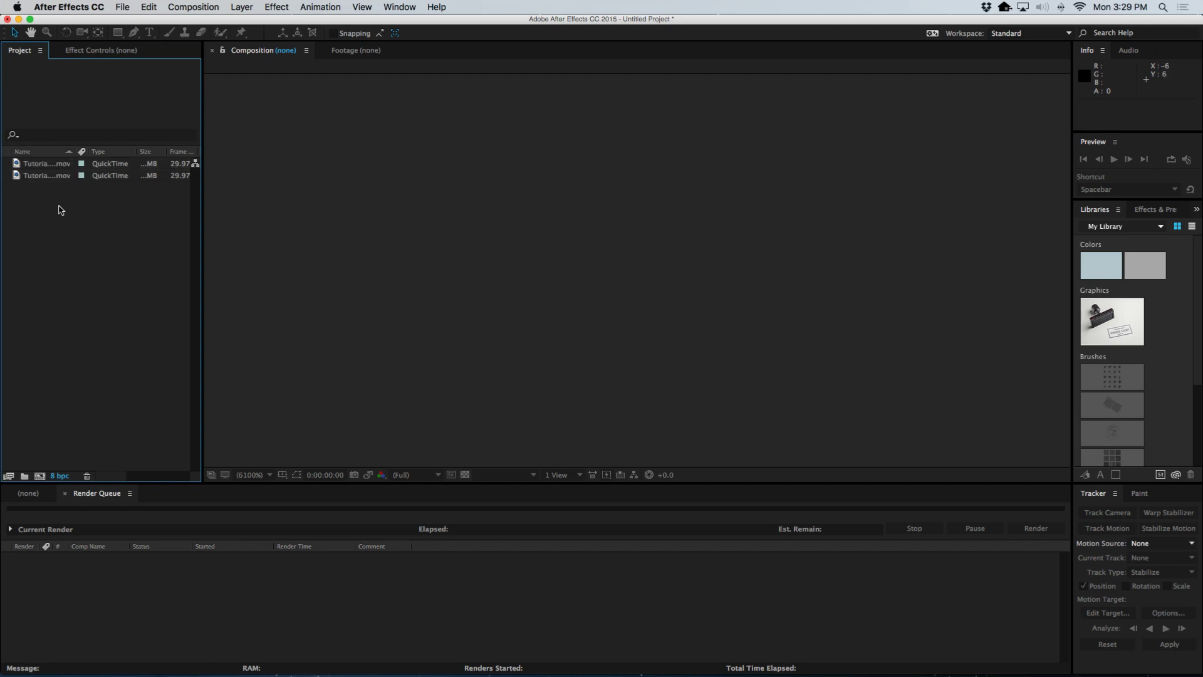
{"action": "left_click", "coordinate": [43, 179]}
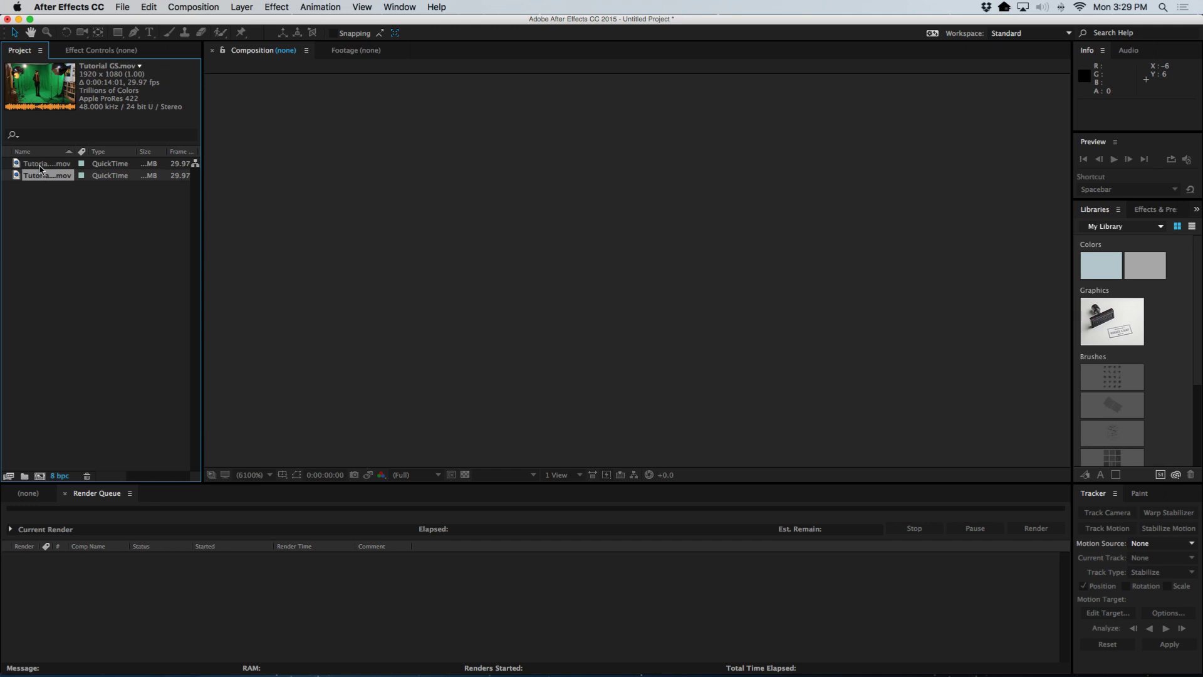
{"action": "left_click", "coordinate": [39, 165]}
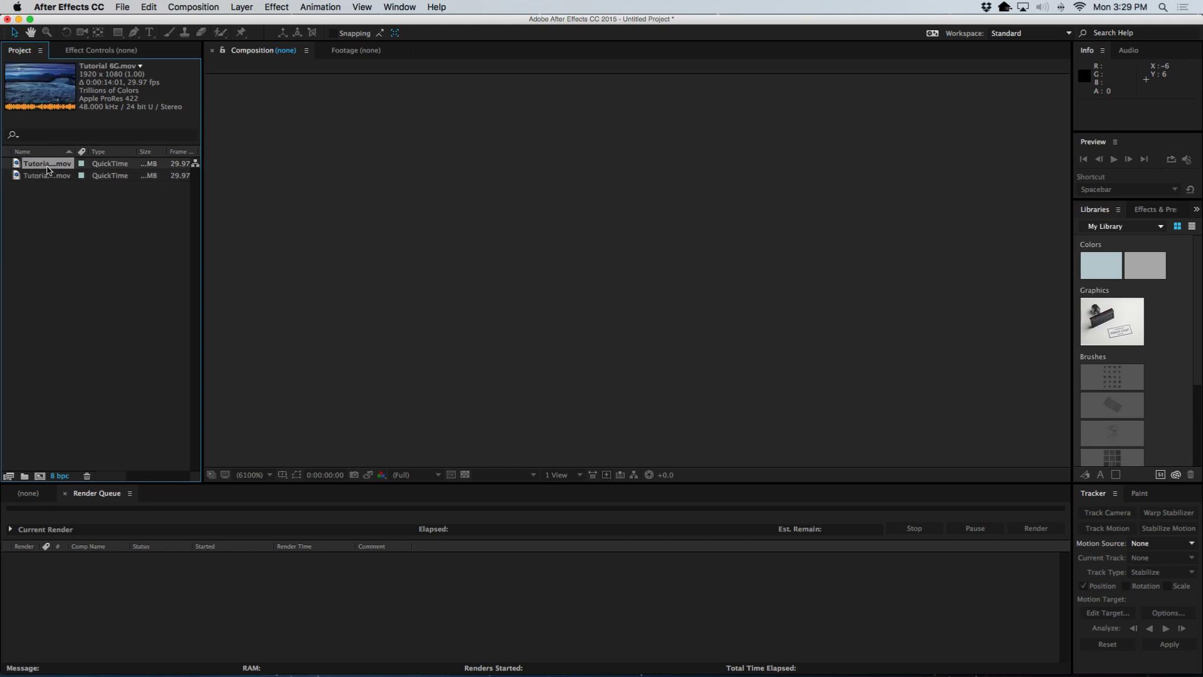
{"action": "left_click_drag", "start_coordinate": [40, 166], "coordinate": [39, 476]}
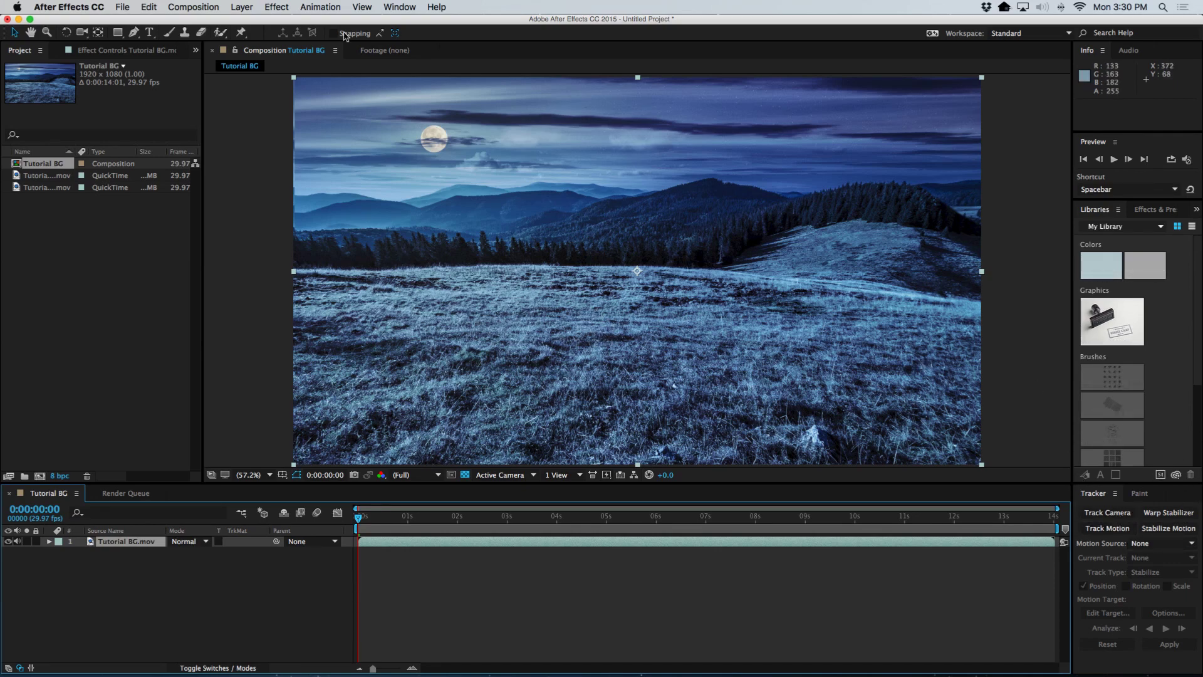
{"action": "left_click", "coordinate": [398, 8]}
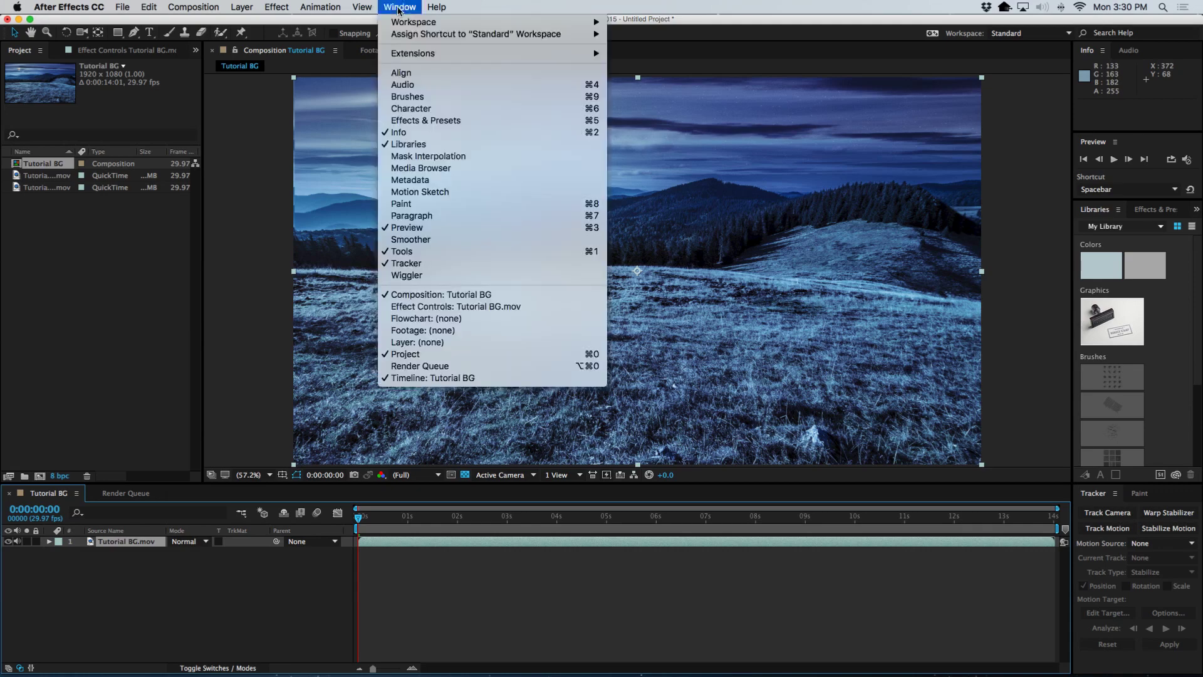
{"action": "left_click", "coordinate": [425, 265]}
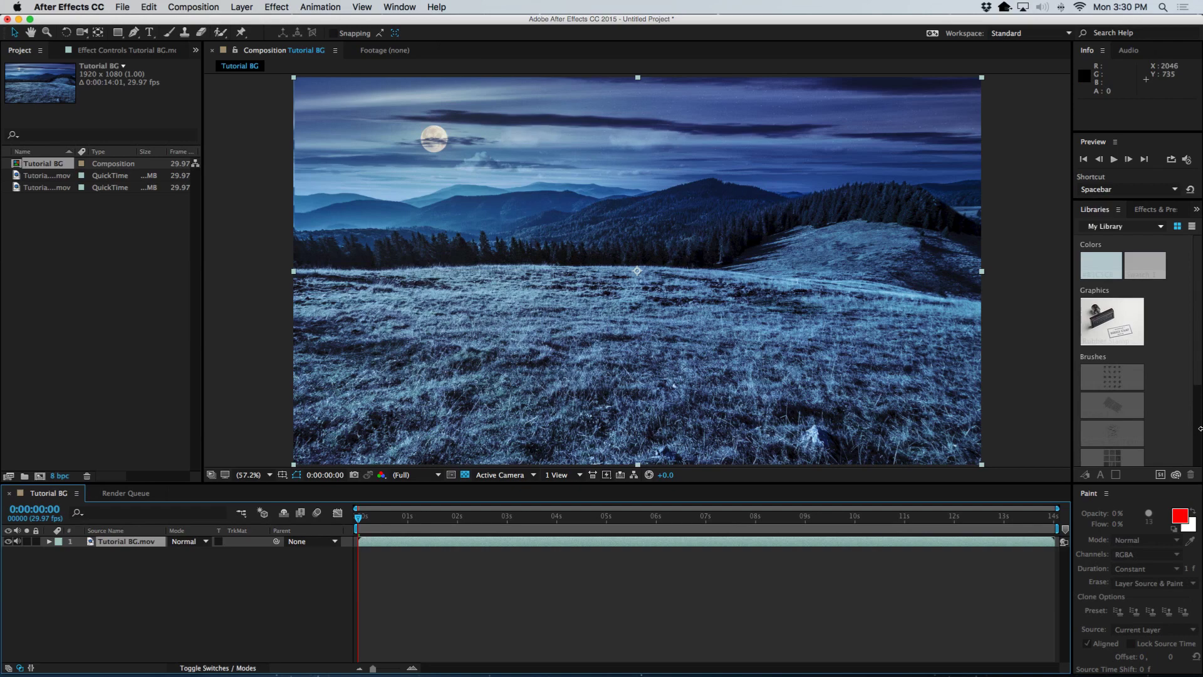
{"action": "left_click", "coordinate": [400, 7]}
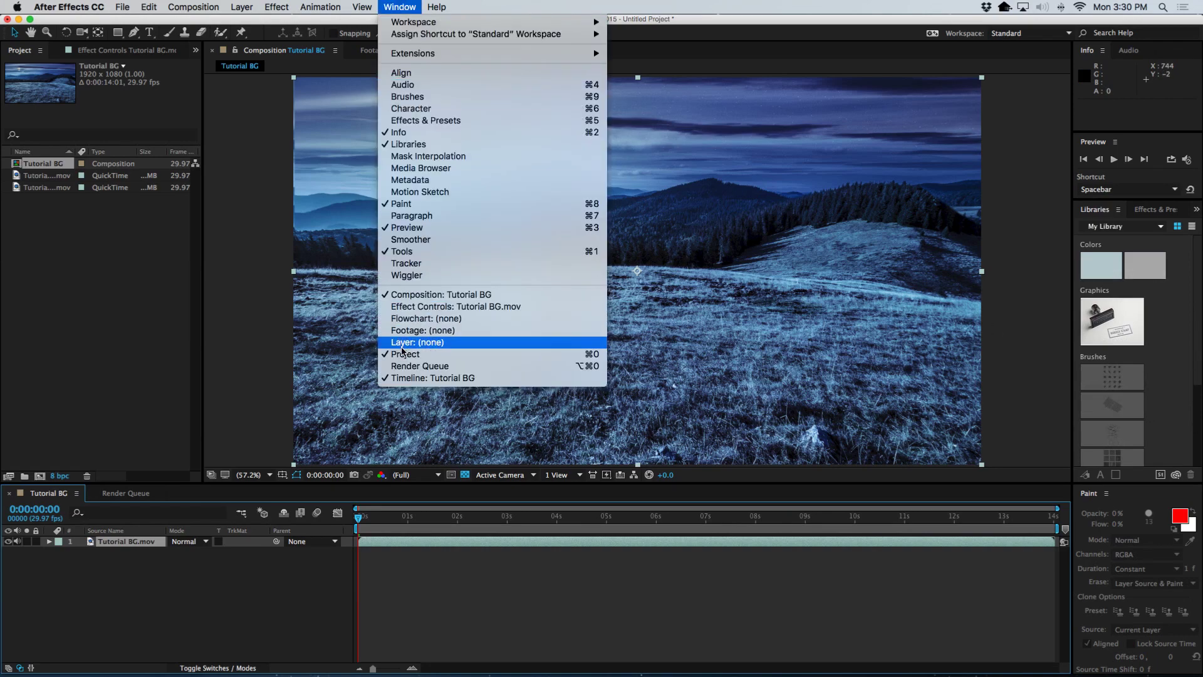
{"action": "left_click", "coordinate": [404, 264]}
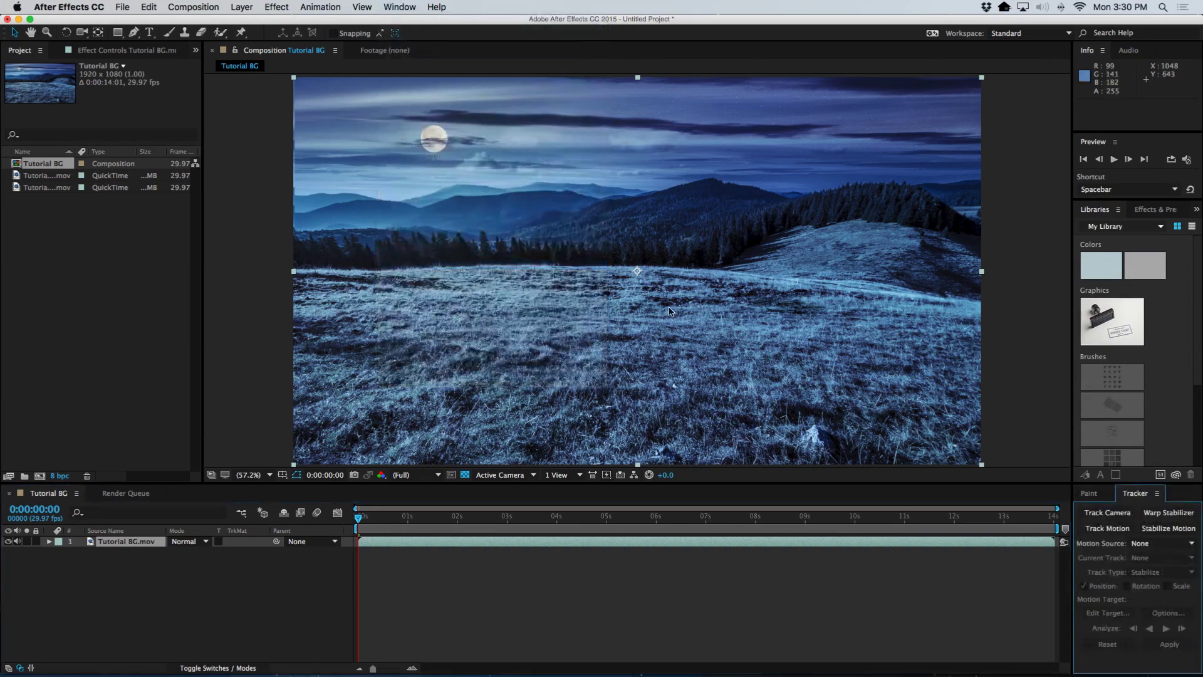
Run Track Camera on the Tutorial BG.mov layer and set the solved track point size to 127%
{"action": "left_click", "coordinate": [1110, 516]}
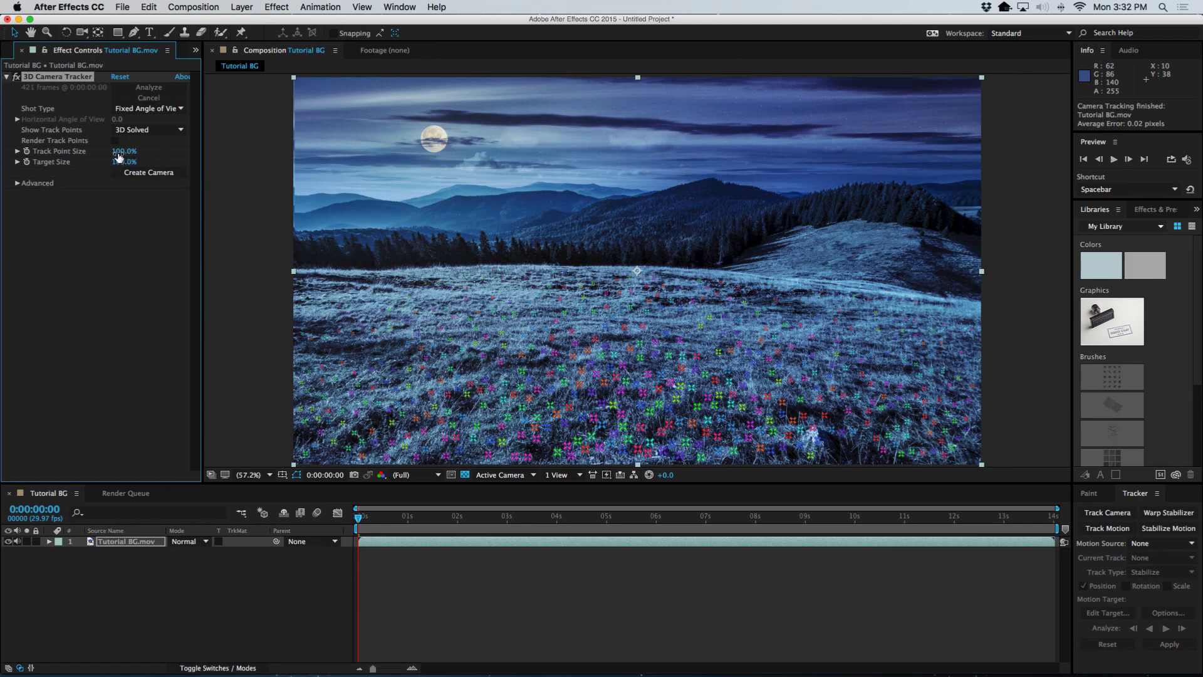
{"action": "left_click_drag", "start_coordinate": [119, 151], "coordinate": [143, 162]}
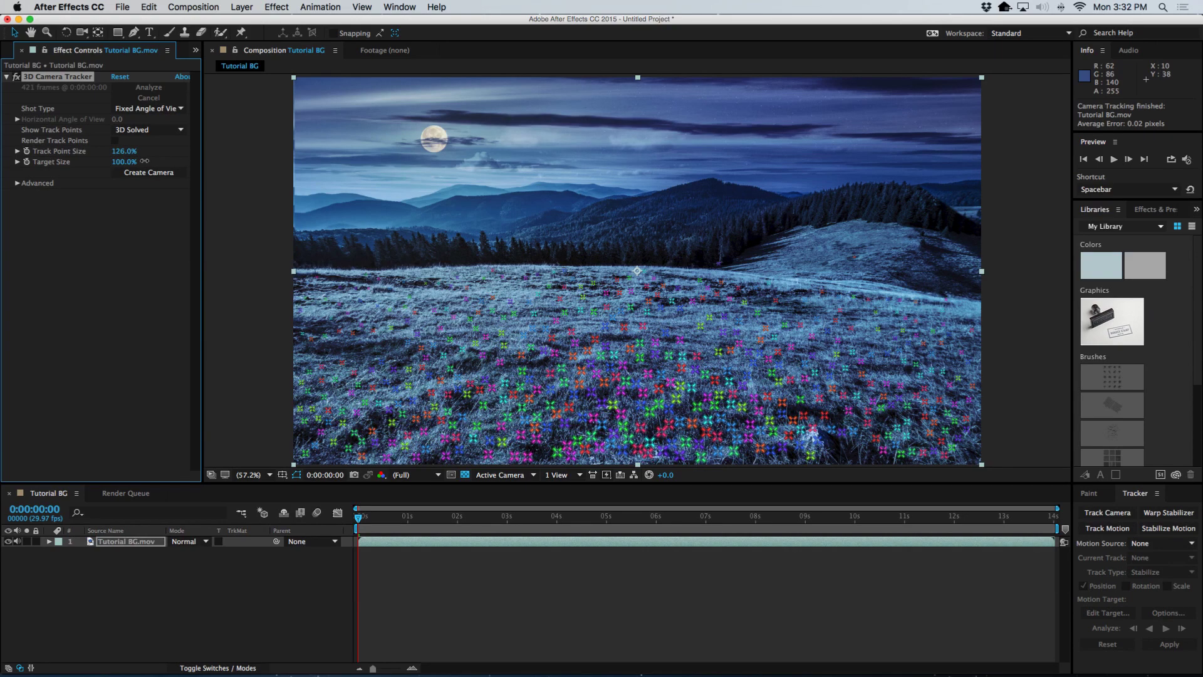
{"action": "mouse_move", "coordinate": [359, 520]}
{"action": "left_mouse_down"}
{"action": "mouse_move", "coordinate": [1052, 522]}
{"action": "mouse_move", "coordinate": [867, 545]}
{"action": "mouse_move", "coordinate": [358, 543]}
{"action": "left_mouse_up"}
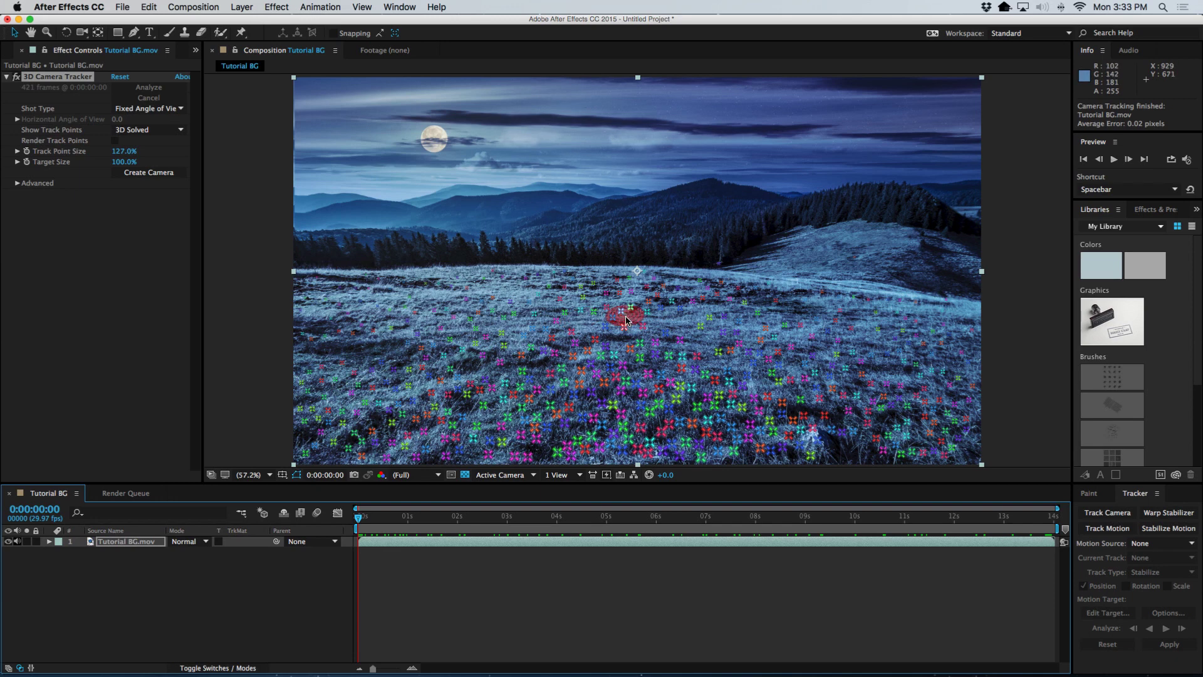
Select three neighbouring track points in the grass just below the frame's centre and create a null and camera from them
{"action": "mouse_move", "coordinate": [616, 313]}
{"action": "left_mouse_down"}
{"action": "mouse_move", "coordinate": [642, 339]}
{"action": "mouse_move", "coordinate": [680, 335]}
{"action": "mouse_move", "coordinate": [655, 297]}
{"action": "left_mouse_up"}
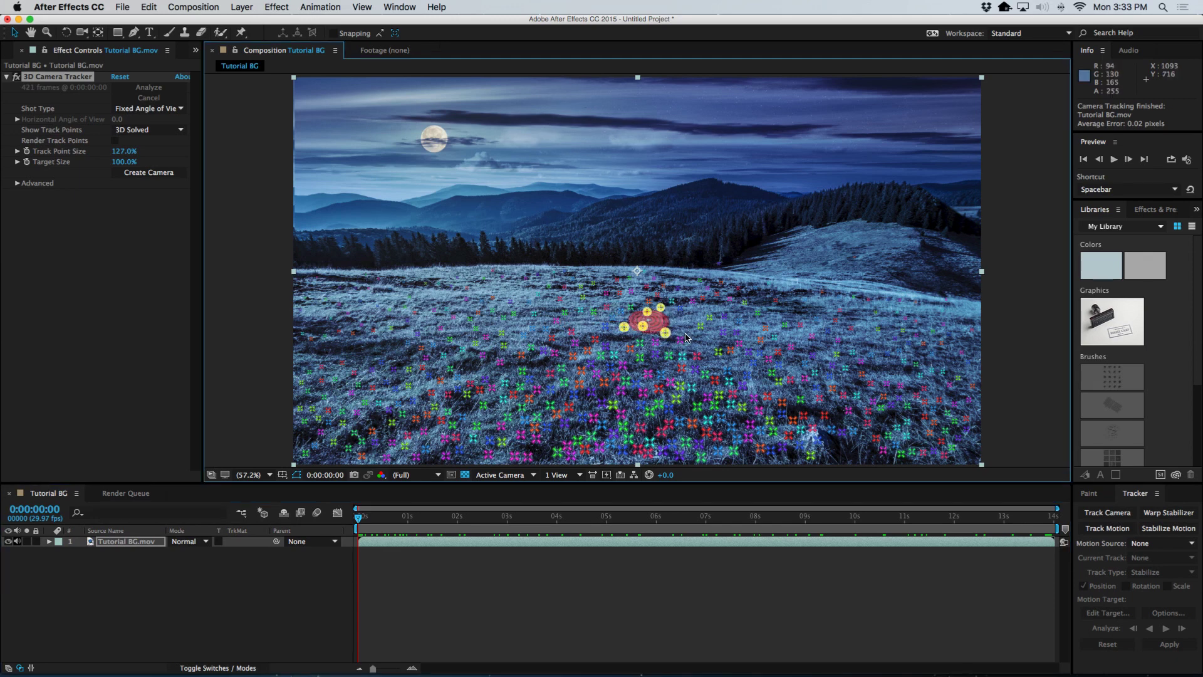
{"action": "left_click", "coordinate": [761, 341]}
{"action": "left_click", "coordinate": [659, 313]}
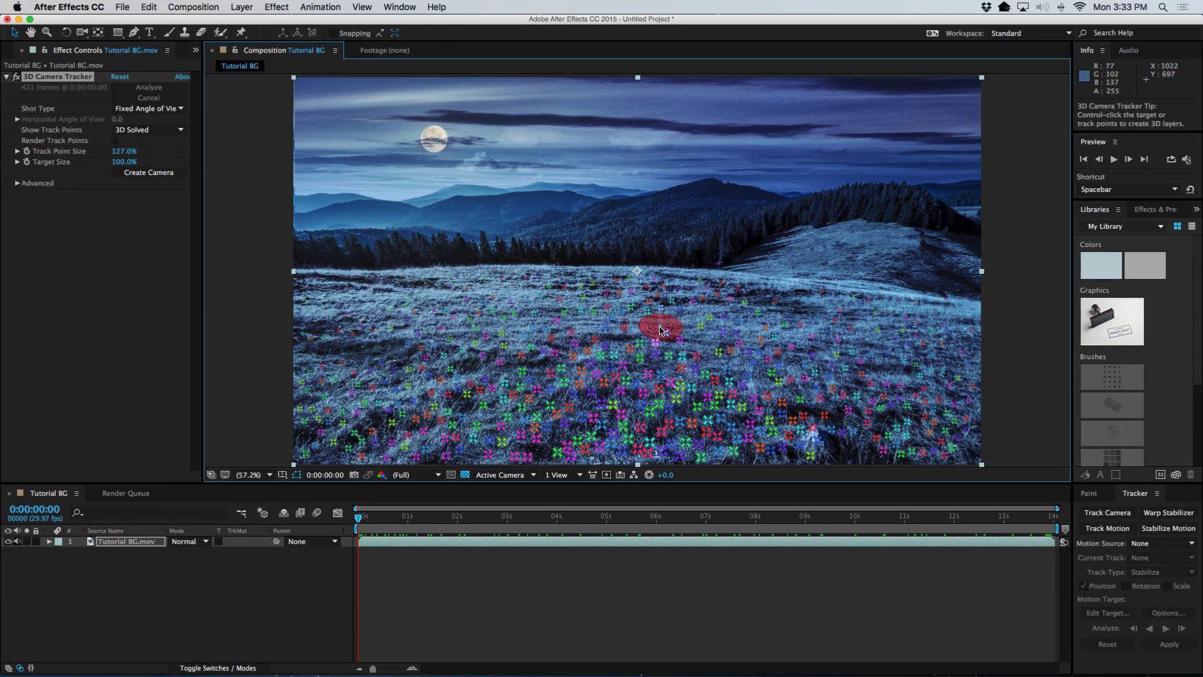
{"action": "left_click", "coordinate": [659, 328]}
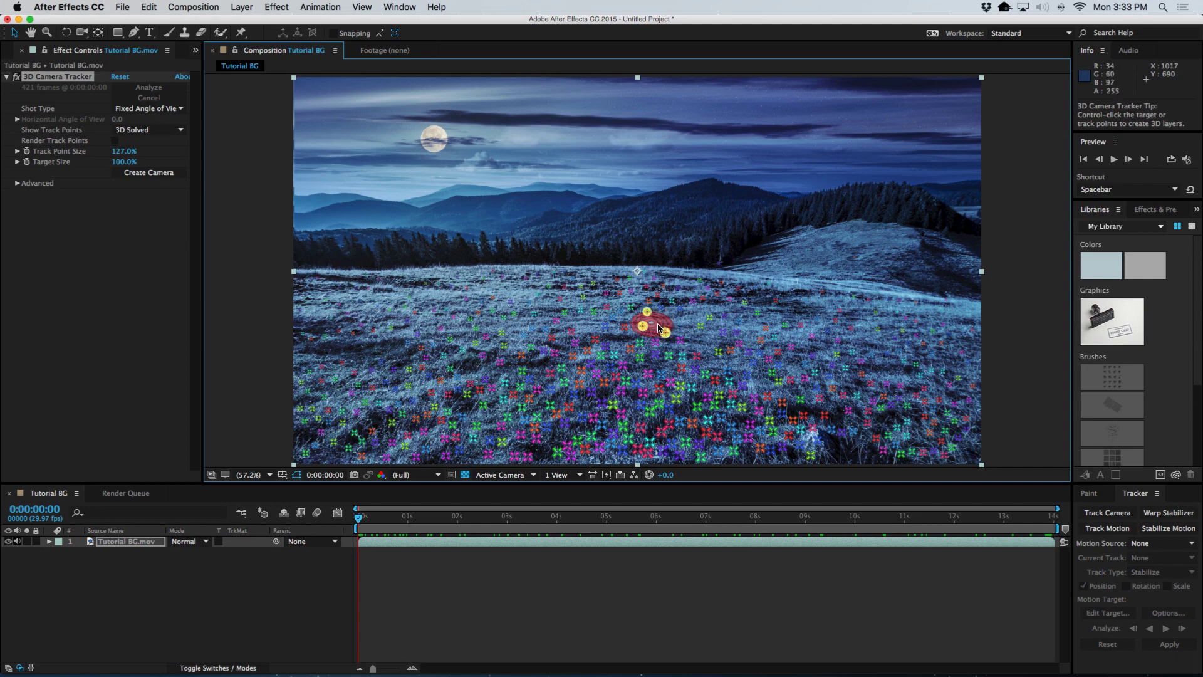
{"action": "right_click", "coordinate": [657, 328]}
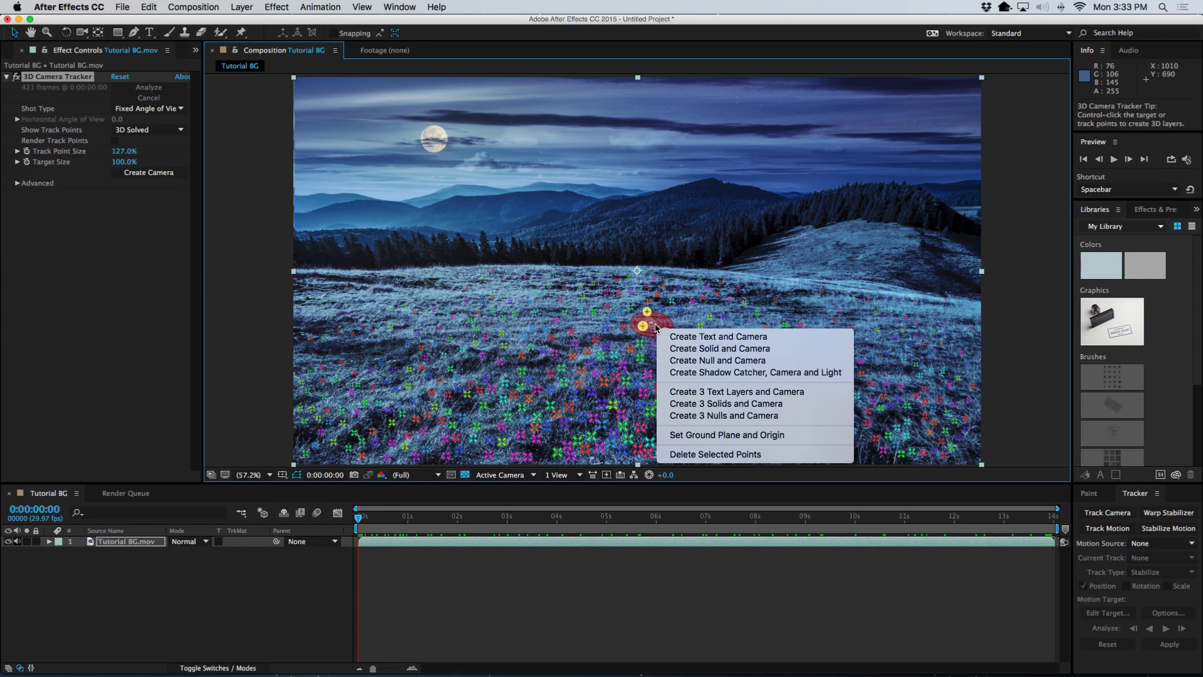
{"action": "left_click", "coordinate": [689, 361]}
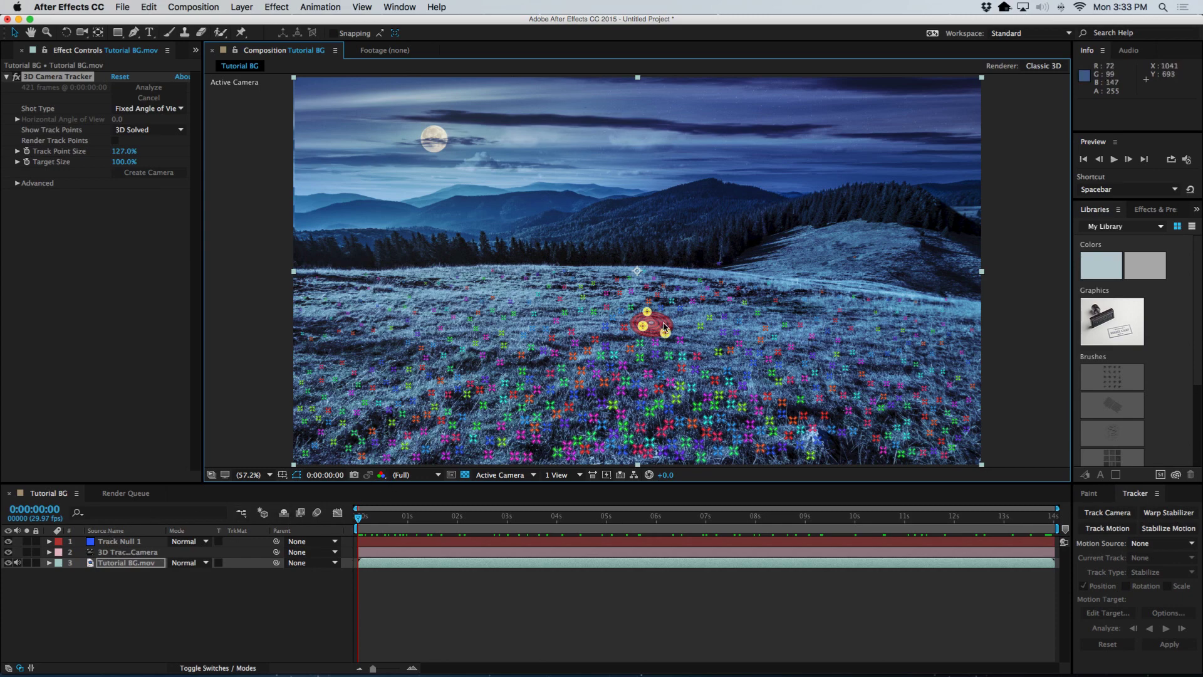
Add Tutorial GS.mov to the composition directly above the Tutorial BG.mov layer, beneath the tracker camera
{"action": "left_click_drag", "start_coordinate": [358, 519], "coordinate": [711, 519]}
{"action": "left_click_drag", "start_coordinate": [770, 544], "coordinate": [325, 568]}
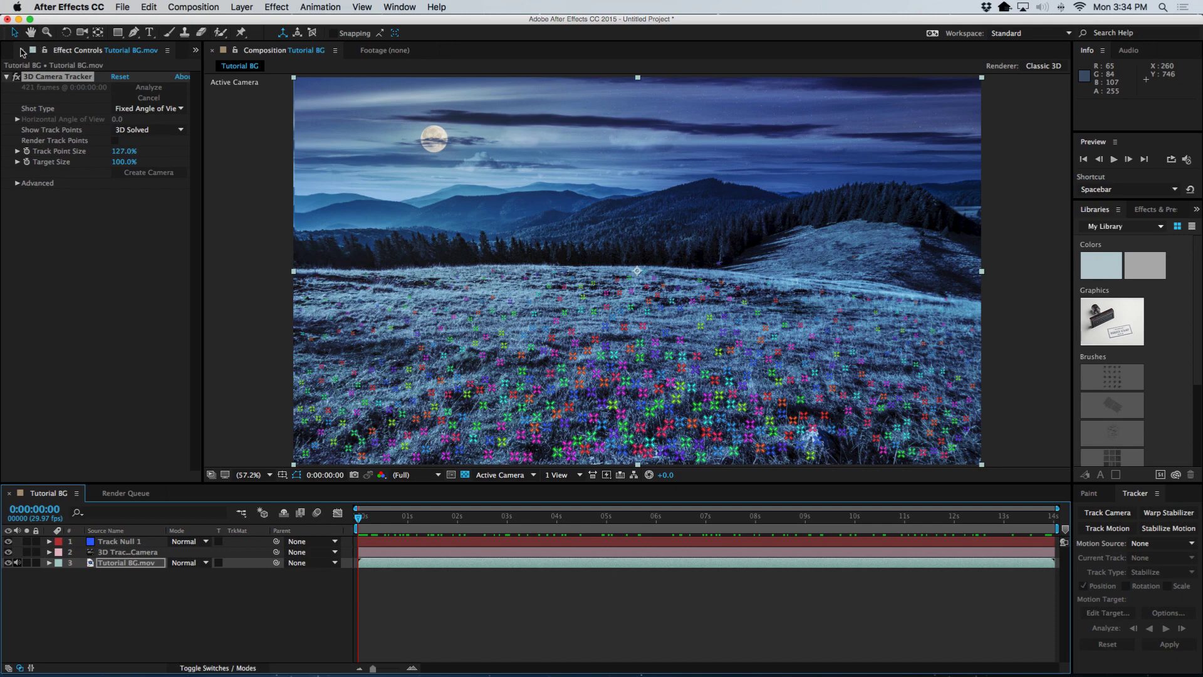
{"action": "left_click", "coordinate": [60, 55]}
{"action": "left_click", "coordinate": [196, 50]}
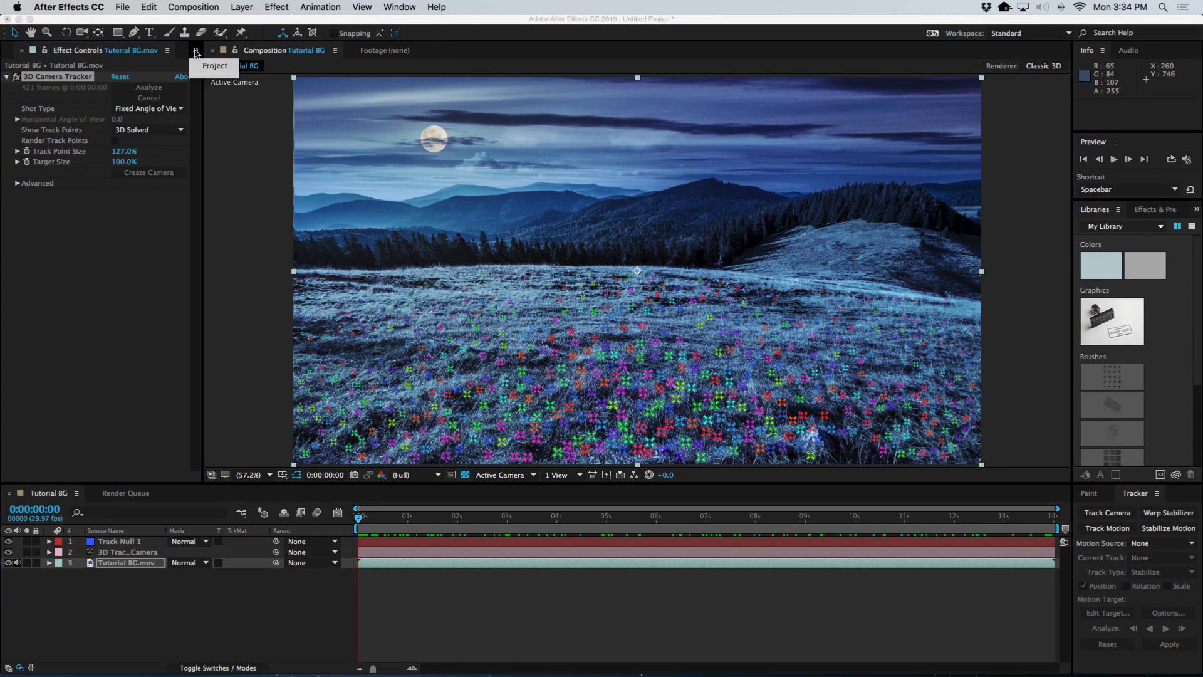
{"action": "left_click", "coordinate": [196, 50]}
{"action": "left_click", "coordinate": [196, 51]}
{"action": "left_click", "coordinate": [196, 51]}
{"action": "left_click", "coordinate": [6, 49]}
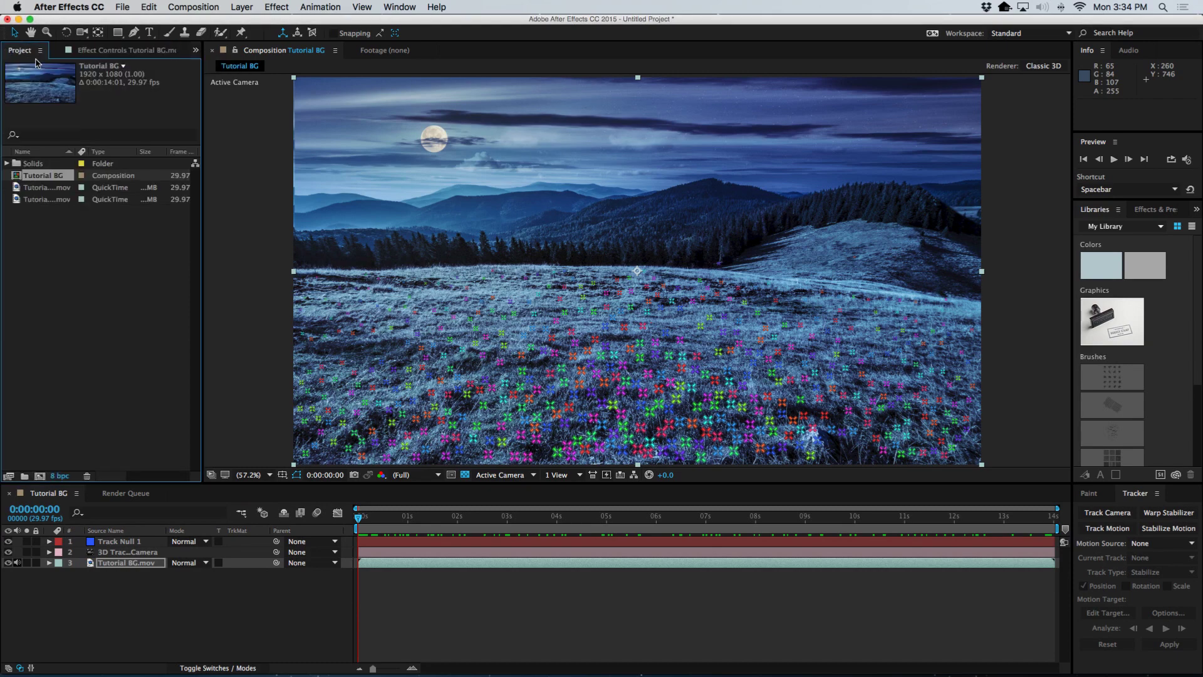
{"action": "left_click", "coordinate": [40, 201]}
{"action": "left_click_drag", "start_coordinate": [43, 208], "coordinate": [118, 551]}
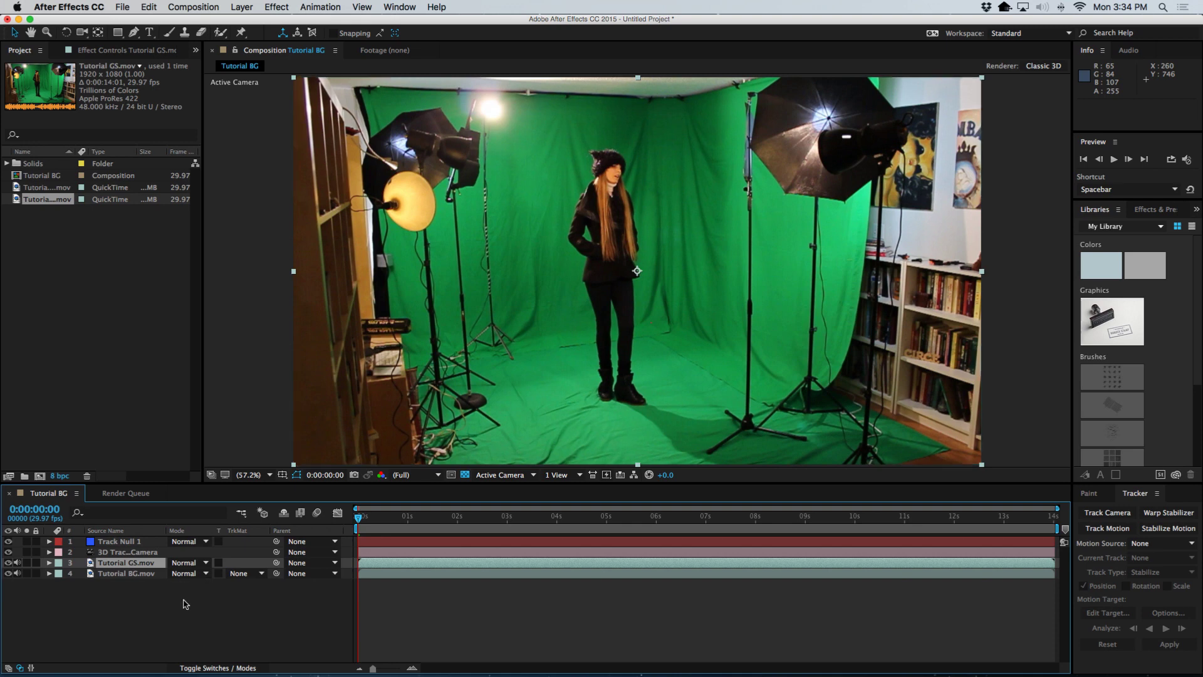
Draw a closed nine-point Pen mask around the woman on the Tutorial GS.mov layer, keeping only green screen around her
{"action": "left_click", "coordinate": [134, 36]}
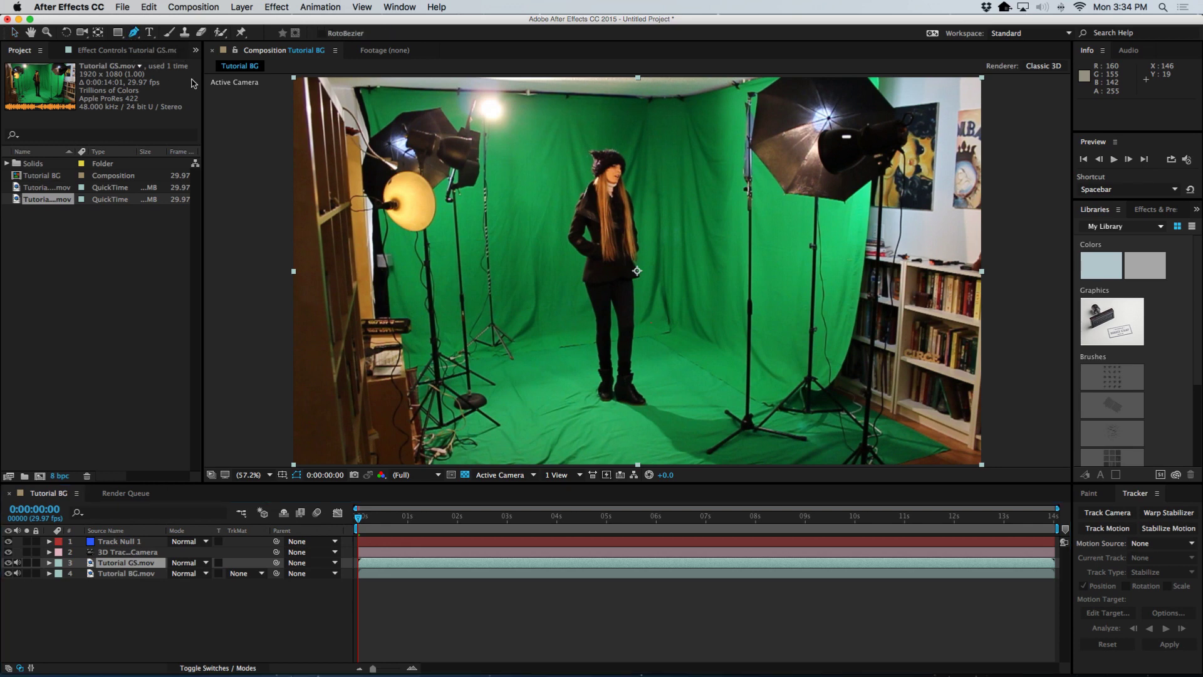
{"action": "left_click", "coordinate": [569, 433]}
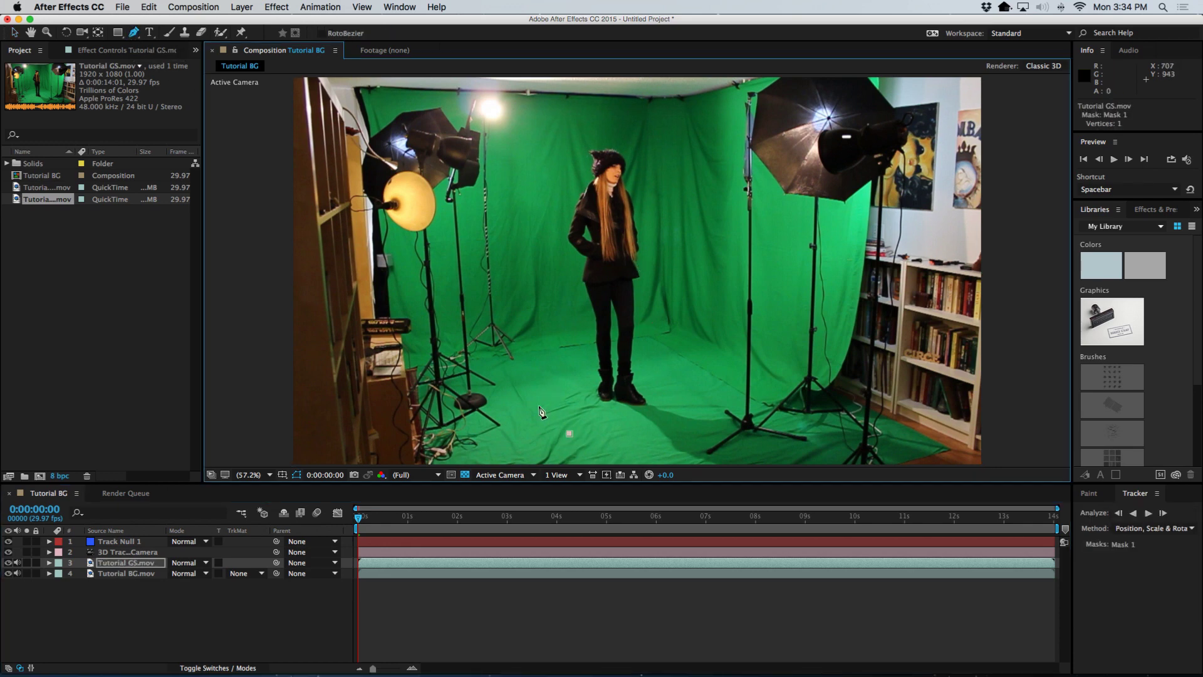
{"action": "left_click", "coordinate": [532, 379]}
{"action": "left_click", "coordinate": [528, 280]}
{"action": "left_click", "coordinate": [520, 188]}
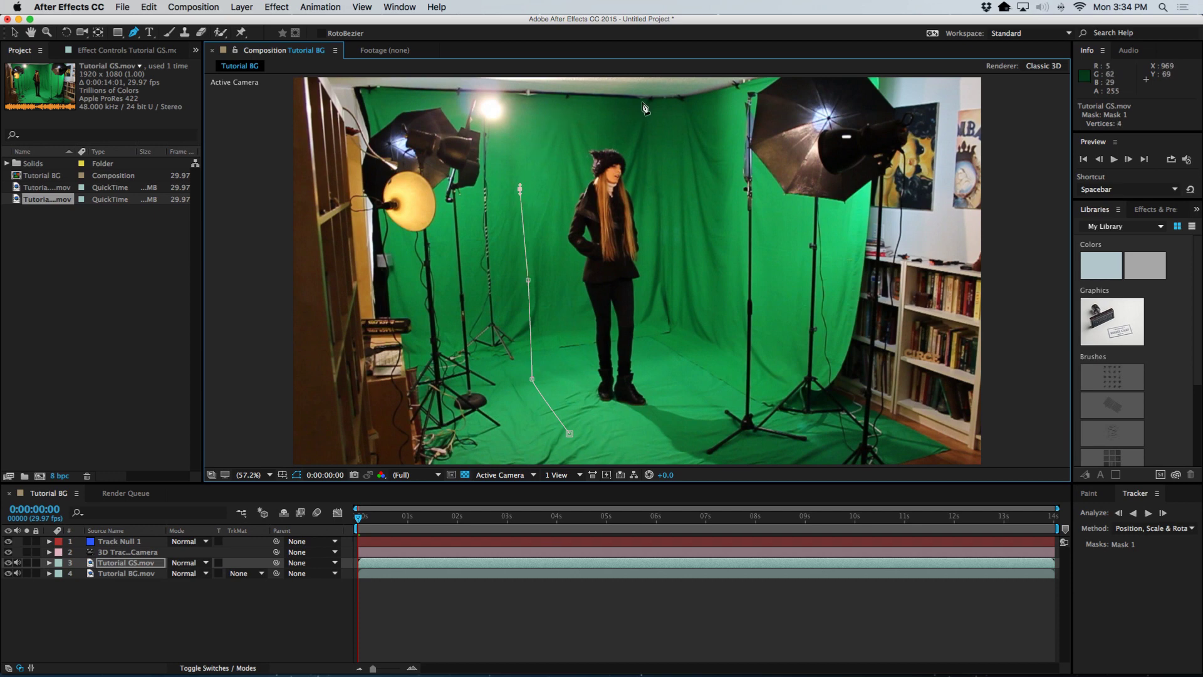
{"action": "left_click", "coordinate": [567, 120]}
{"action": "left_click", "coordinate": [680, 120]}
{"action": "left_click", "coordinate": [706, 222]}
{"action": "left_click", "coordinate": [706, 363]}
{"action": "left_click", "coordinate": [688, 433]}
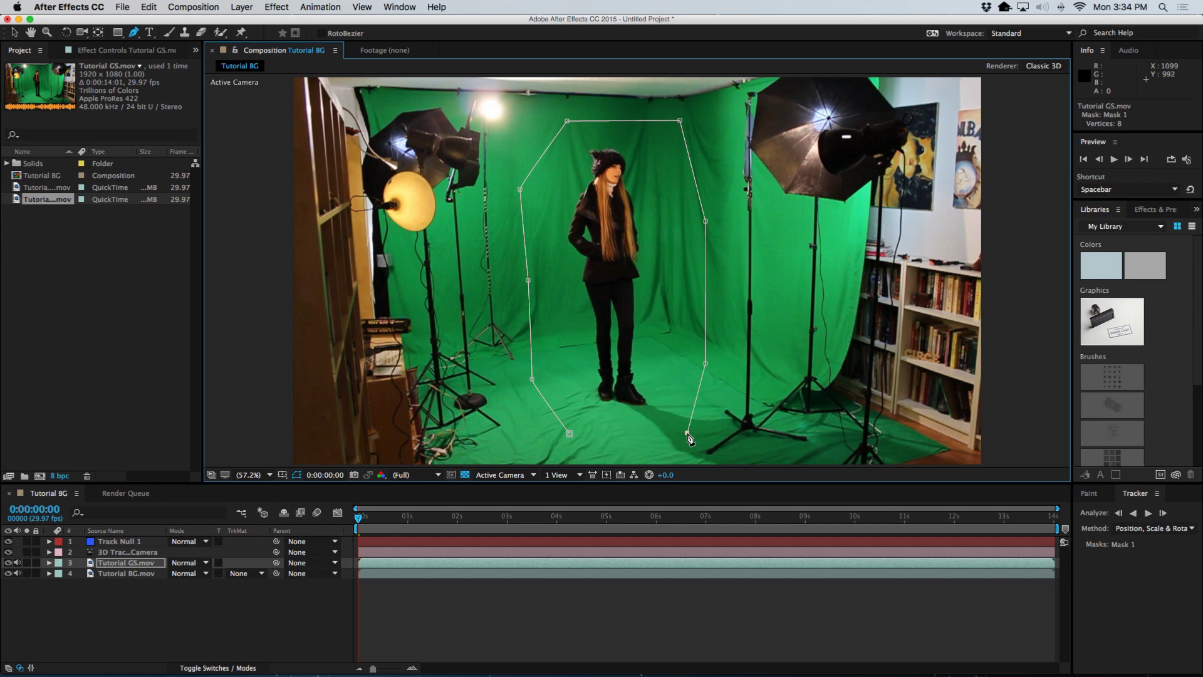
{"action": "left_click", "coordinate": [569, 433]}
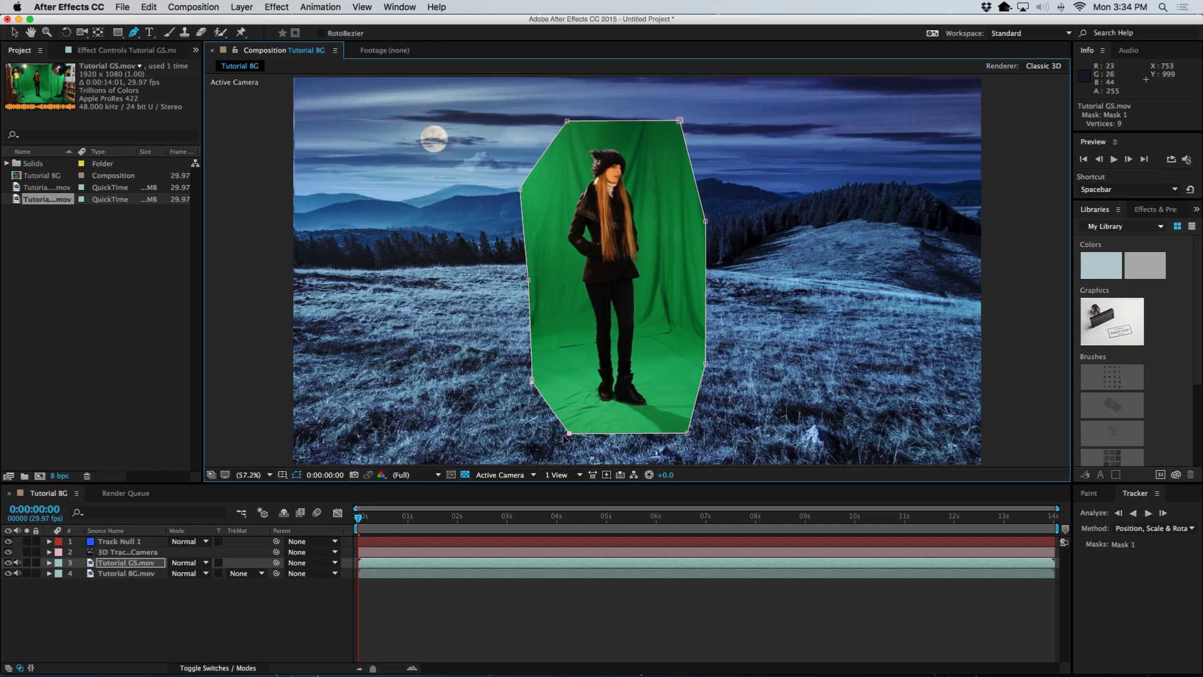
Check the mask at 0:00:13:11, lower its two bottom points below the woman's feet, and return to the first frame
{"action": "left_click", "coordinate": [365, 519]}
{"action": "left_click_drag", "start_coordinate": [364, 522], "coordinate": [1023, 508]}
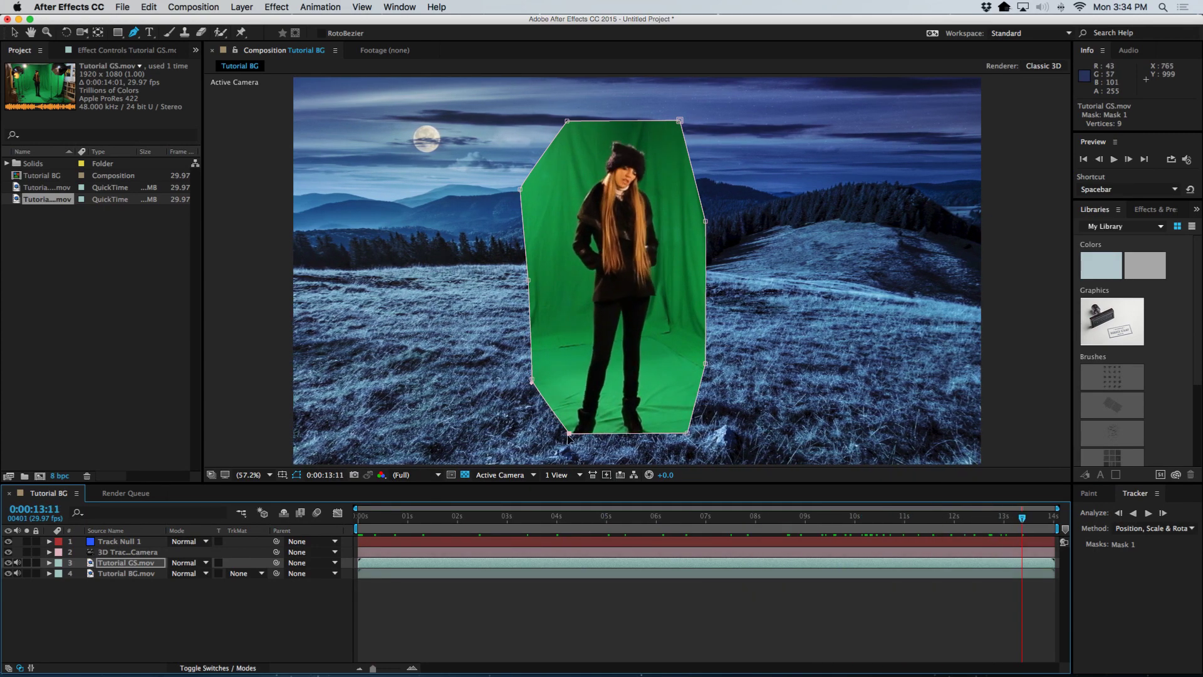
{"action": "left_click_drag", "start_coordinate": [569, 434], "coordinate": [564, 452]}
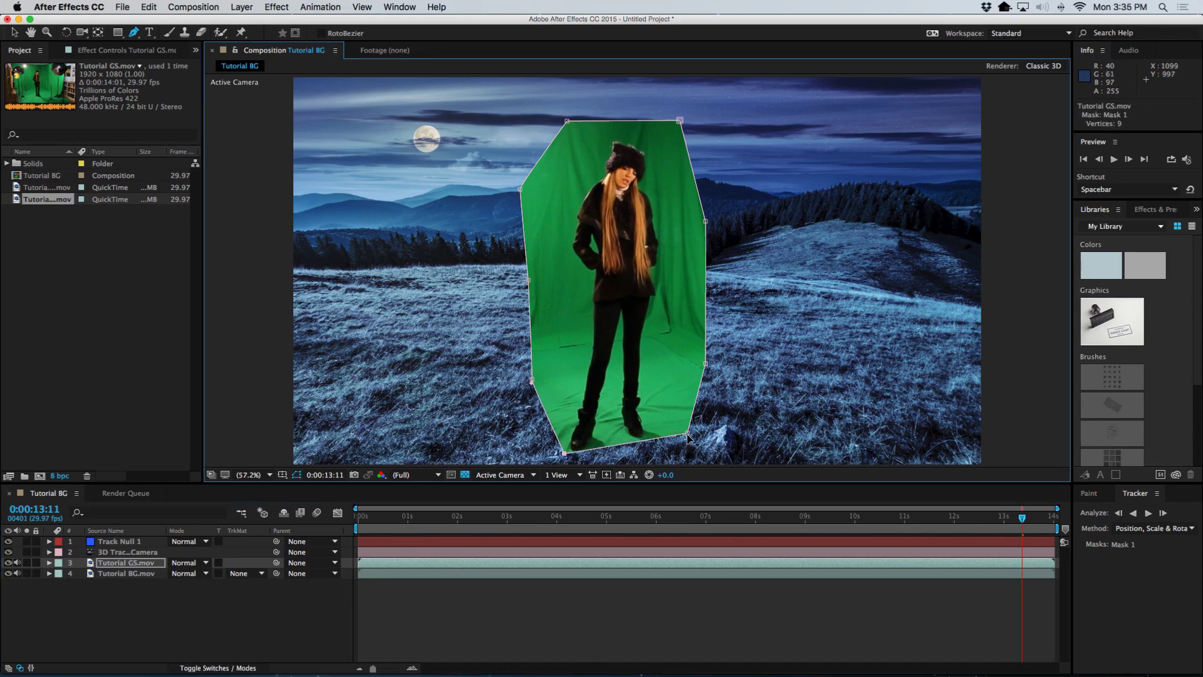
{"action": "left_click_drag", "start_coordinate": [687, 433], "coordinate": [683, 453]}
{"action": "left_click_drag", "start_coordinate": [1023, 519], "coordinate": [326, 576]}
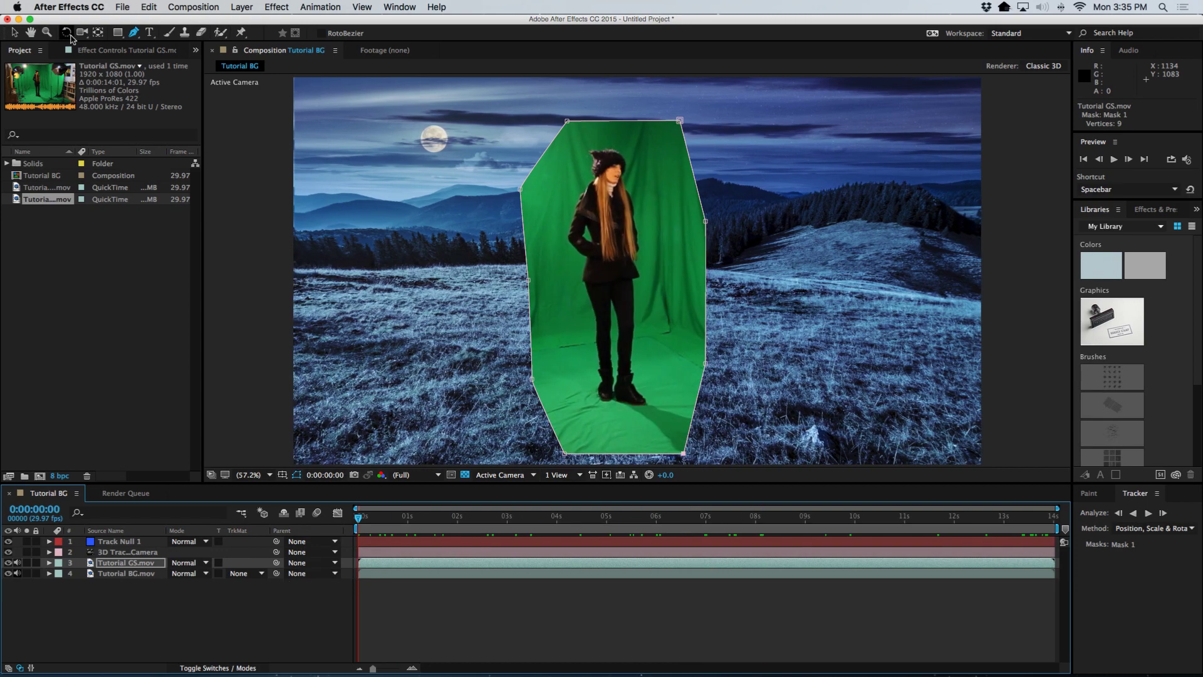
Apply Keylight (1.2) to the Tutorial GS.mov layer and sample the green backdrop beside the woman's head as the Screen Colour
{"action": "left_click", "coordinate": [276, 8]}
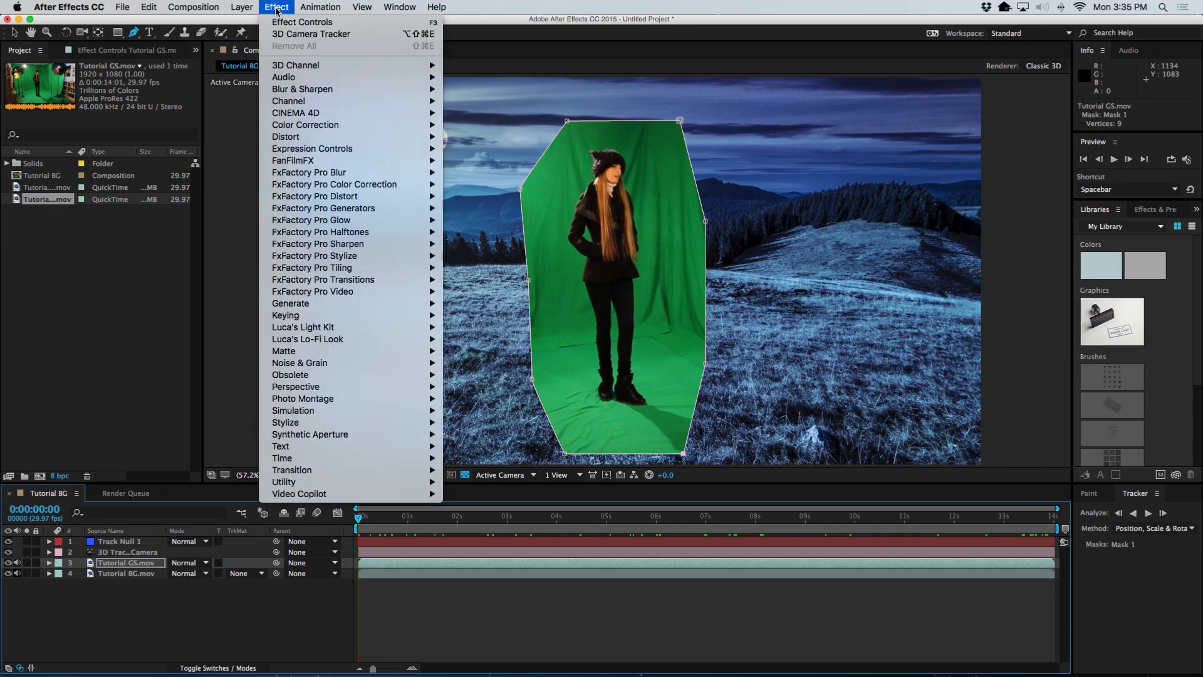
{"action": "mouse_move", "coordinate": [322, 317]}
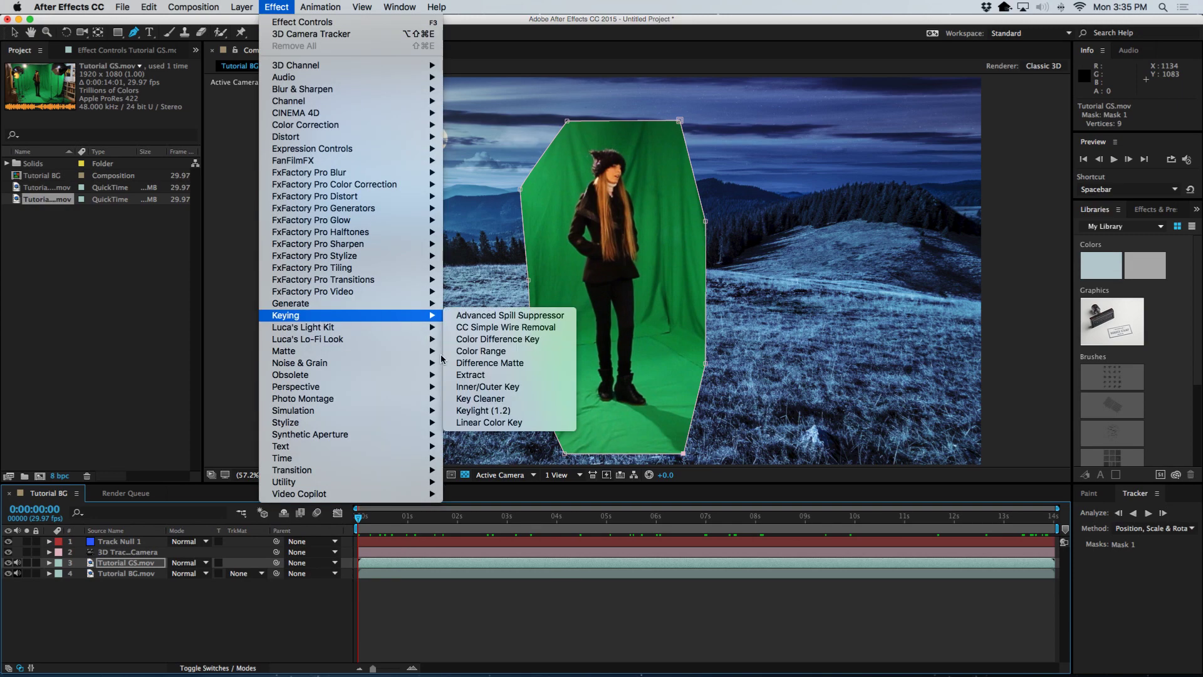
{"action": "left_click", "coordinate": [495, 413]}
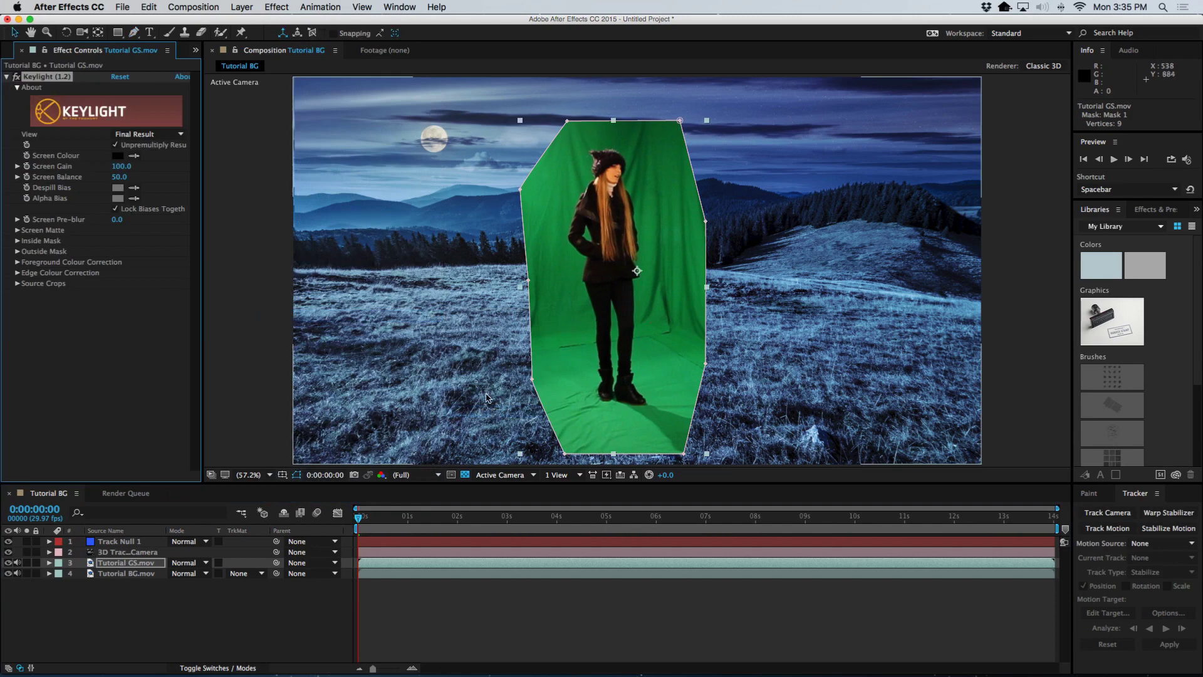
{"action": "left_click", "coordinate": [134, 156]}
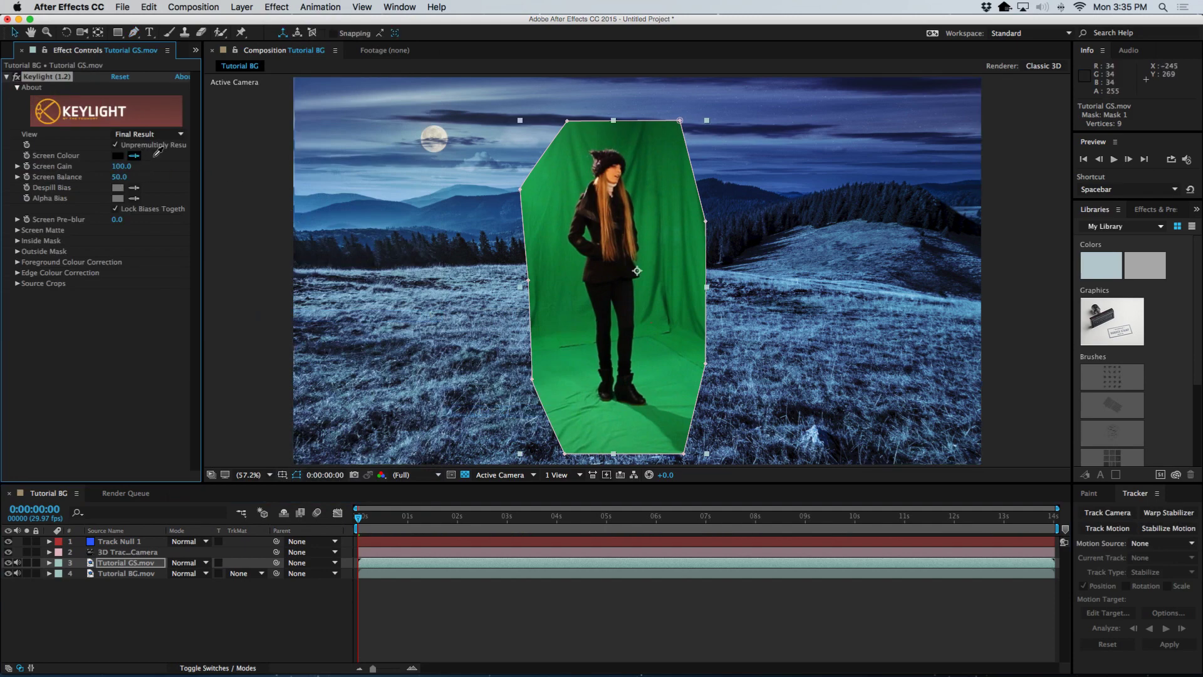
{"action": "left_click", "coordinate": [557, 183]}
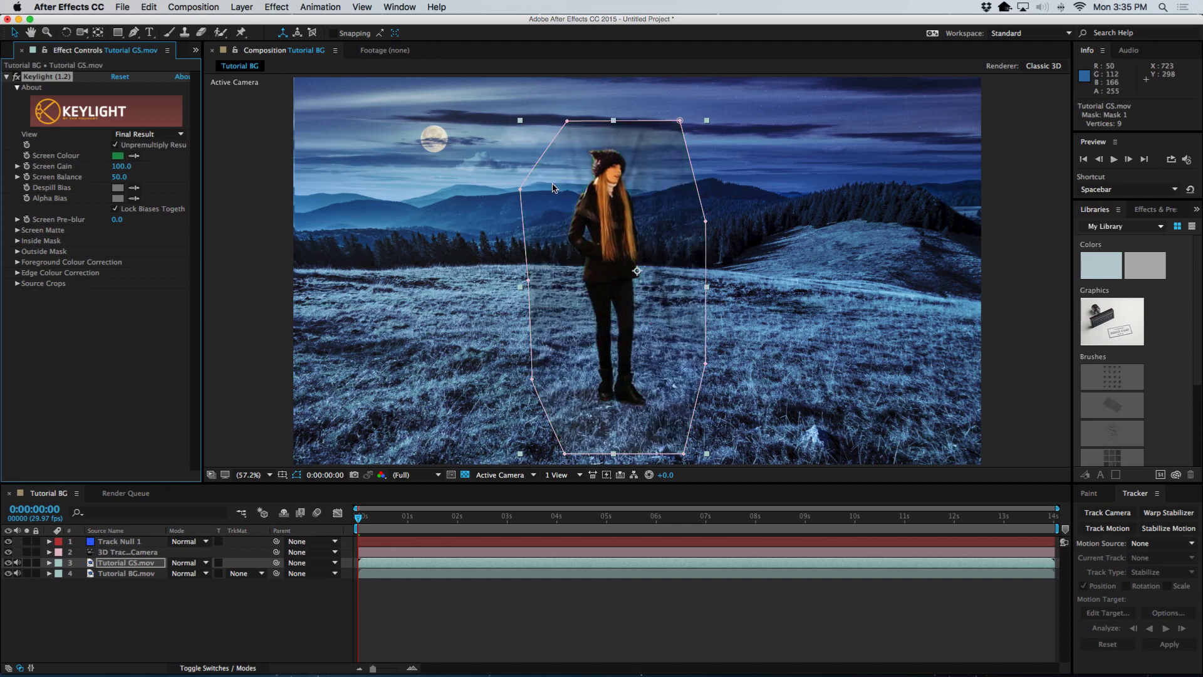
Show Keylight's Screen Matte view and set Screen Gain to 127
{"action": "left_click", "coordinate": [143, 134]}
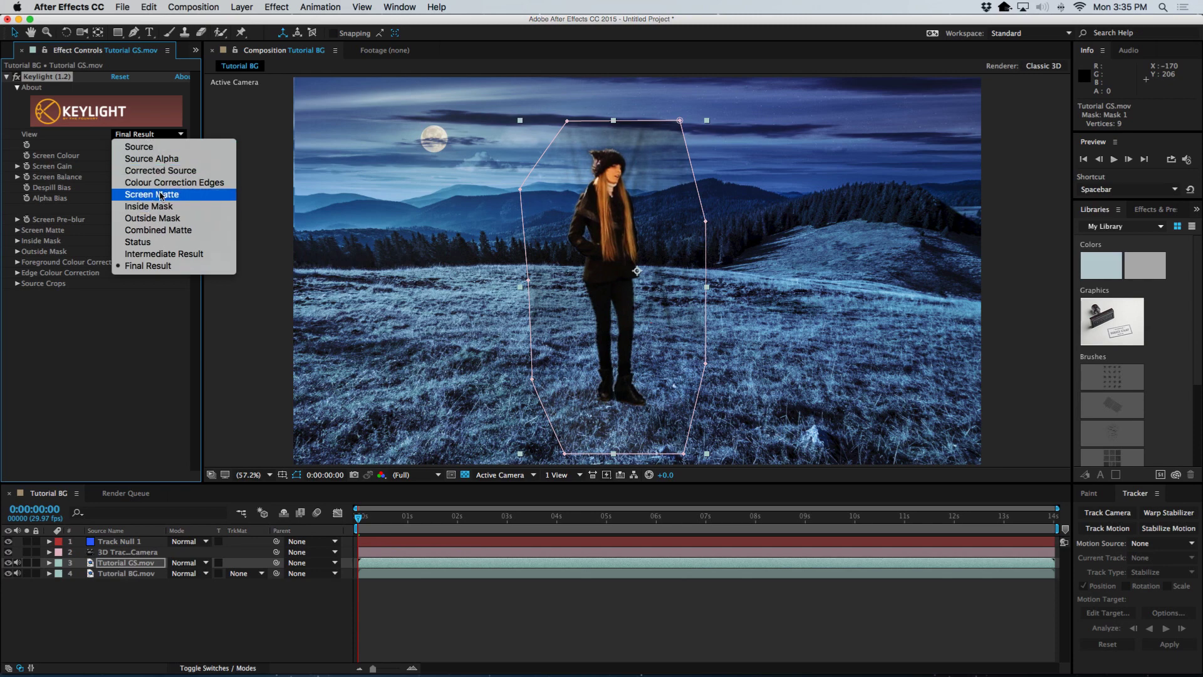
{"action": "left_click", "coordinate": [142, 136]}
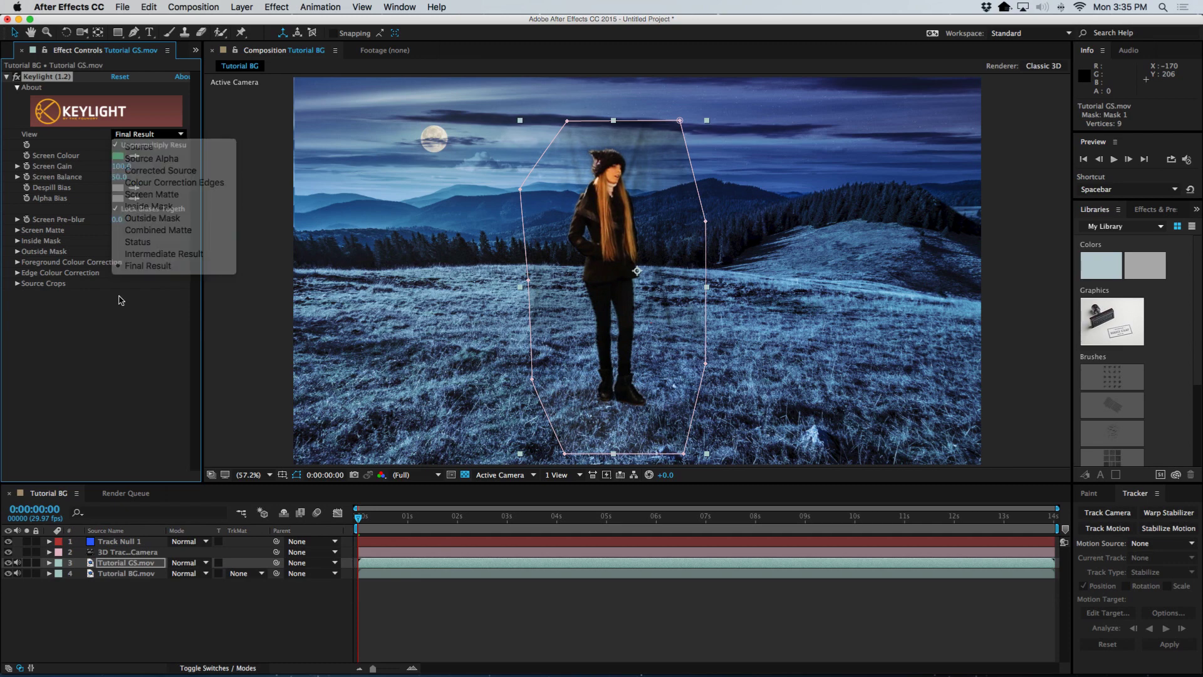
{"action": "left_click", "coordinate": [142, 136]}
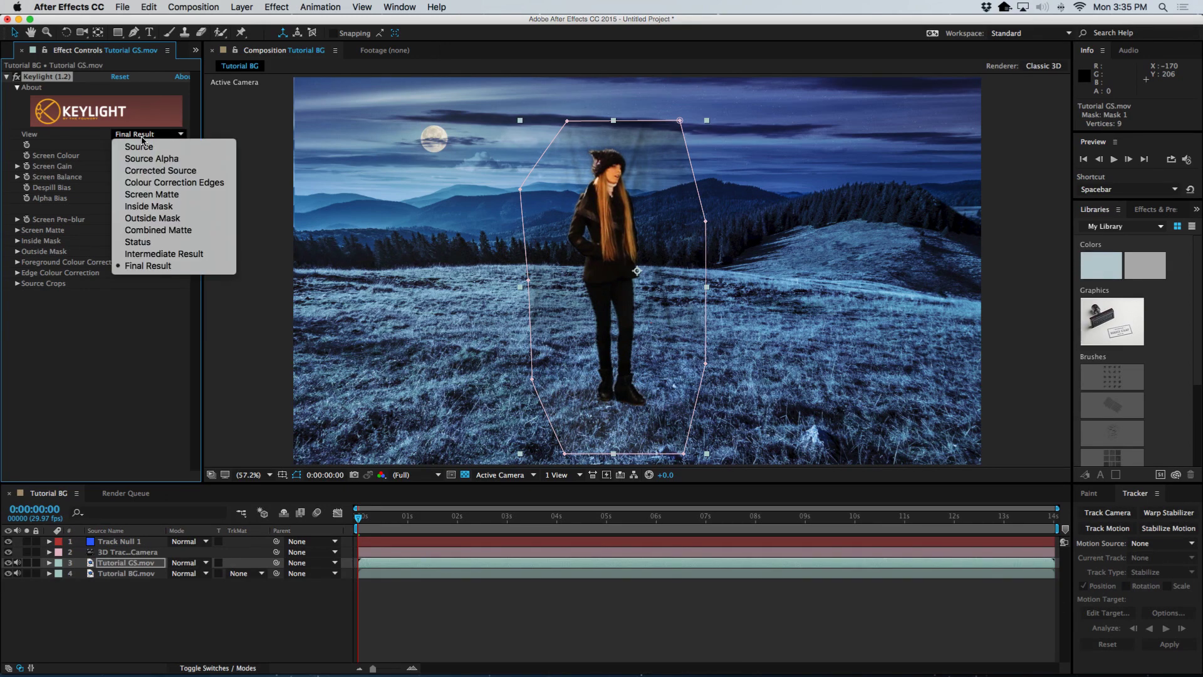
{"action": "left_click", "coordinate": [149, 196]}
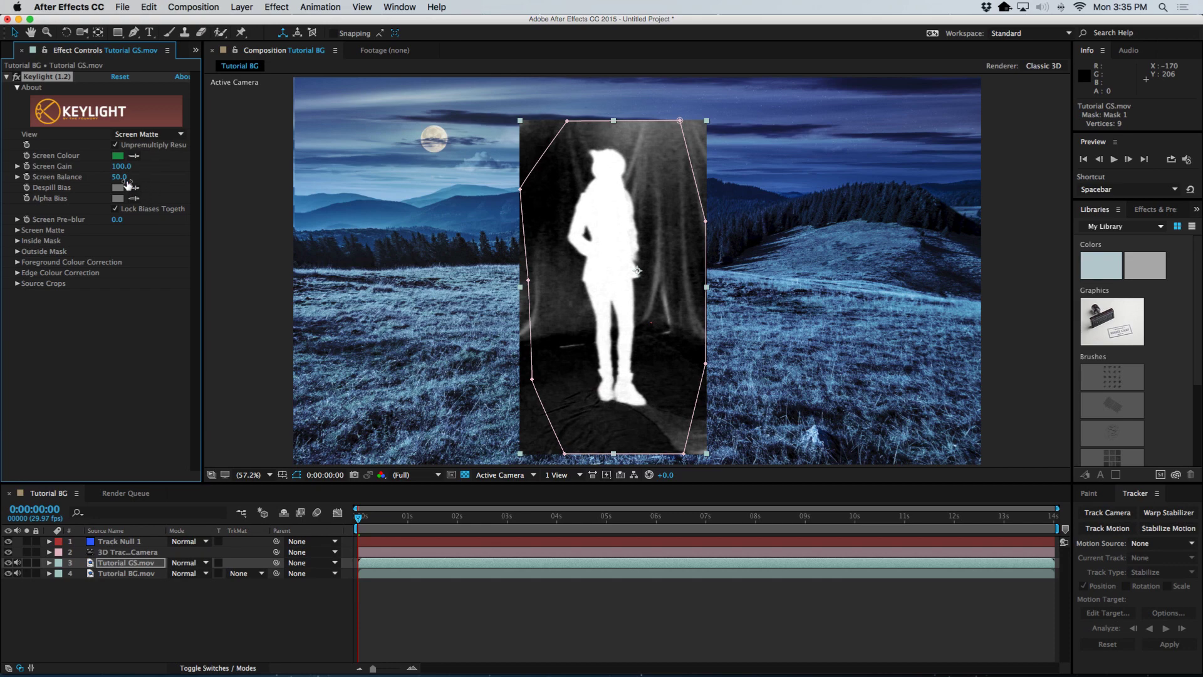
{"action": "left_click_drag", "start_coordinate": [122, 169], "coordinate": [135, 167]}
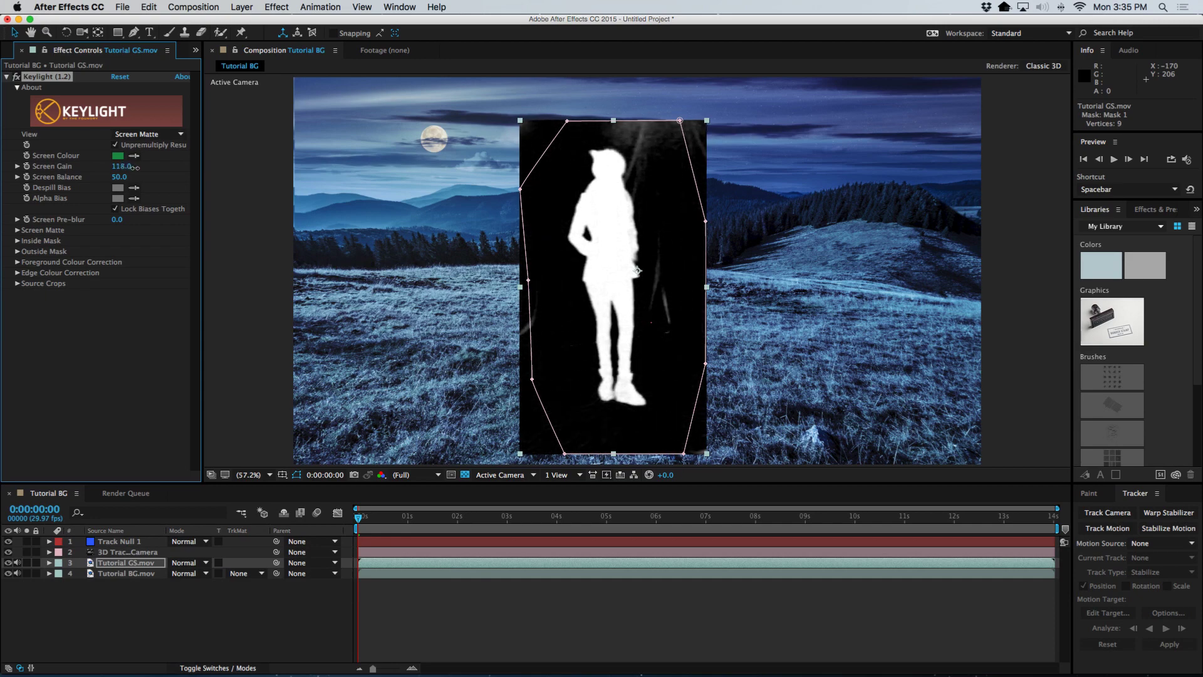
{"action": "left_click_drag", "start_coordinate": [135, 167], "coordinate": [142, 169]}
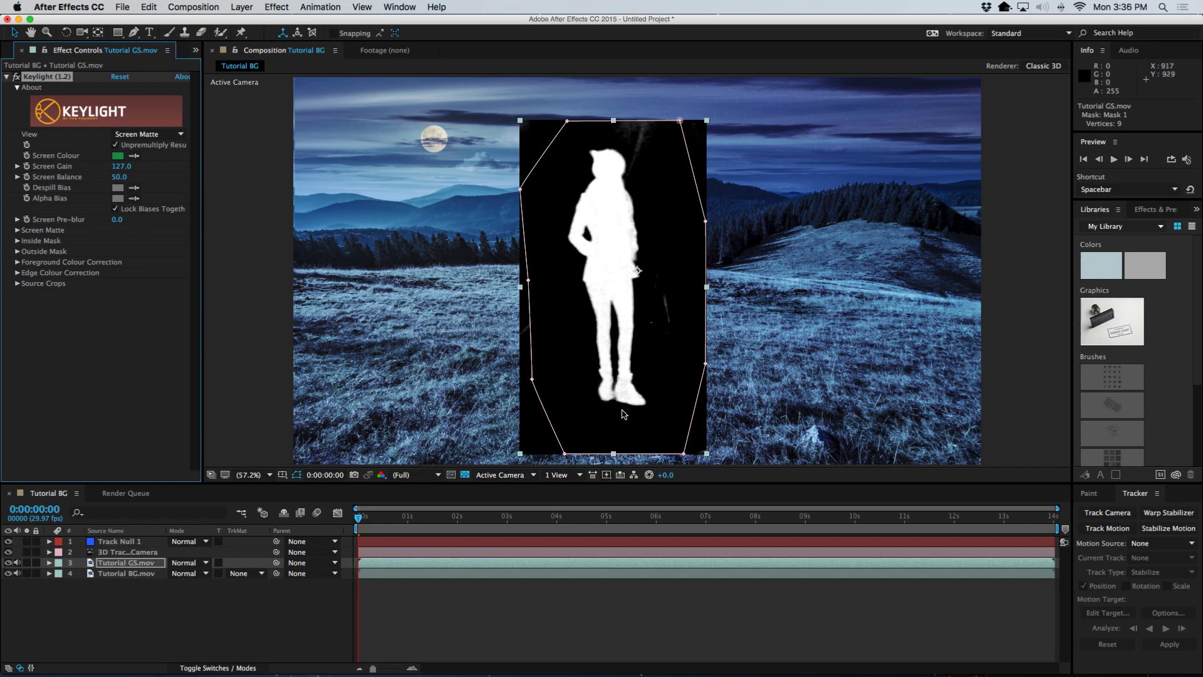
Set Keylight's Clip Black to 24, Clip White to 53 and Screen Softness to 1, and return the view to Final Result
{"action": "left_click", "coordinate": [17, 230]}
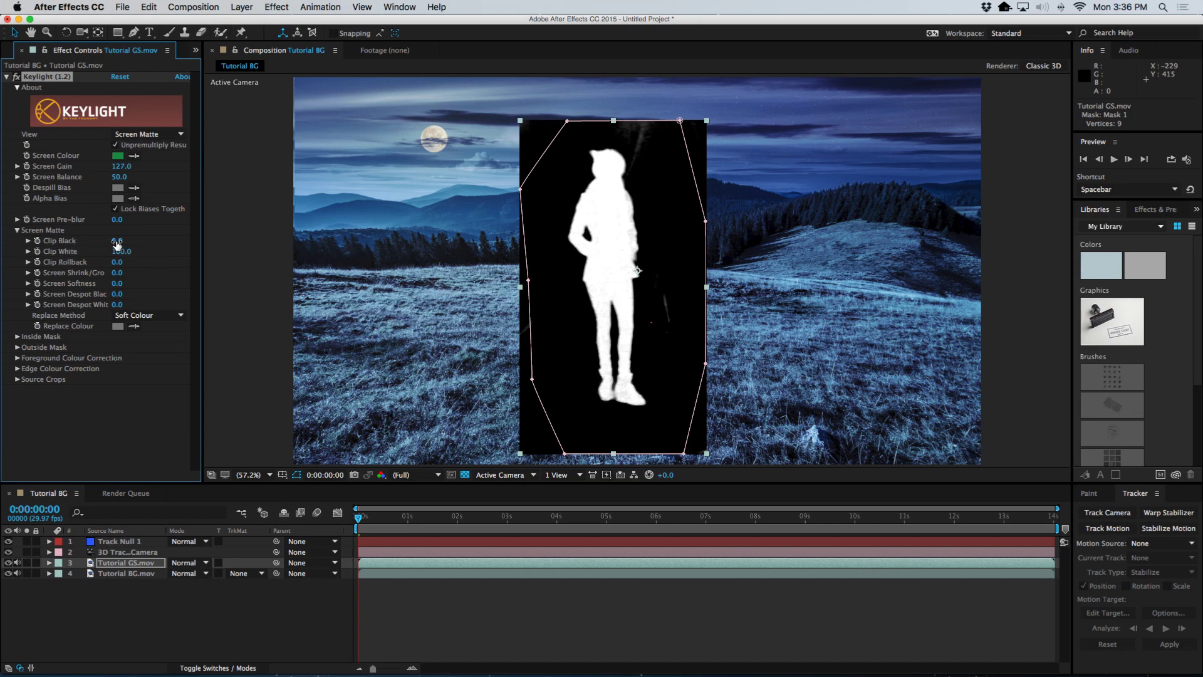
{"action": "left_click_drag", "start_coordinate": [117, 241], "coordinate": [133, 243]}
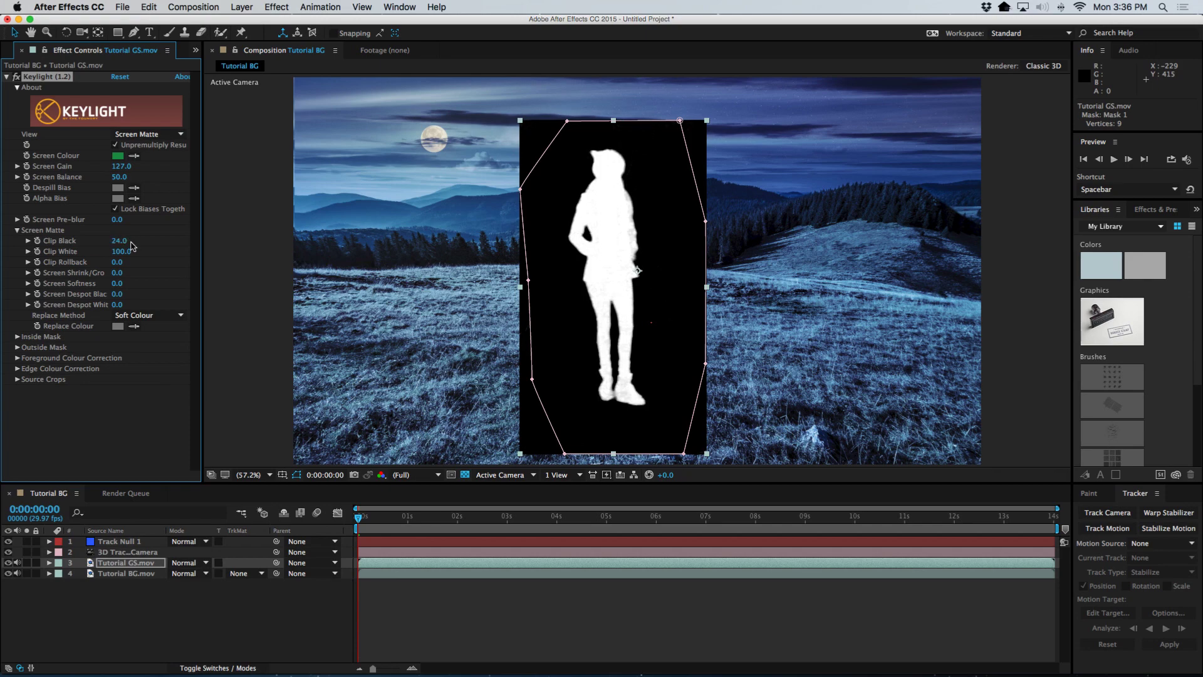
{"action": "left_click_drag", "start_coordinate": [122, 252], "coordinate": [105, 252]}
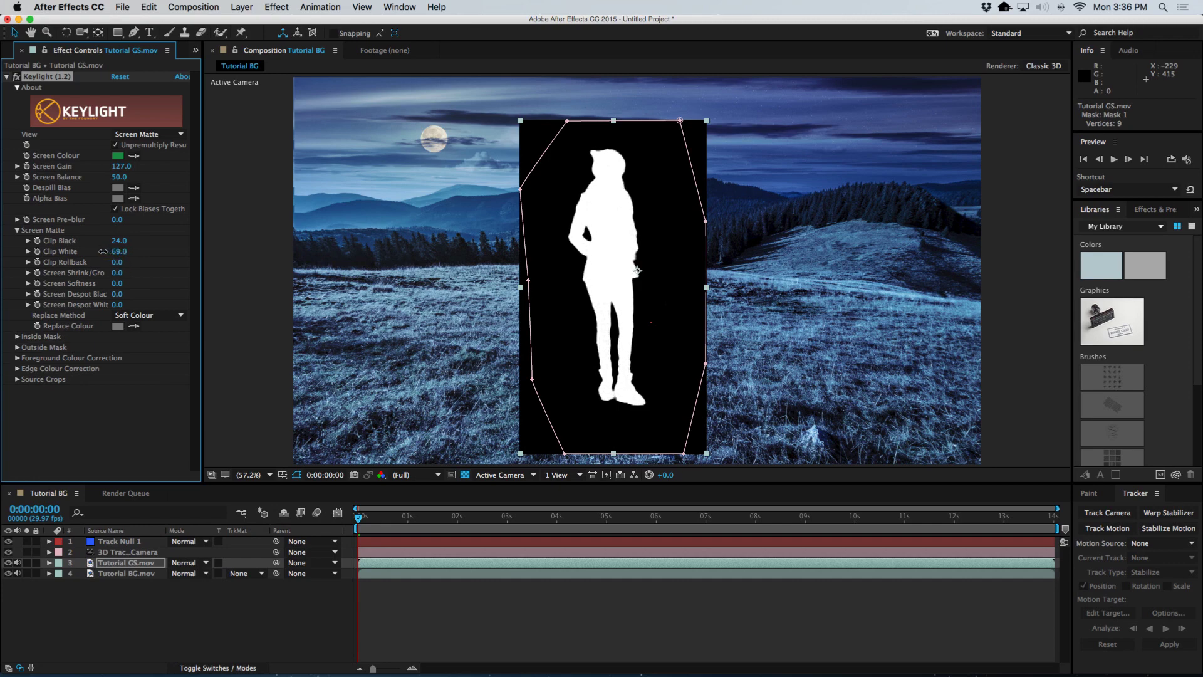
{"action": "left_click_drag", "start_coordinate": [95, 251], "coordinate": [94, 251]}
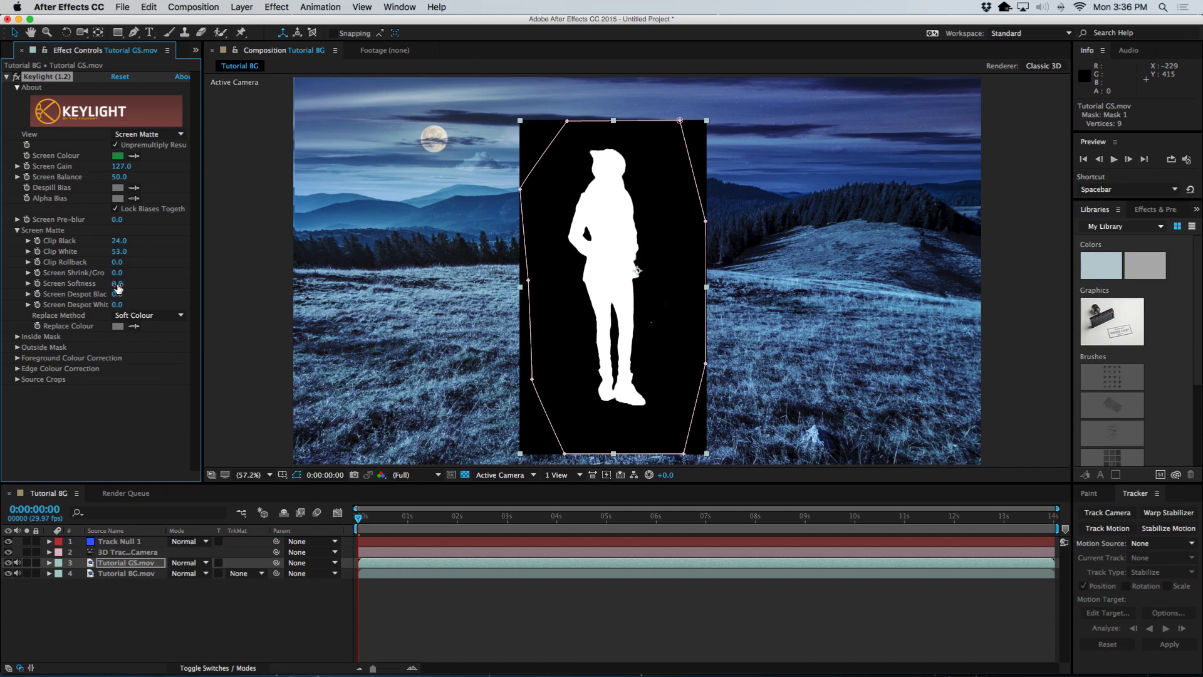
{"action": "left_click_drag", "start_coordinate": [119, 285], "coordinate": [122, 286]}
{"action": "left_click_drag", "start_coordinate": [125, 287], "coordinate": [126, 287]}
{"action": "left_click", "coordinate": [162, 136]}
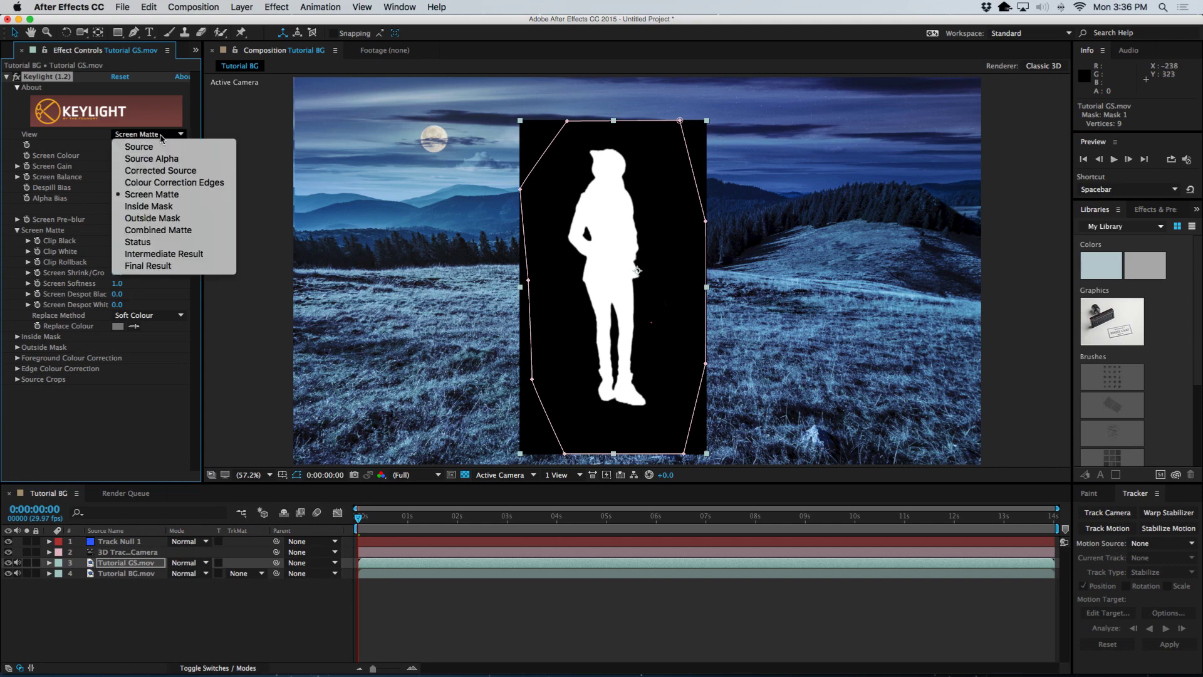
{"action": "left_click", "coordinate": [163, 266]}
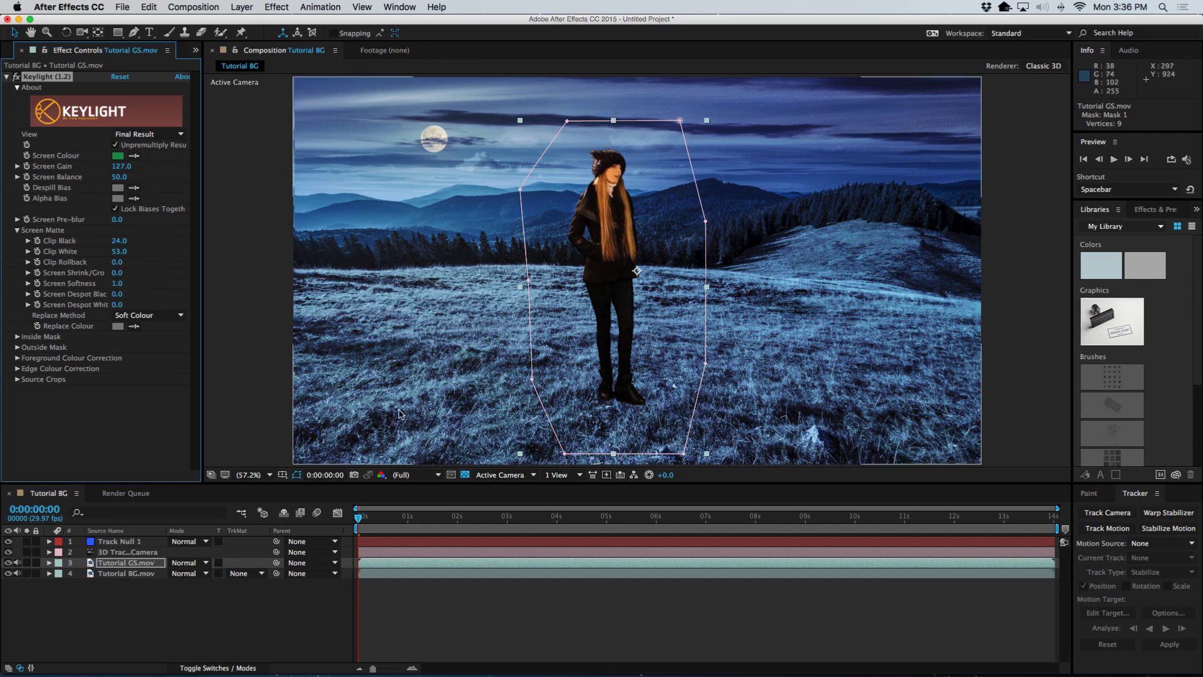
Examine the keyed edges around the woman's hair, coat and legs at 200%, and fit the whole frame back in the viewer
{"action": "scroll", "coordinate": [500, 378], "scroll_direction": "up", "scroll_amount": 4}
{"action": "scroll", "coordinate": [500, 381], "scroll_direction": "down", "scroll_amount": 4}
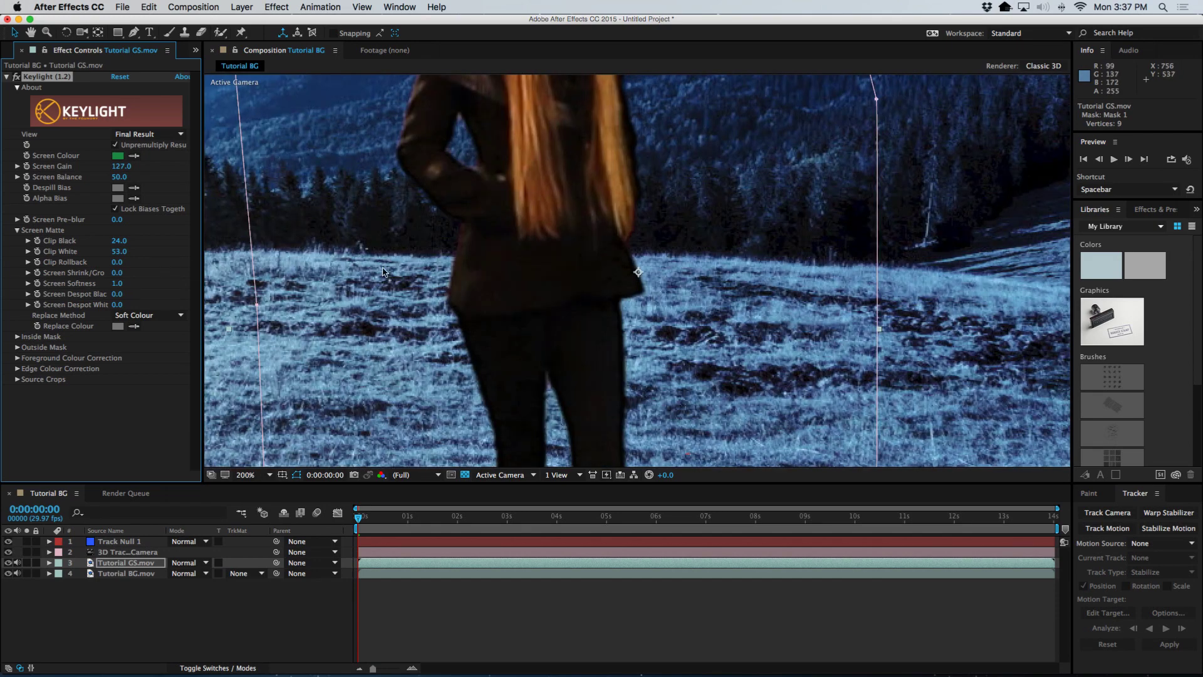
{"action": "key", "text": "space"}
{"action": "left_click_drag", "start_coordinate": [369, 213], "coordinate": [539, 219]}
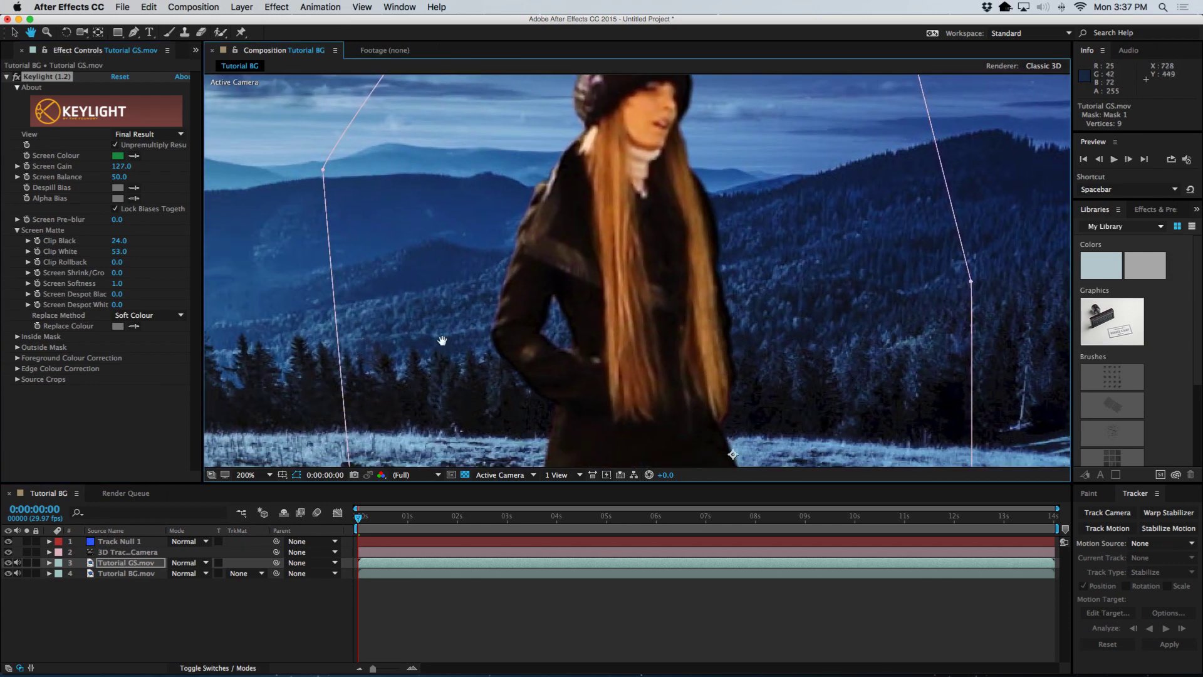
{"action": "left_click_drag", "start_coordinate": [442, 340], "coordinate": [417, 156]}
{"action": "mouse_move", "coordinate": [473, 346]}
{"action": "left_mouse_down"}
{"action": "mouse_move", "coordinate": [403, 247]}
{"action": "mouse_move", "coordinate": [398, 180]}
{"action": "mouse_move", "coordinate": [446, 370]}
{"action": "mouse_move", "coordinate": [477, 362]}
{"action": "left_mouse_up"}
{"action": "key", "text": "v"}
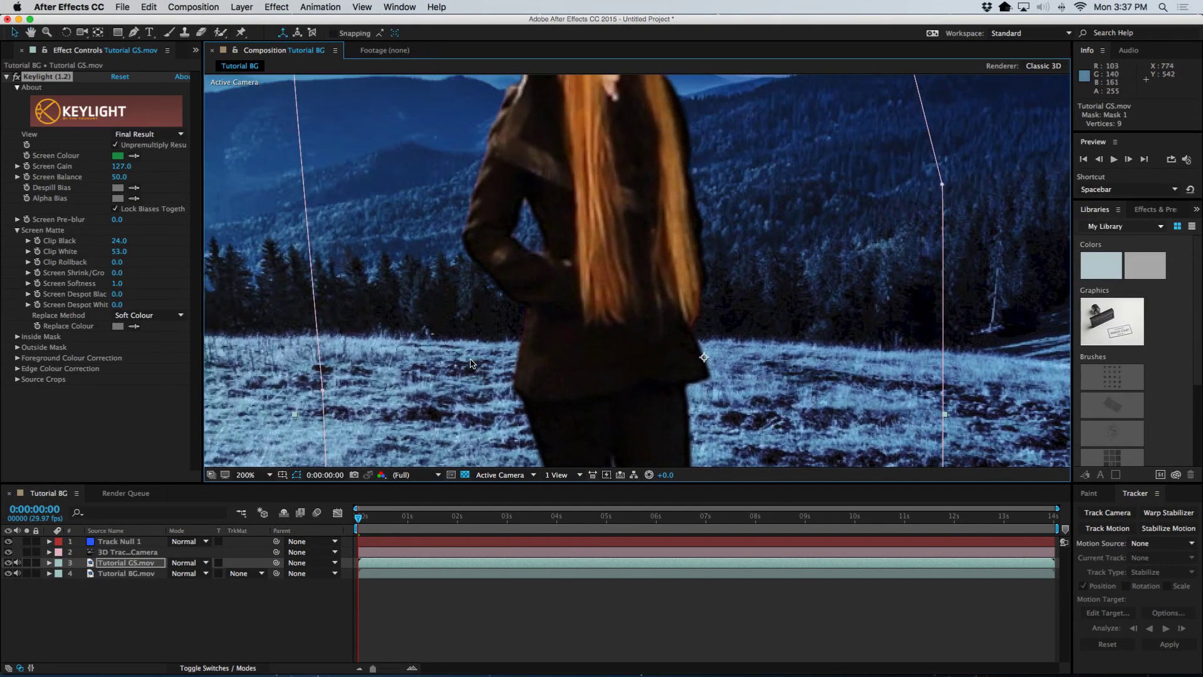
{"action": "key", "text": "/"}
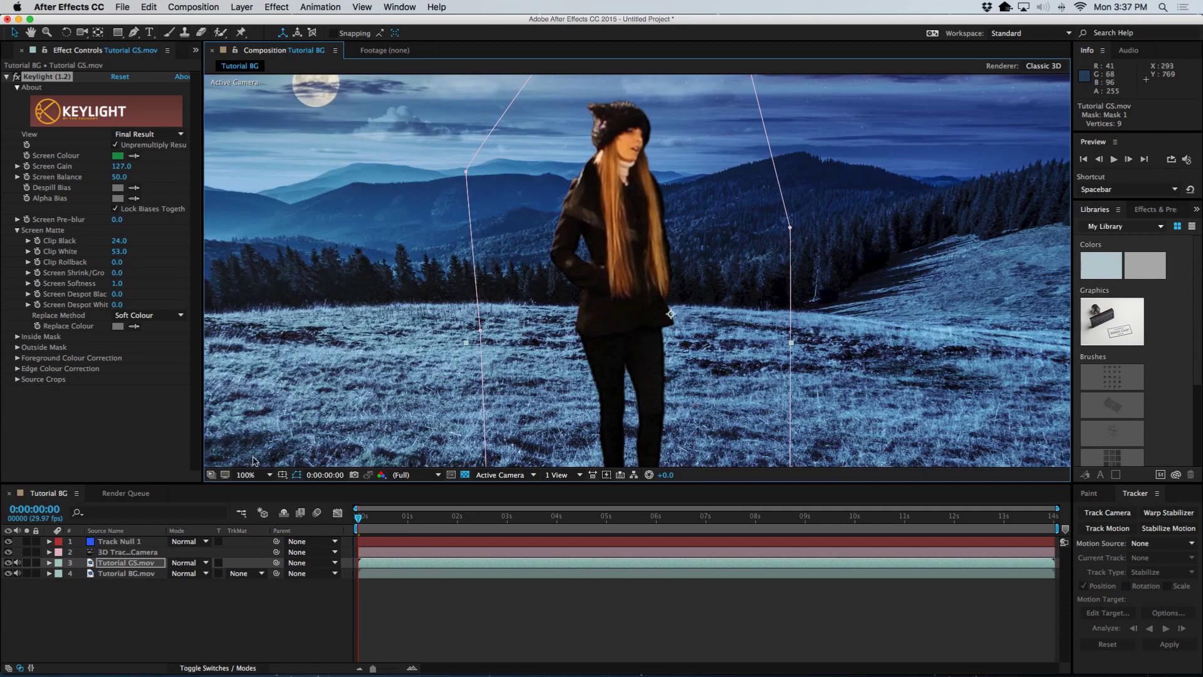
{"action": "left_click", "coordinate": [269, 477]}
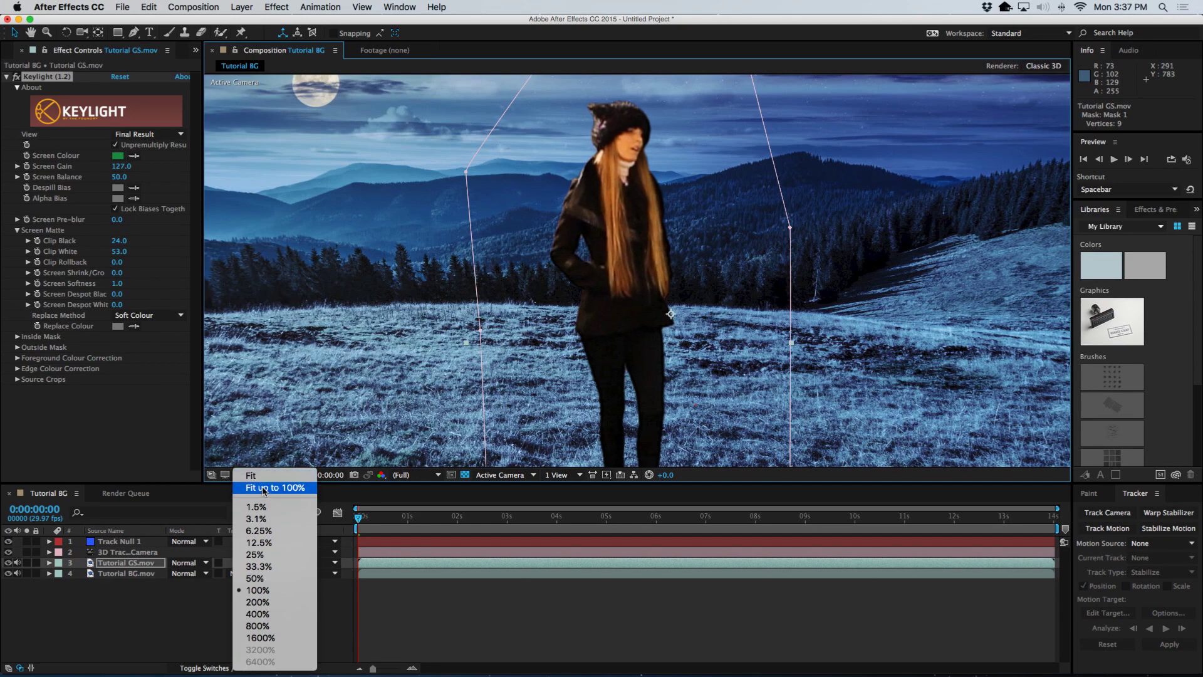
{"action": "left_click", "coordinate": [264, 487]}
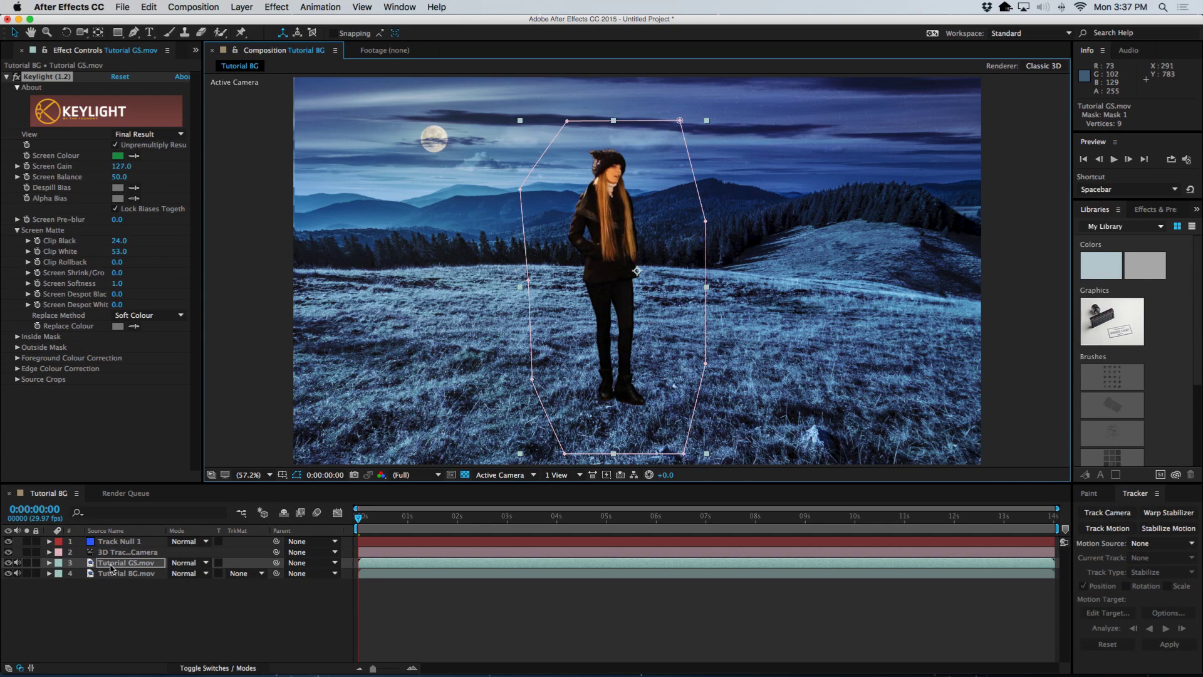
Make Tutorial GS.mov a 3D layer, parent it to Track Null 1, and preview the composition
{"action": "left_click", "coordinate": [228, 668]}
{"action": "left_click", "coordinate": [228, 668]}
{"action": "left_click", "coordinate": [227, 668]}
{"action": "left_click", "coordinate": [228, 668]}
{"action": "left_click", "coordinate": [227, 668]}
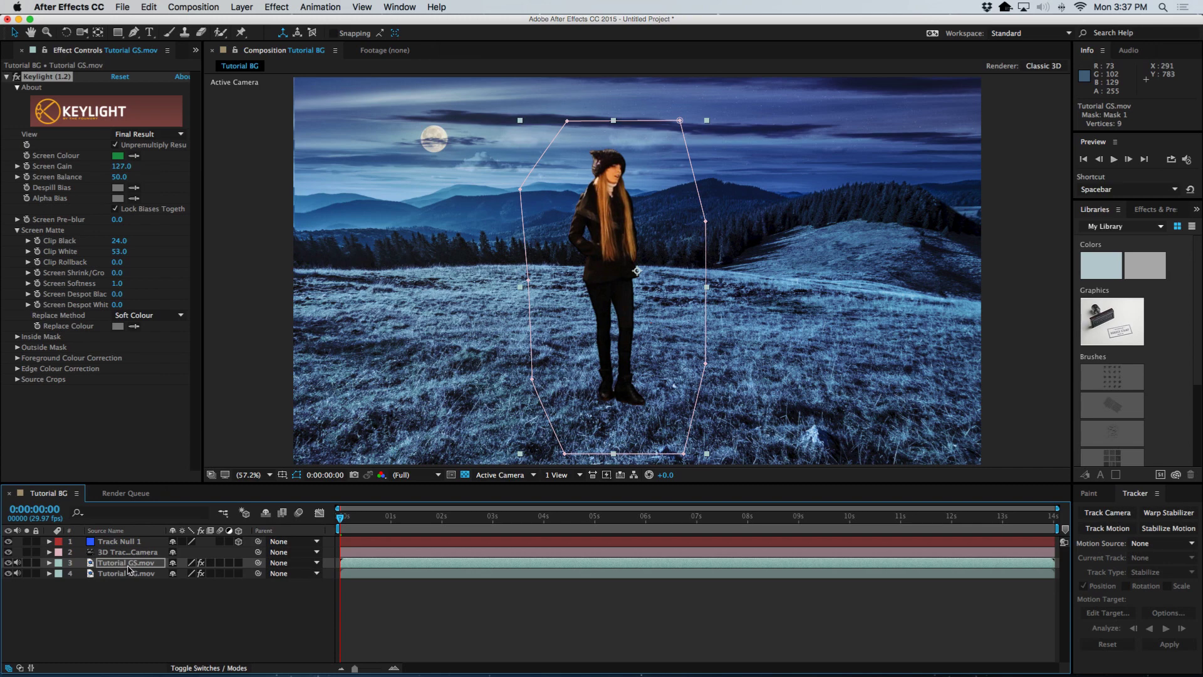
{"action": "left_click", "coordinate": [237, 563]}
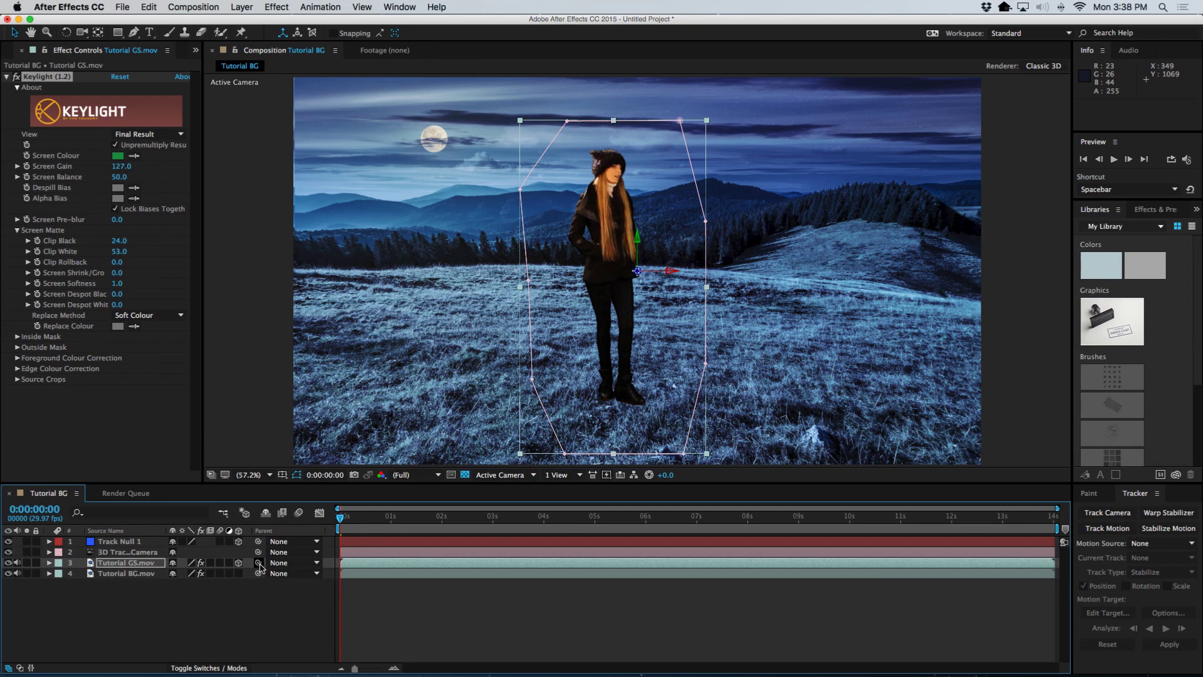
{"action": "left_click_drag", "start_coordinate": [259, 563], "coordinate": [125, 543]}
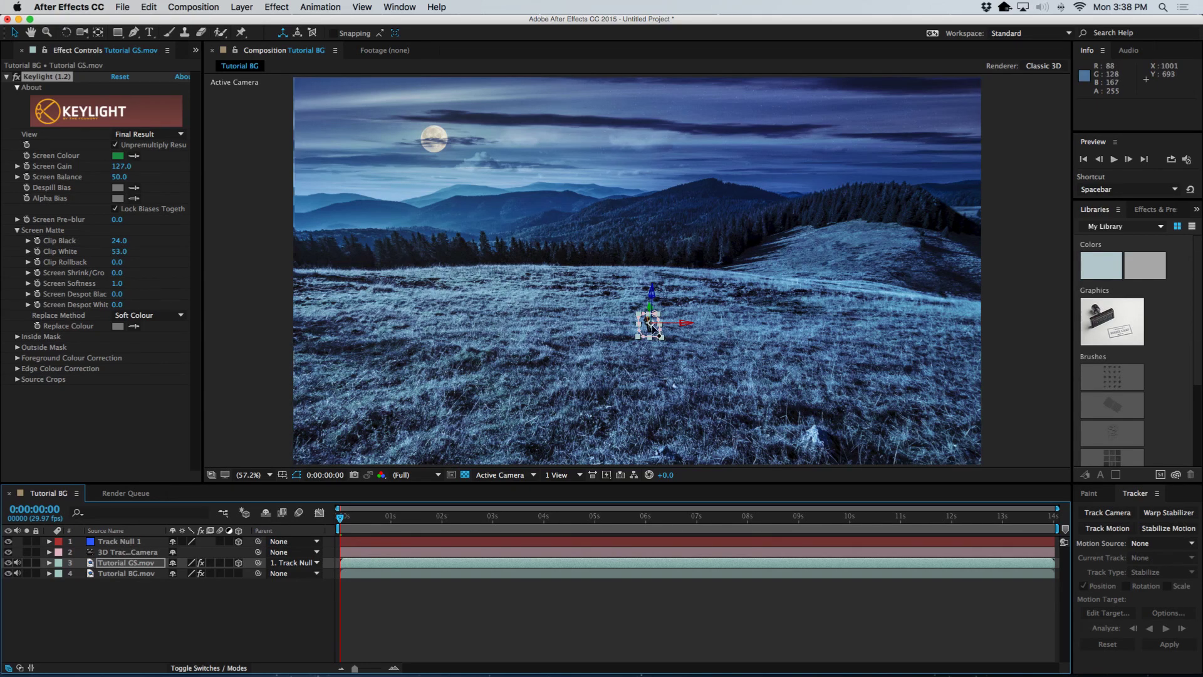
{"action": "key", "text": "space"}
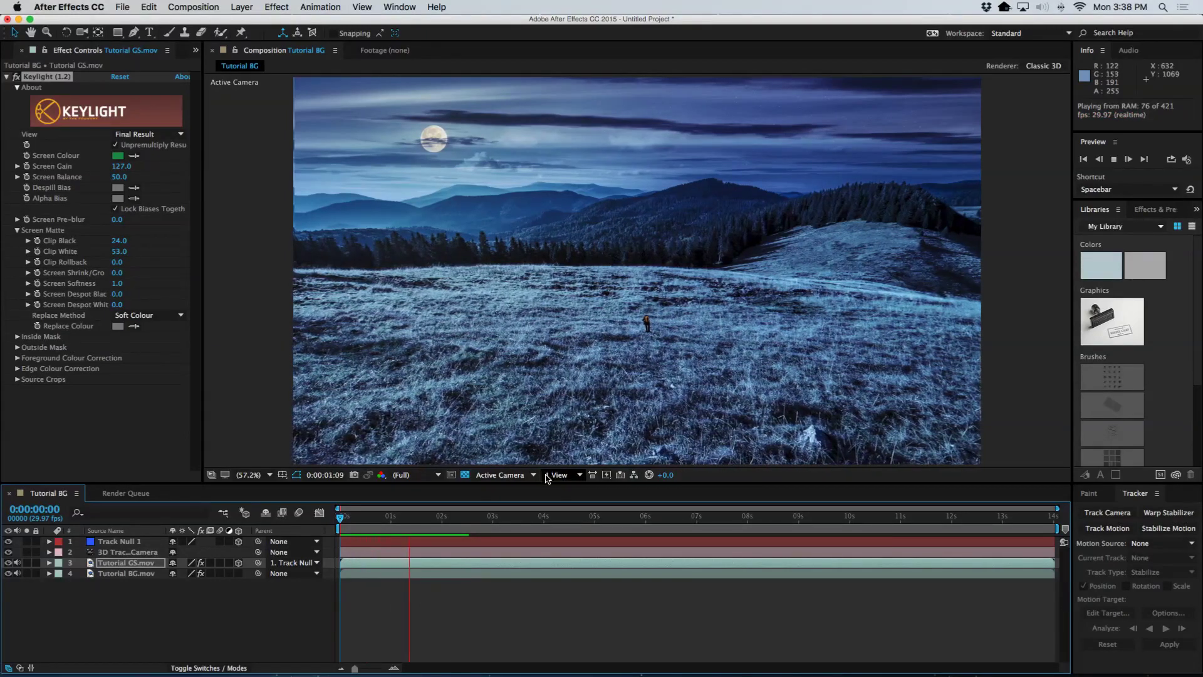
{"action": "key", "text": "space"}
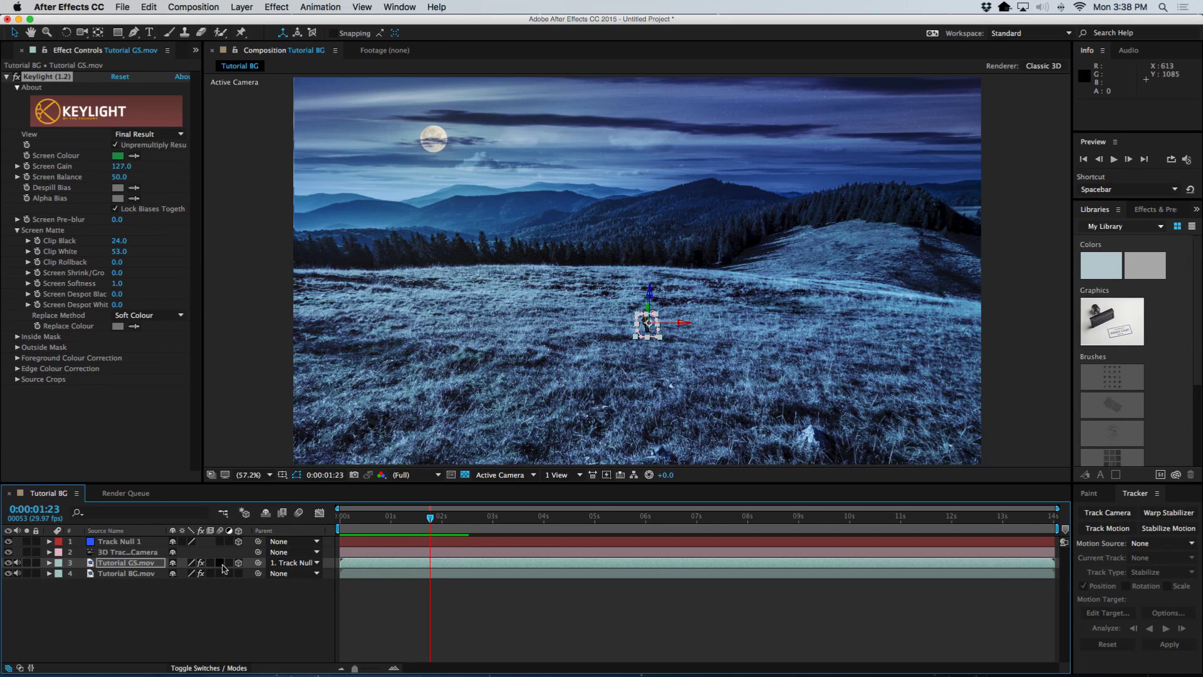
Reveal the Tutorial GS.mov layer's transform properties and set its Scale to 346%
{"action": "left_click", "coordinate": [49, 563]}
{"action": "left_click", "coordinate": [49, 562]}
{"action": "left_click", "coordinate": [128, 564]}
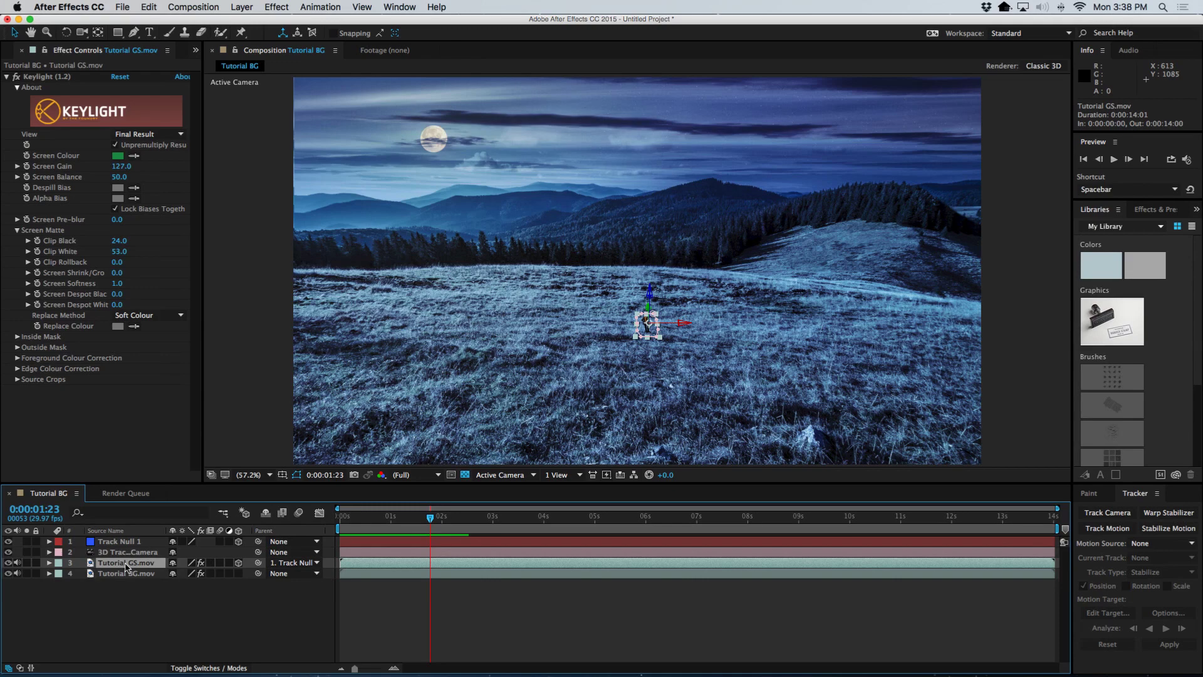
{"action": "key", "text": "s"}
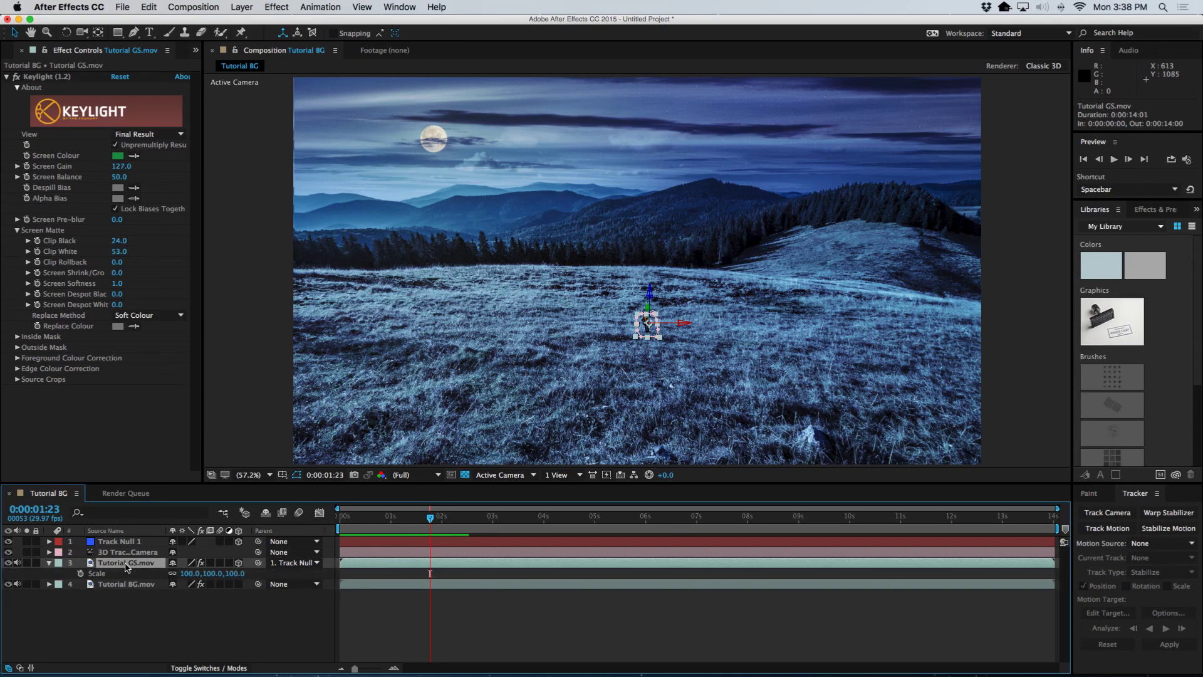
{"action": "left_click", "coordinate": [49, 563]}
{"action": "left_click", "coordinate": [49, 563]}
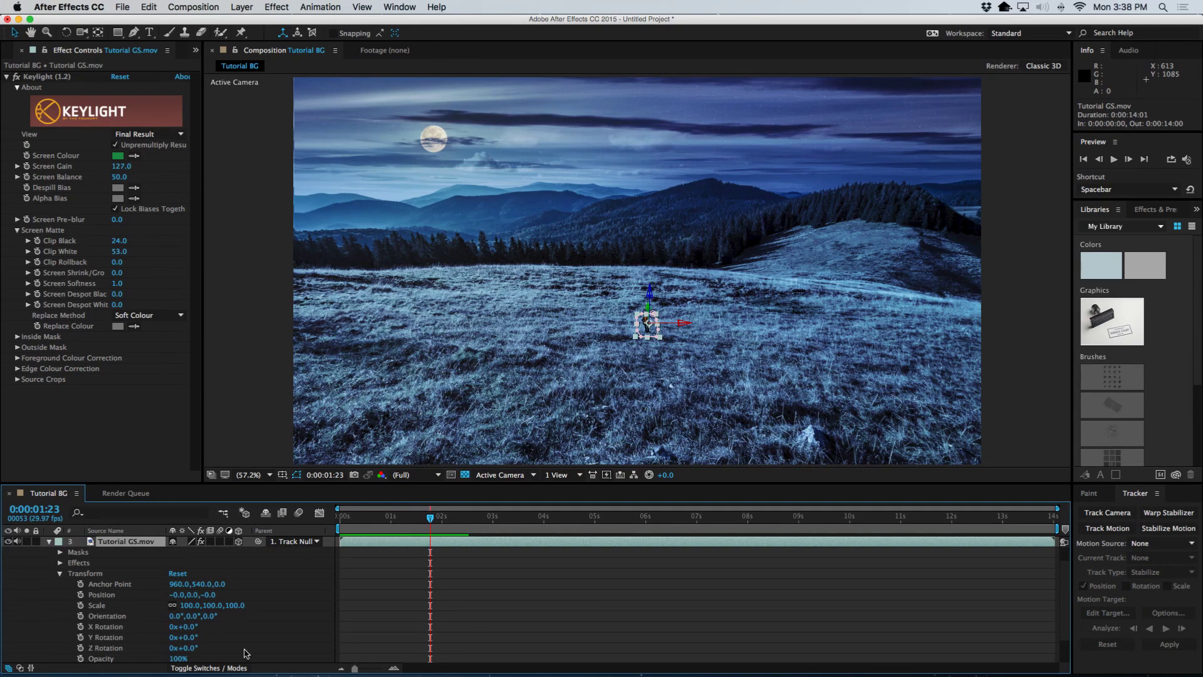
{"action": "left_click_drag", "start_coordinate": [210, 606], "coordinate": [399, 641]}
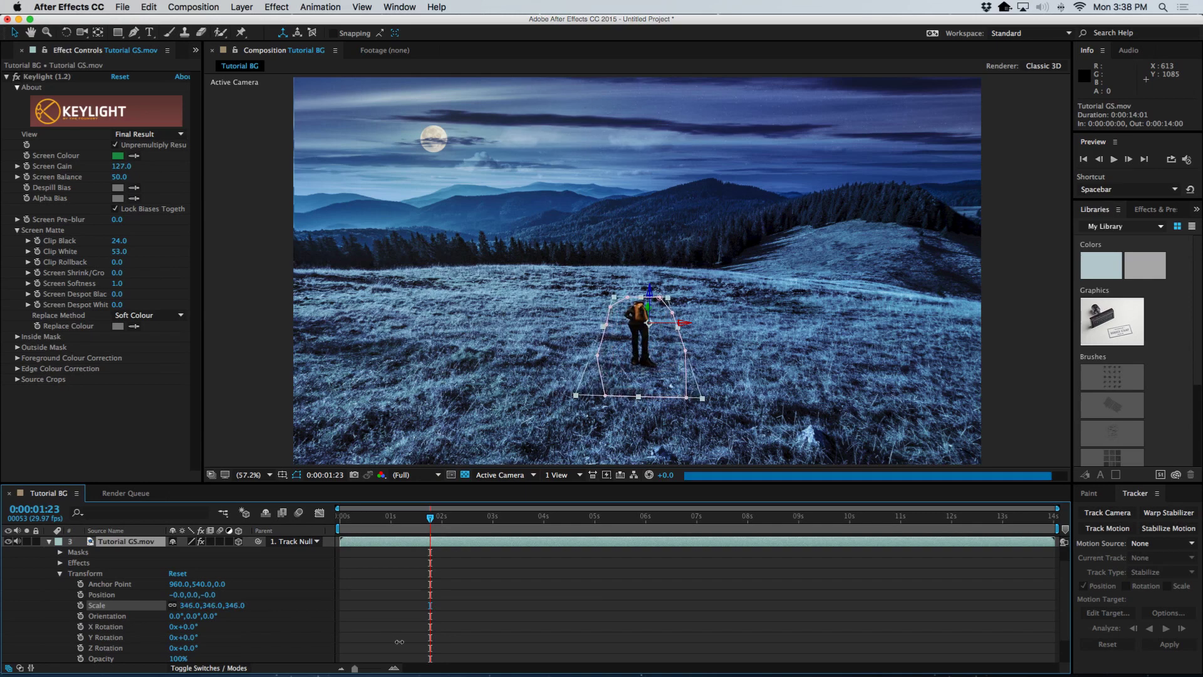
{"action": "left_click_drag", "start_coordinate": [399, 641], "coordinate": [401, 645]}
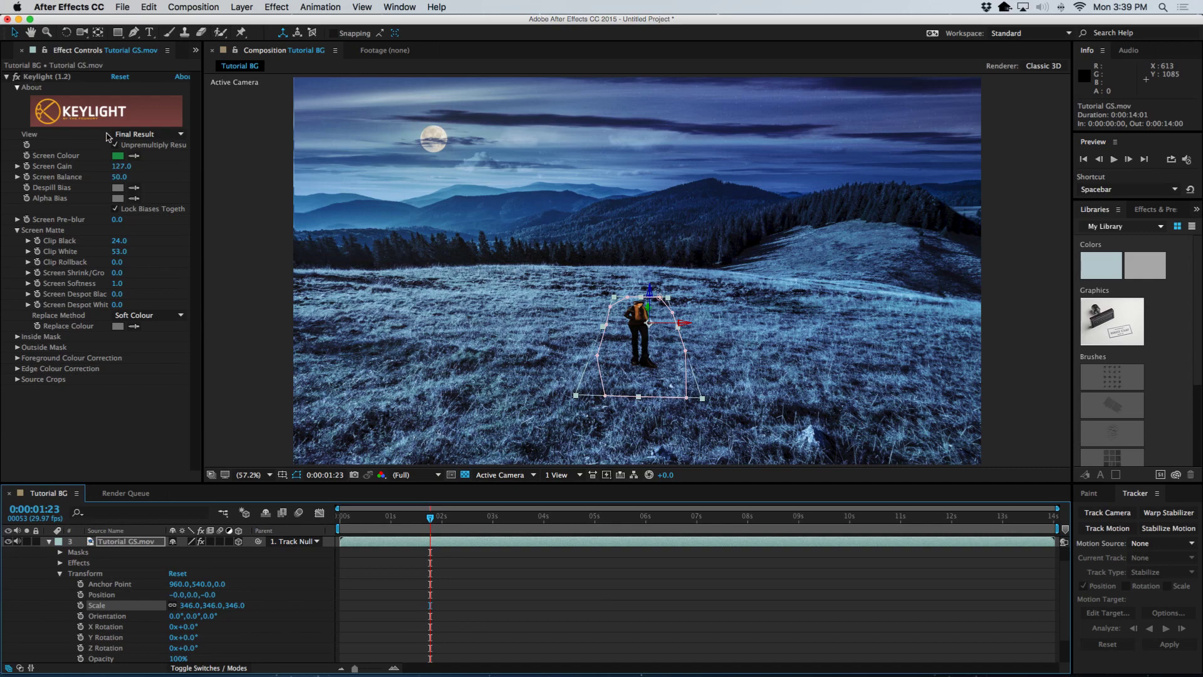
Rotate the Tutorial GS.mov layer upright about its X axis to an Orientation of 73.4°, 0°, 0°
{"action": "key", "text": "w"}
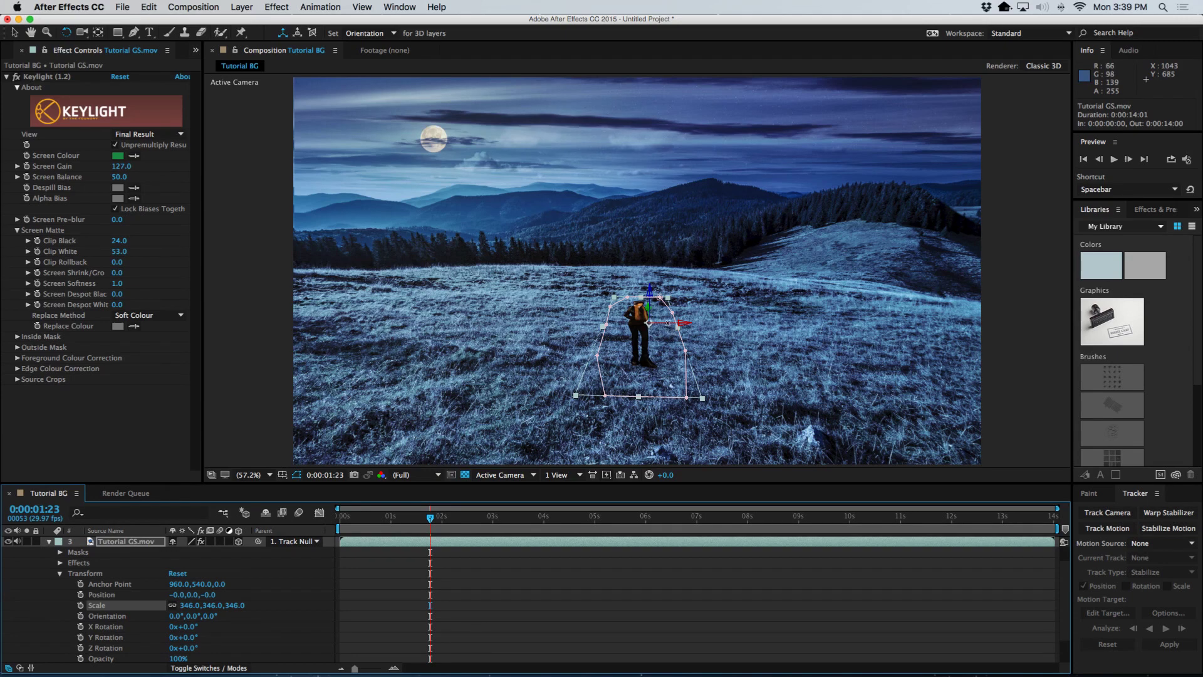
{"action": "left_click_drag", "start_coordinate": [666, 322], "coordinate": [658, 347]}
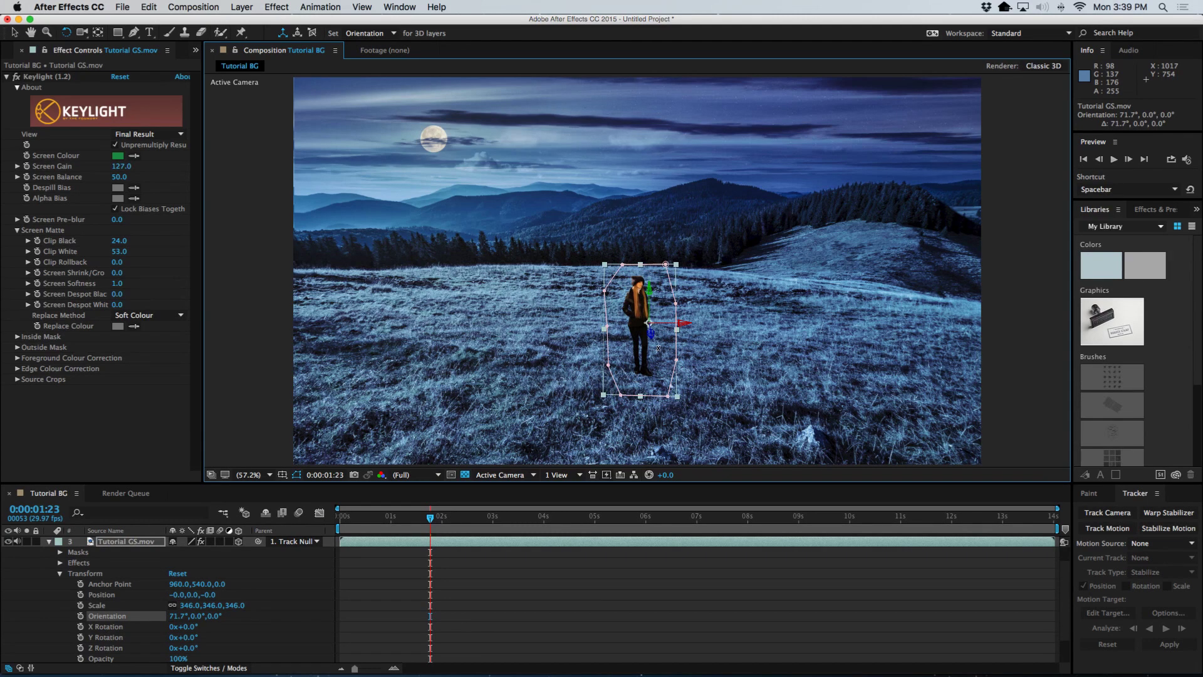
{"action": "mouse_move", "coordinate": [658, 348]}
{"action": "left_mouse_down"}
{"action": "mouse_move", "coordinate": [657, 327]}
{"action": "mouse_move", "coordinate": [653, 348]}
{"action": "left_mouse_up"}
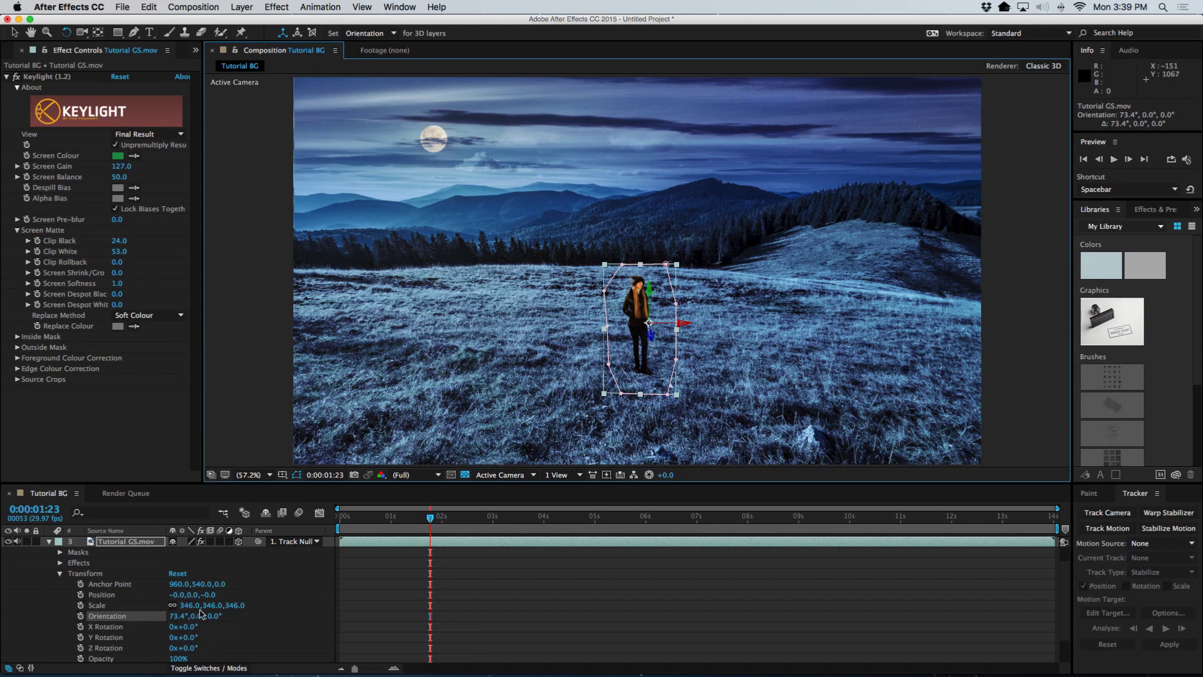
Set the Tutorial GS.mov layer's Scale to 503% and preview the woman against the moving background
{"action": "left_click_drag", "start_coordinate": [209, 609], "coordinate": [323, 624]}
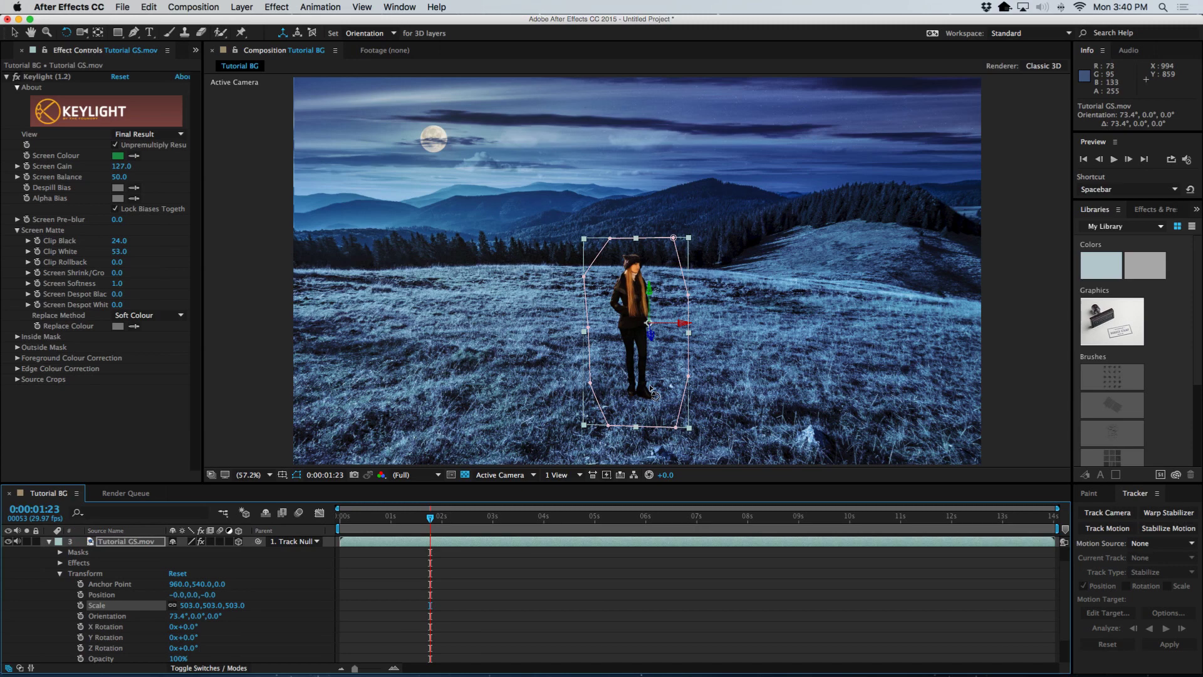
{"action": "key", "text": "space"}
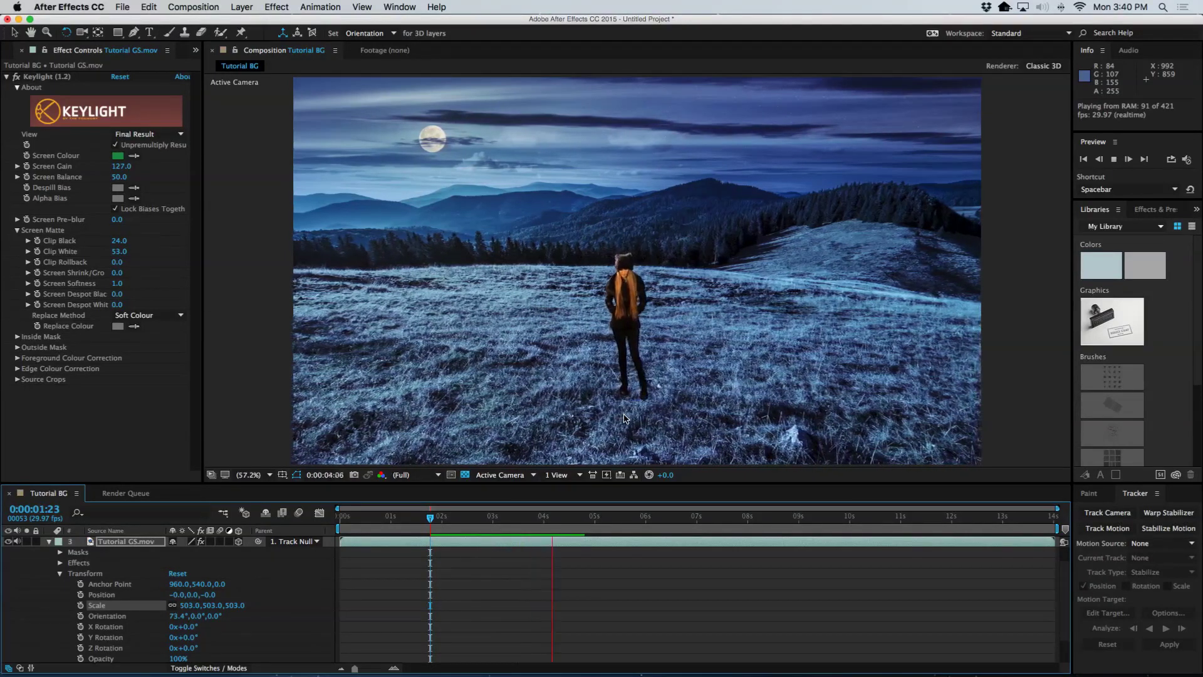
{"action": "key", "text": "space"}
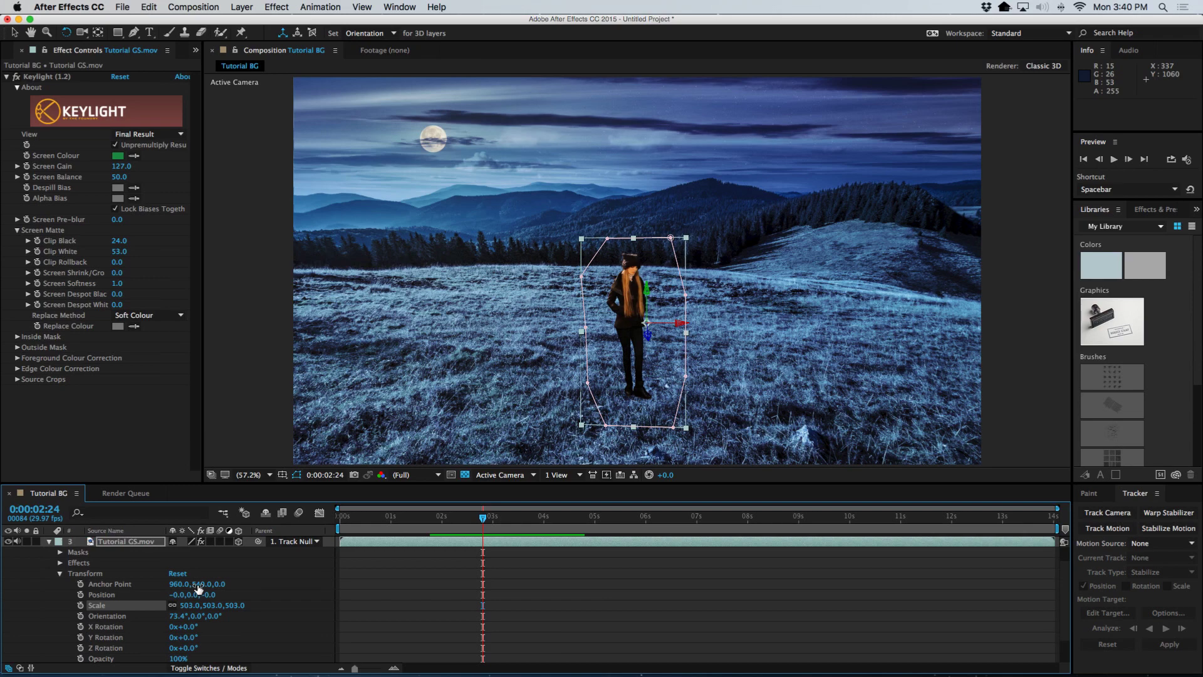
Set the Tutorial GS.mov layer's Anchor Point Y value to 903 and preview the composition from the start
{"action": "left_click_drag", "start_coordinate": [196, 585], "coordinate": [389, 625]}
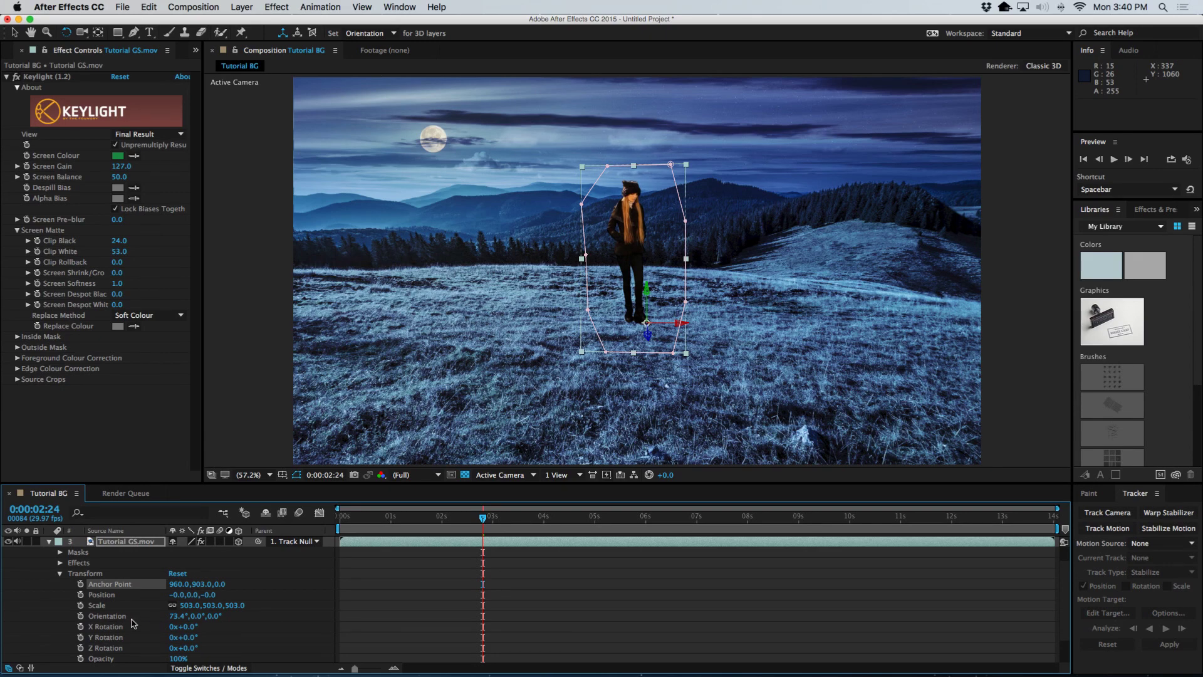
{"action": "left_click", "coordinate": [339, 522]}
{"action": "key", "text": "space"}
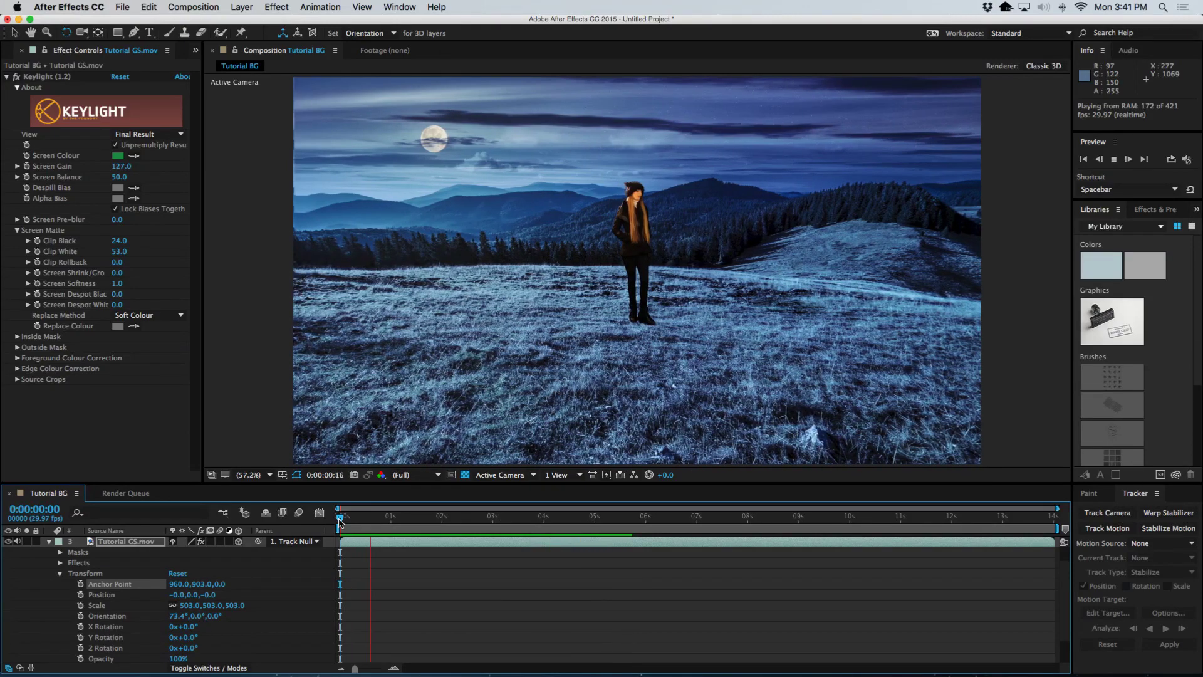
{"action": "key", "text": "space"}
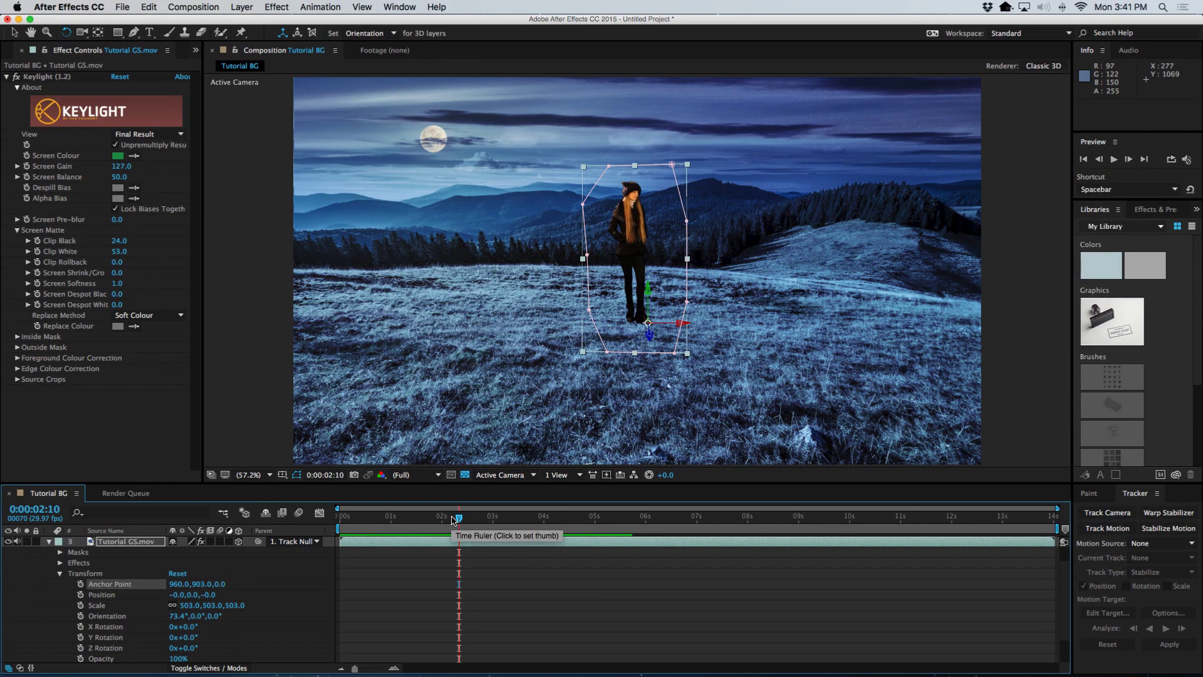
Play the composition from the first frame to check the tracked woman, and park the current time at 0:00:05:23
{"action": "left_click_drag", "start_coordinate": [460, 520], "coordinate": [337, 519]}
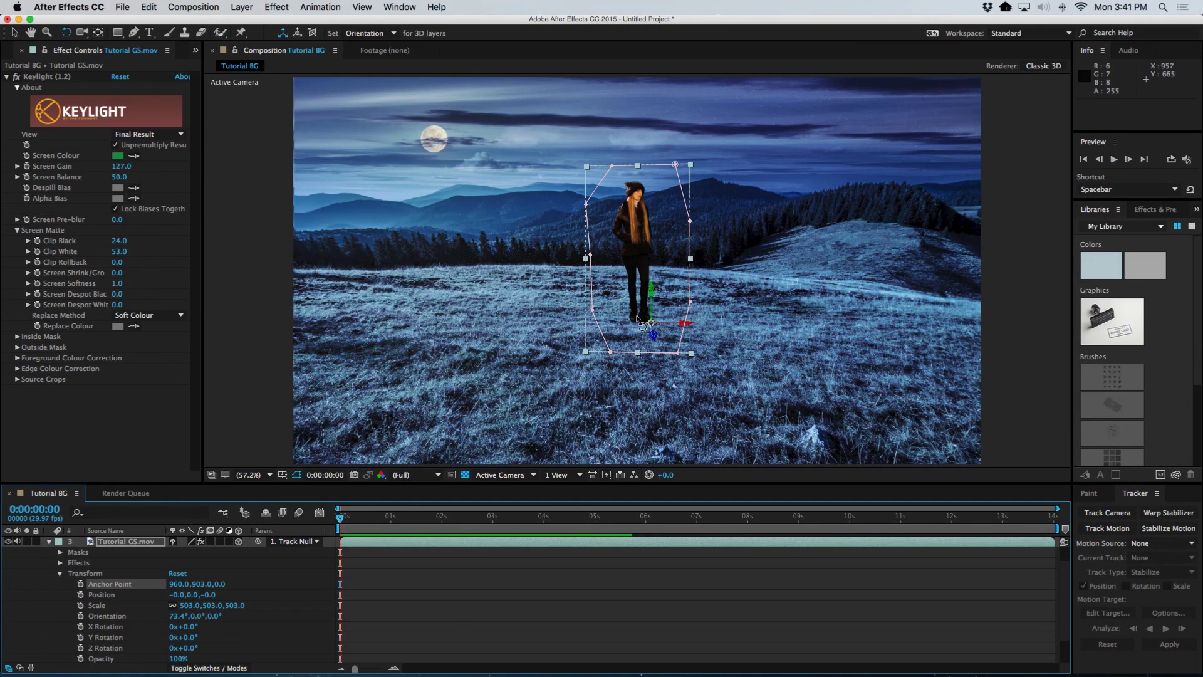
{"action": "key", "text": "space"}
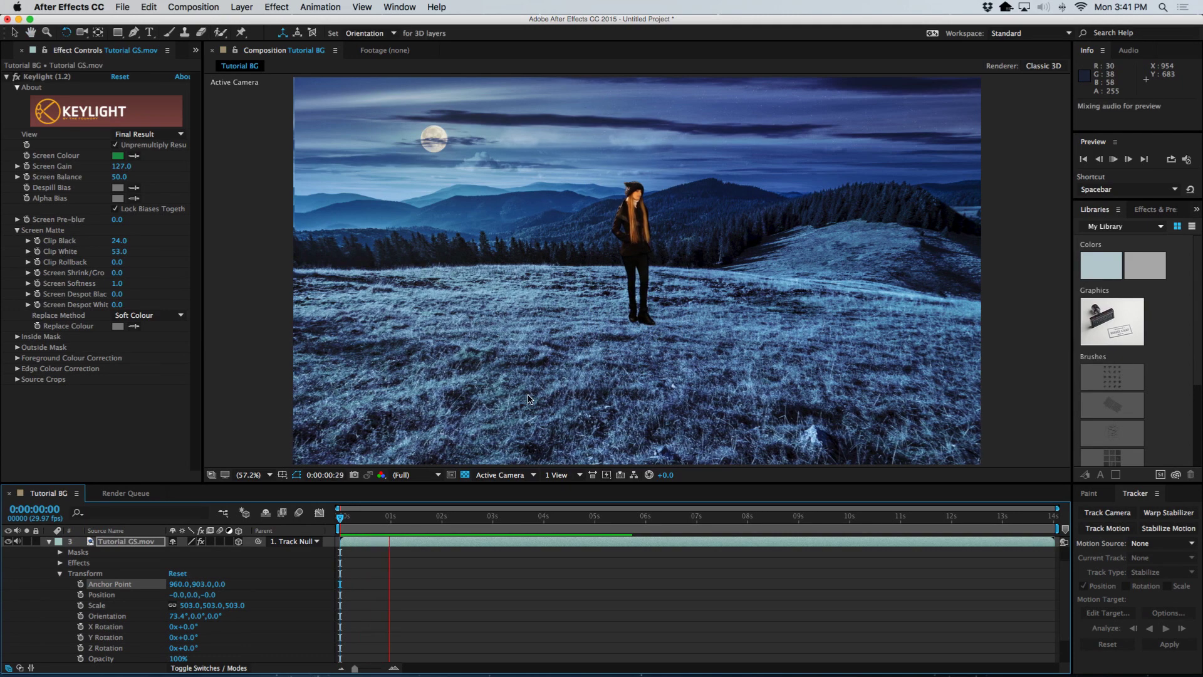
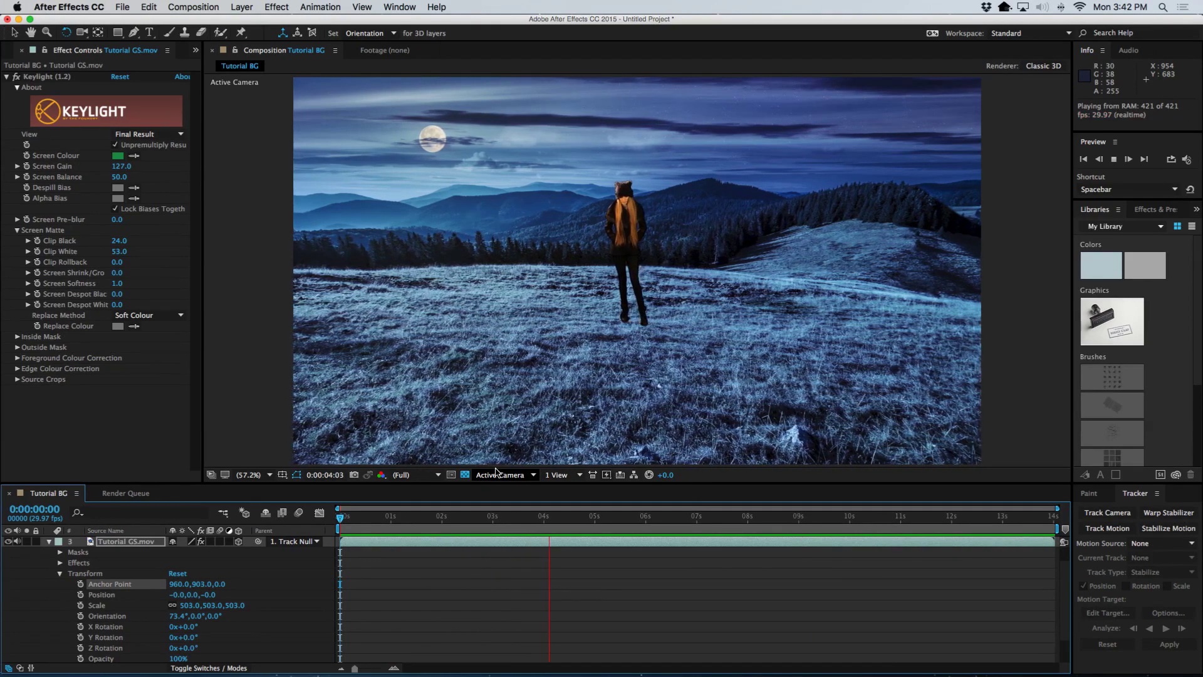
{"action": "key", "text": "space"}
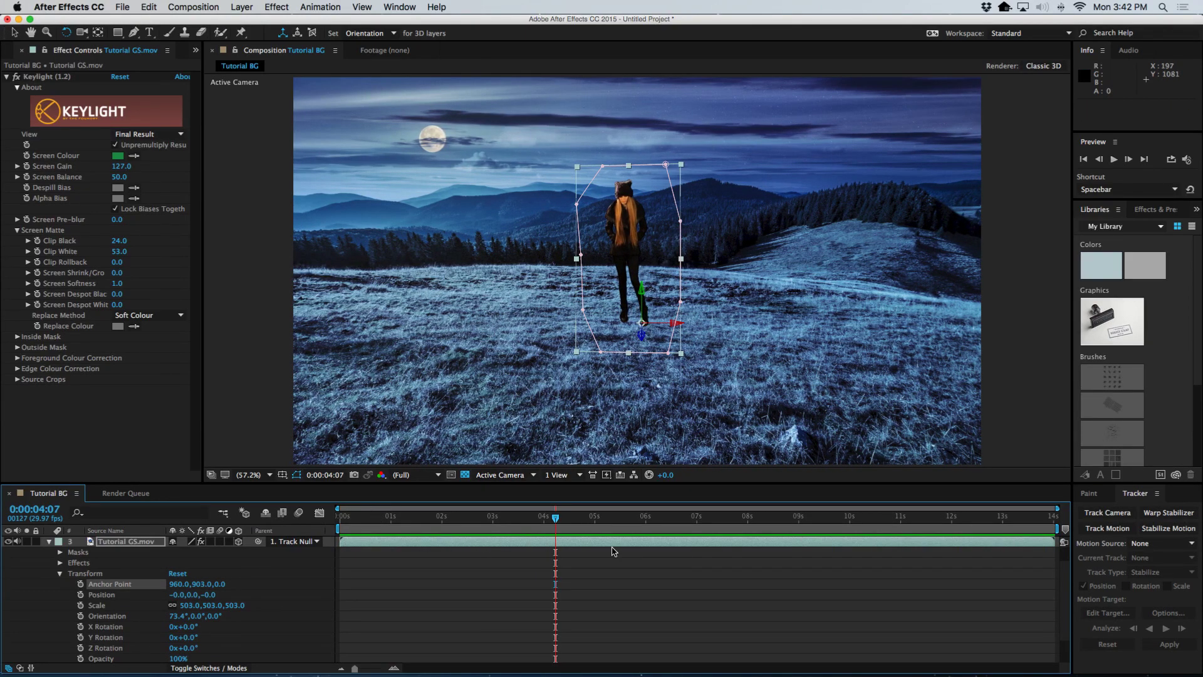
{"action": "left_click", "coordinate": [649, 517]}
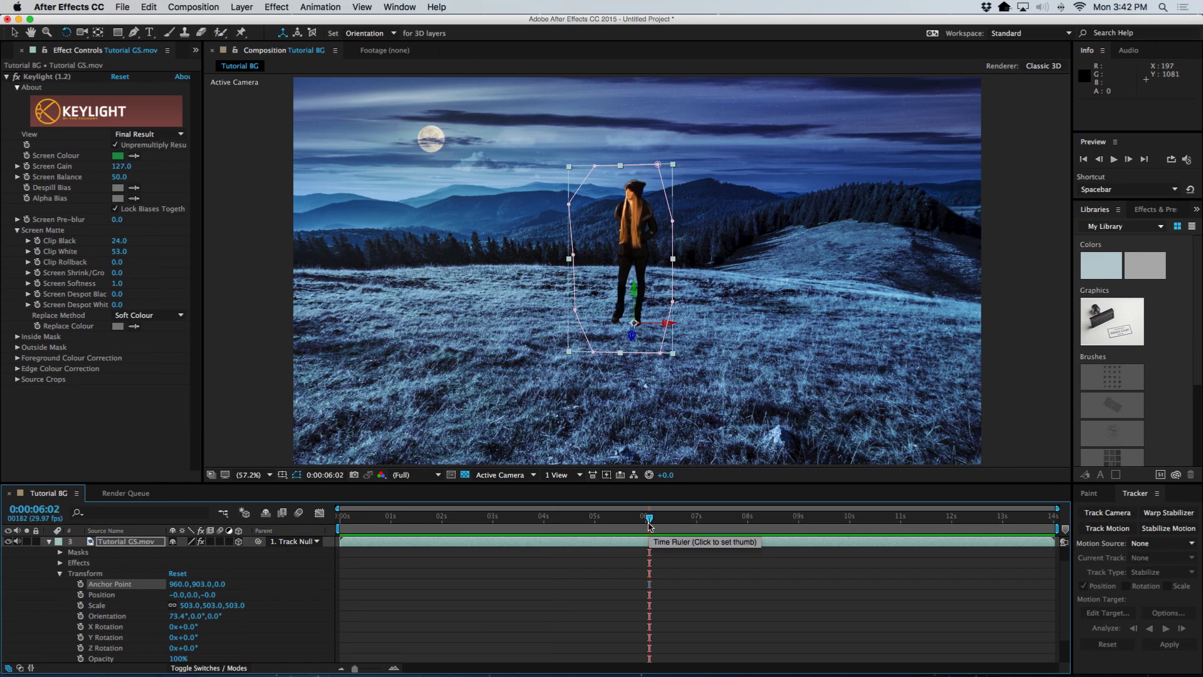
{"action": "left_click_drag", "start_coordinate": [650, 519], "coordinate": [635, 519]}
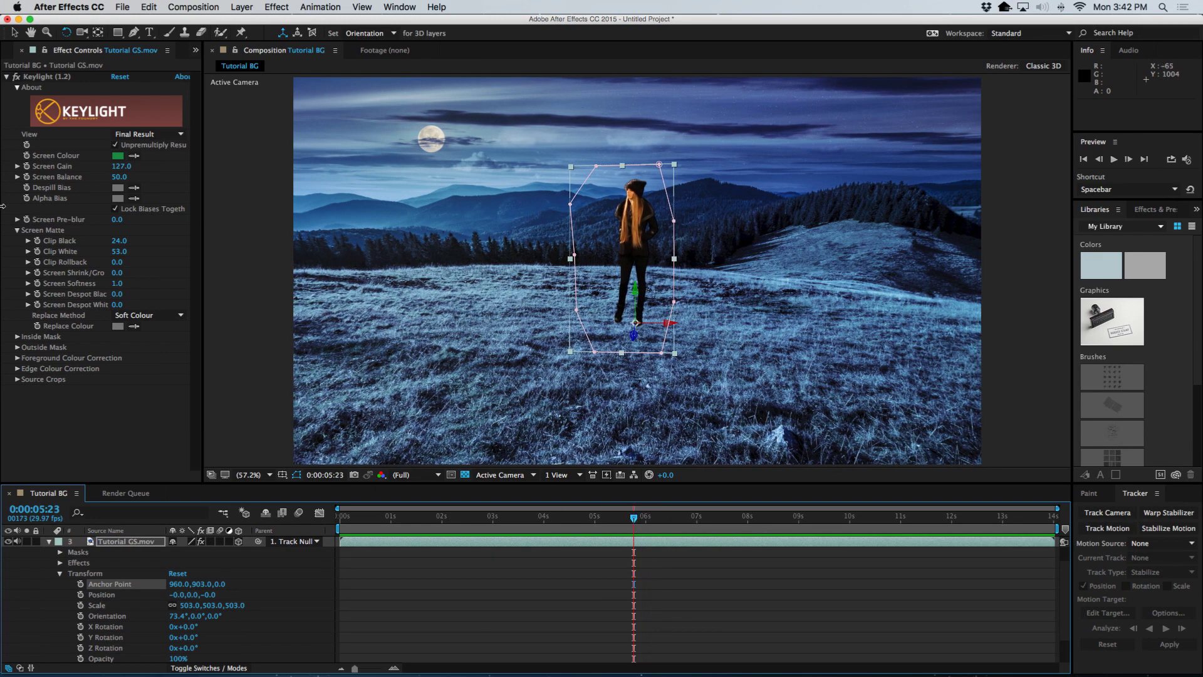
Apply Hue/Saturation to the Tutorial GS.mov layer and lower Master Saturation to about -29
{"action": "left_click", "coordinate": [7, 76]}
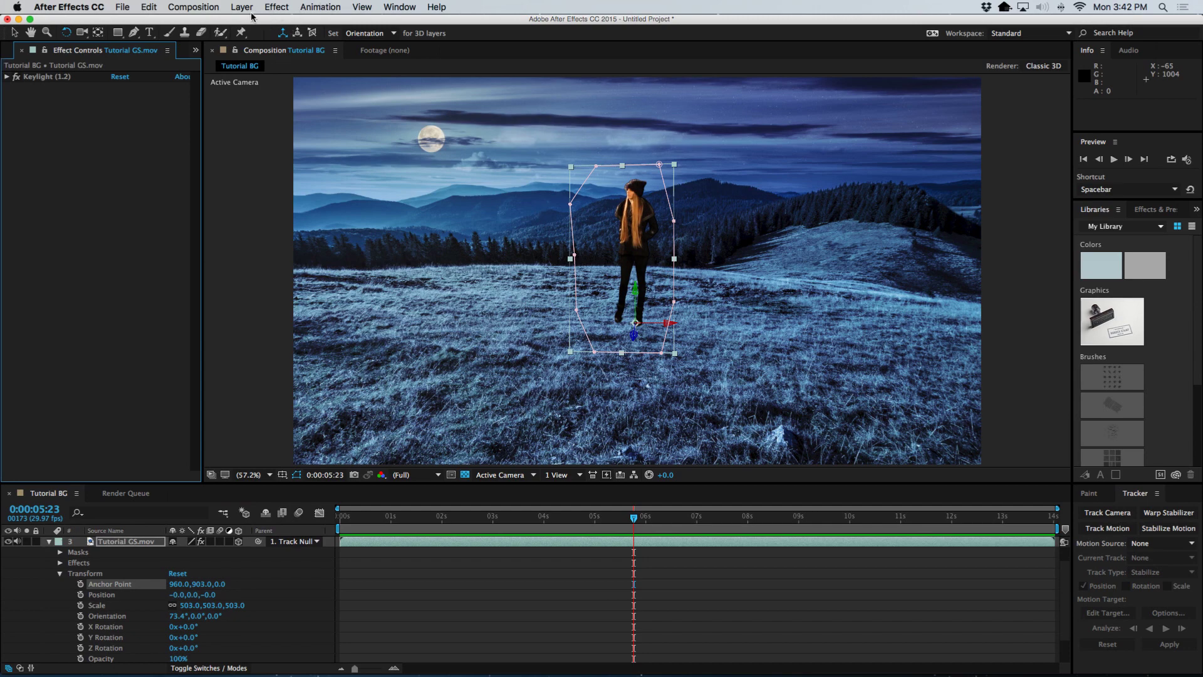
{"action": "left_click", "coordinate": [278, 7]}
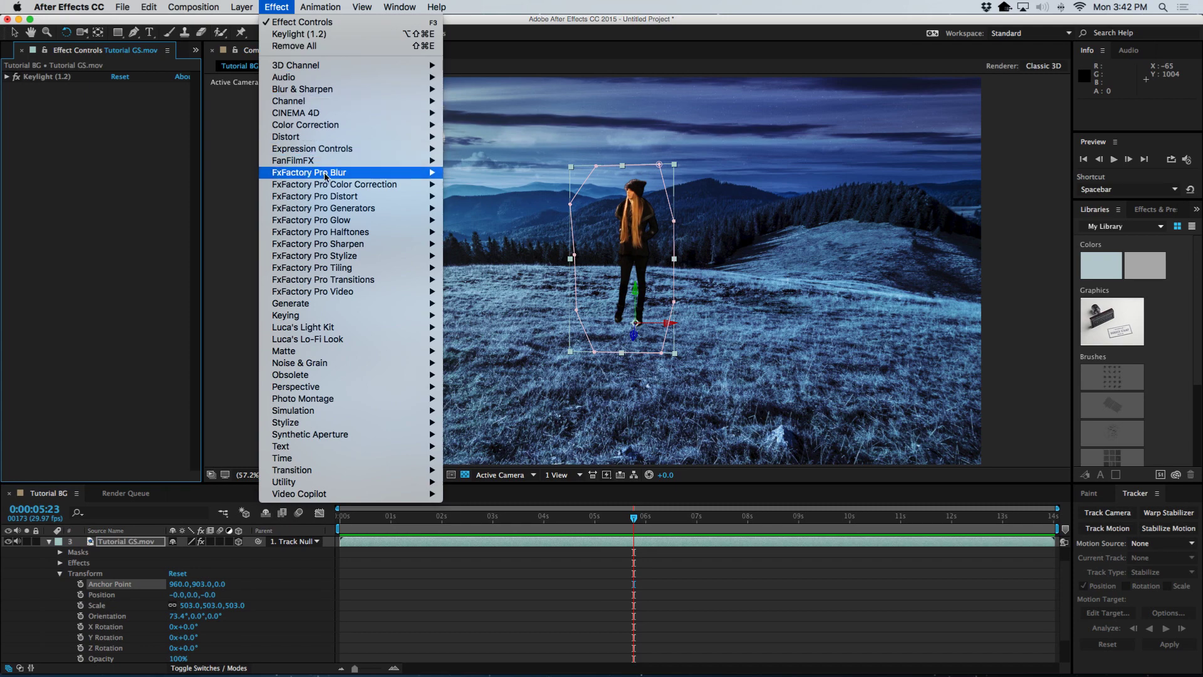
{"action": "mouse_move", "coordinate": [324, 176]}
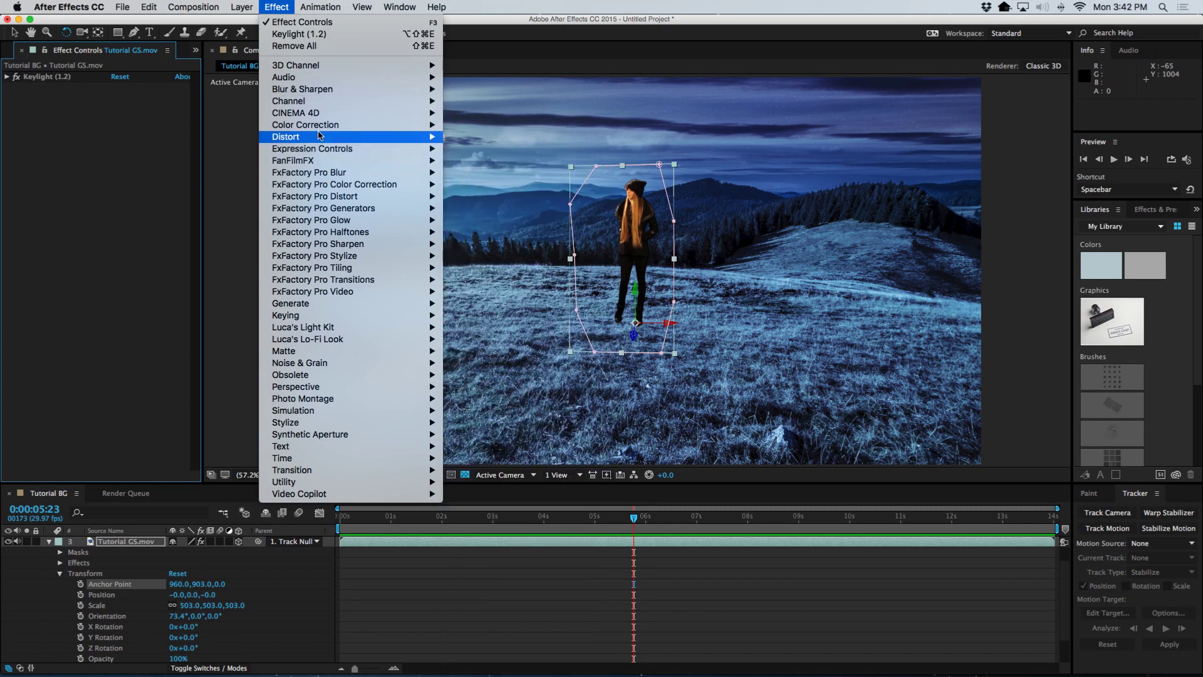
{"action": "mouse_move", "coordinate": [319, 128]}
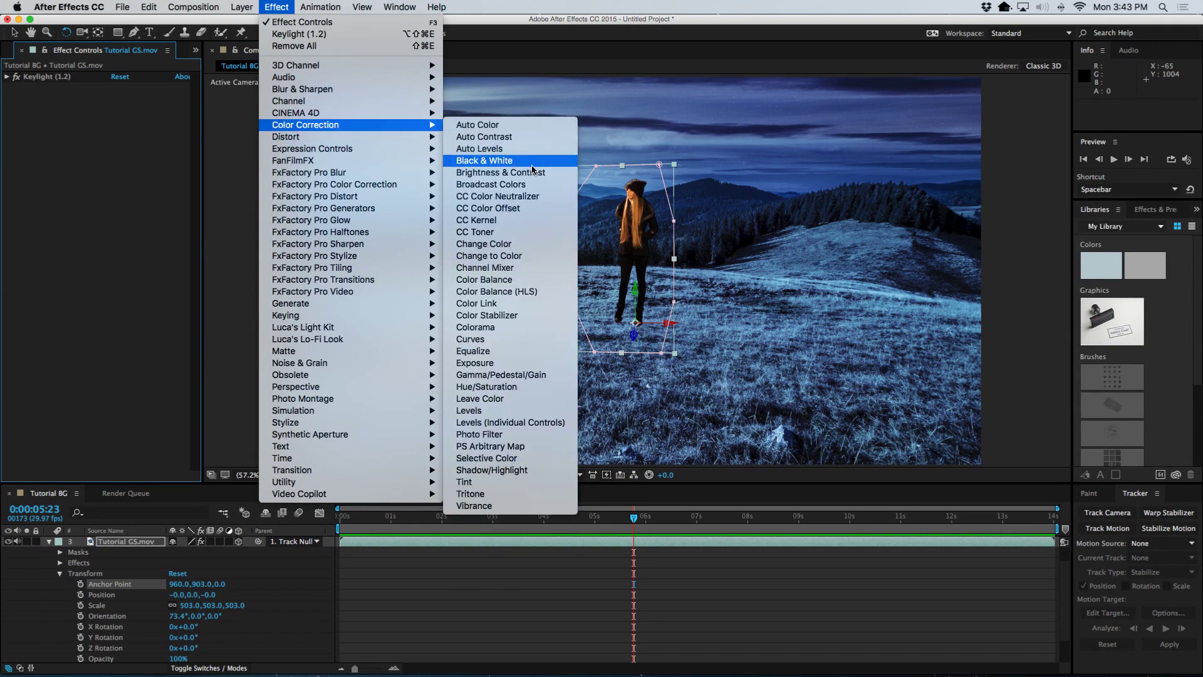
{"action": "left_click", "coordinate": [514, 392]}
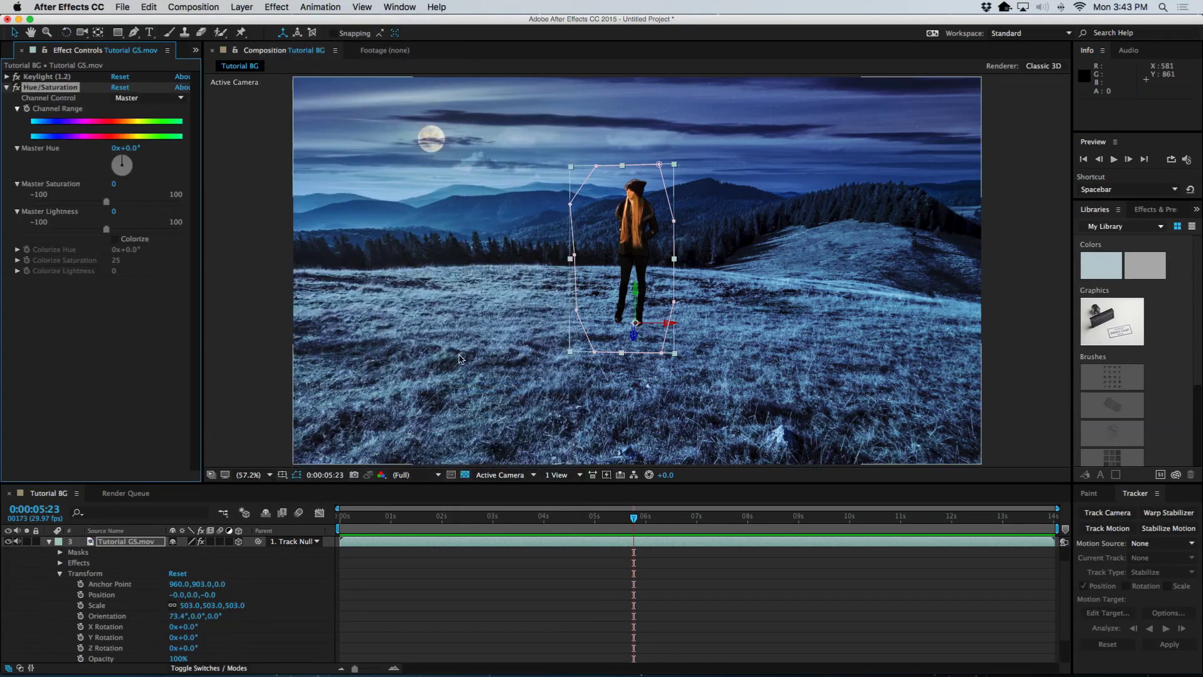
{"action": "left_click_drag", "start_coordinate": [106, 203], "coordinate": [86, 208]}
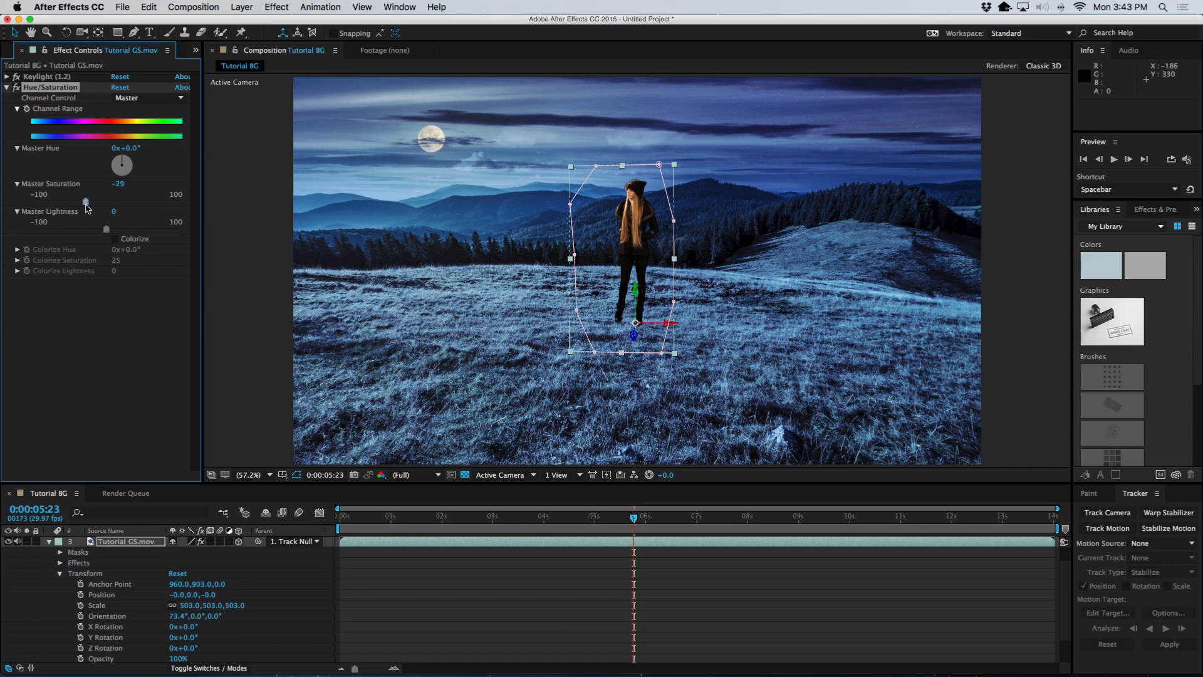
{"action": "left_click_drag", "start_coordinate": [87, 208], "coordinate": [85, 209]}
{"action": "left_click_drag", "start_coordinate": [87, 209], "coordinate": [88, 209]}
{"action": "left_click", "coordinate": [6, 88]}
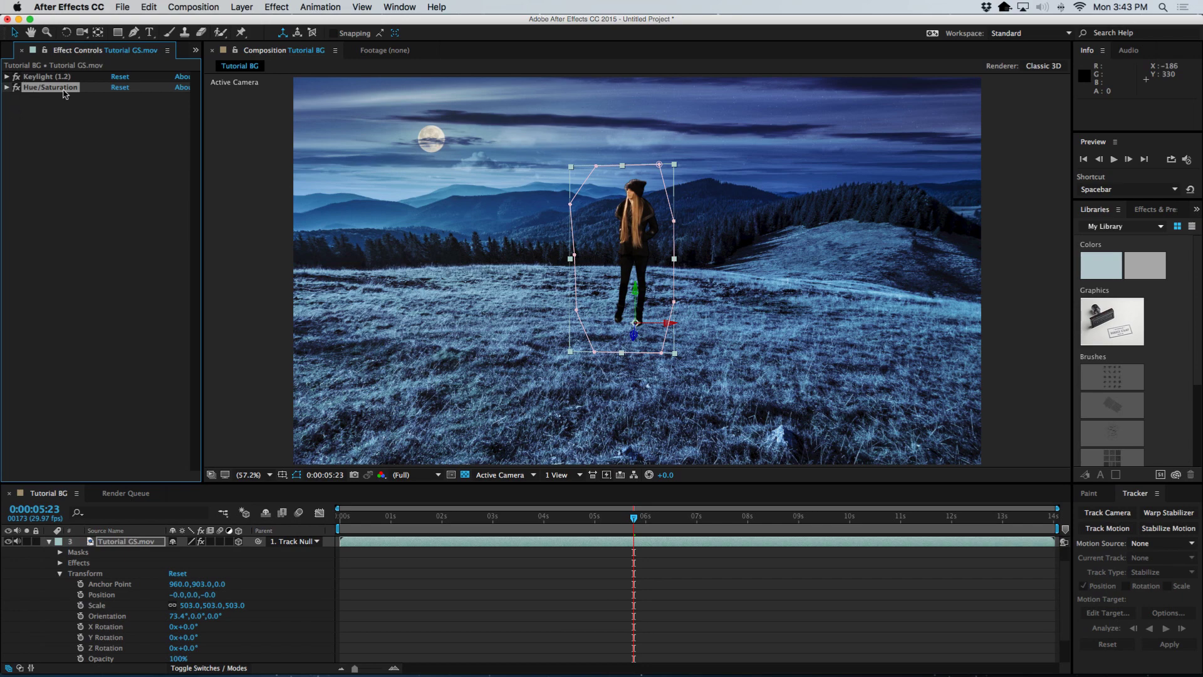
Apply the Tint colour-correction effect to the Tutorial GS.mov layer
{"action": "left_click", "coordinate": [277, 7]}
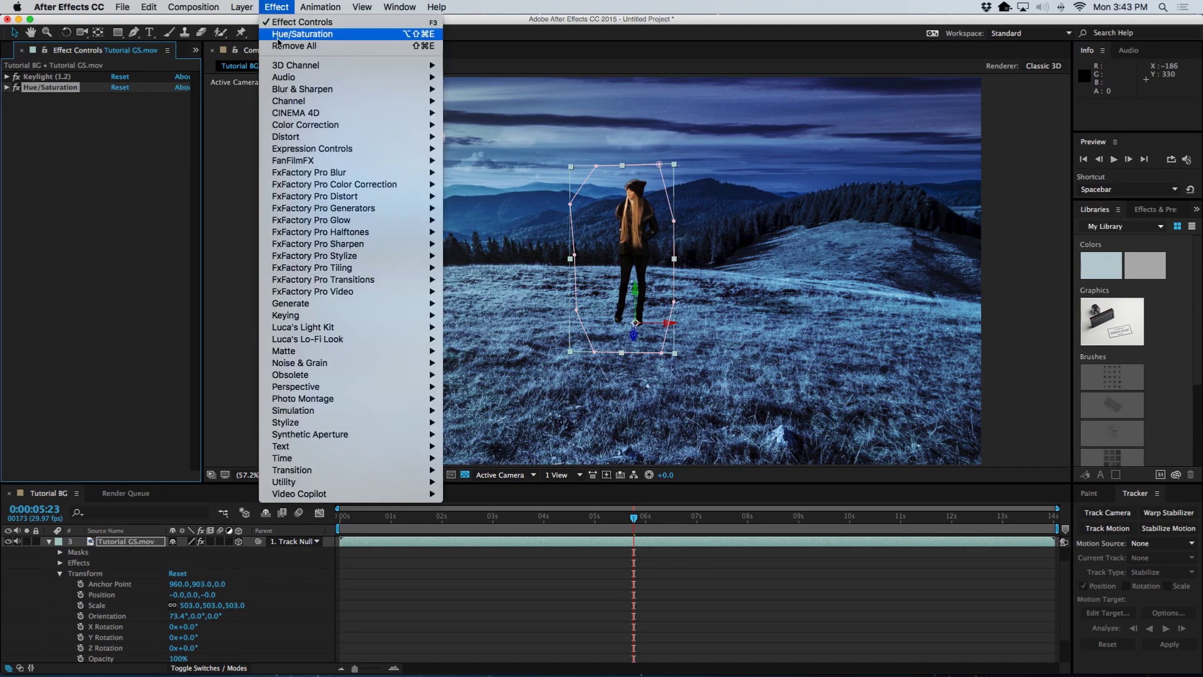
{"action": "mouse_move", "coordinate": [284, 126]}
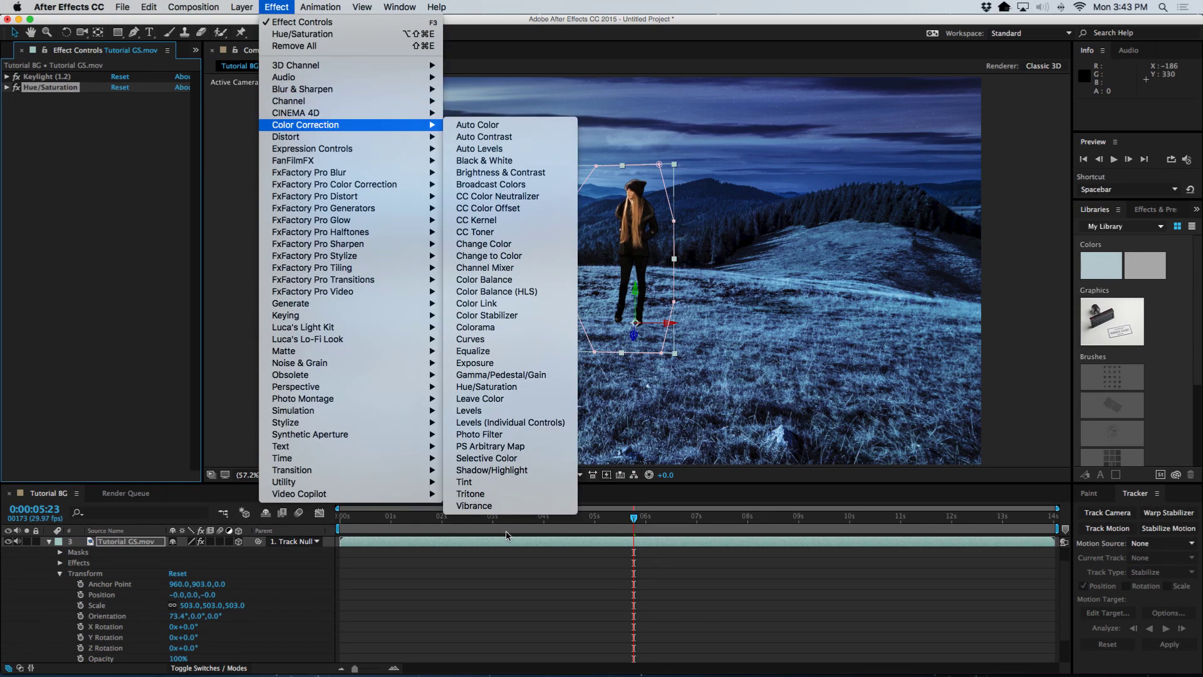
{"action": "left_click", "coordinate": [479, 485]}
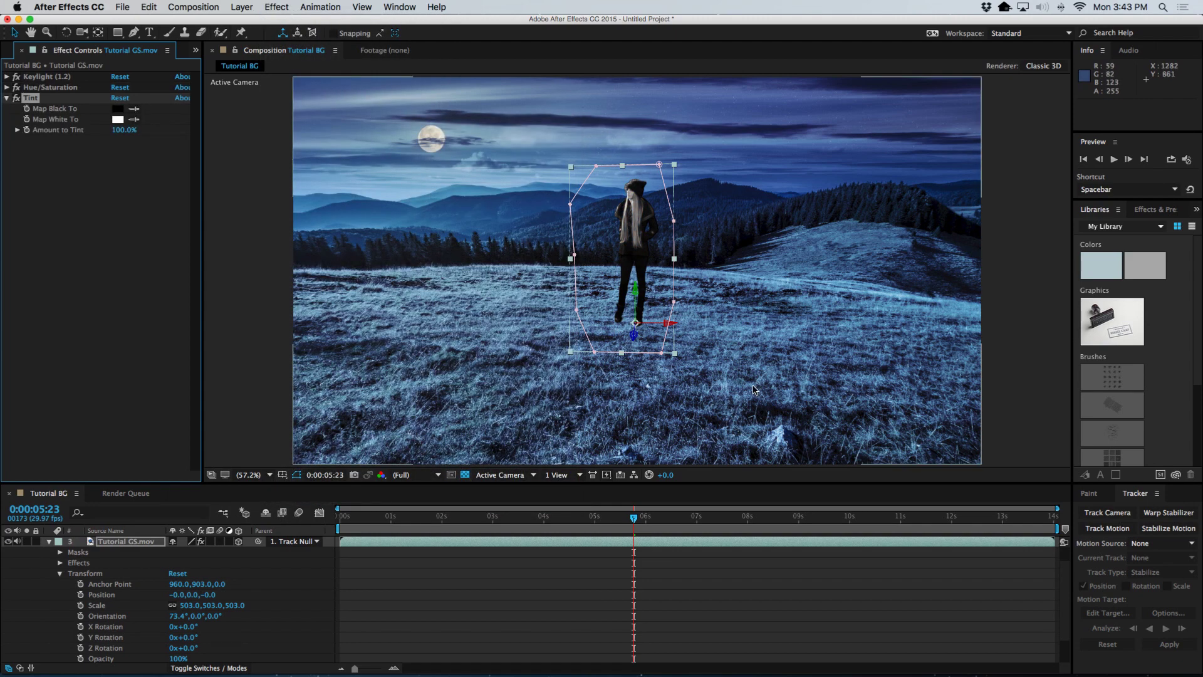
Sample the Tint effect's Map Black To and Map White To colours from the dark and light parts of the background grass
{"action": "left_click", "coordinate": [132, 110]}
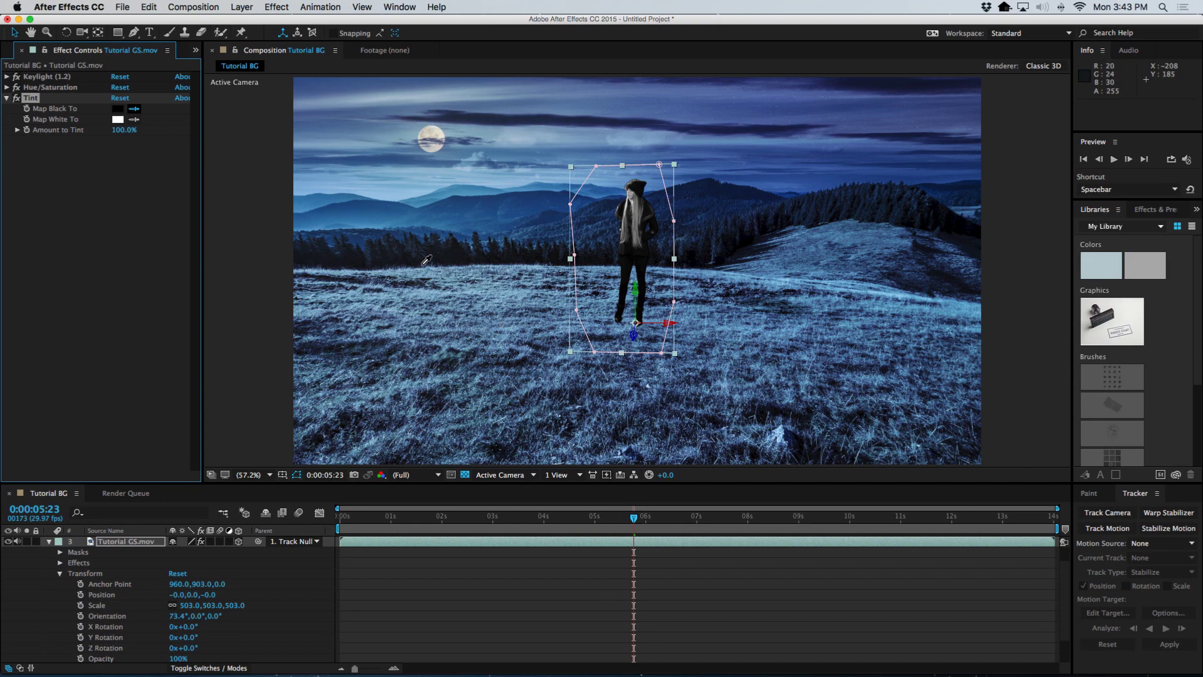
{"action": "left_click", "coordinate": [535, 339]}
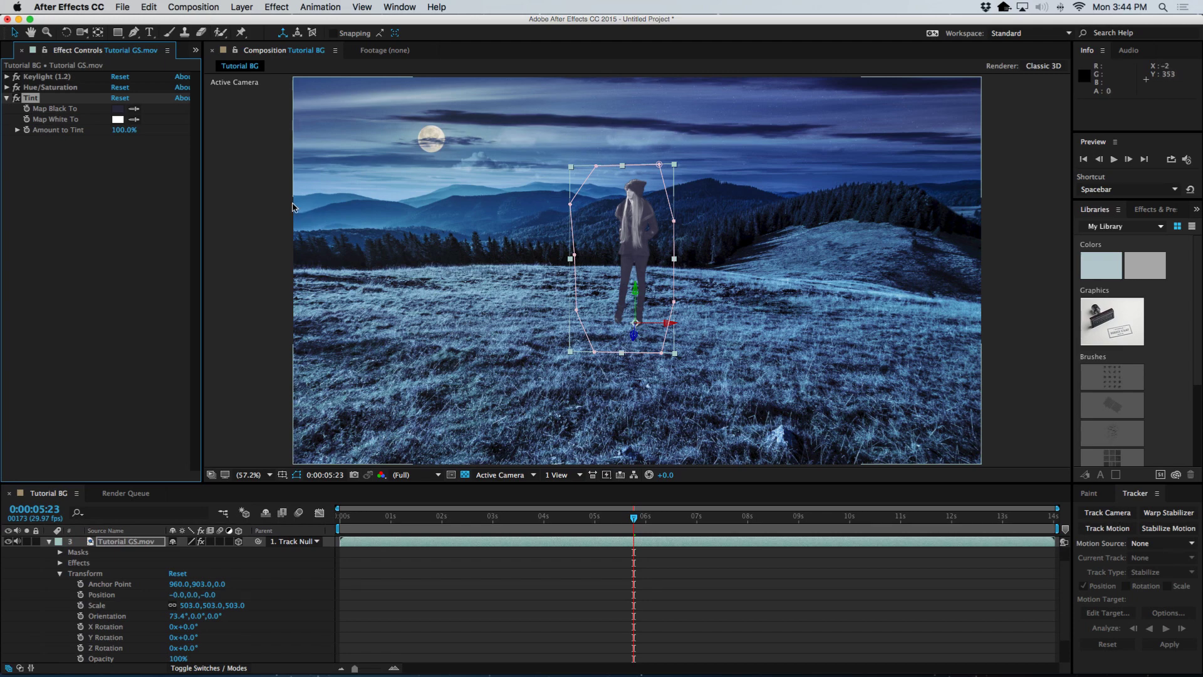
{"action": "left_click", "coordinate": [133, 119]}
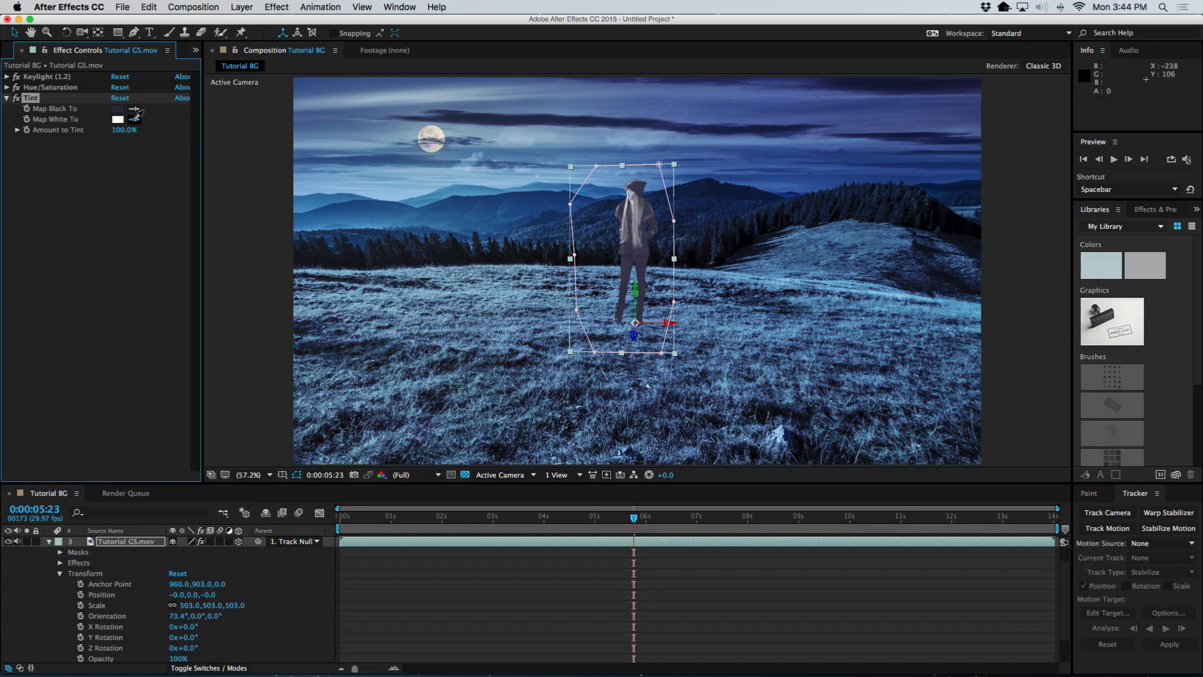
{"action": "left_click", "coordinate": [502, 331]}
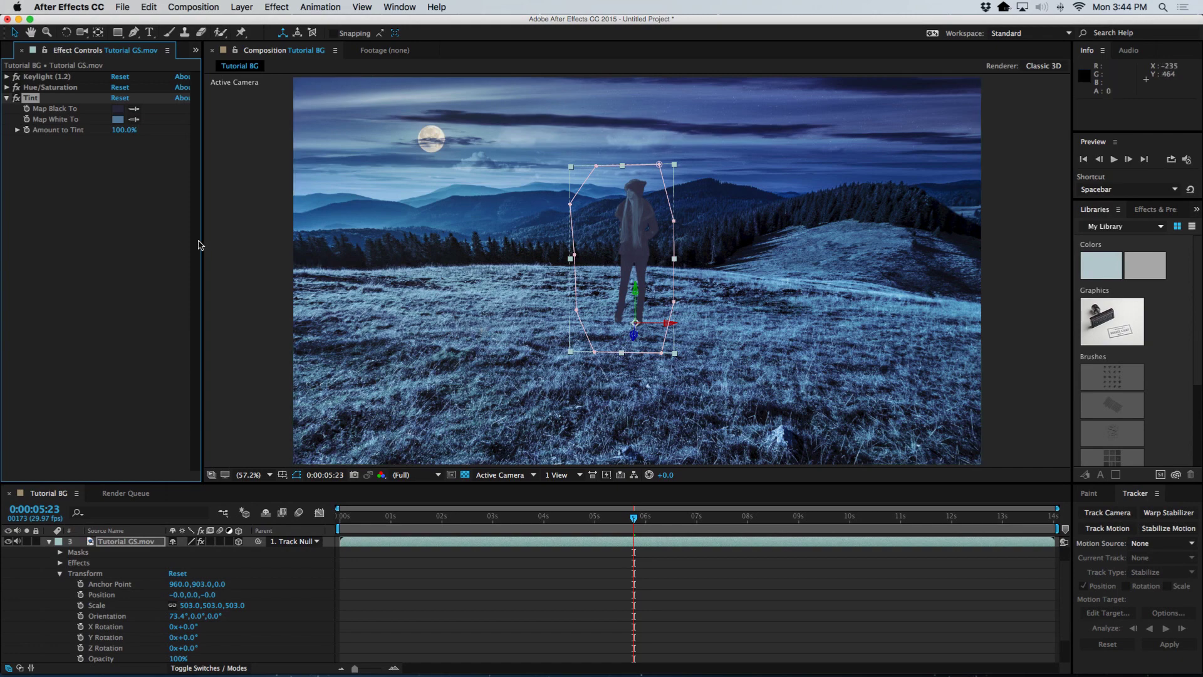
Darken the Tint effect's Map Black To colour to the deep navy 0C0B19
{"action": "left_click", "coordinate": [117, 110]}
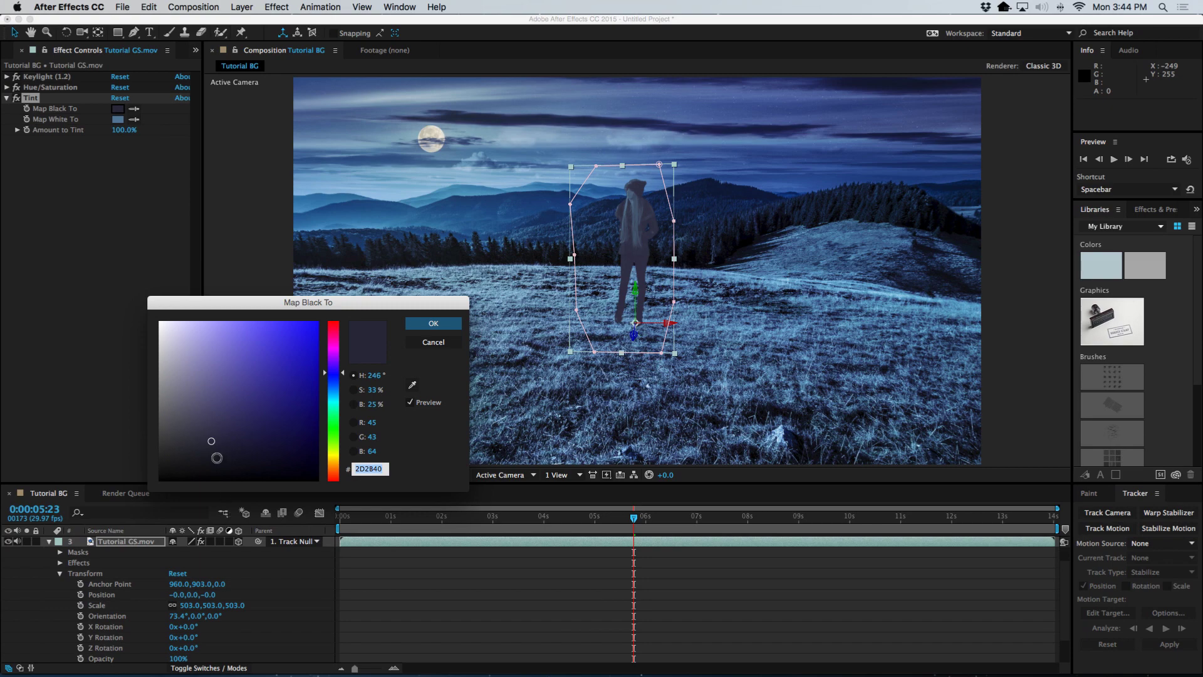
{"action": "mouse_move", "coordinate": [211, 442]}
{"action": "left_mouse_down"}
{"action": "mouse_move", "coordinate": [206, 456]}
{"action": "mouse_move", "coordinate": [232, 458]}
{"action": "left_mouse_up"}
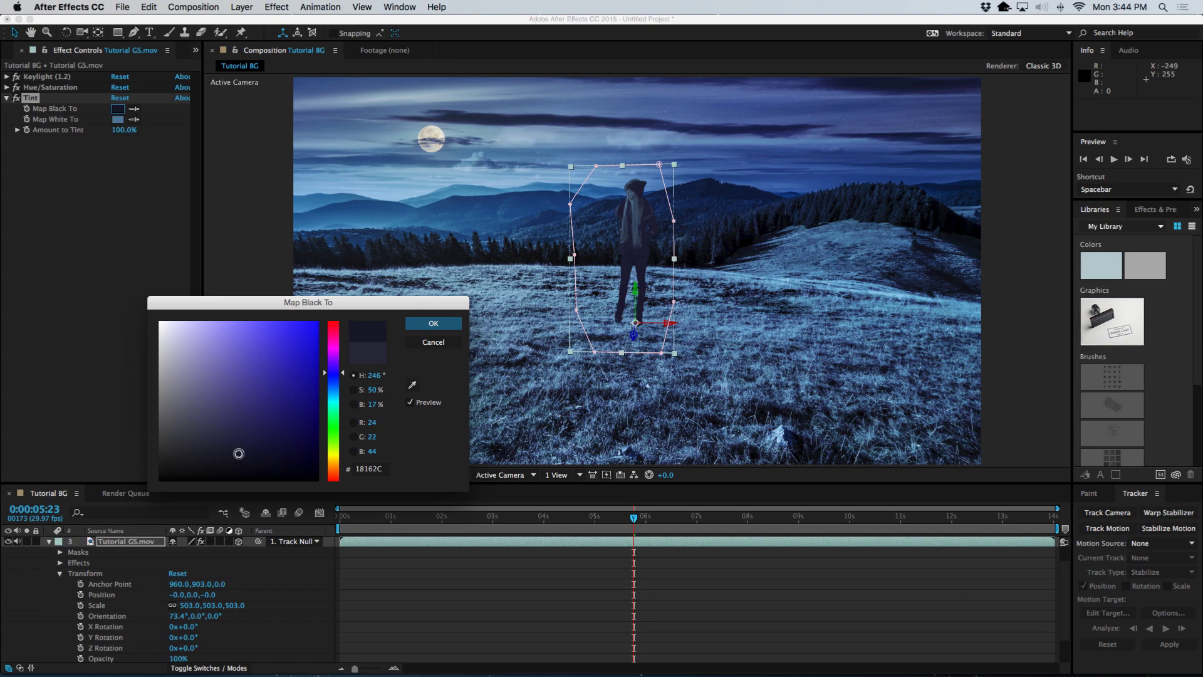
{"action": "left_click_drag", "start_coordinate": [241, 453], "coordinate": [251, 455]}
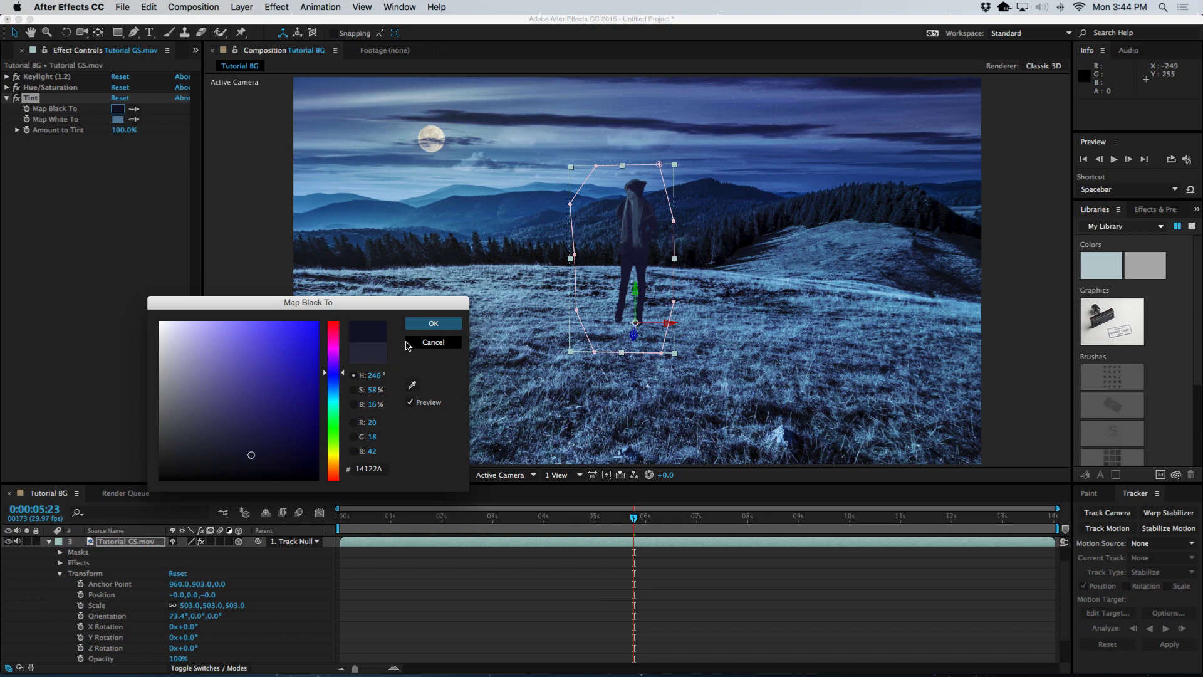
{"action": "left_click", "coordinate": [250, 465]}
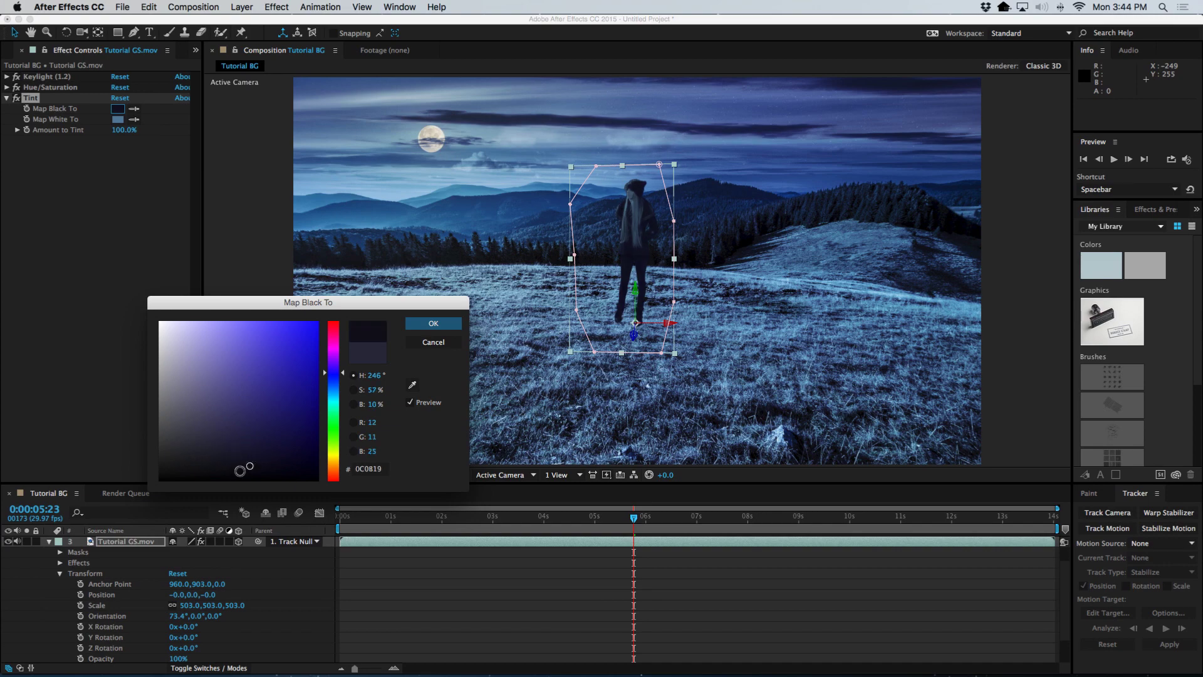
{"action": "left_click", "coordinate": [435, 327]}
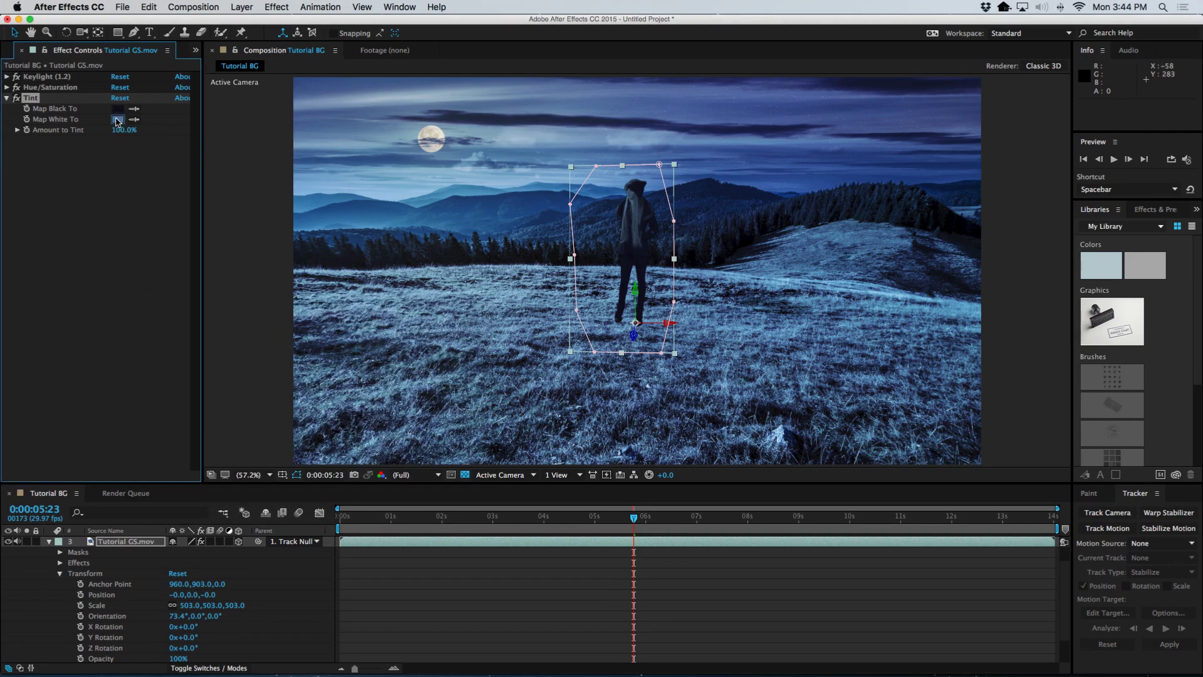
Brighten the Tint effect's Map White To colour to the light blue 78ADD7
{"action": "left_click", "coordinate": [117, 120]}
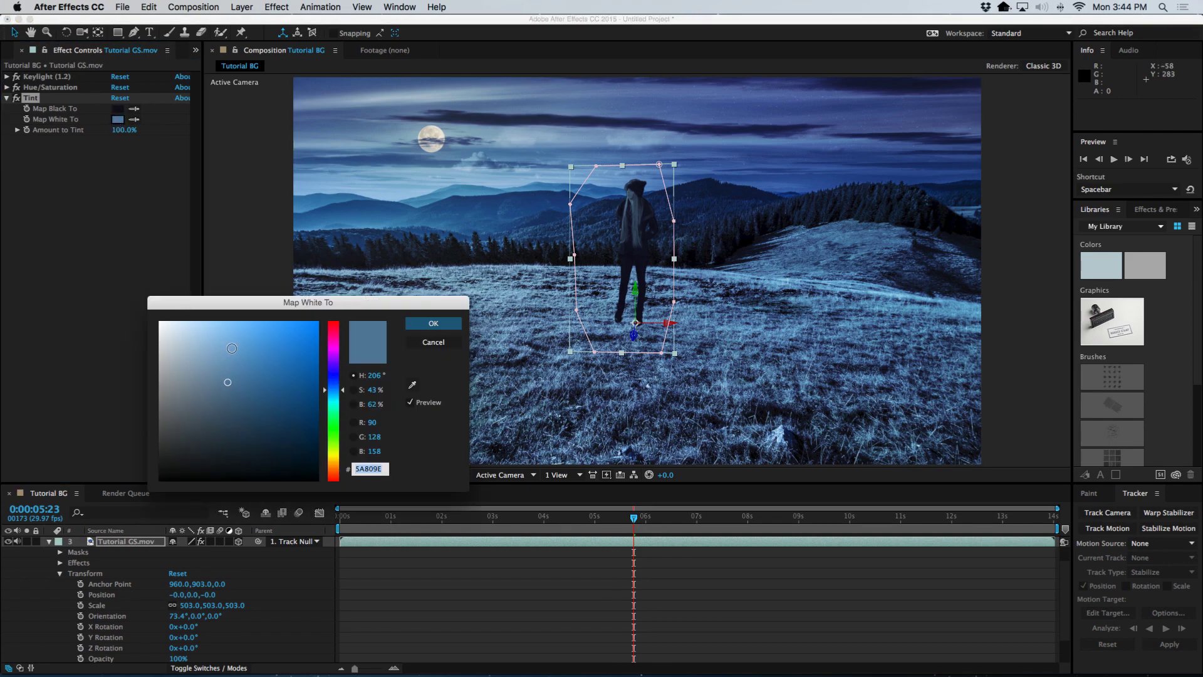
{"action": "left_click", "coordinate": [231, 348]}
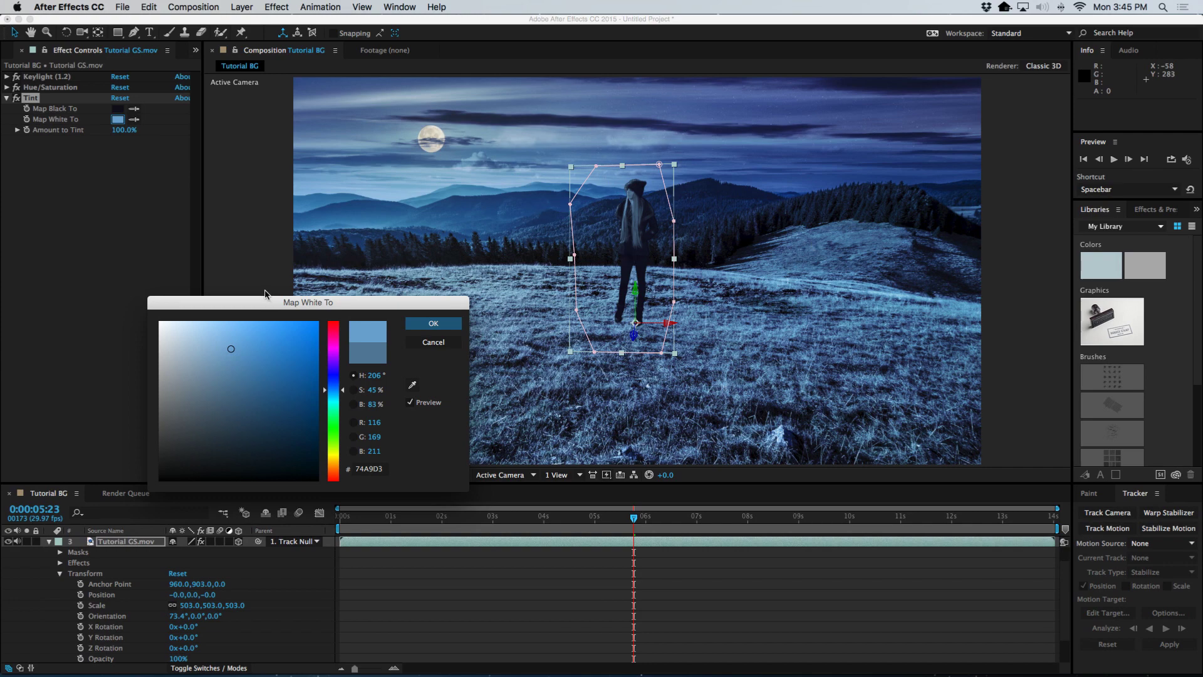
{"action": "left_click", "coordinate": [219, 346]}
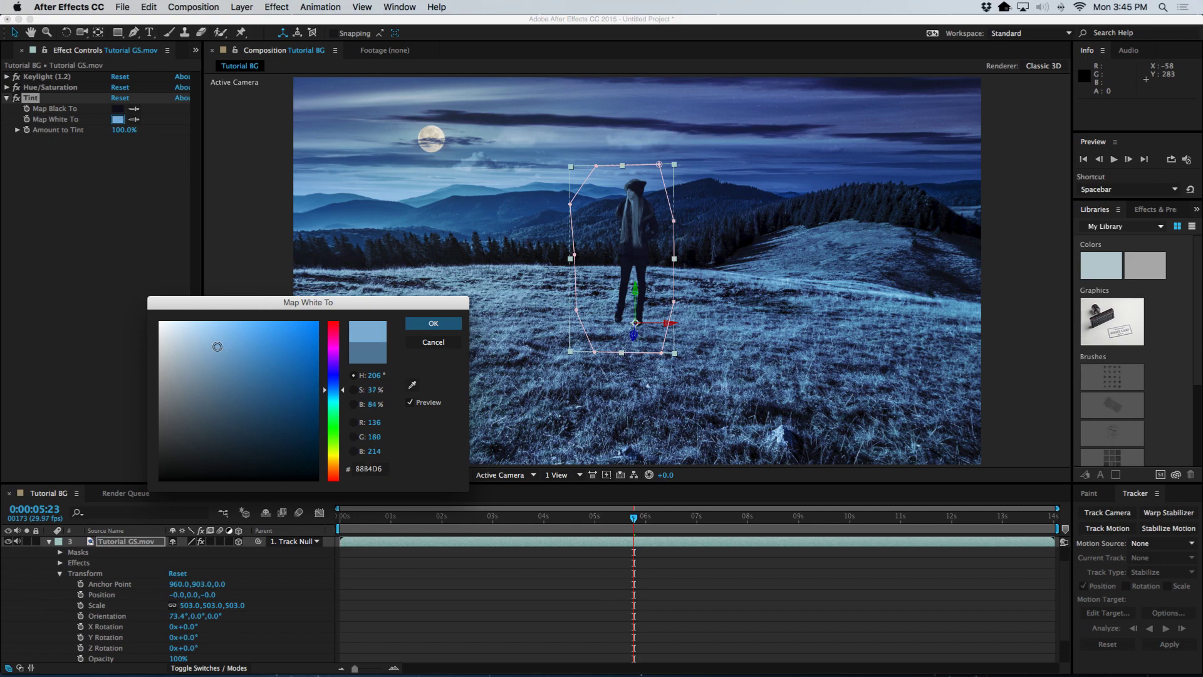
{"action": "left_click", "coordinate": [231, 340]}
{"action": "left_click", "coordinate": [219, 353]}
{"action": "left_click", "coordinate": [215, 344]}
{"action": "left_click", "coordinate": [230, 346]}
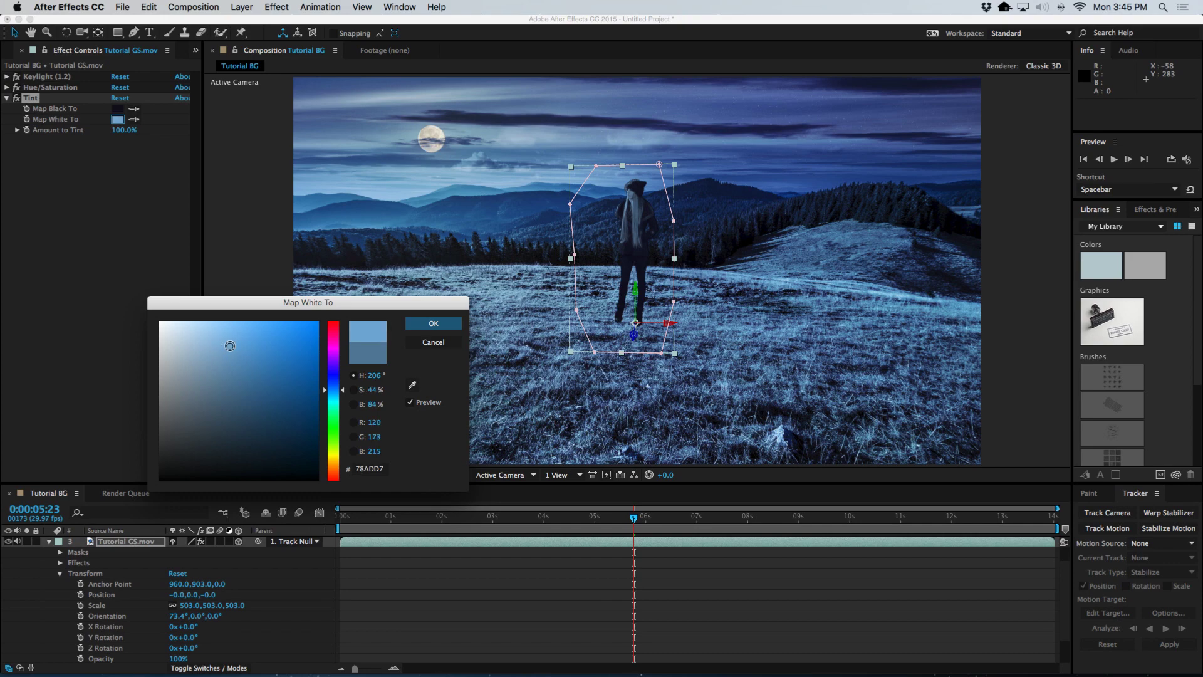
{"action": "left_click", "coordinate": [435, 324]}
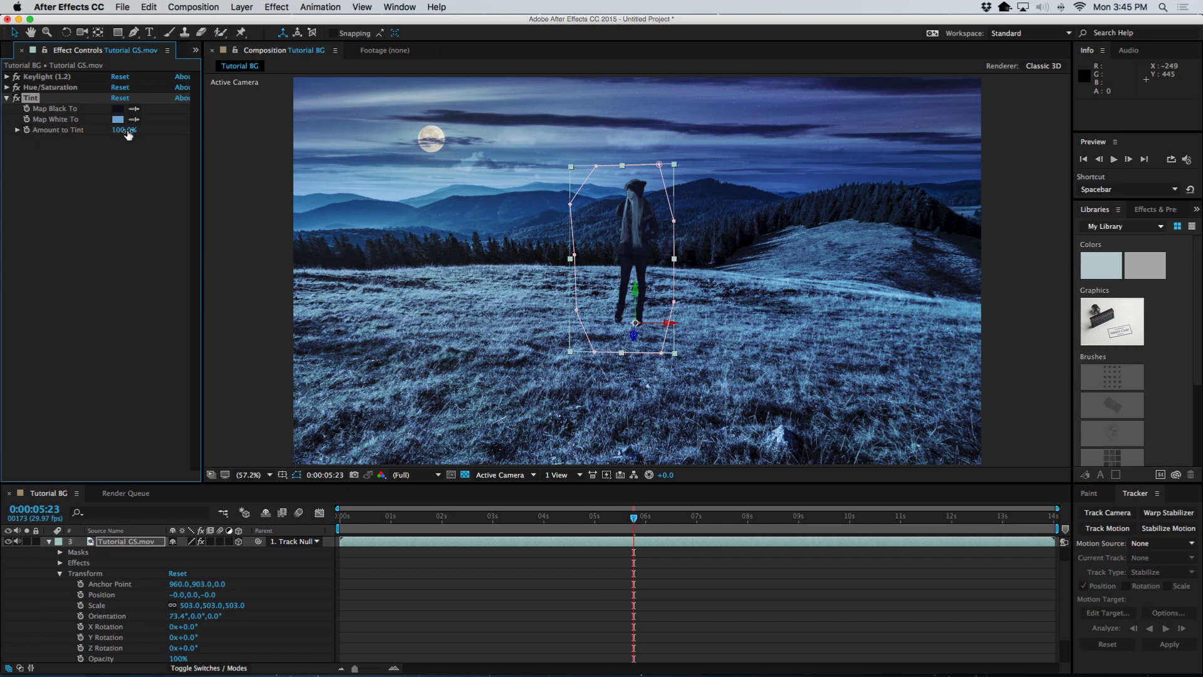
Lower Amount to Tint to 77%, compare the woman with and without the Tint effect, and collapse its settings
{"action": "left_click_drag", "start_coordinate": [124, 130], "coordinate": [113, 134]}
{"action": "left_click", "coordinate": [16, 99]}
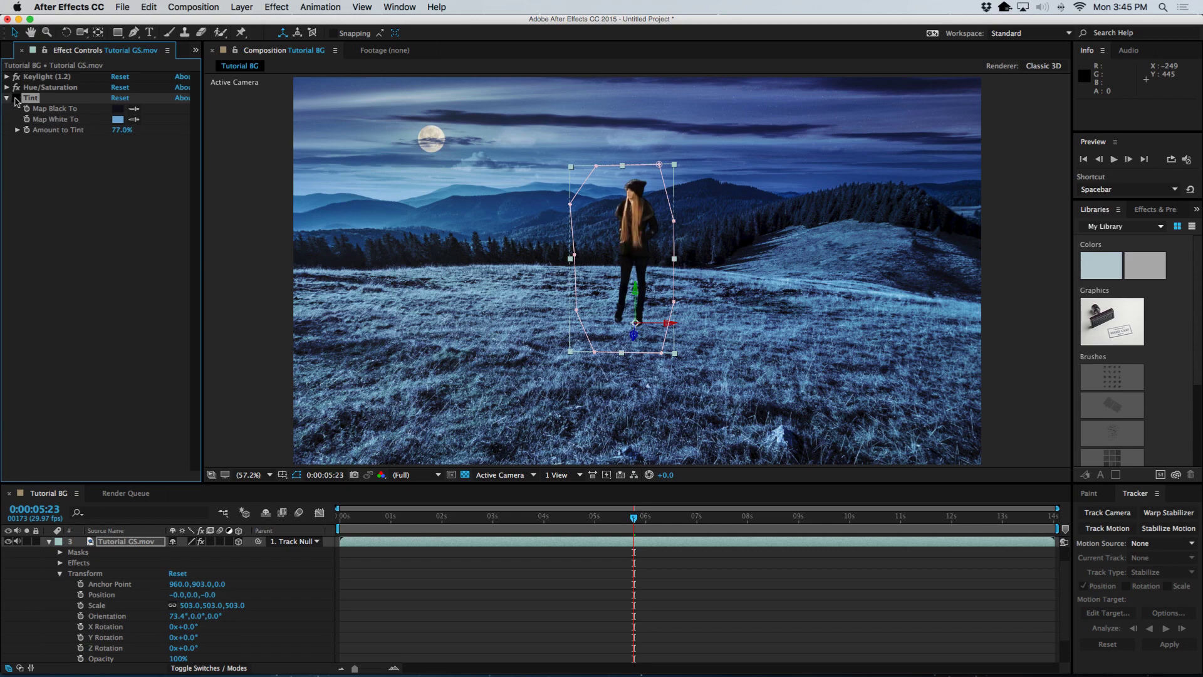
{"action": "left_click", "coordinate": [16, 98]}
{"action": "left_click", "coordinate": [16, 99]}
{"action": "left_click", "coordinate": [17, 98]}
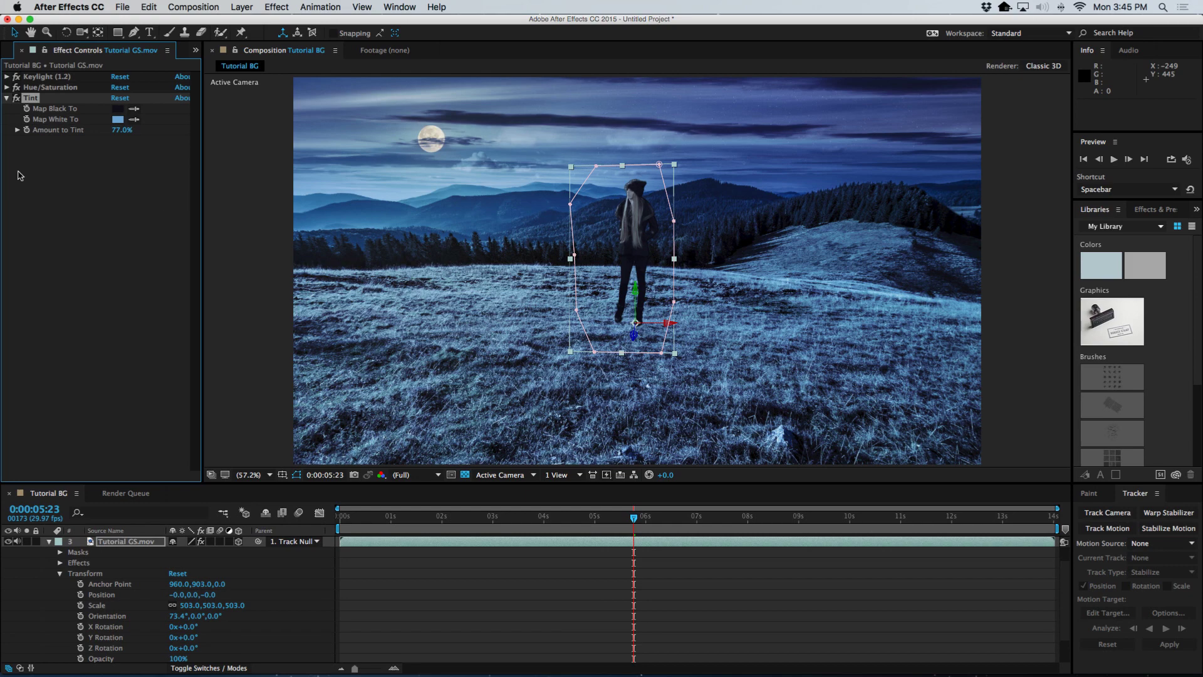
{"action": "left_click", "coordinate": [7, 98]}
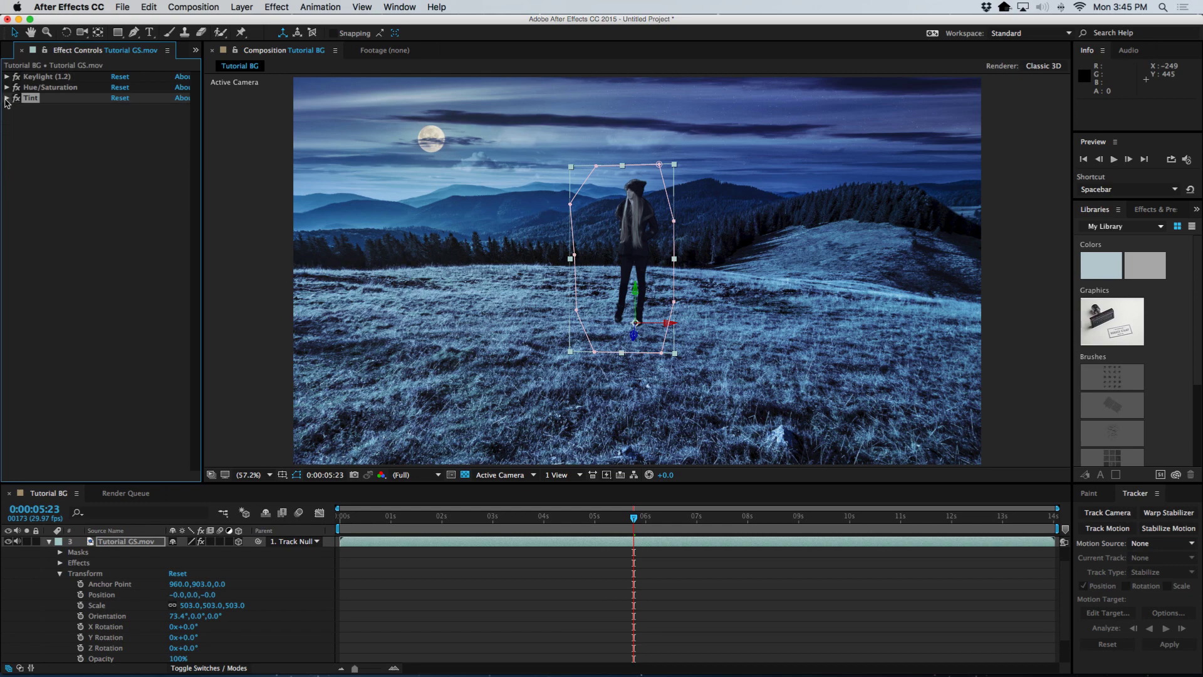
Apply Curves to the Tutorial GS.mov layer, shape a gentle RGB S-curve with darker shadows and brighter highlights, and preview the composition
{"action": "left_click", "coordinate": [278, 8]}
{"action": "mouse_move", "coordinate": [310, 137]}
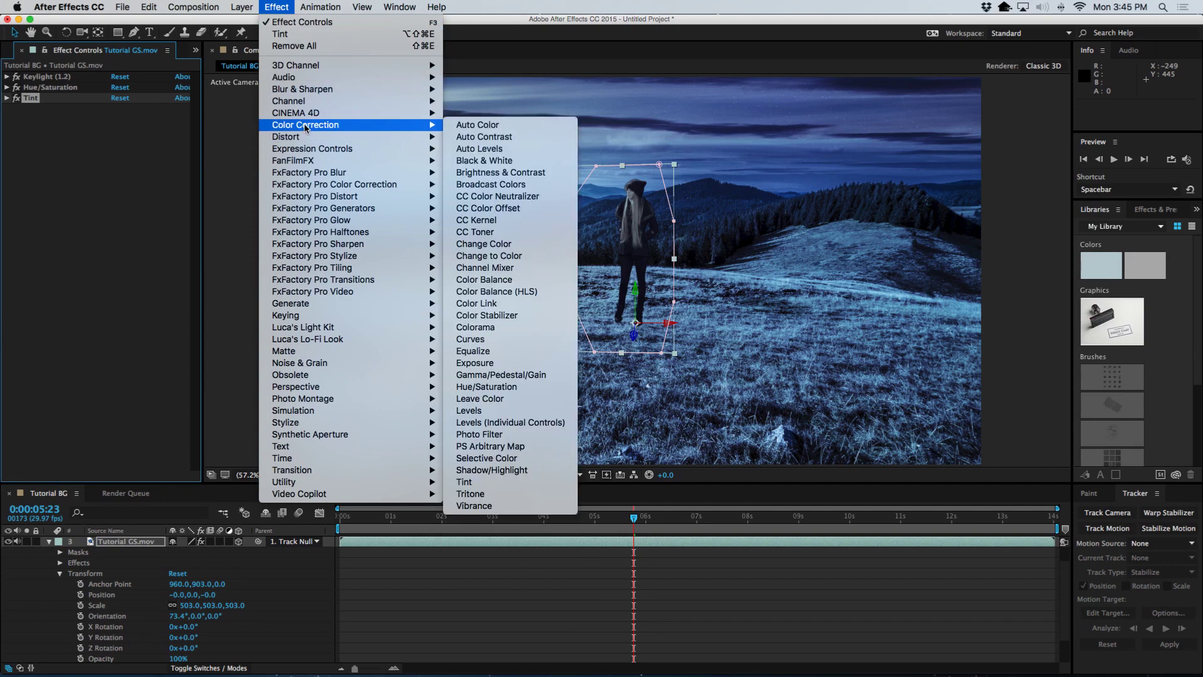
{"action": "left_click", "coordinate": [491, 341]}
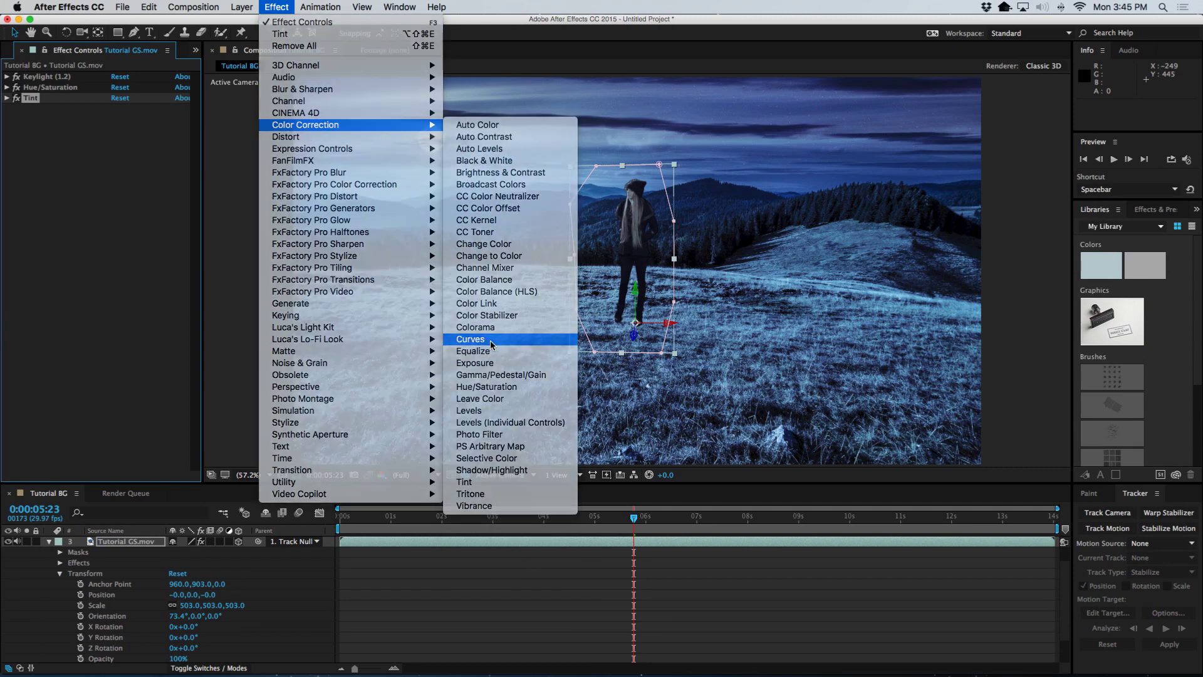
{"action": "left_click_drag", "start_coordinate": [66, 277], "coordinate": [65, 288]}
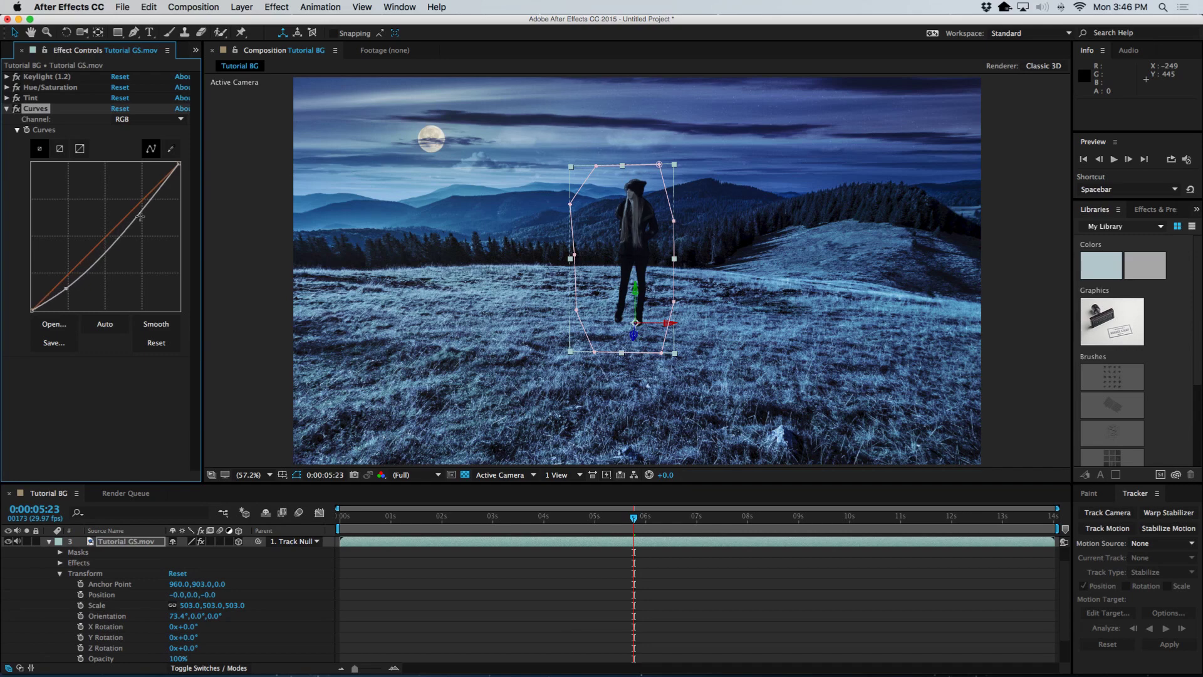
{"action": "left_click_drag", "start_coordinate": [139, 215], "coordinate": [129, 200]}
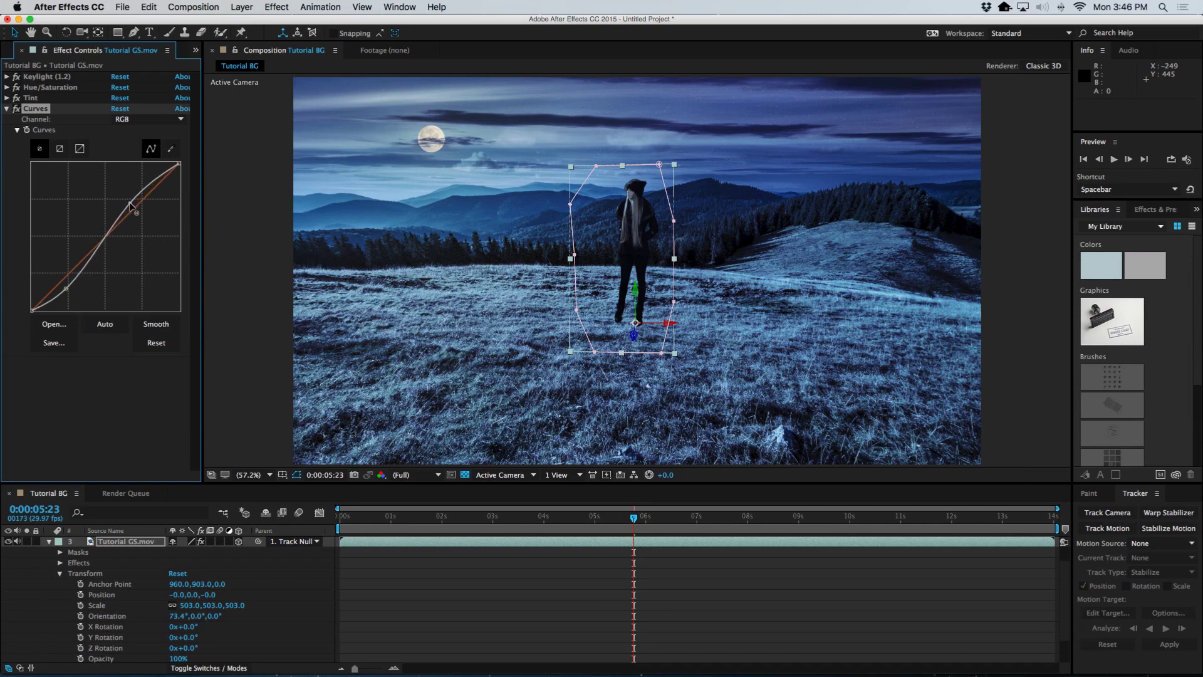
{"action": "key", "text": "space"}
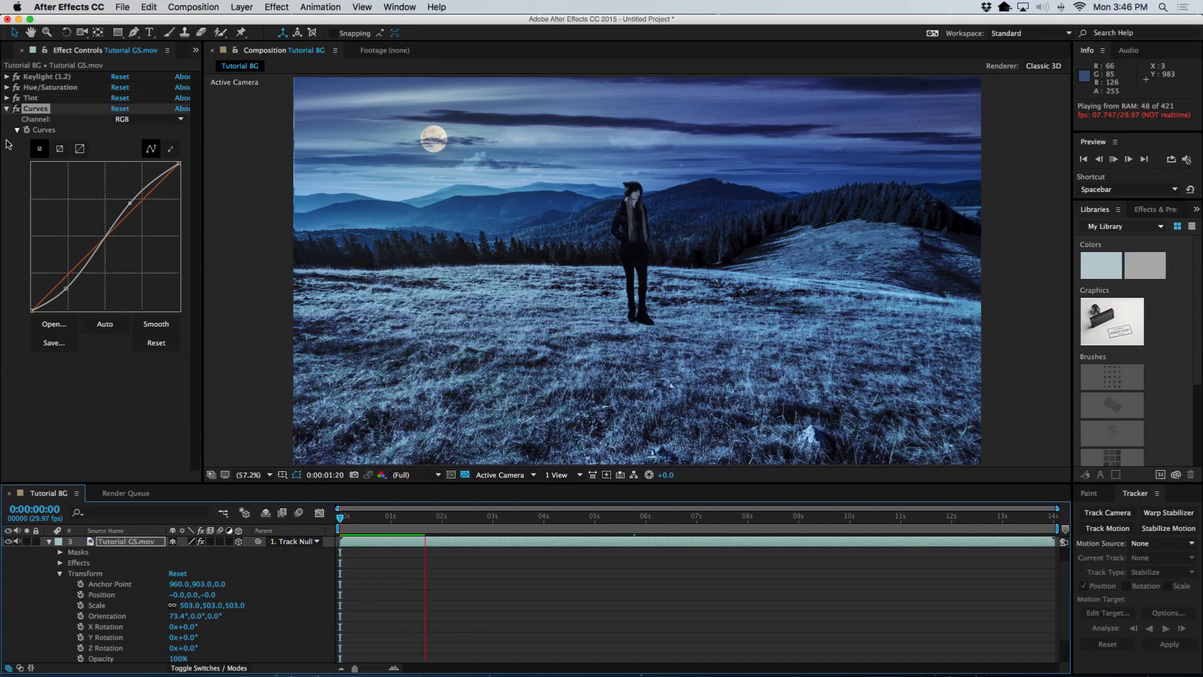
Reopen the Tint settings and darken the Map Black To colour to 07060E
{"action": "left_click", "coordinate": [7, 99]}
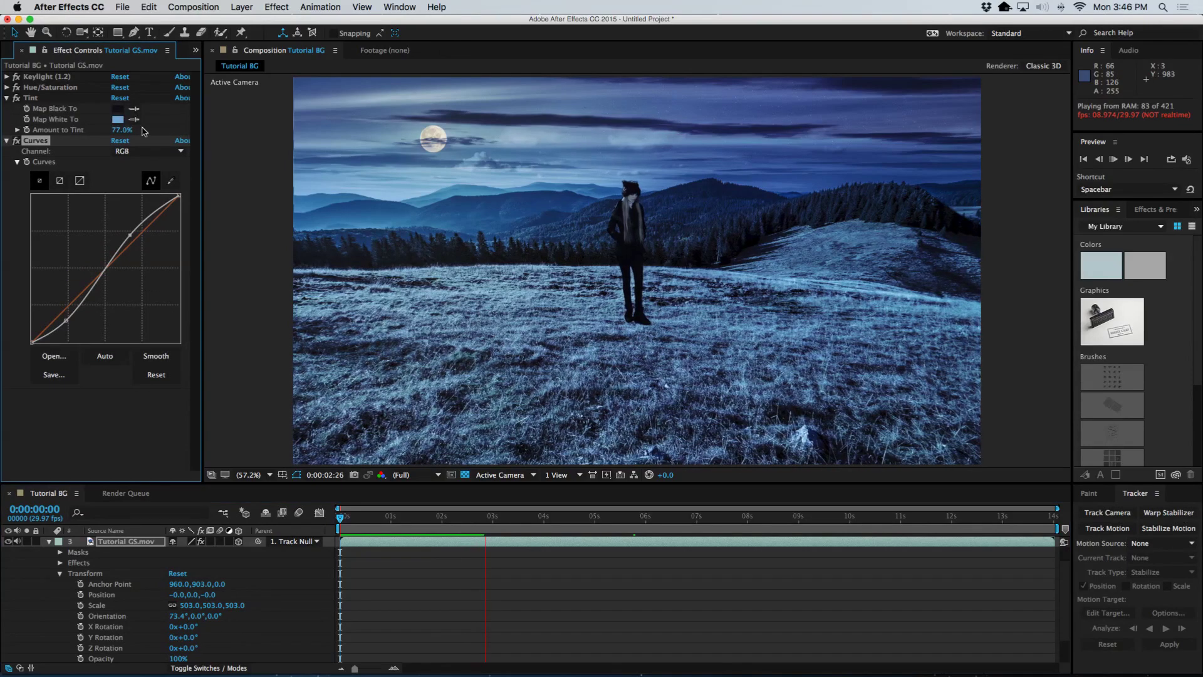
{"action": "left_click", "coordinate": [117, 109]}
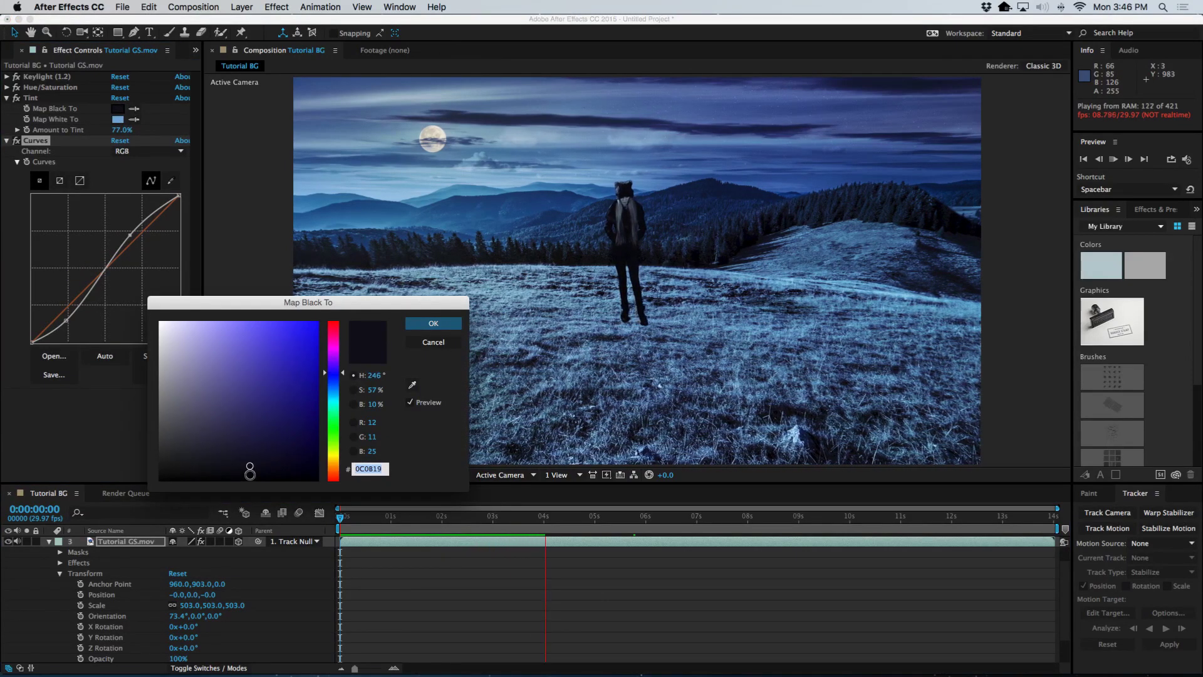
{"action": "left_click", "coordinate": [251, 471]}
{"action": "left_click_drag", "start_coordinate": [251, 471], "coordinate": [249, 473]}
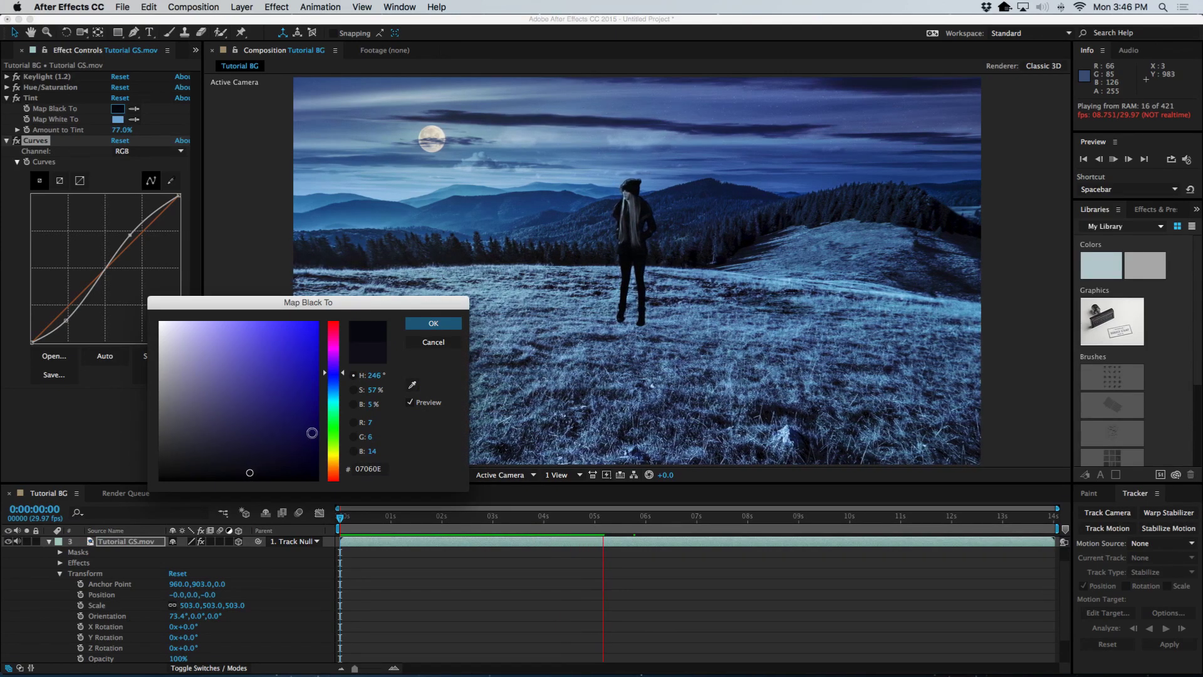
{"action": "left_click", "coordinate": [425, 339]}
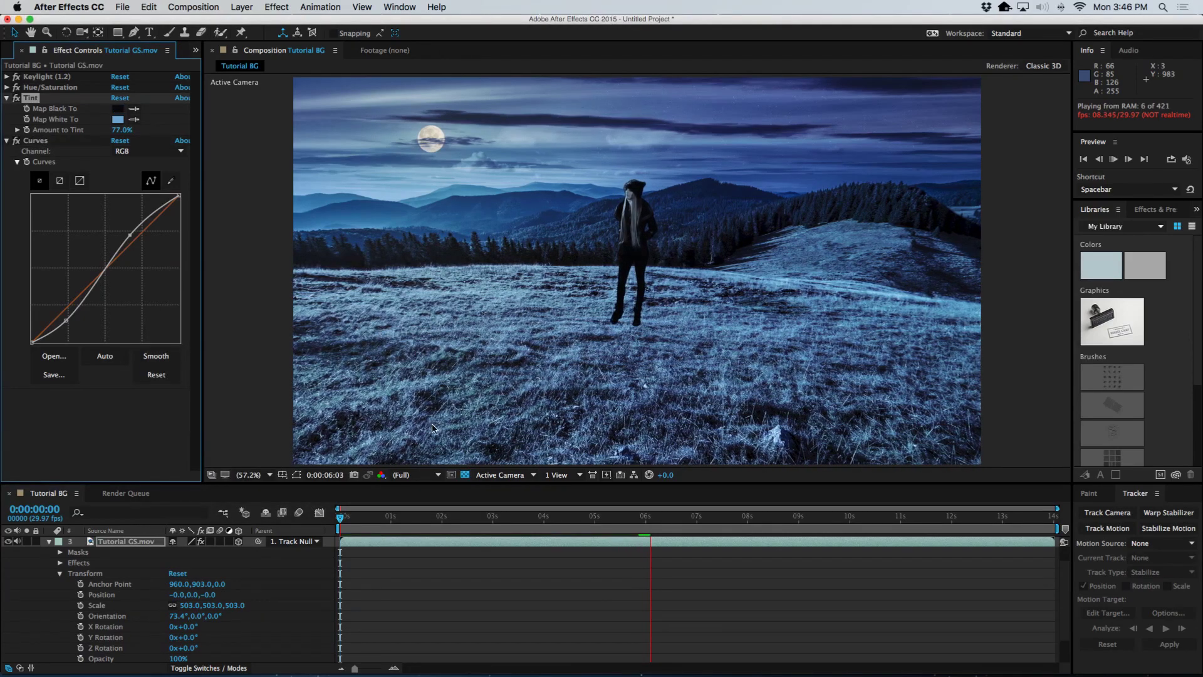
Play the composition from the first frame to check the colour match, collapse the effects and layer properties, and stop at 0:00:06:13
{"action": "key", "text": "space"}
{"action": "left_click", "coordinate": [343, 519]}
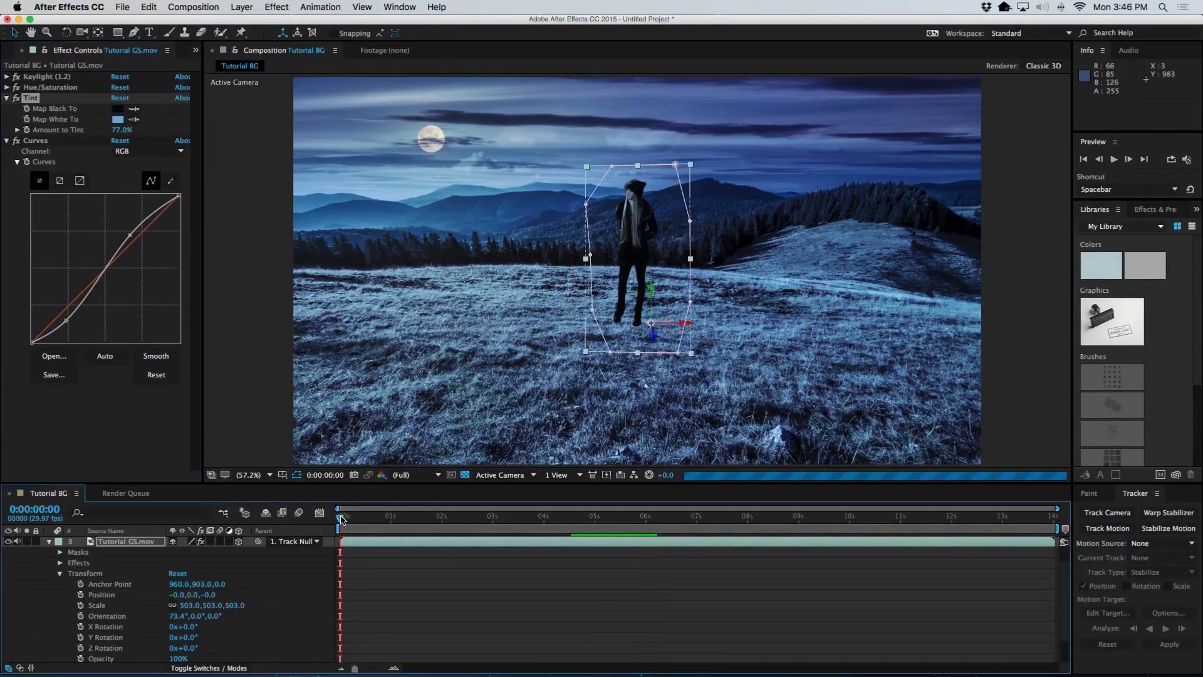
{"action": "key", "text": "space"}
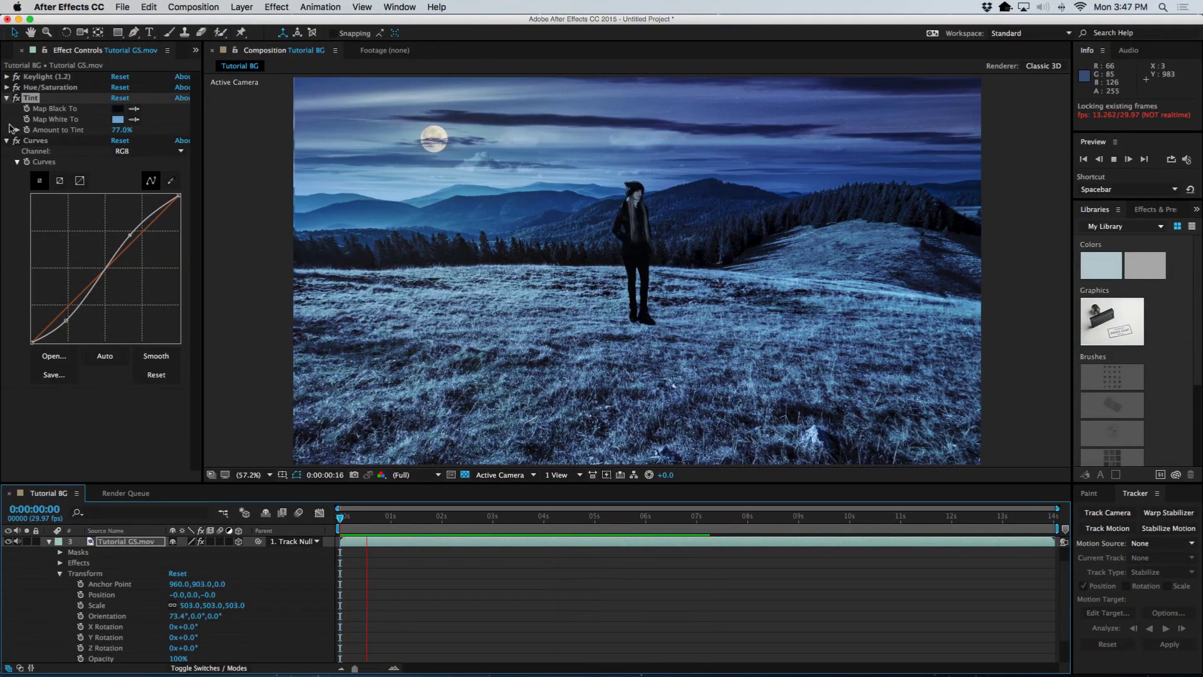
{"action": "left_click", "coordinate": [7, 99]}
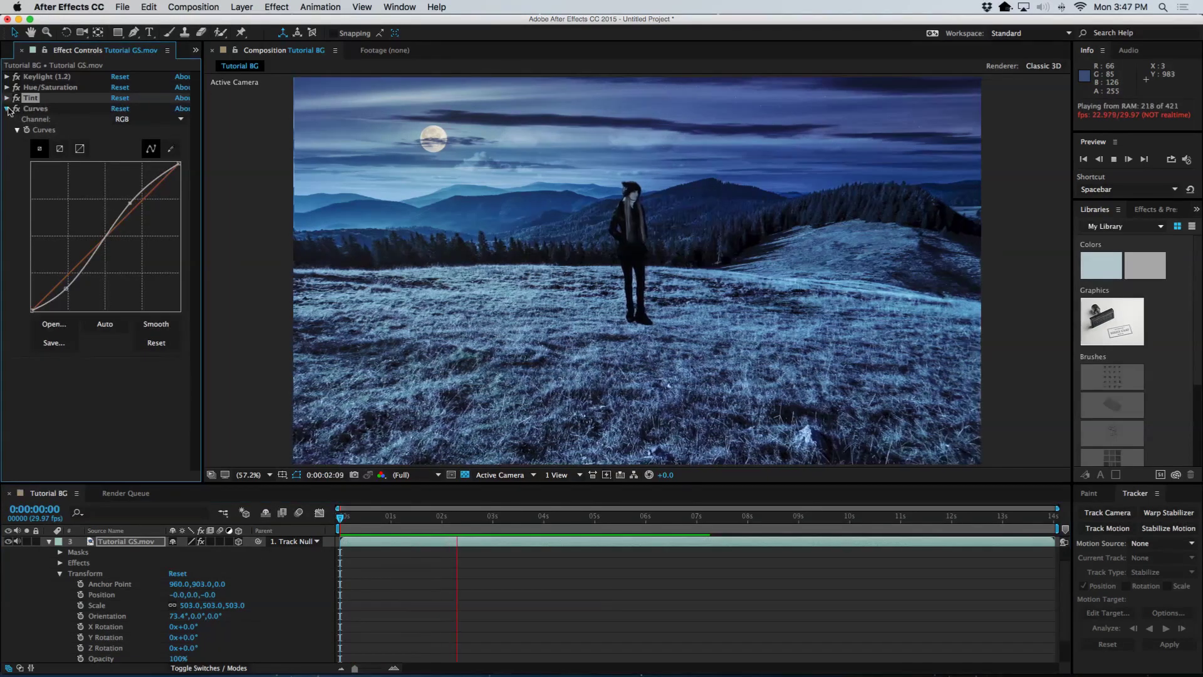
{"action": "left_click", "coordinate": [6, 109]}
{"action": "left_click", "coordinate": [50, 543]}
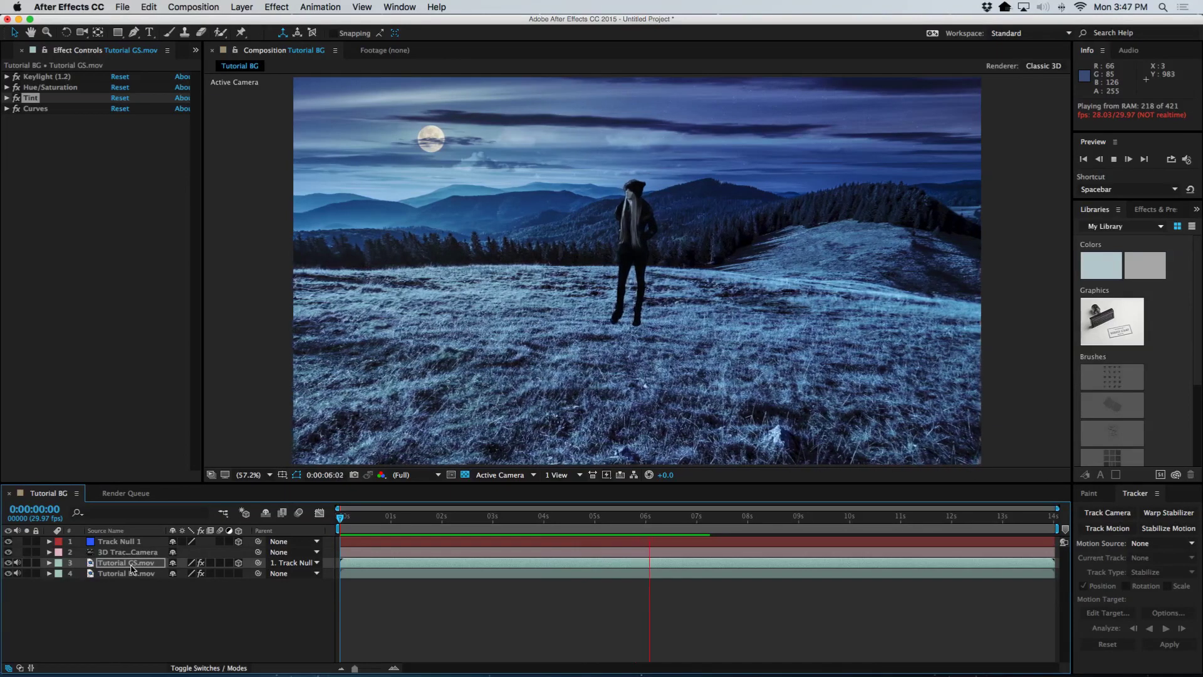
{"action": "key", "text": "space"}
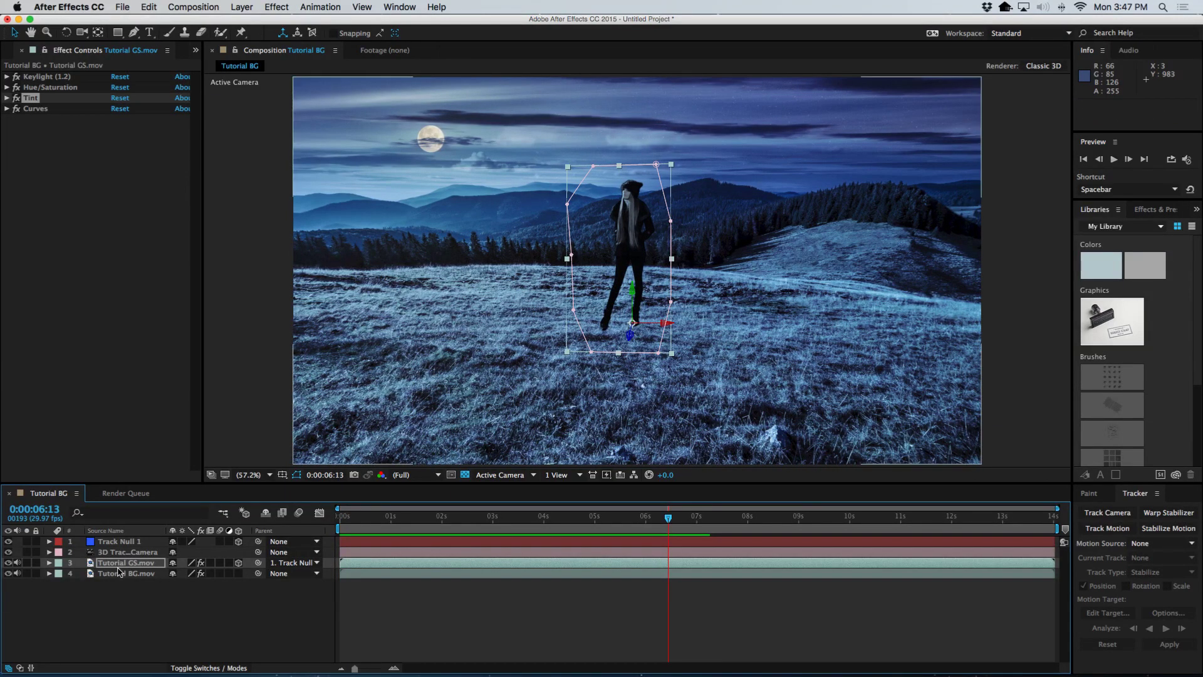
Duplicate the Tutorial GS.mov layer and rename the upper copy Shadow
{"action": "left_click", "coordinate": [119, 564]}
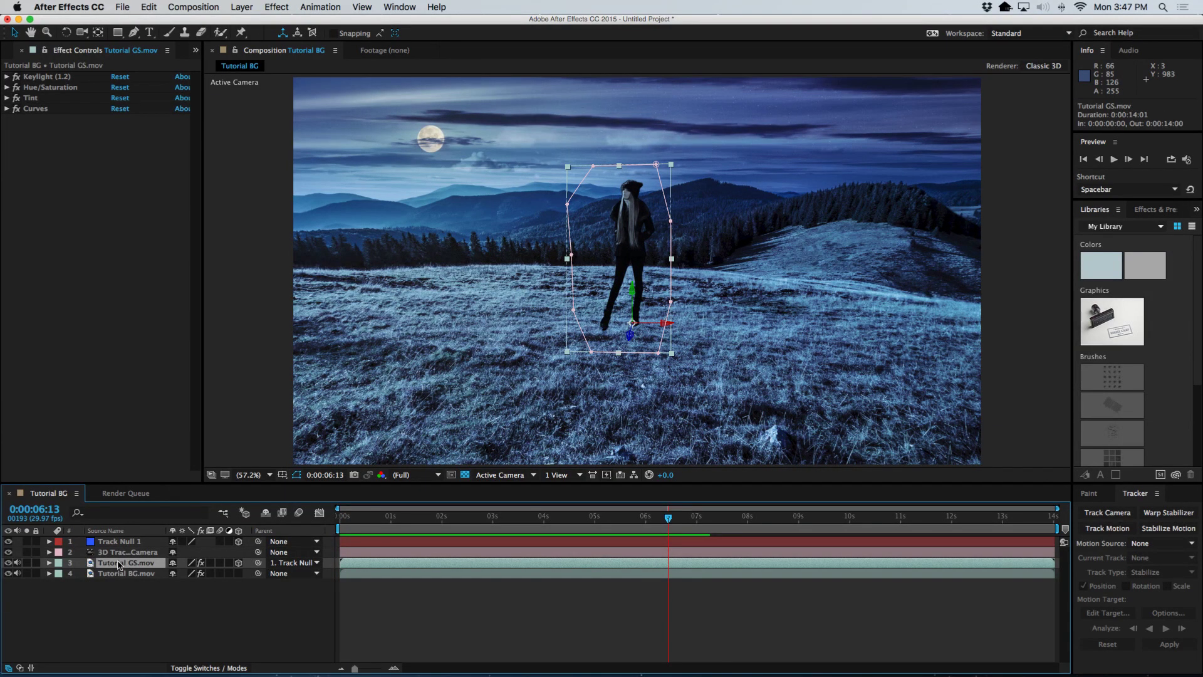
{"action": "key", "text": "super+d"}
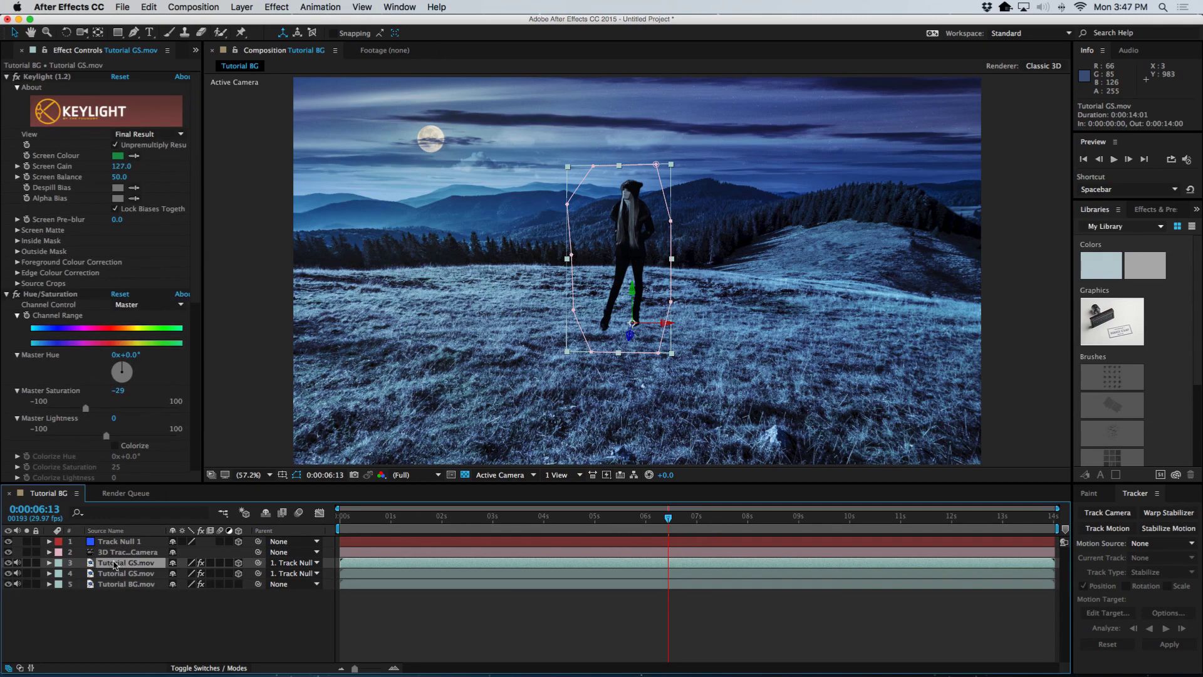
{"action": "key", "text": "Return"}
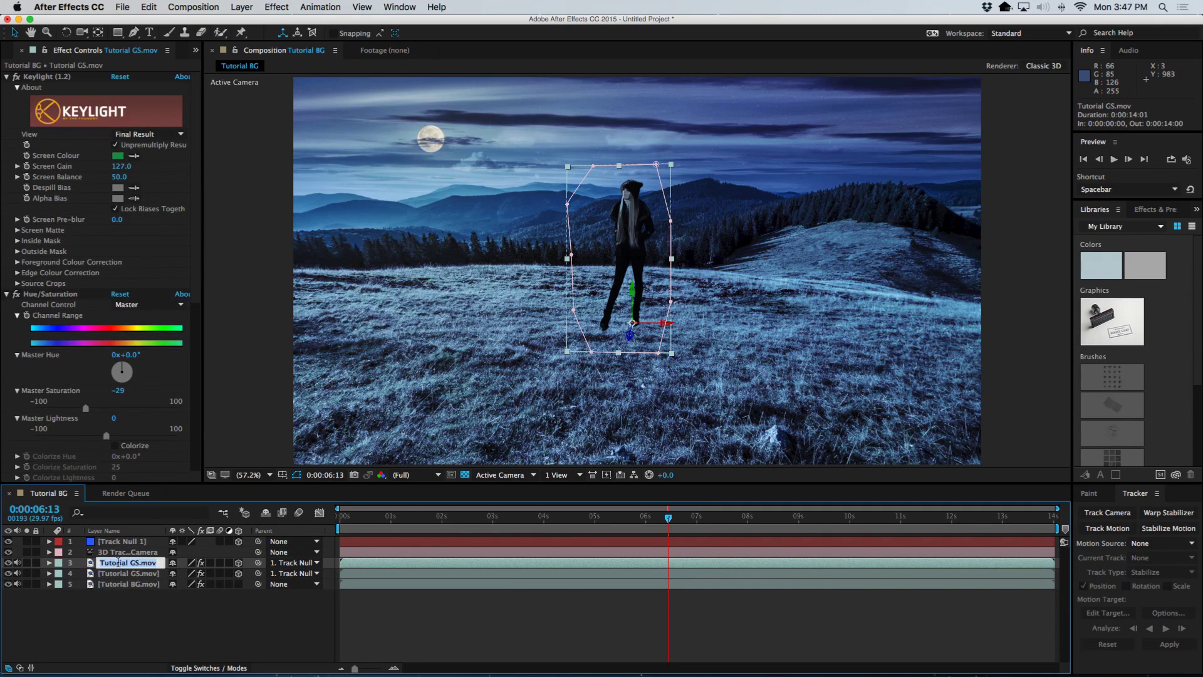
{"action": "type", "text": "Shadow"}
{"action": "key", "text": "Return"}
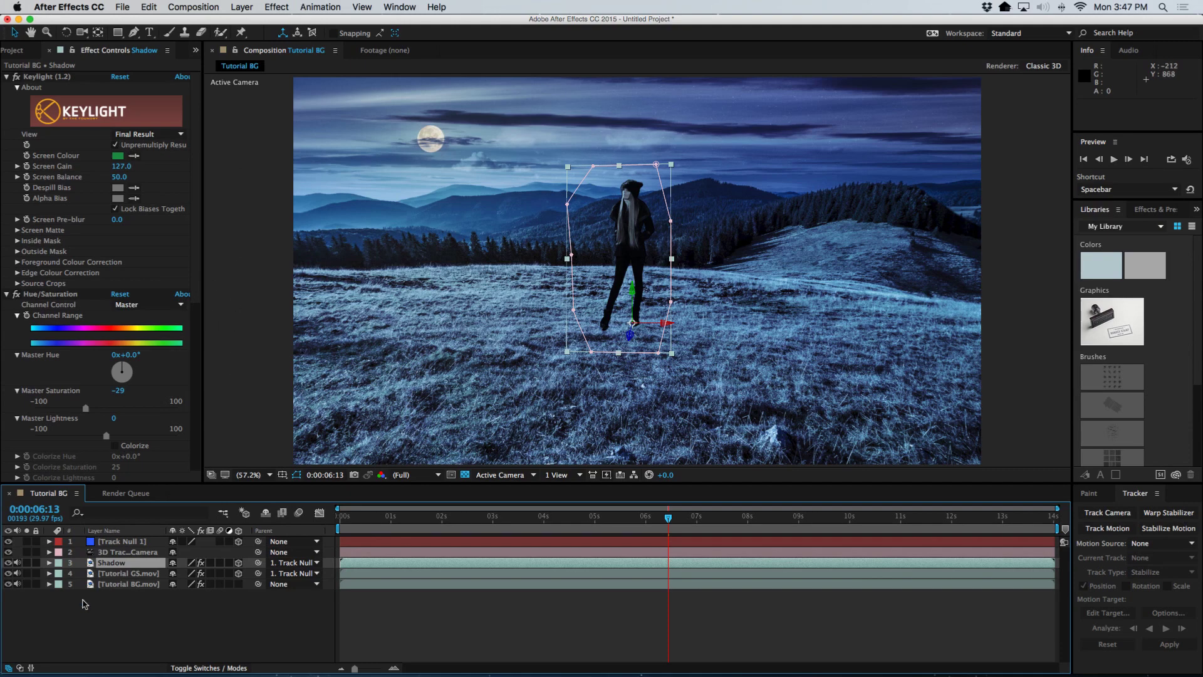
Apply the Fill effect to the Shadow layer
{"action": "left_click", "coordinate": [276, 7]}
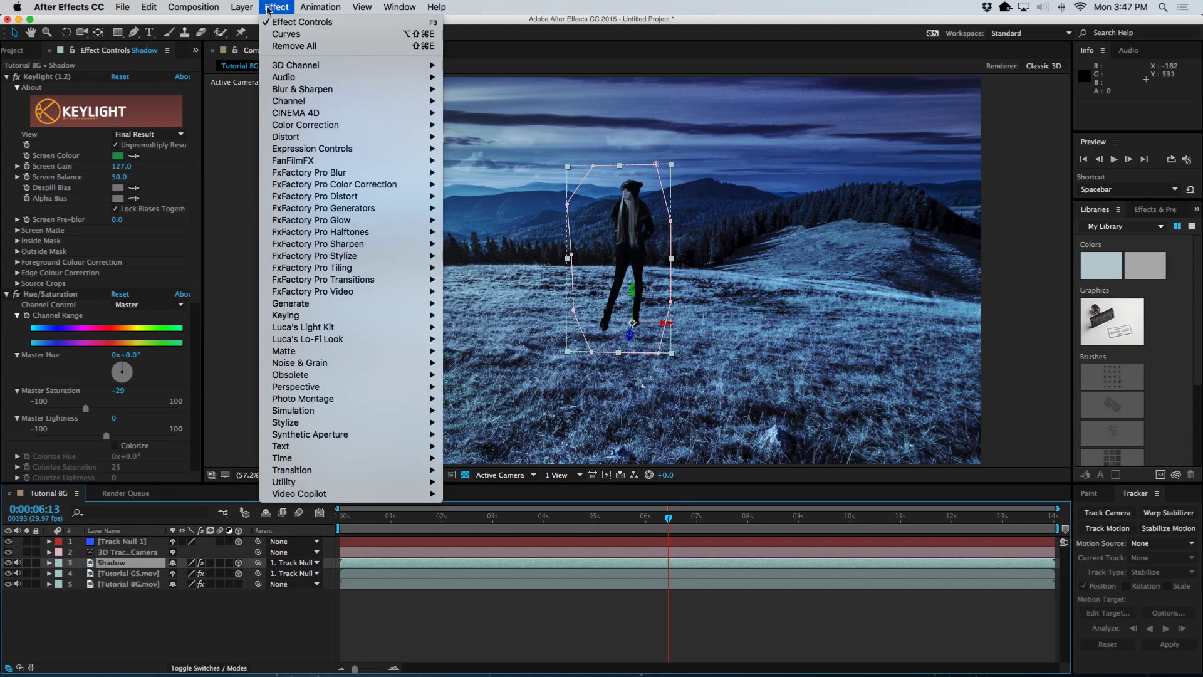
{"action": "mouse_move", "coordinate": [376, 304]}
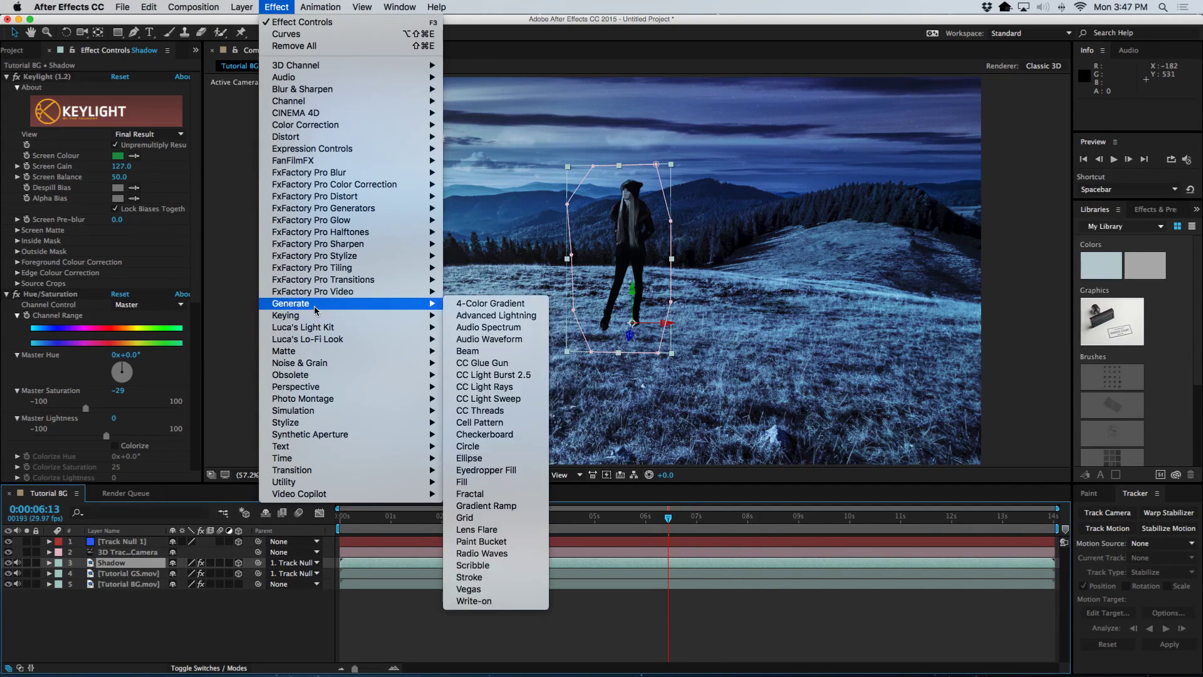
{"action": "left_click", "coordinate": [508, 483]}
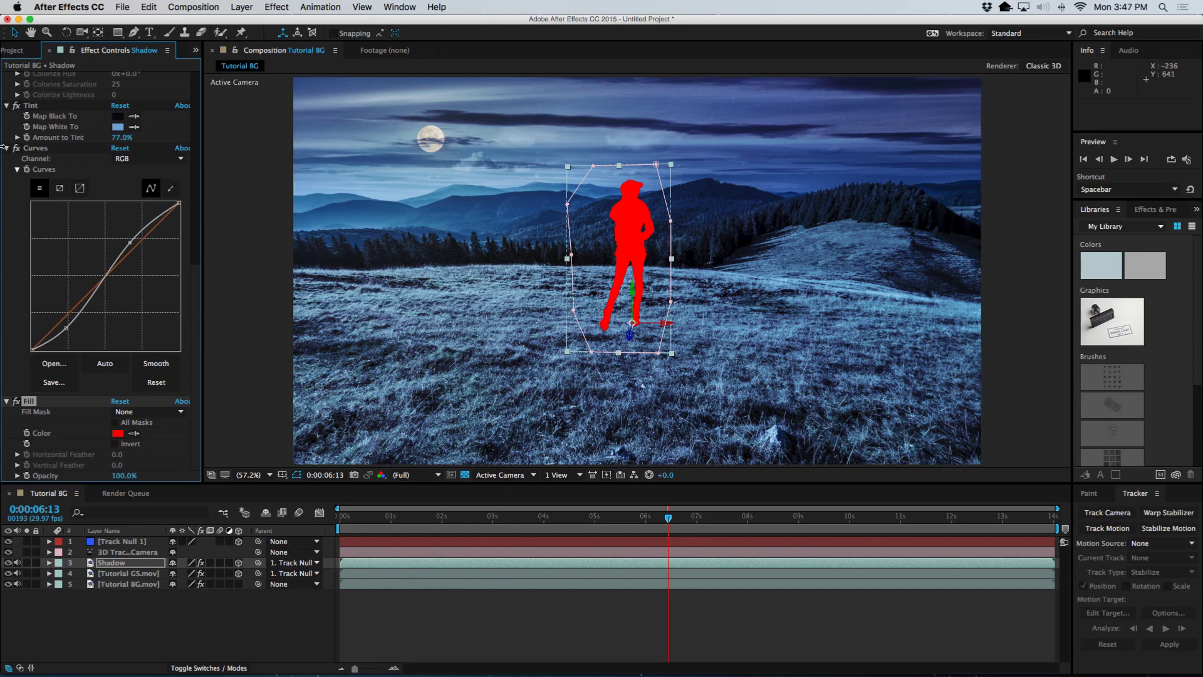
Collapse the Shadow layer's other effects and sample the Fill colour from a dark patch of grass in the background
{"action": "left_click", "coordinate": [6, 107]}
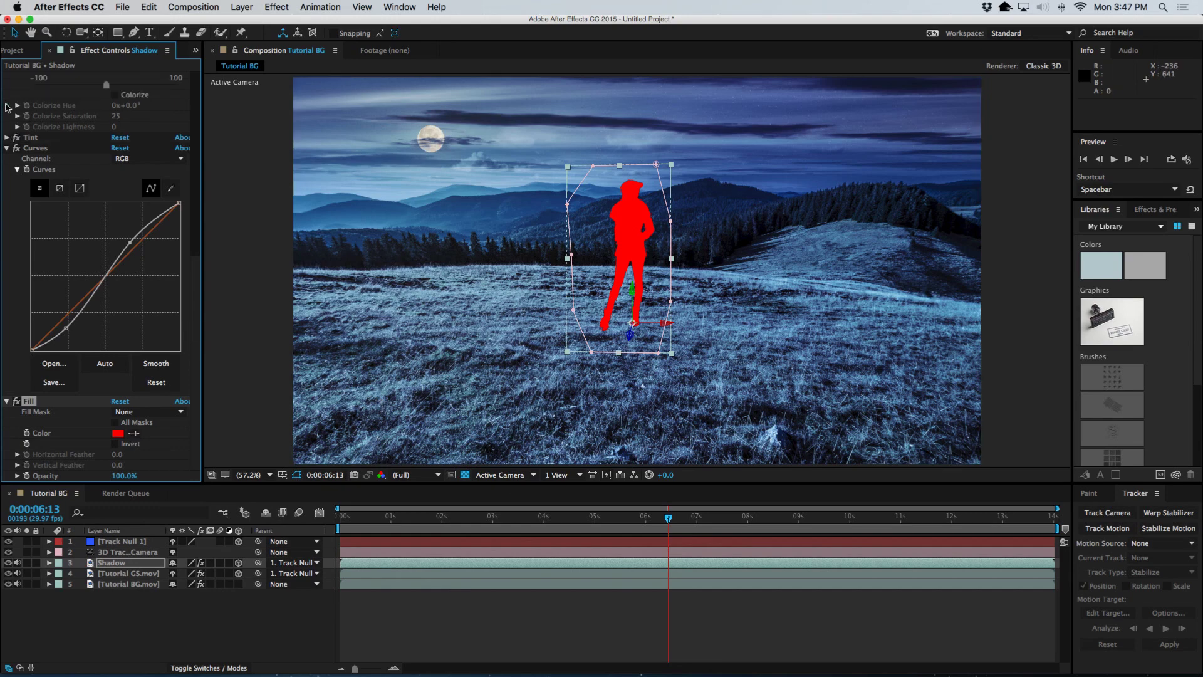
{"action": "left_click", "coordinate": [7, 149]}
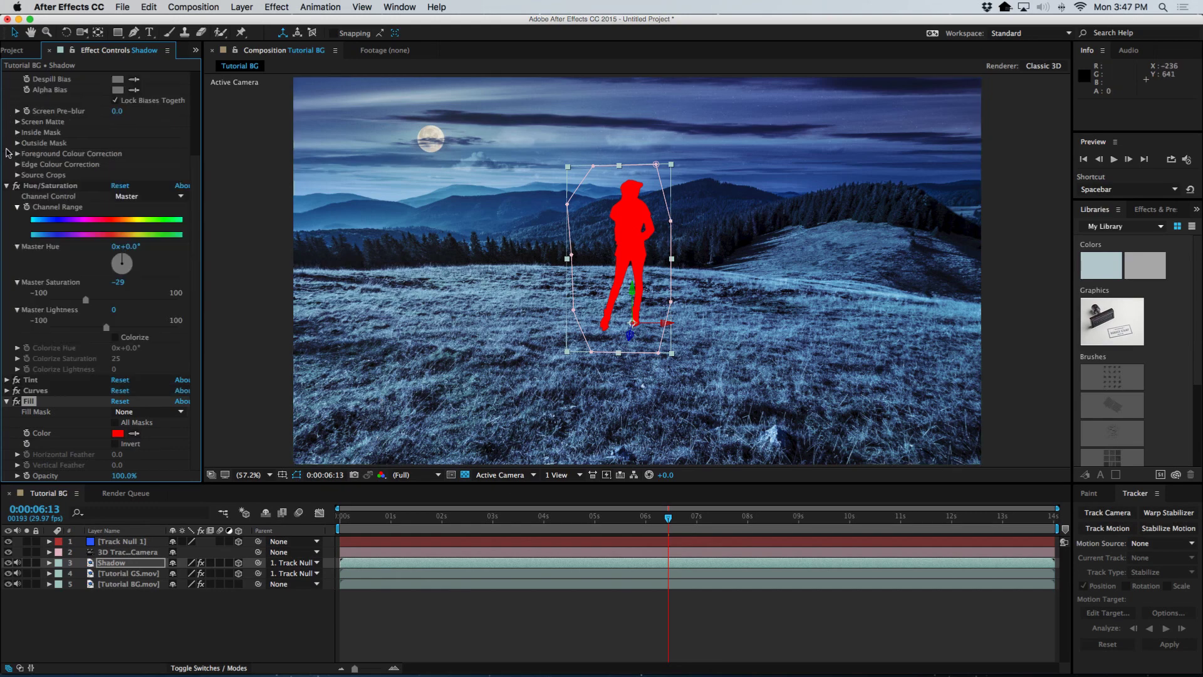
{"action": "left_click", "coordinate": [7, 186]}
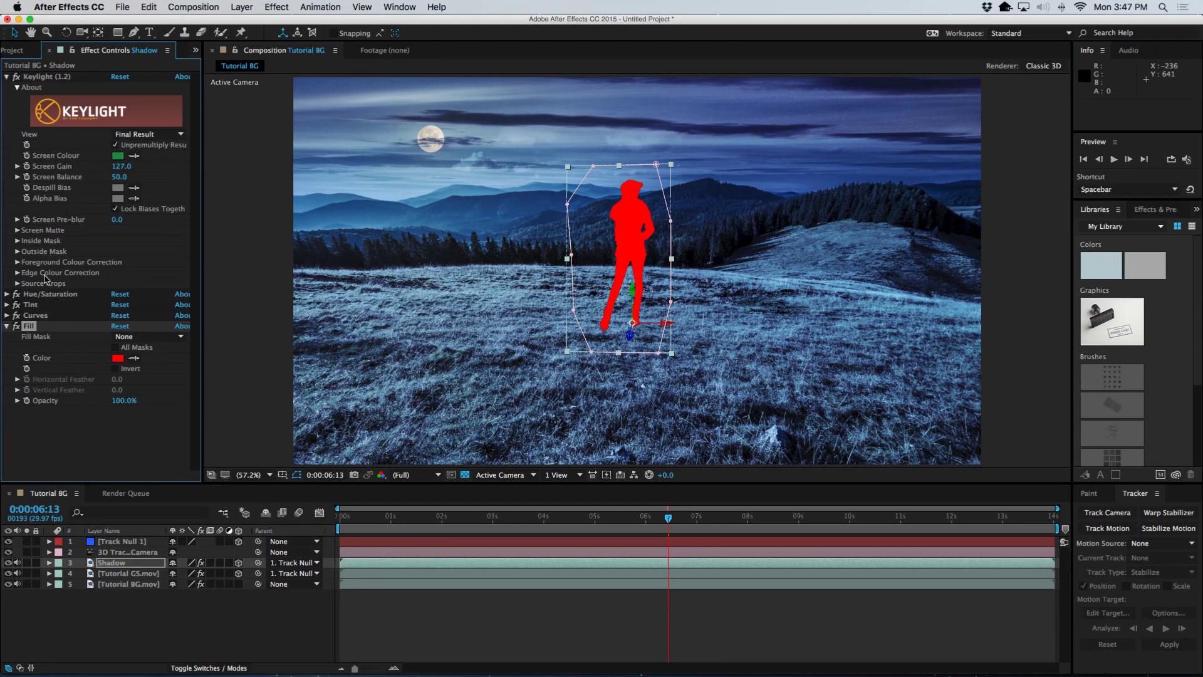
{"action": "left_click", "coordinate": [6, 77]}
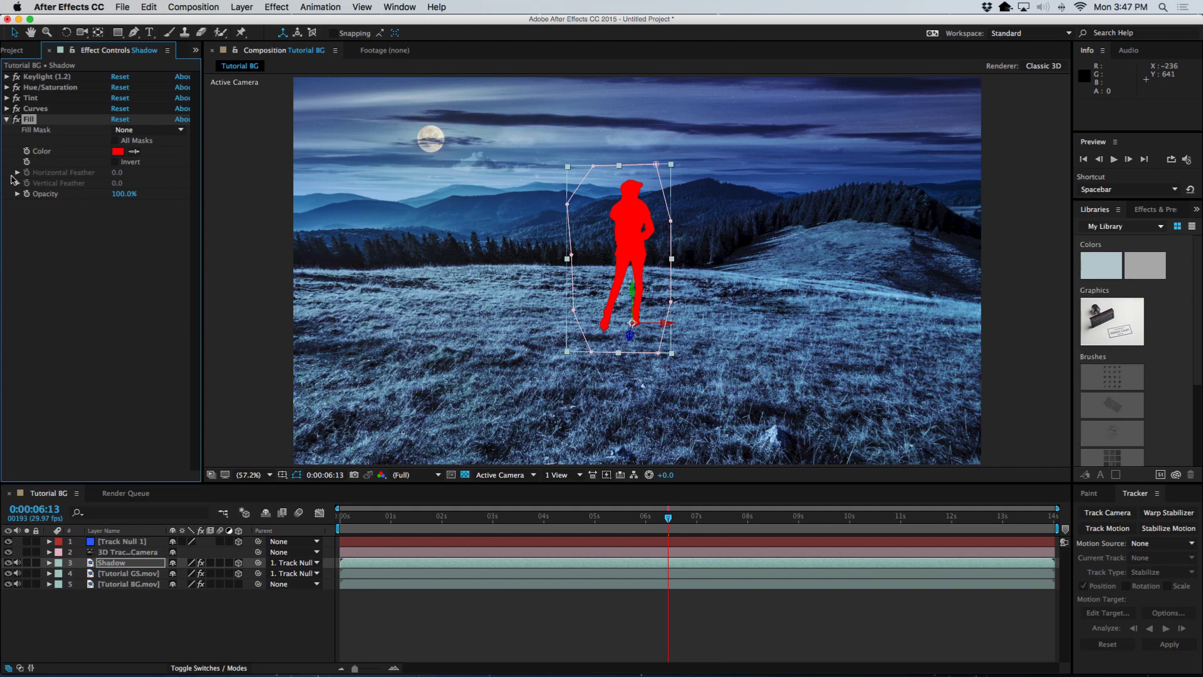
{"action": "left_click", "coordinate": [134, 152]}
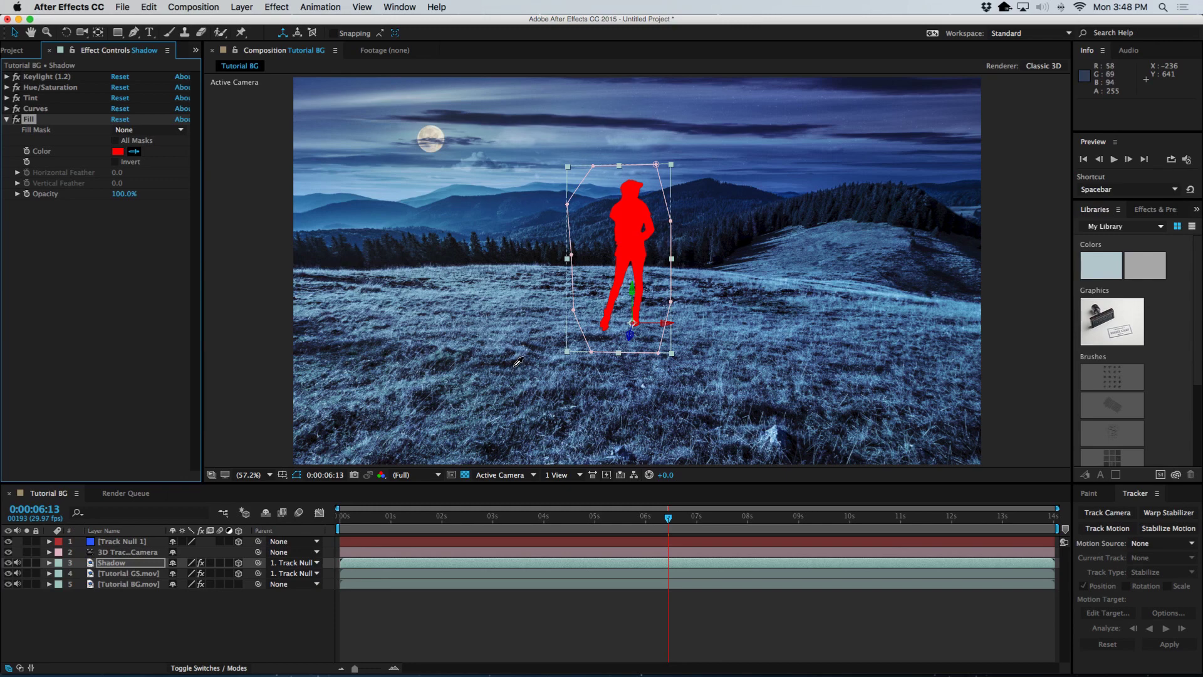
{"action": "left_click", "coordinate": [754, 414]}
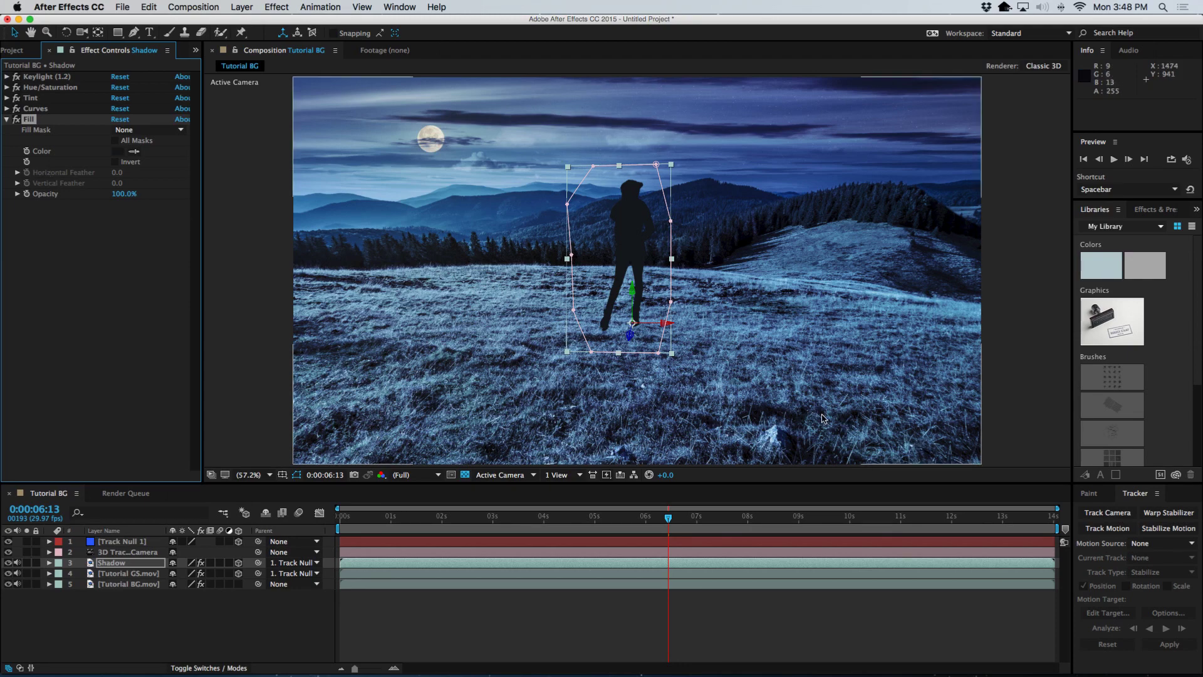
Rotate the Shadow layer about its X axis to a 185.2° orientation, laying it on the ground, and preview from the first frame
{"action": "left_click", "coordinate": [66, 34]}
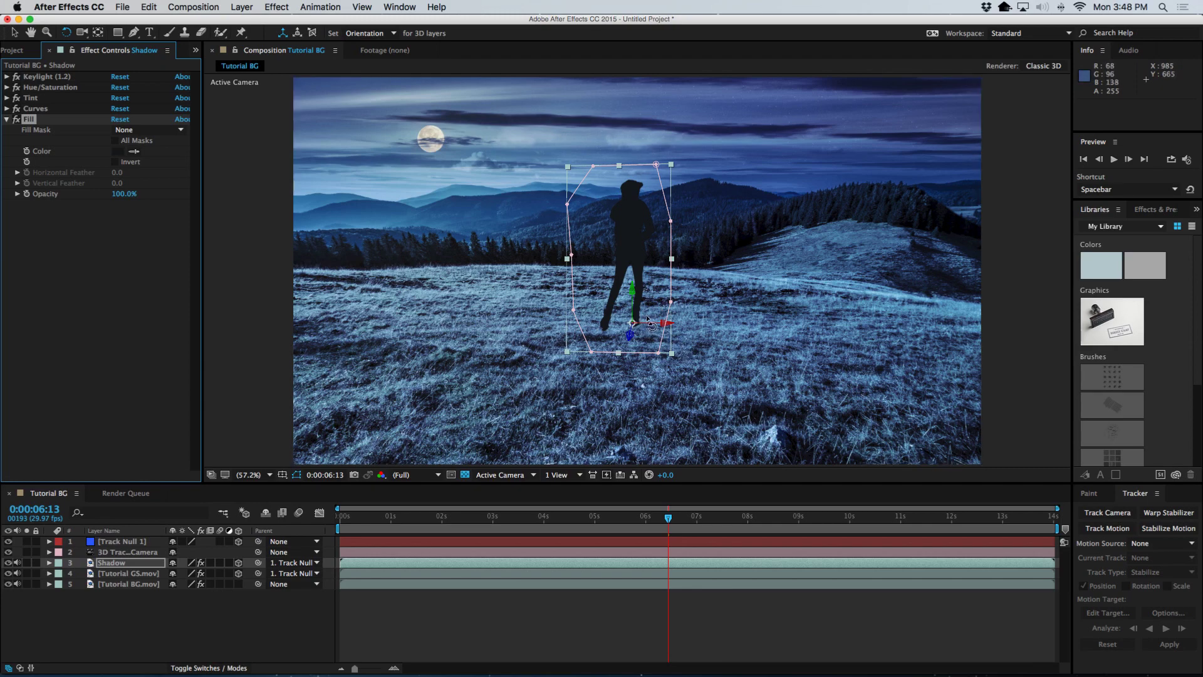
{"action": "left_click_drag", "start_coordinate": [648, 322], "coordinate": [642, 362]}
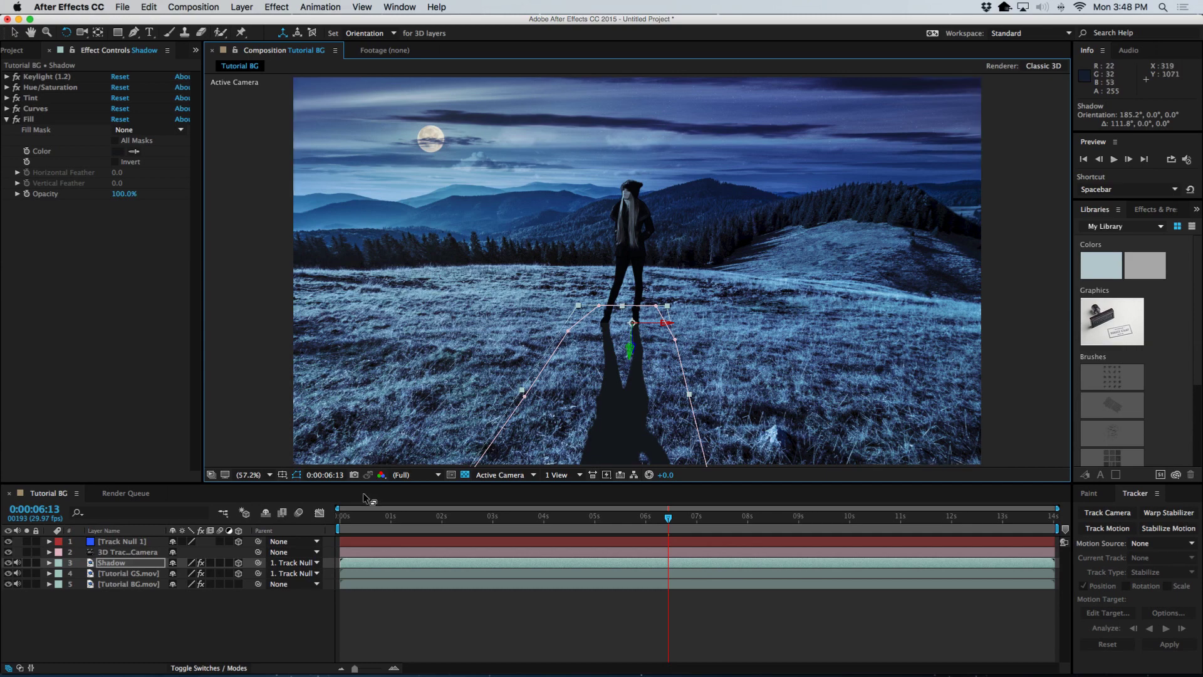
{"action": "left_click", "coordinate": [341, 524]}
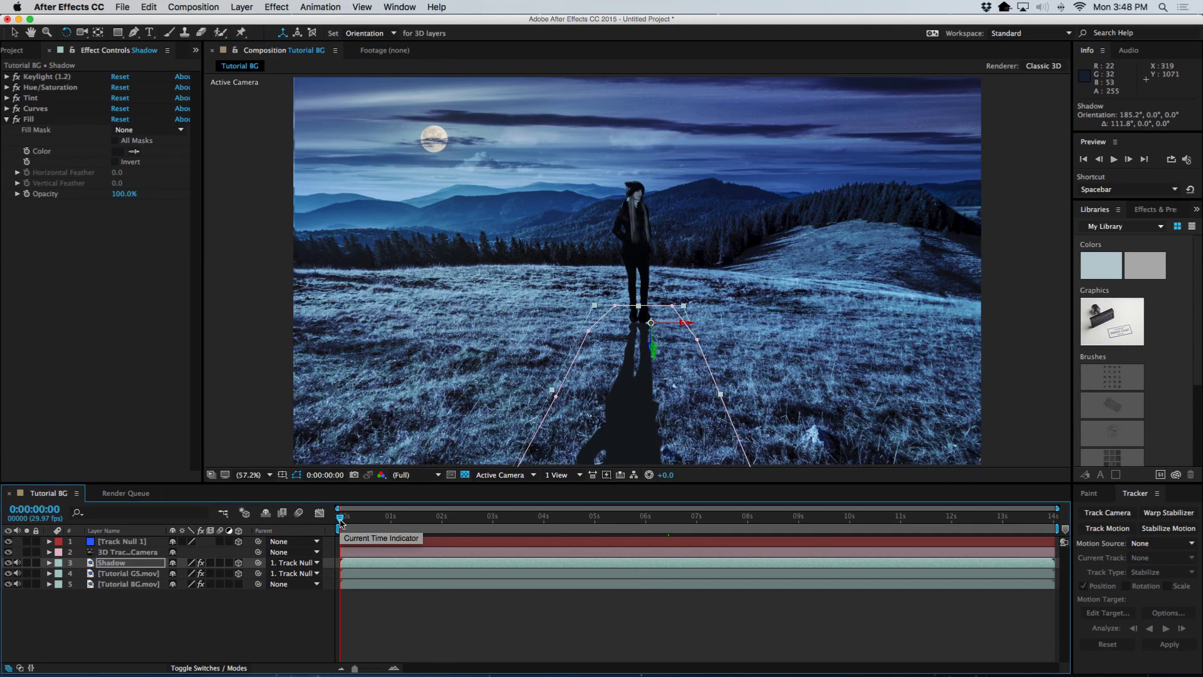
{"action": "key", "text": "space"}
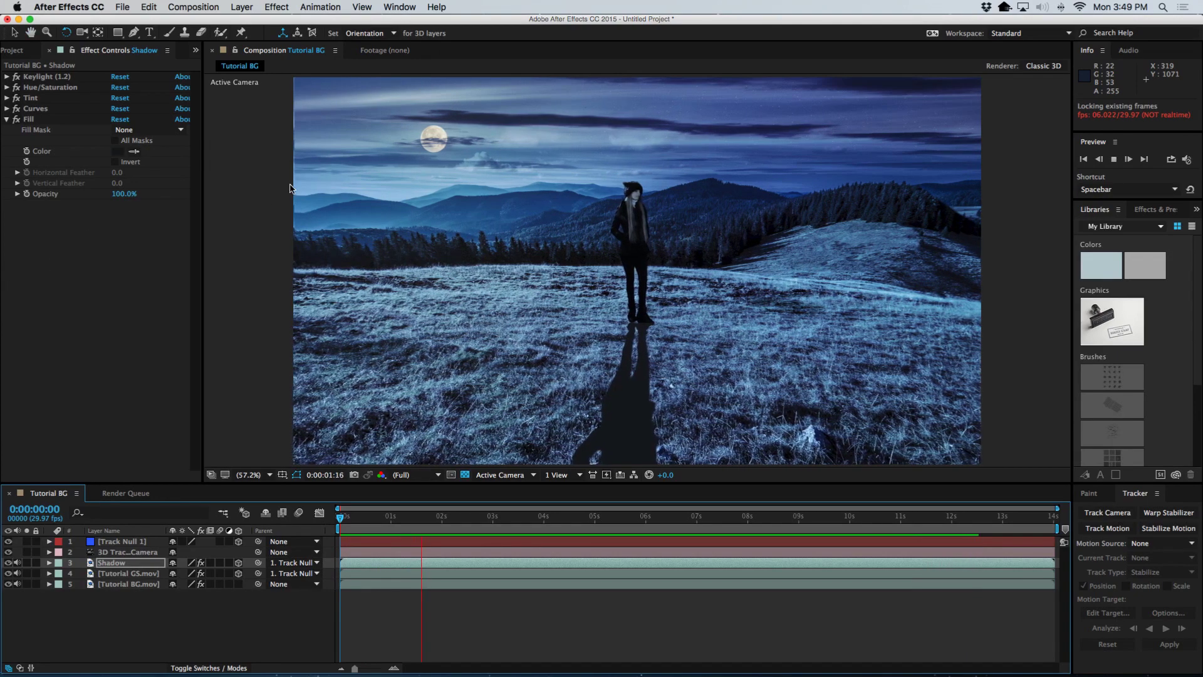
Apply CC Slant to the Shadow layer, try a different Slant value and undo that change
{"action": "left_click", "coordinate": [276, 7]}
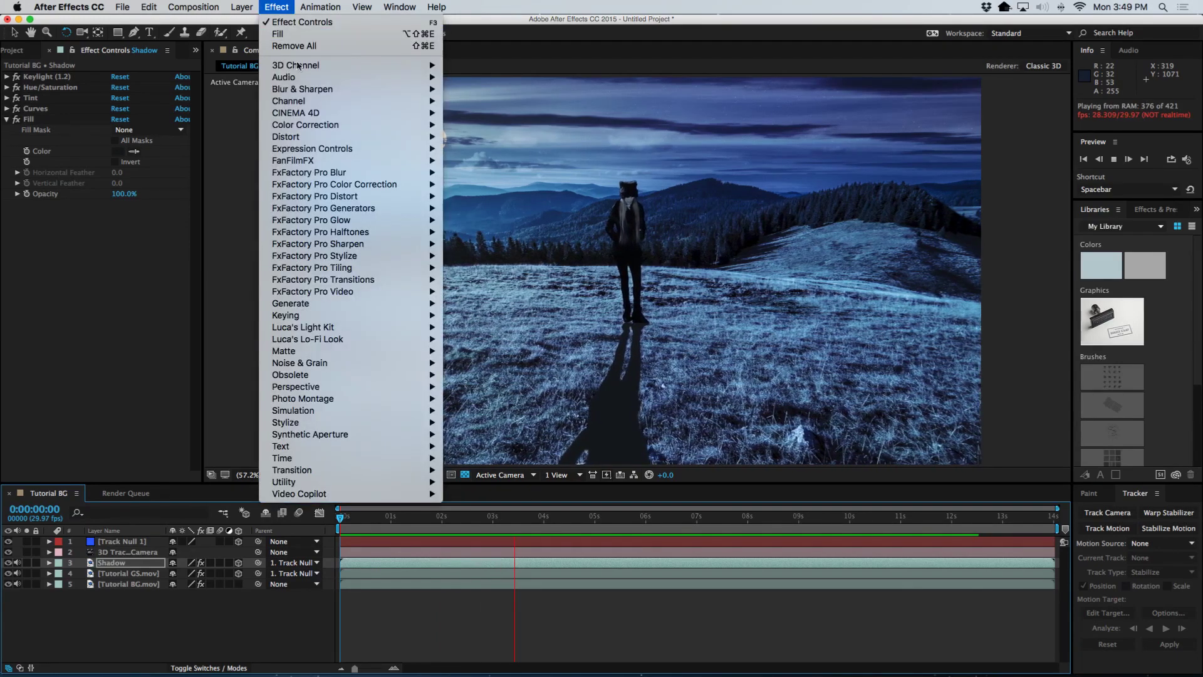
{"action": "mouse_move", "coordinate": [305, 139]}
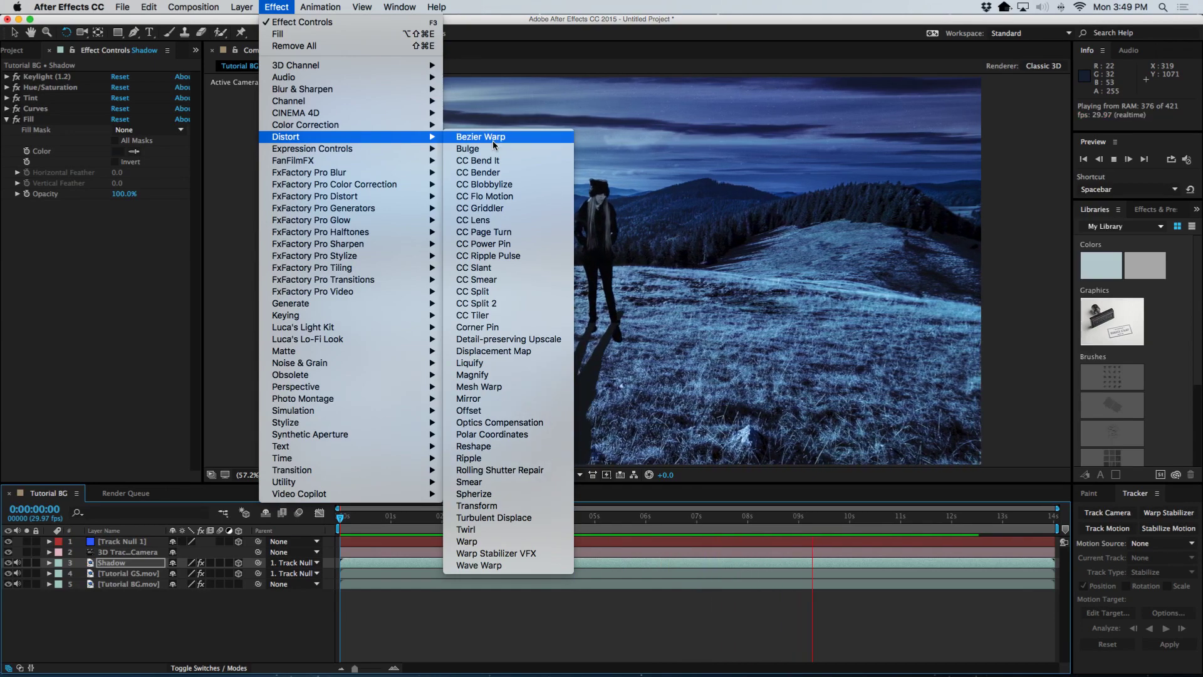
{"action": "left_click", "coordinate": [491, 268]}
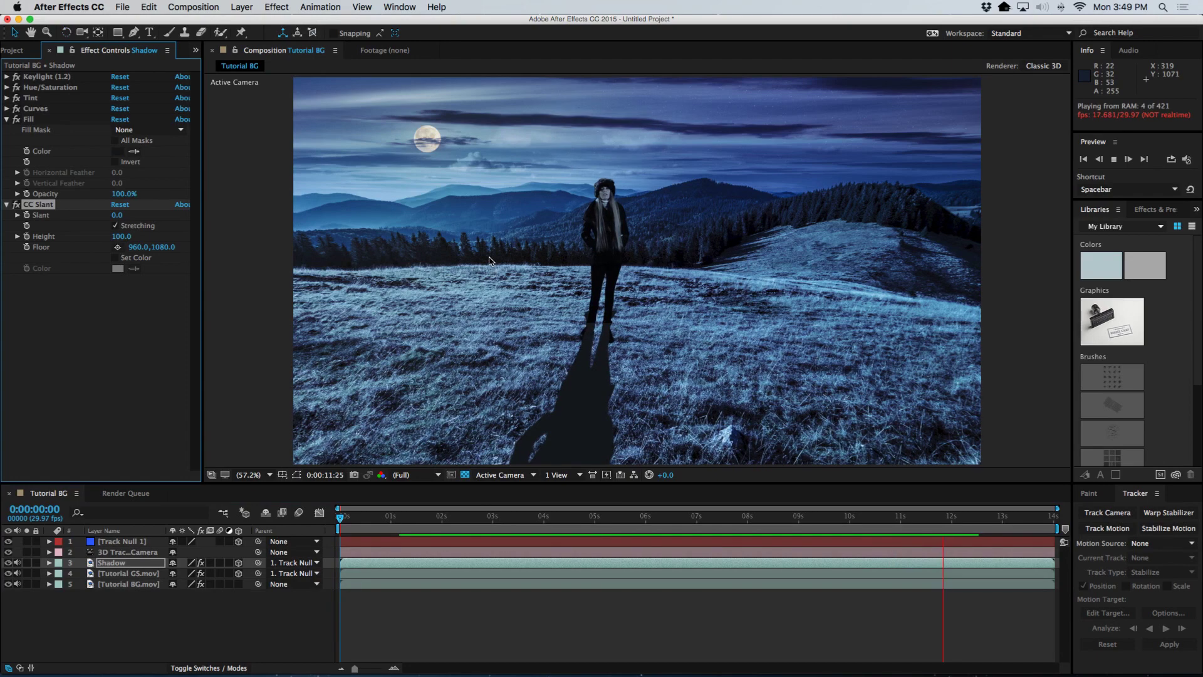
{"action": "key", "text": "space"}
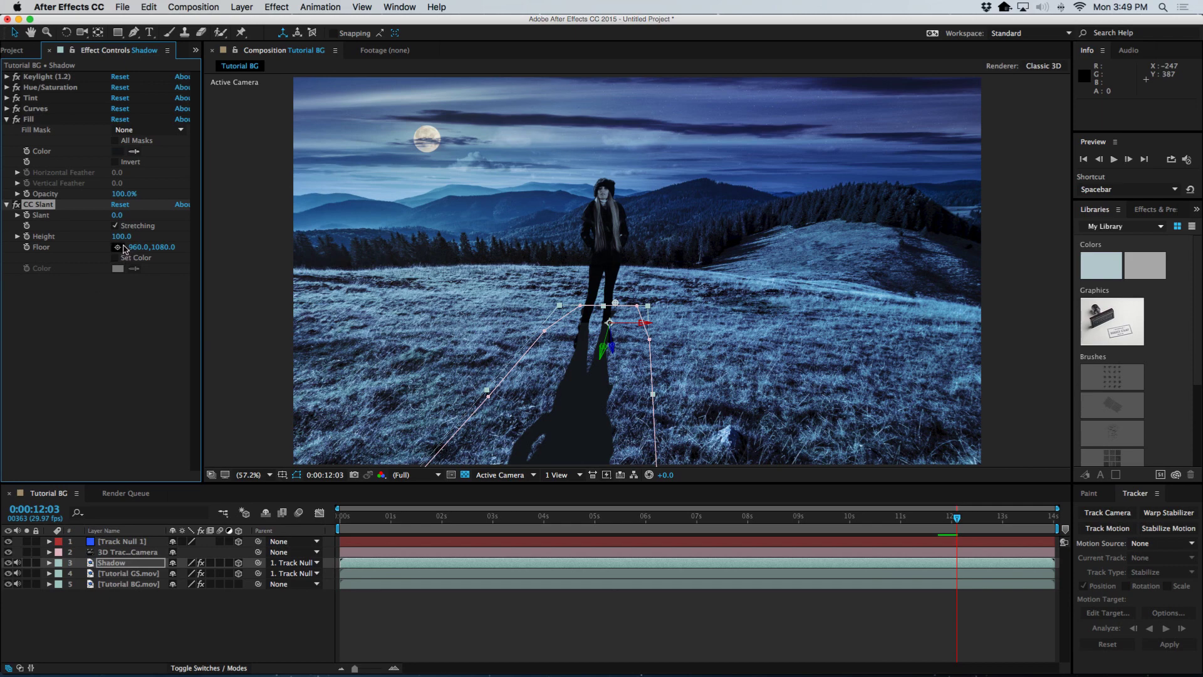
{"action": "left_click_drag", "start_coordinate": [116, 219], "coordinate": [162, 204]}
{"action": "left_click", "coordinate": [650, 517]}
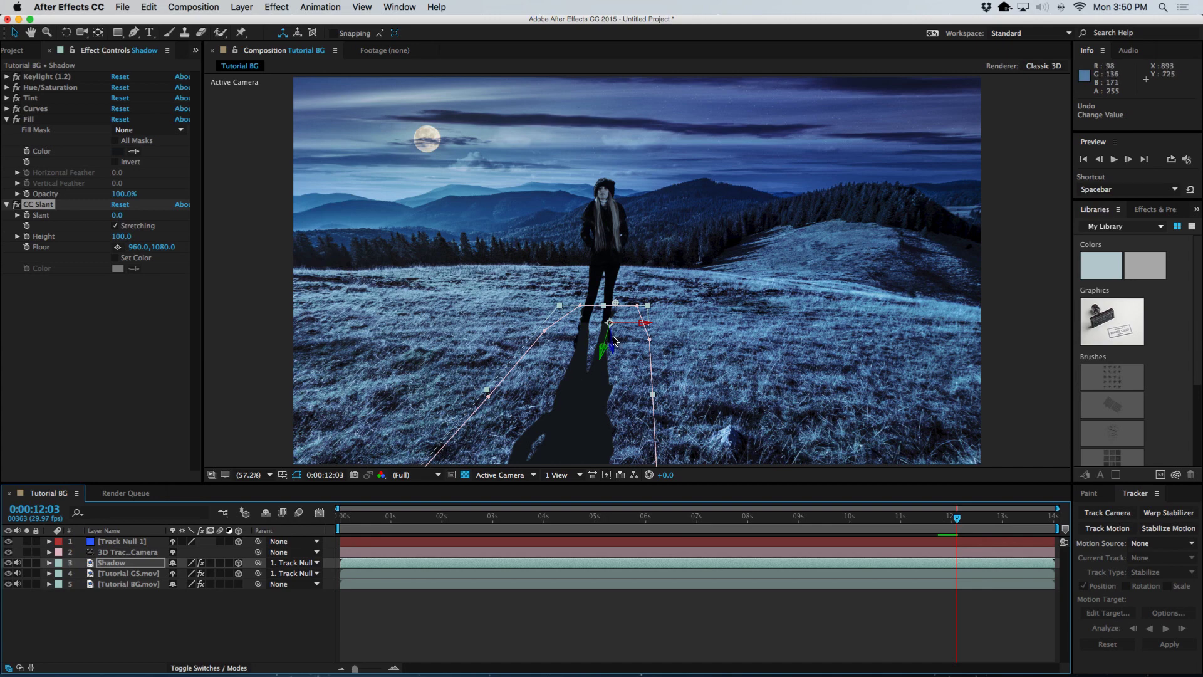
Rotate the Shadow layer about its Z axis to a 57.3° orientation, casting it diagonally across the grass, and preview the result
{"action": "key", "text": "r"}
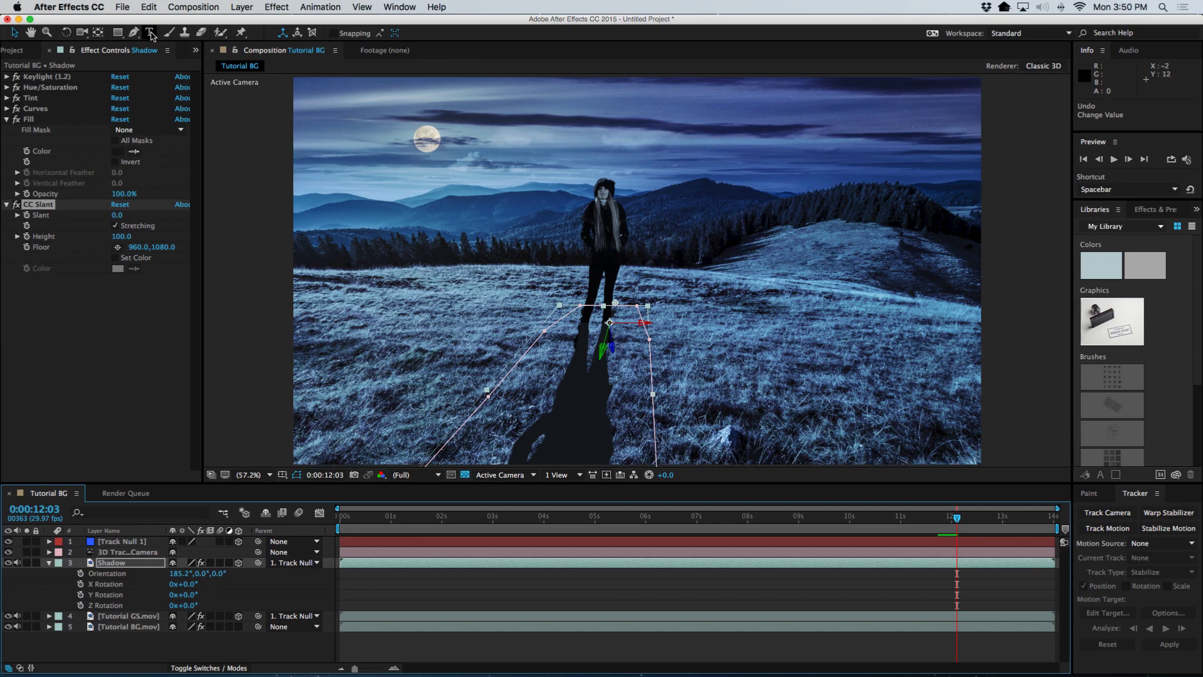
{"action": "left_click", "coordinate": [66, 32]}
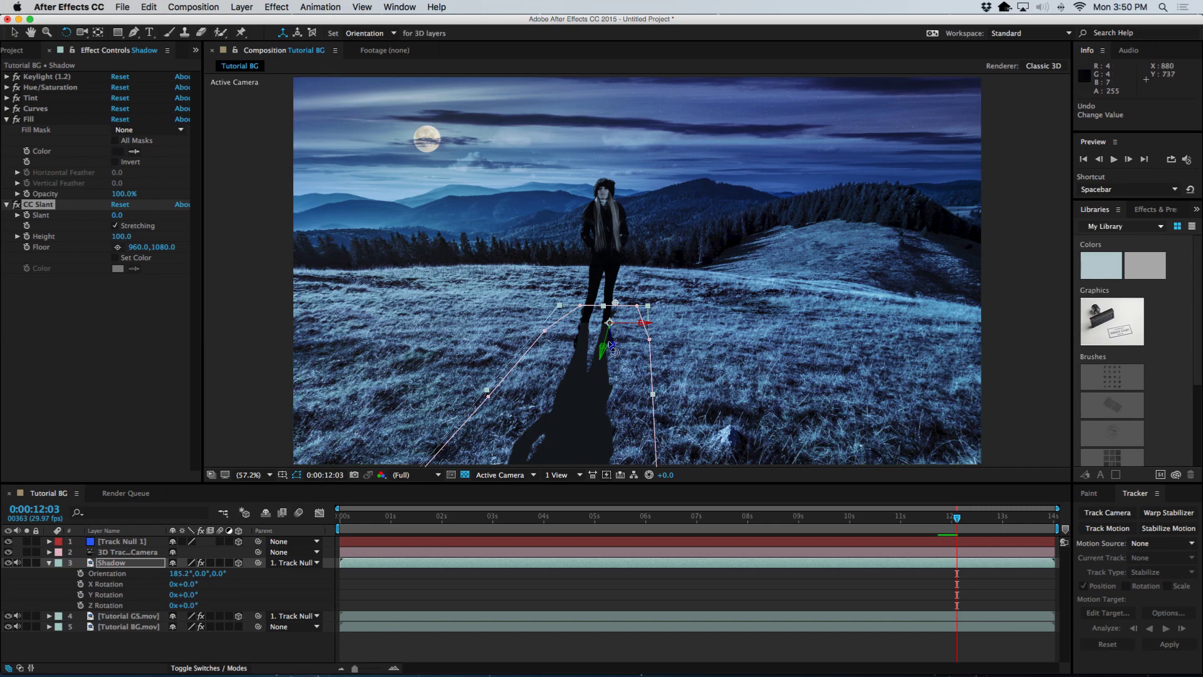
{"action": "left_click_drag", "start_coordinate": [611, 338], "coordinate": [631, 325]}
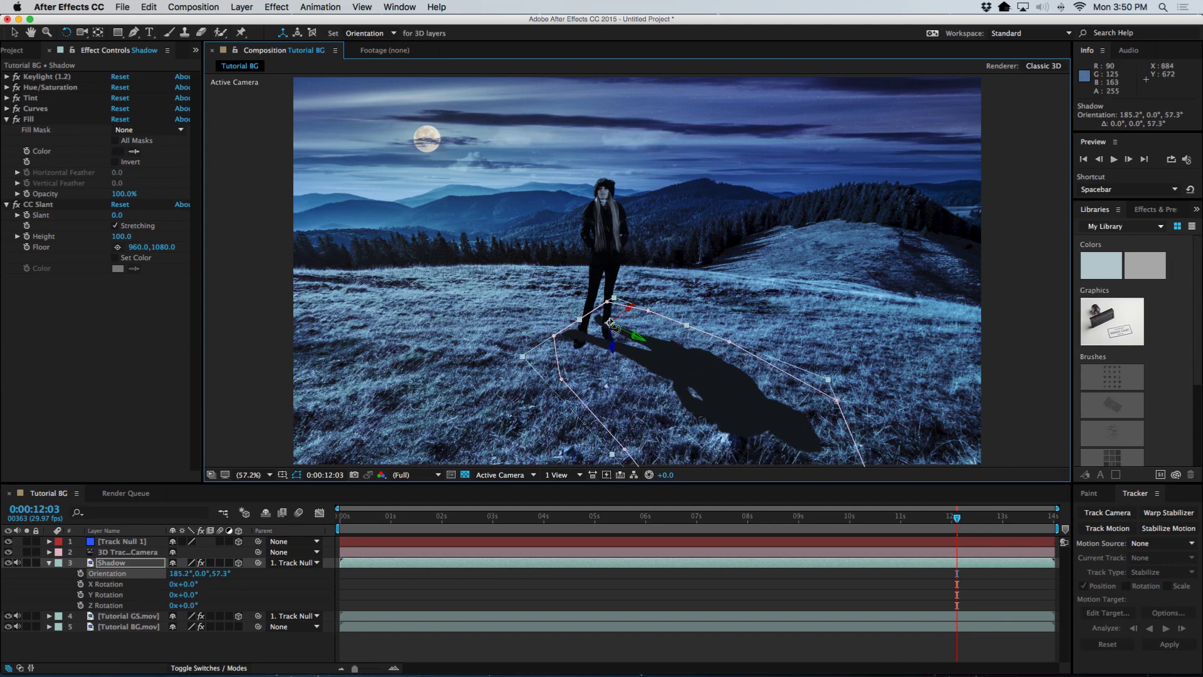
{"action": "key", "text": "space"}
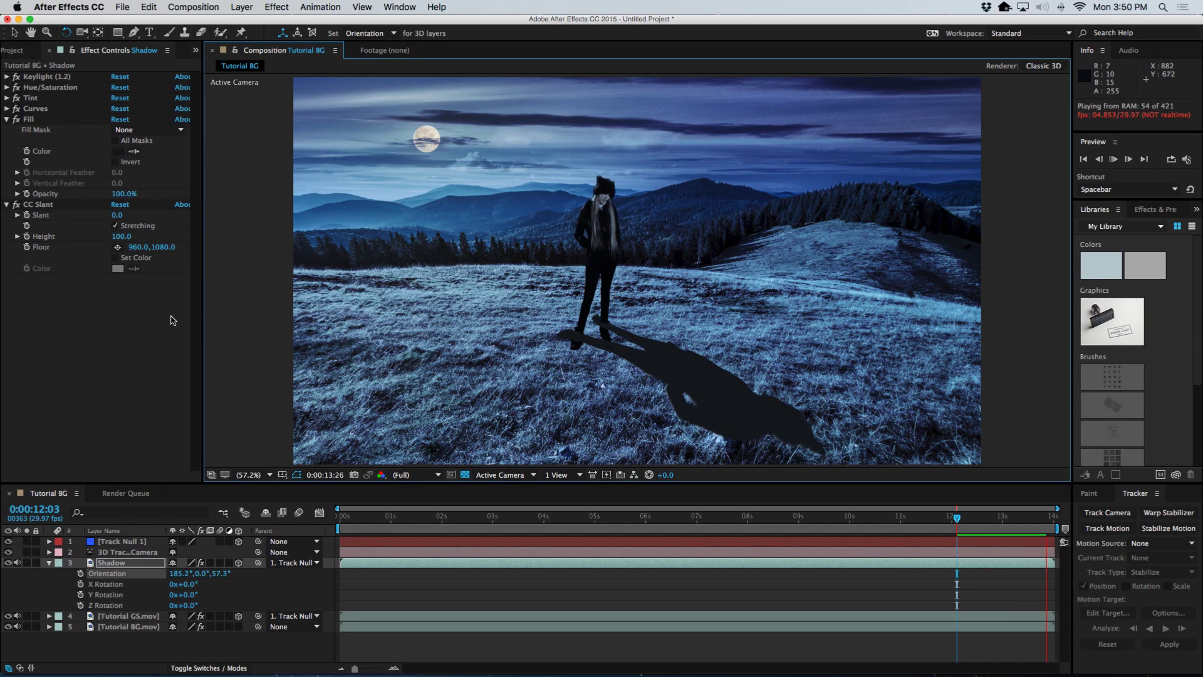
{"action": "key", "text": "space"}
Collapse the CC Slant settings, keep the Fill settings open and apply Gaussian Blur to the Shadow layer
{"action": "left_click", "coordinate": [9, 205]}
{"action": "left_click", "coordinate": [7, 119]}
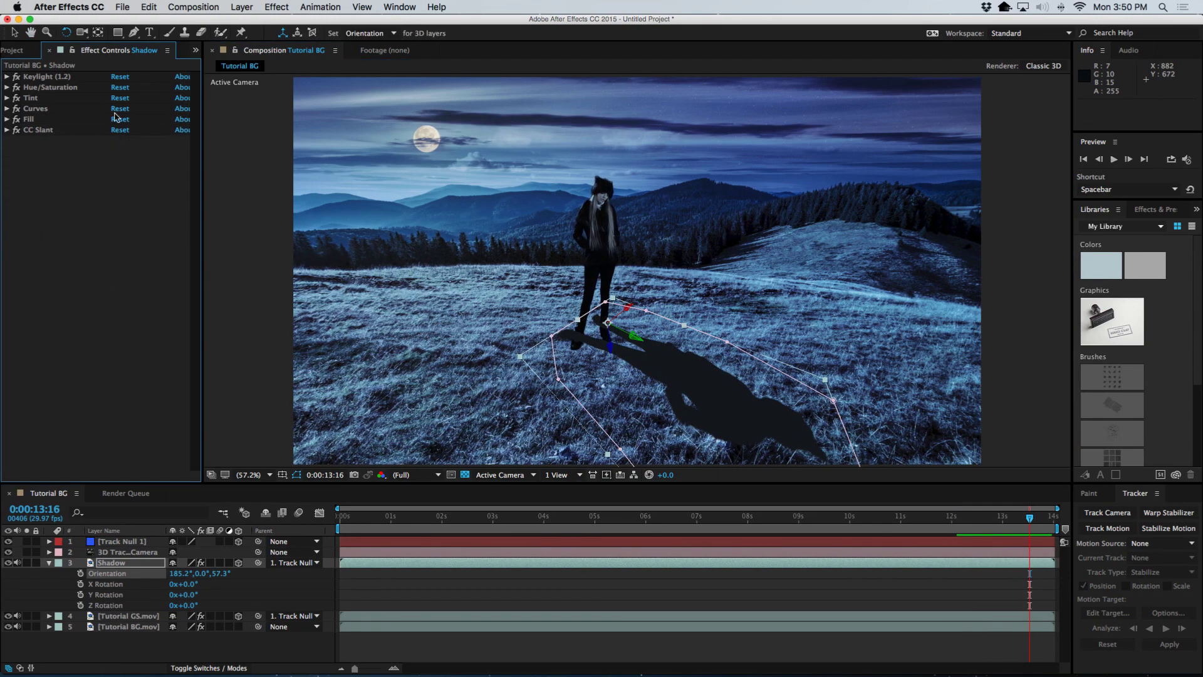
{"action": "left_click", "coordinate": [7, 119]}
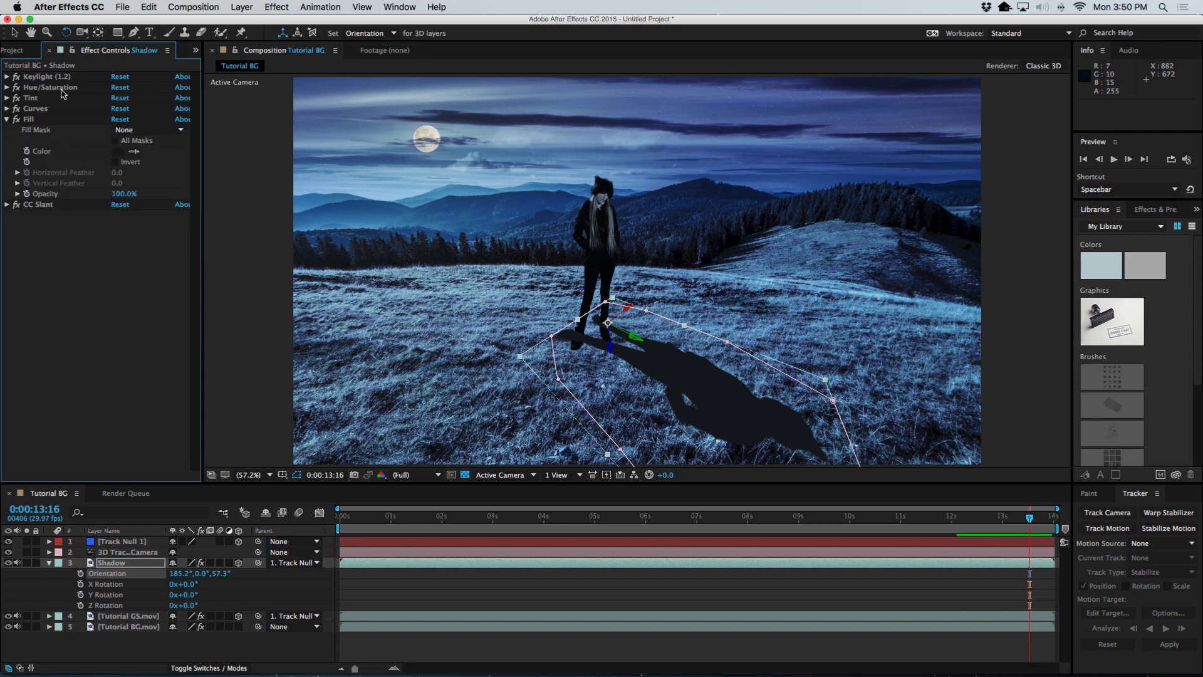
{"action": "left_click", "coordinate": [274, 7]}
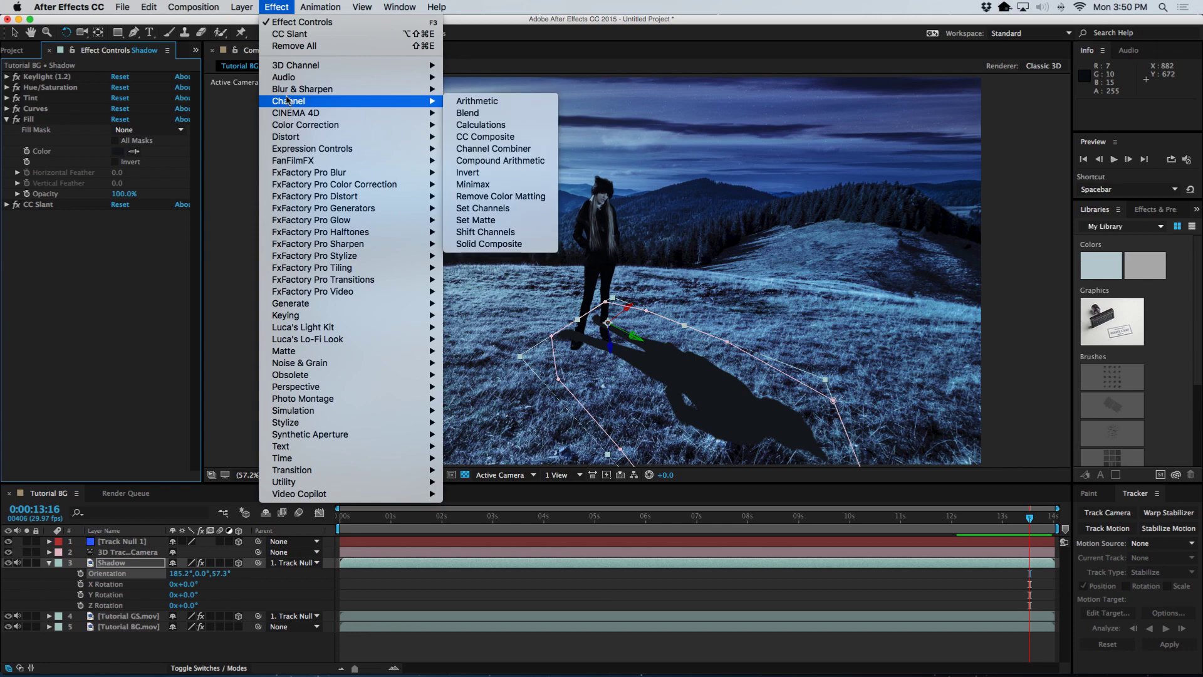
{"action": "mouse_move", "coordinate": [301, 89]}
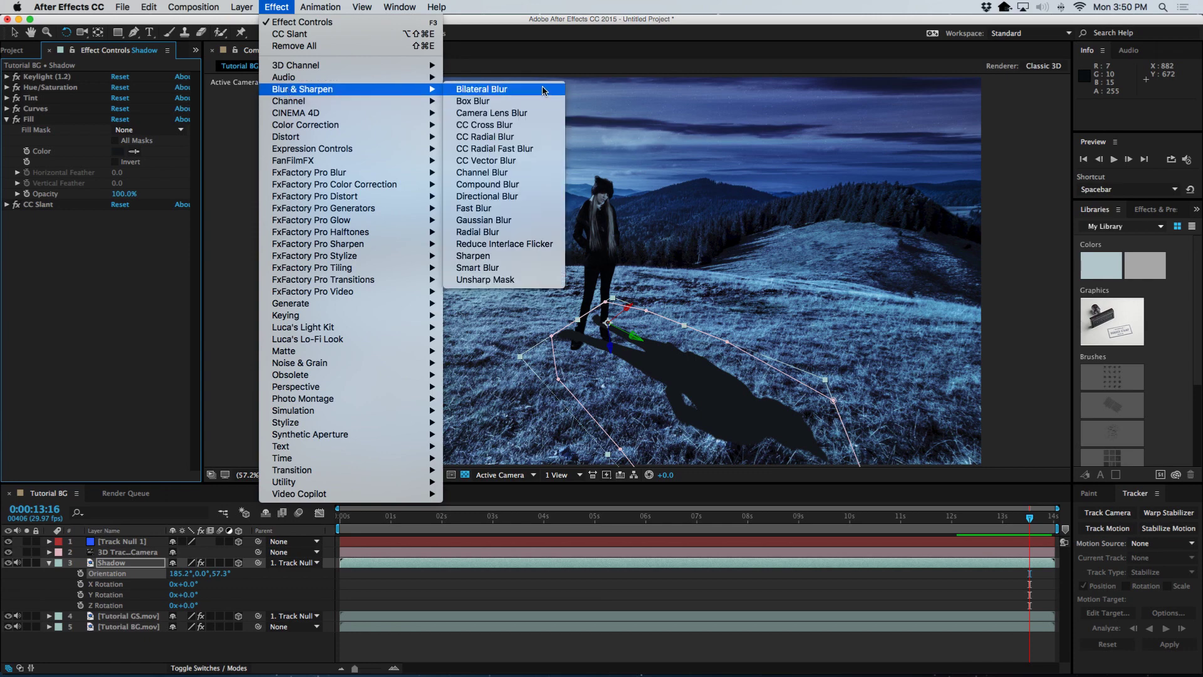
{"action": "left_click", "coordinate": [507, 224]}
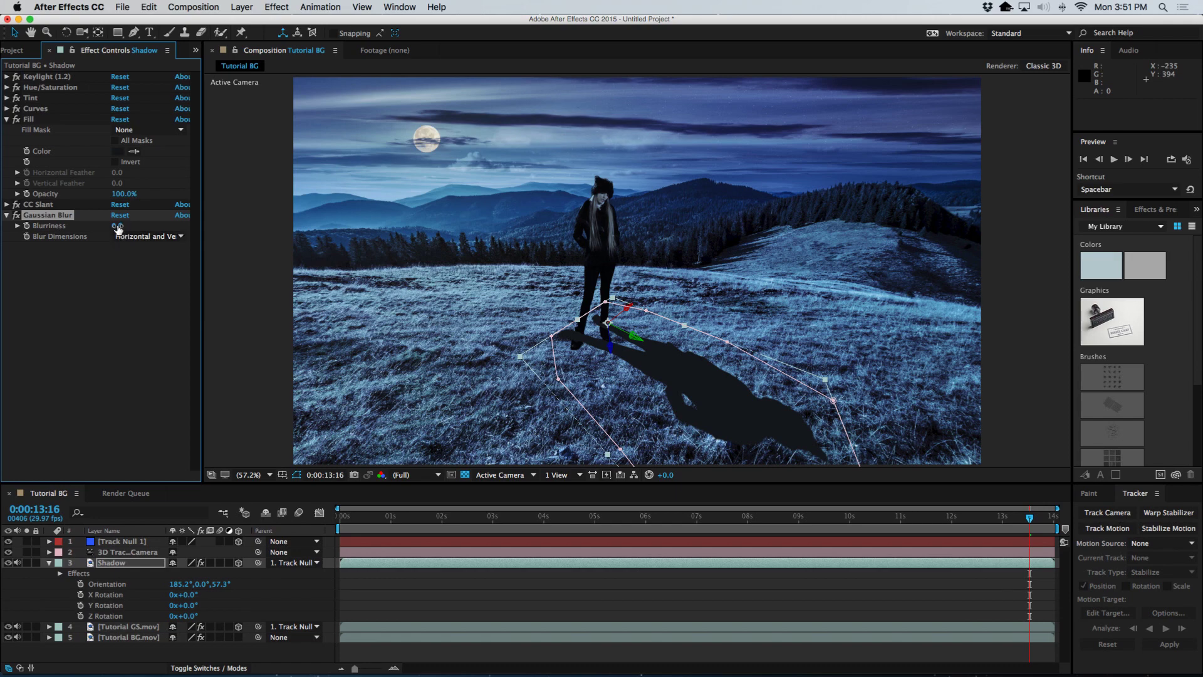
Soften the shadow with a Gaussian Blur Blurriness of 34.0 and a Fill Opacity of 72%
{"action": "left_click_drag", "start_coordinate": [117, 229], "coordinate": [194, 231]}
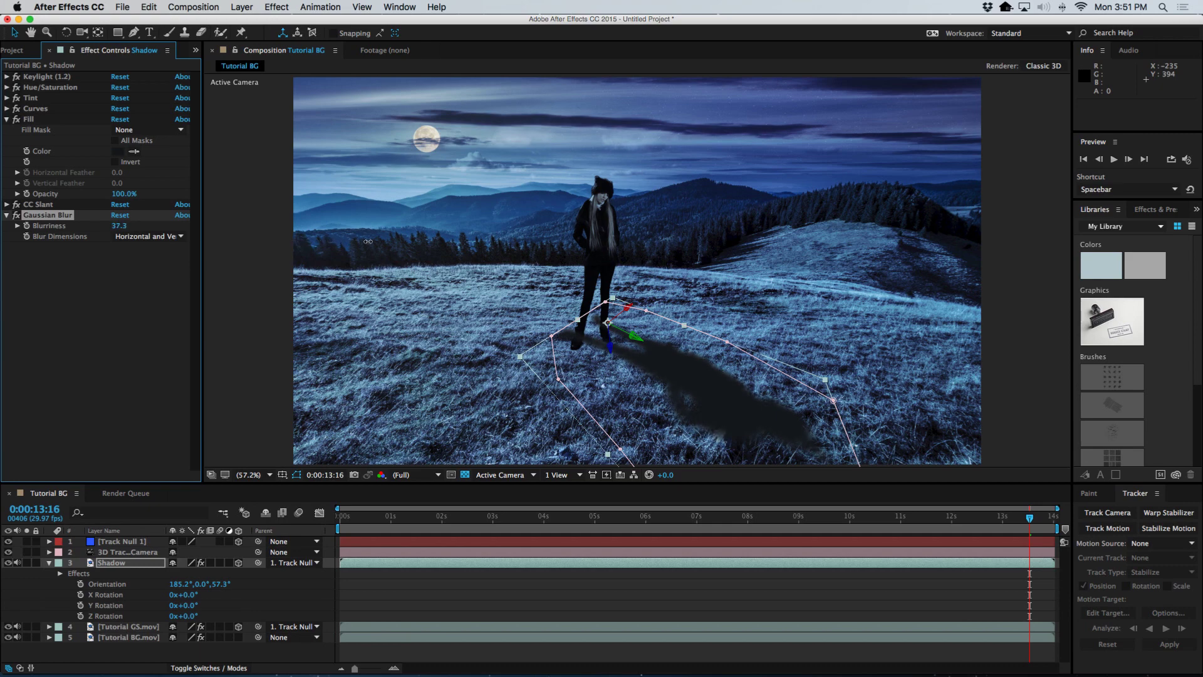
{"action": "left_click_drag", "start_coordinate": [430, 243], "coordinate": [444, 243]}
{"action": "left_click_drag", "start_coordinate": [345, 255], "coordinate": [255, 240]}
{"action": "left_click", "coordinate": [116, 193]}
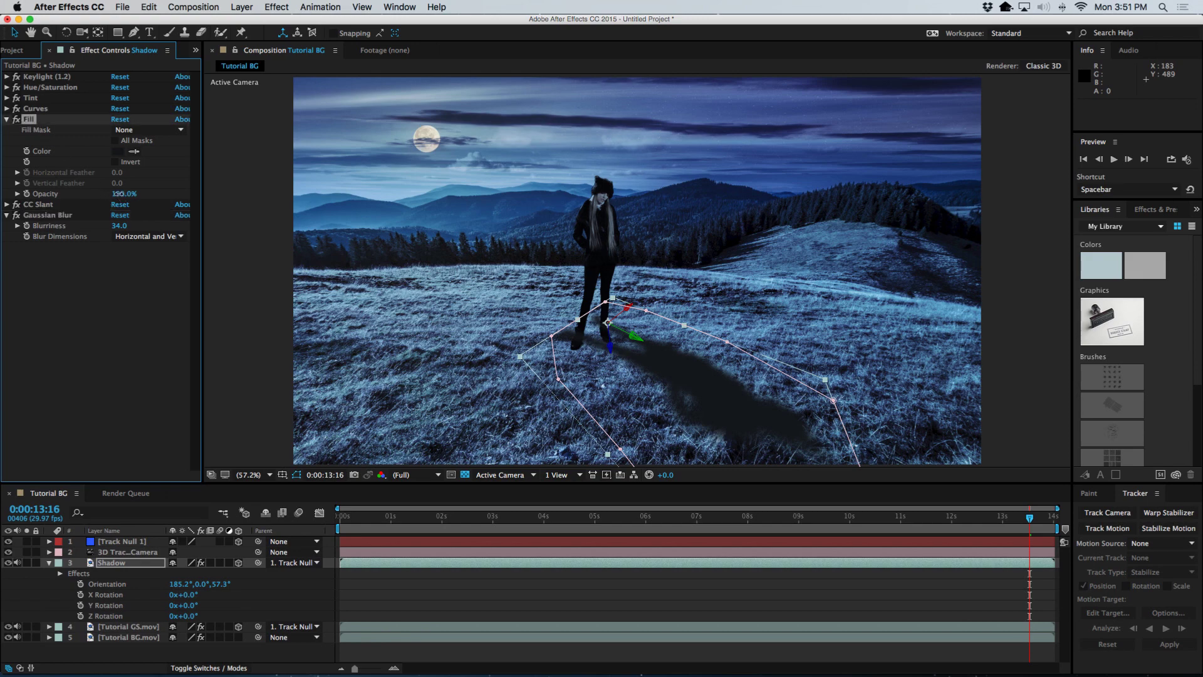
{"action": "left_click_drag", "start_coordinate": [107, 193], "coordinate": [104, 194]}
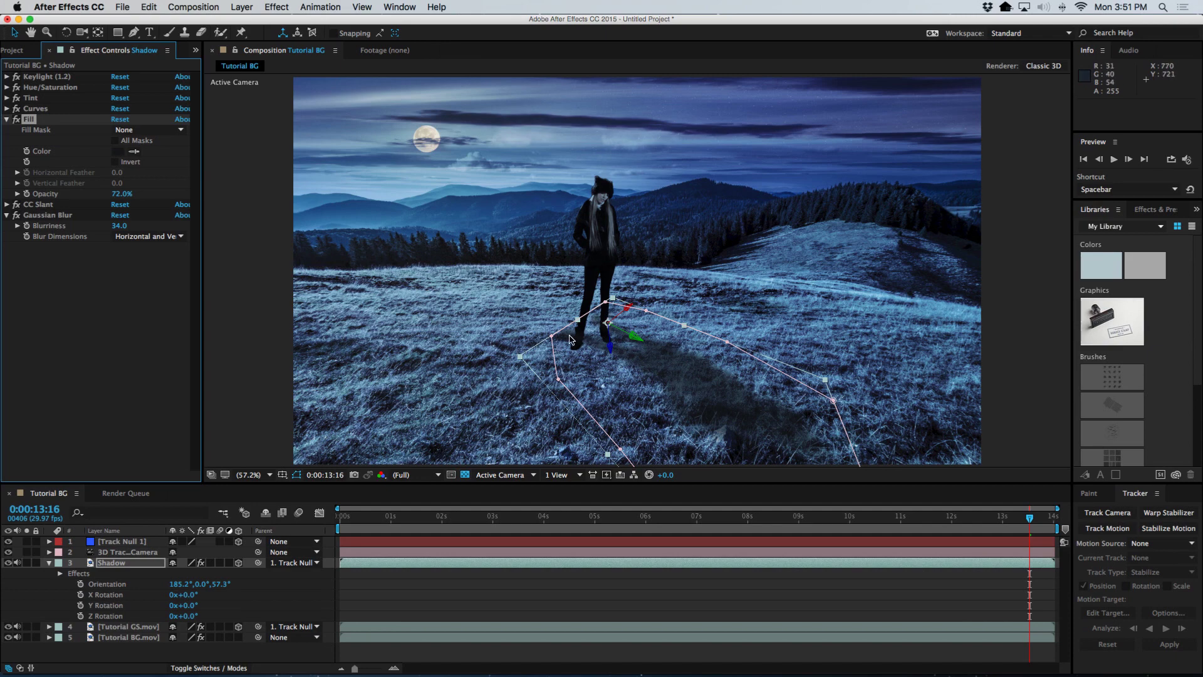
Play the composition from the first frame to check the softened shadow, and collapse the Gaussian Blur and Fill settings
{"action": "left_click", "coordinate": [340, 519]}
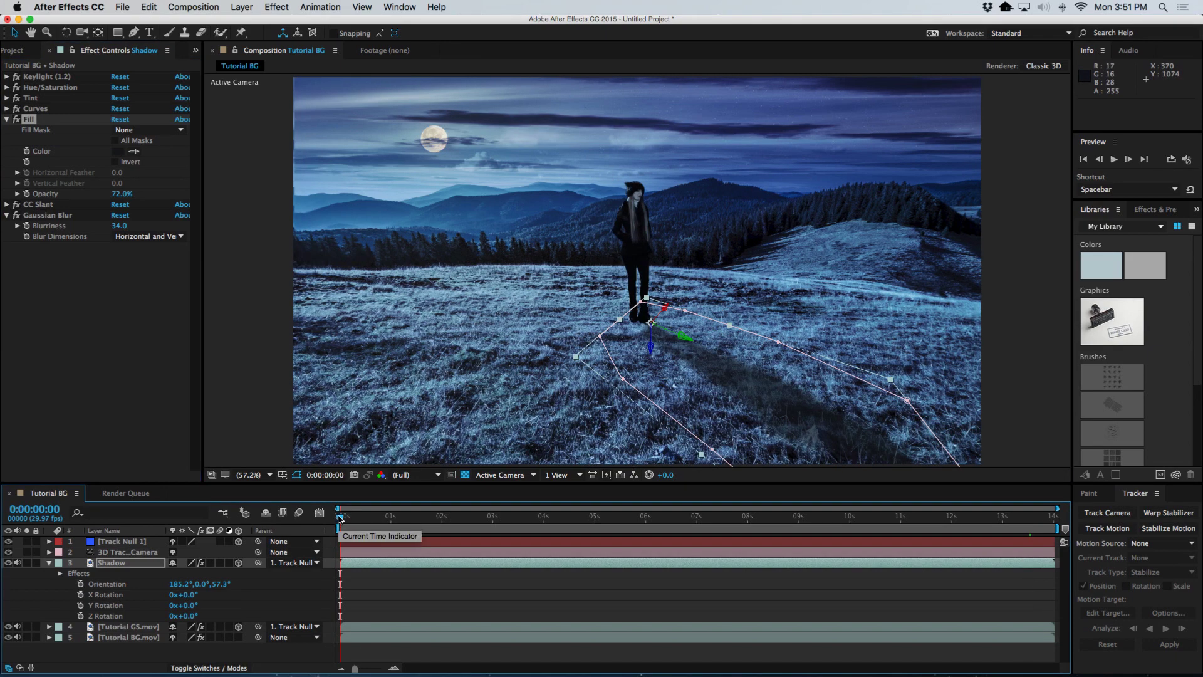
{"action": "key", "text": "space"}
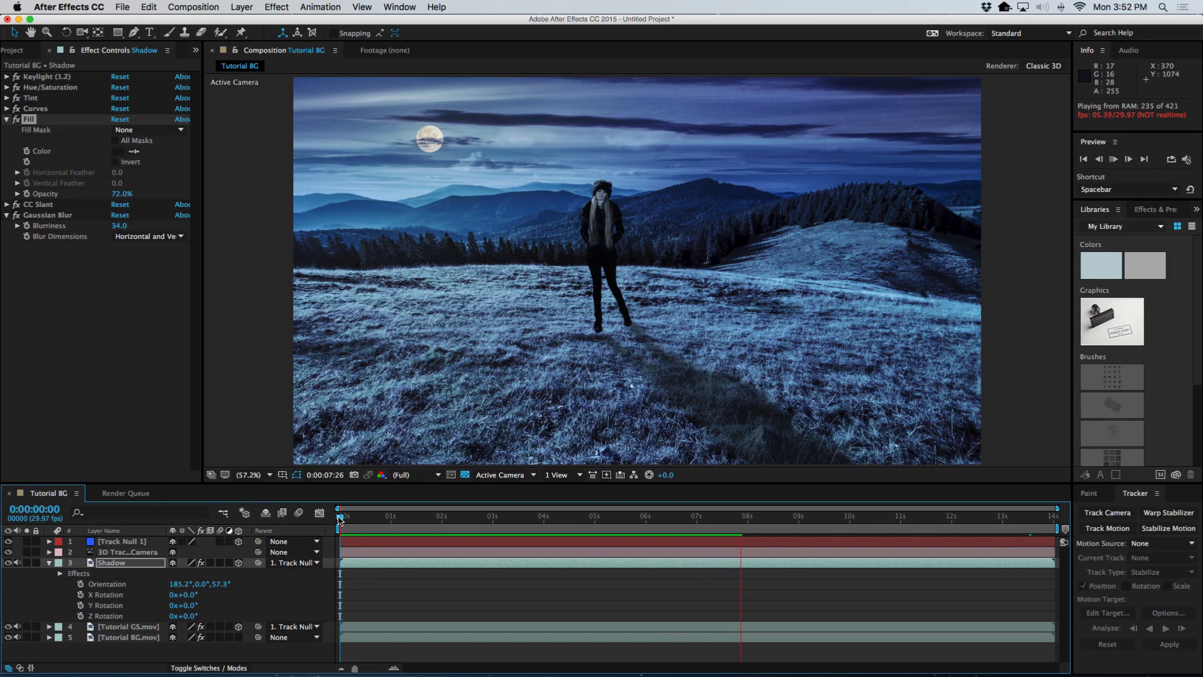
{"action": "key", "text": "space"}
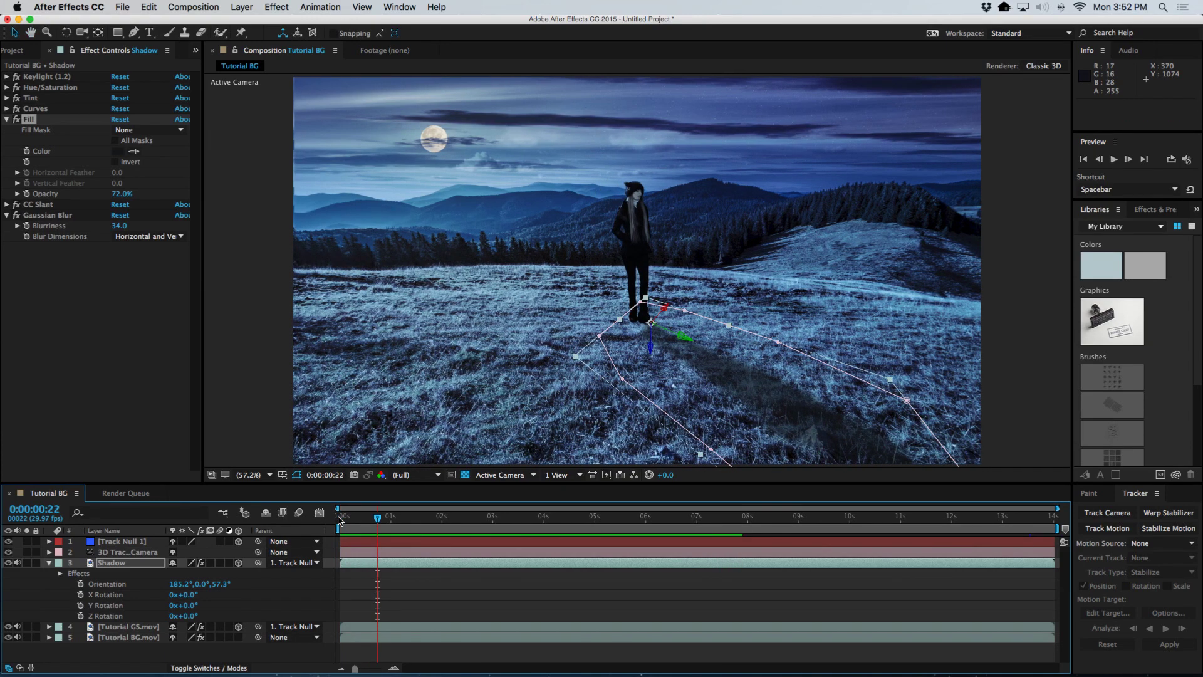
{"action": "left_click", "coordinate": [8, 215]}
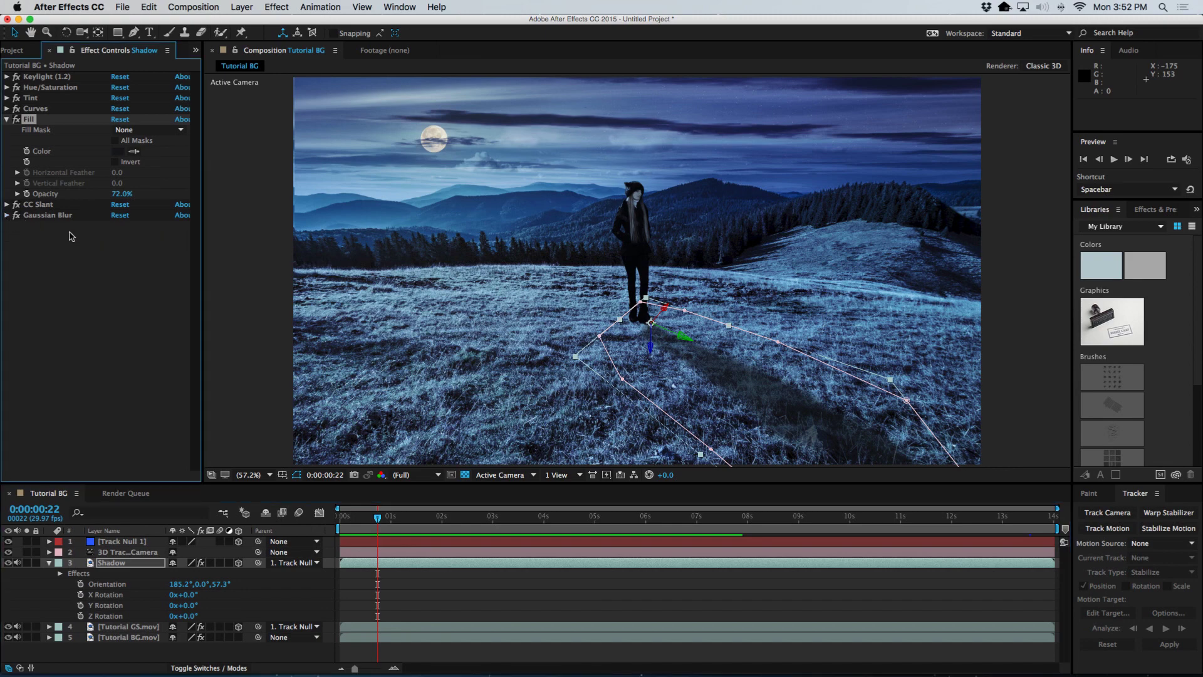
{"action": "left_click", "coordinate": [7, 119]}
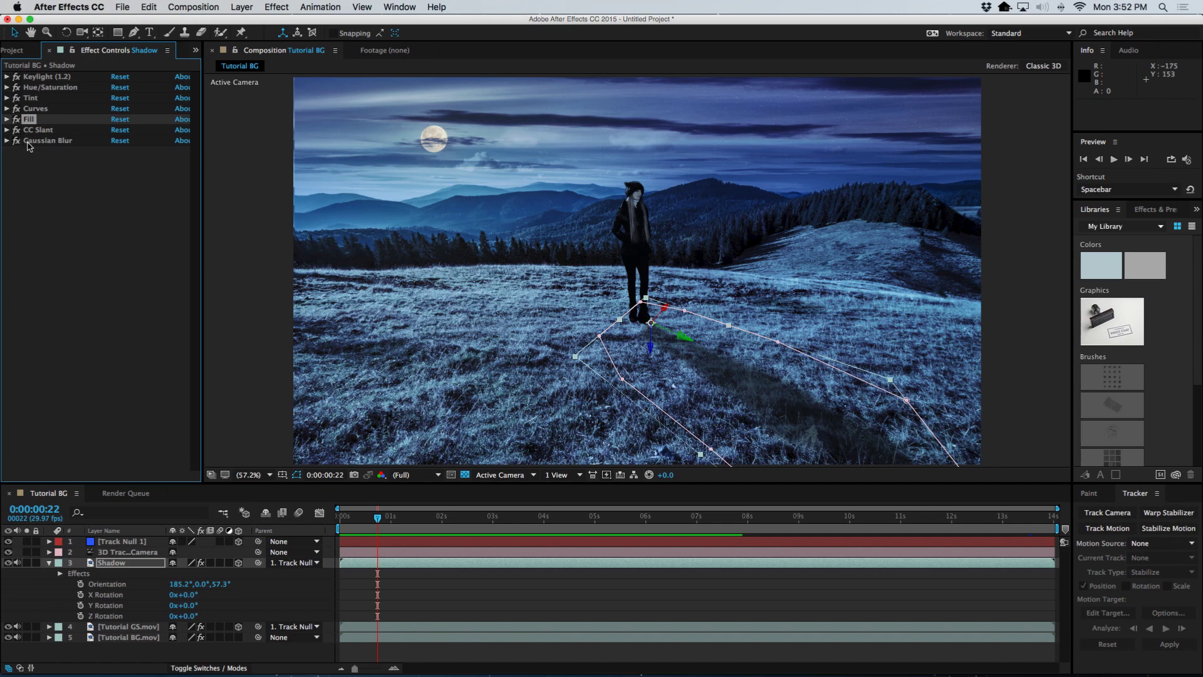
{"action": "left_click", "coordinate": [49, 563]}
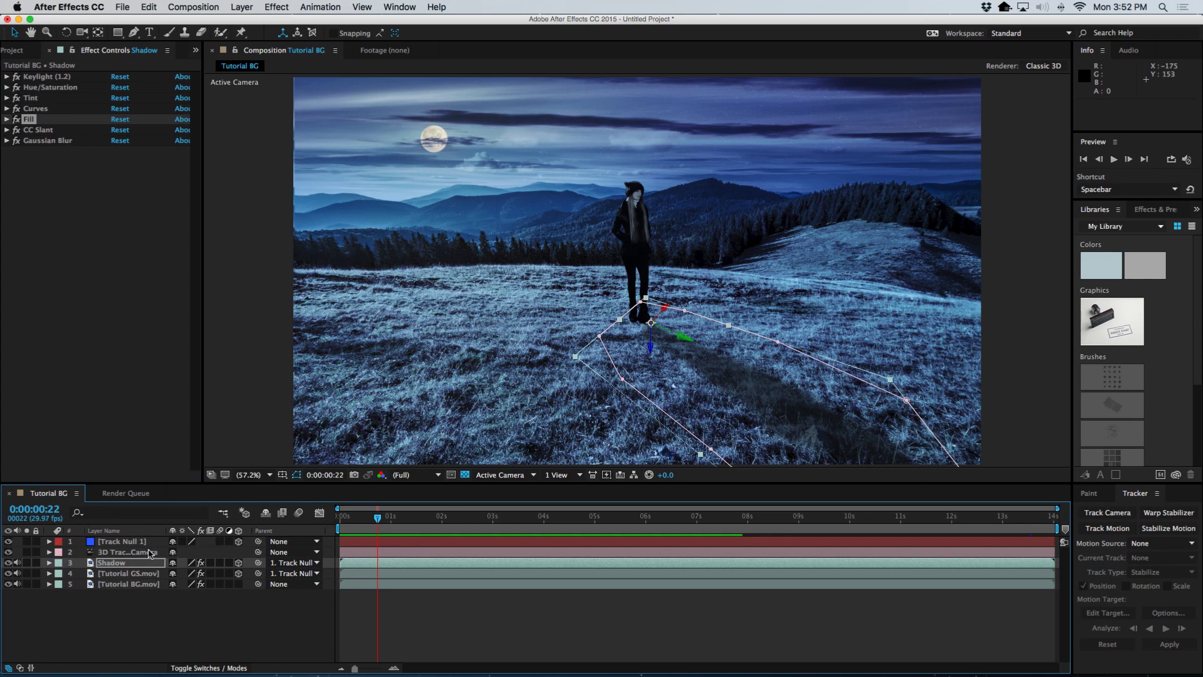
{"action": "left_click", "coordinate": [134, 543]}
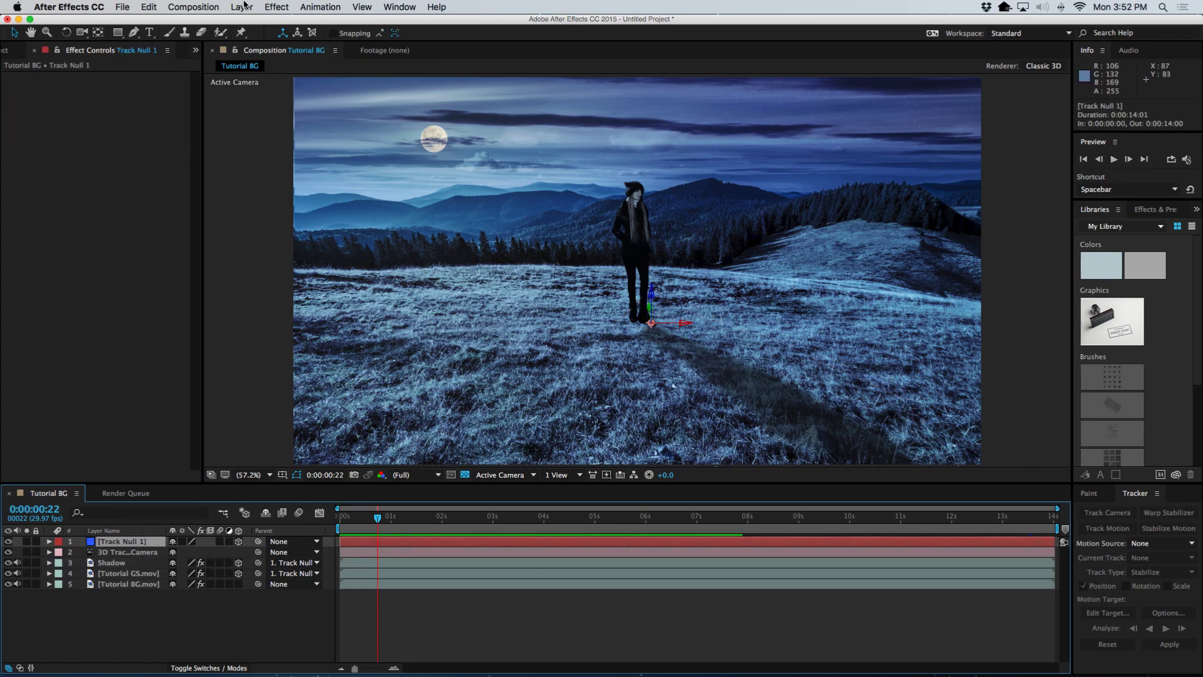
{"action": "left_click", "coordinate": [277, 7]}
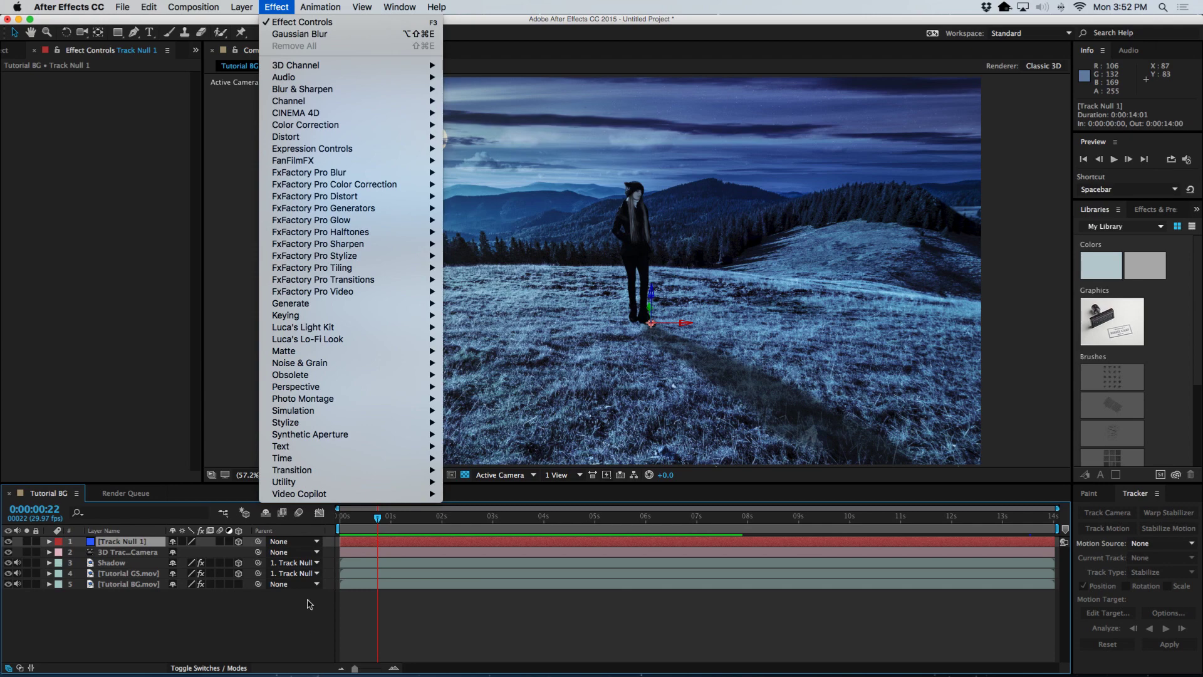
{"action": "mouse_move", "coordinate": [316, 494]}
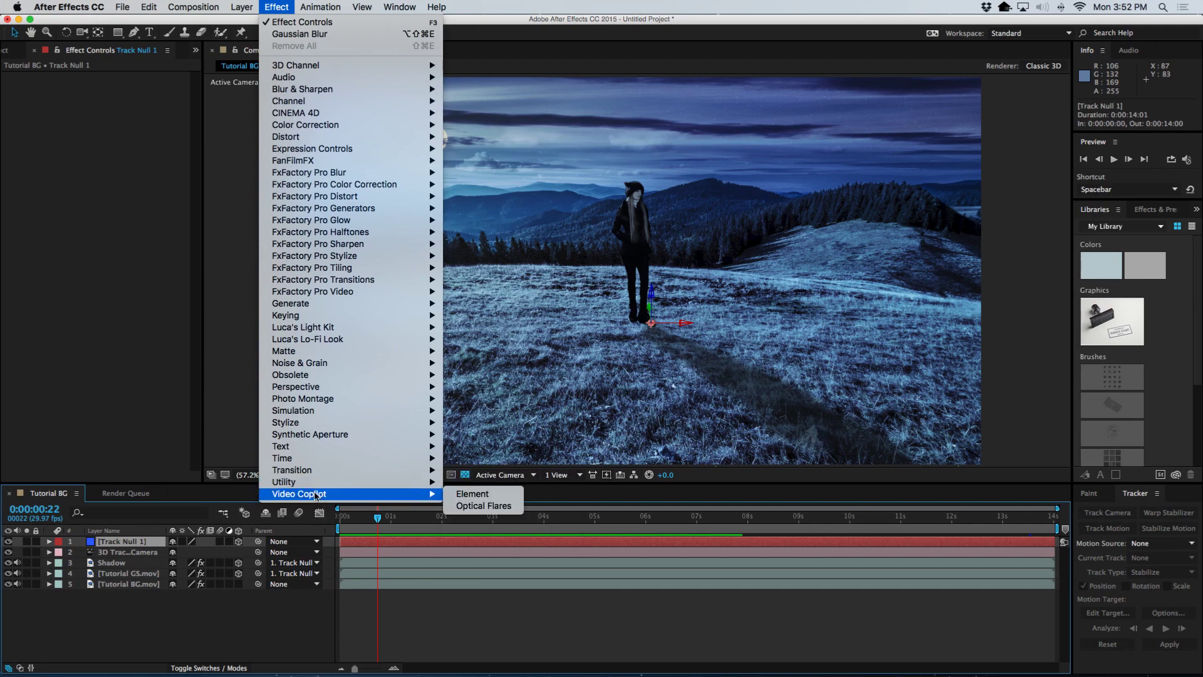
{"action": "left_click", "coordinate": [470, 506]}
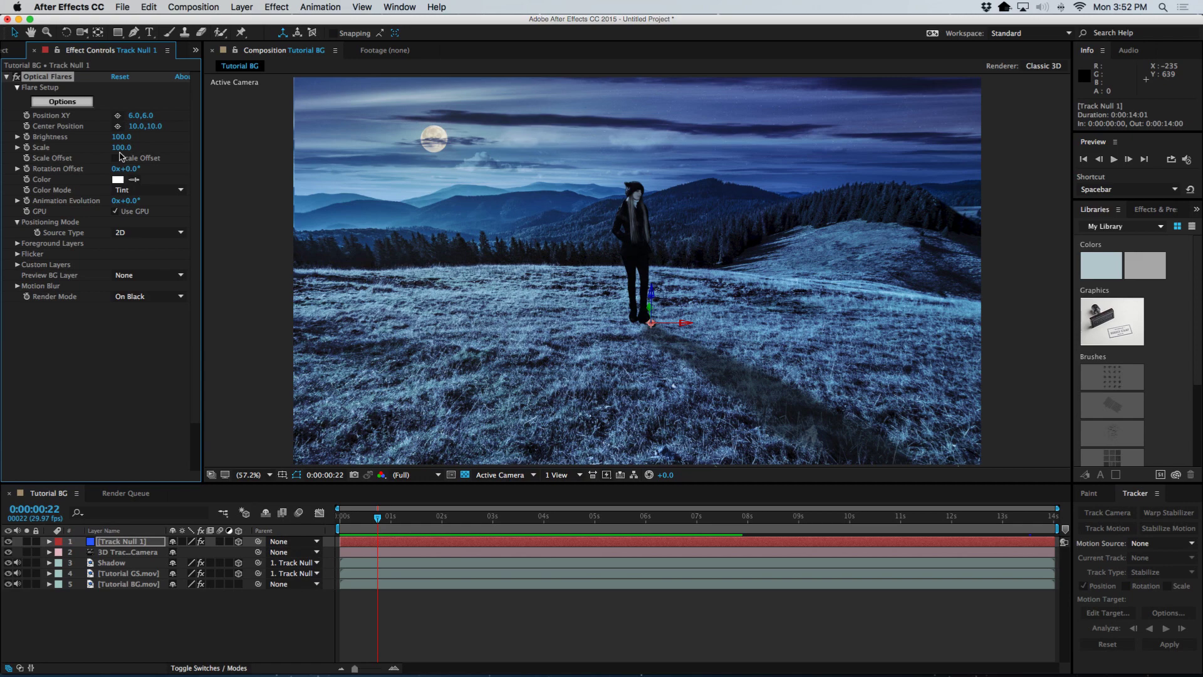
{"action": "key", "text": "super+z"}
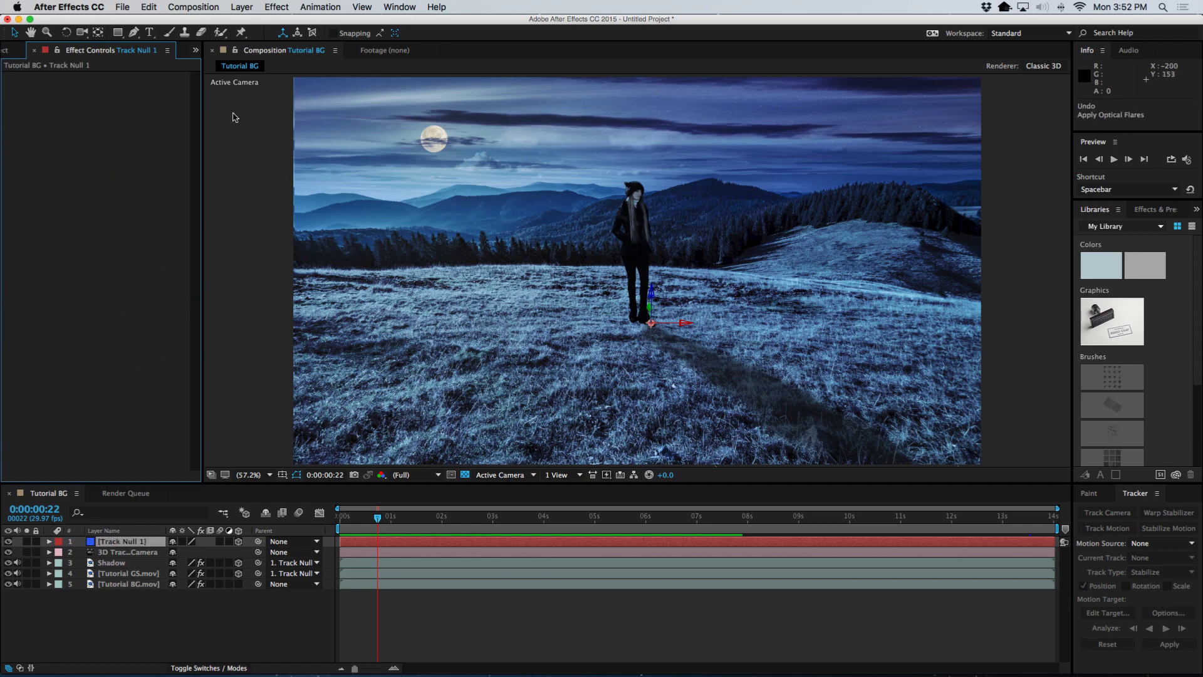
Create a new black solid layer at composition size, 1920 × 1080 px
{"action": "left_click", "coordinate": [242, 10]}
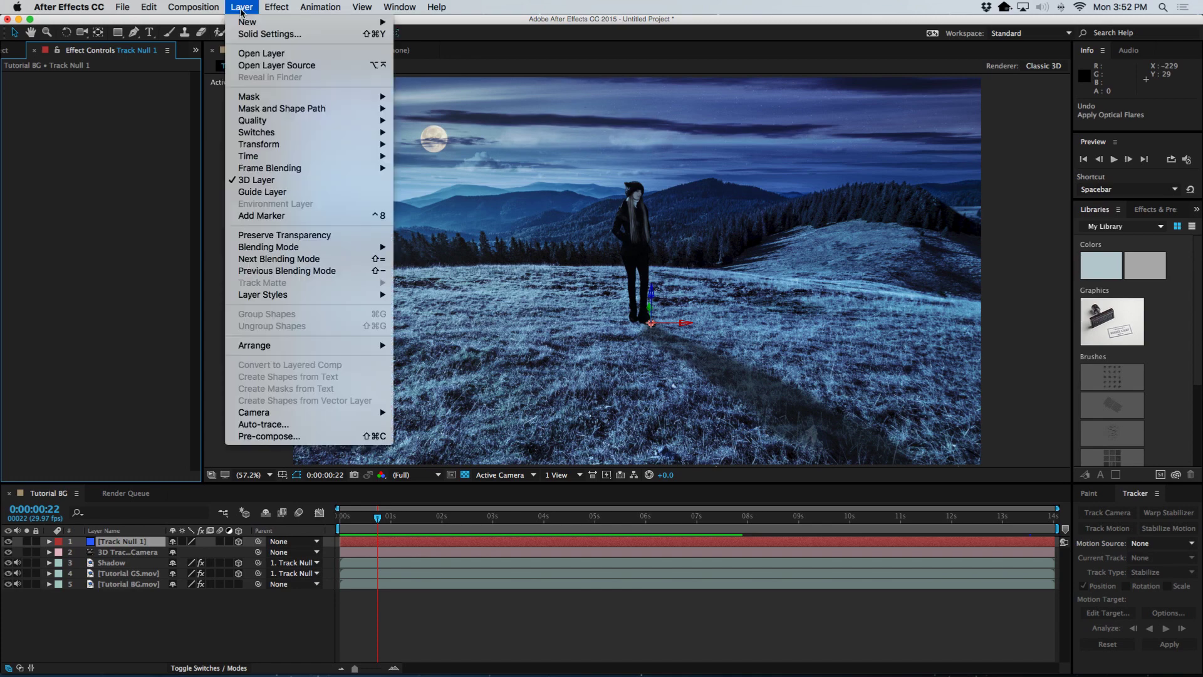
{"action": "mouse_move", "coordinate": [253, 23]}
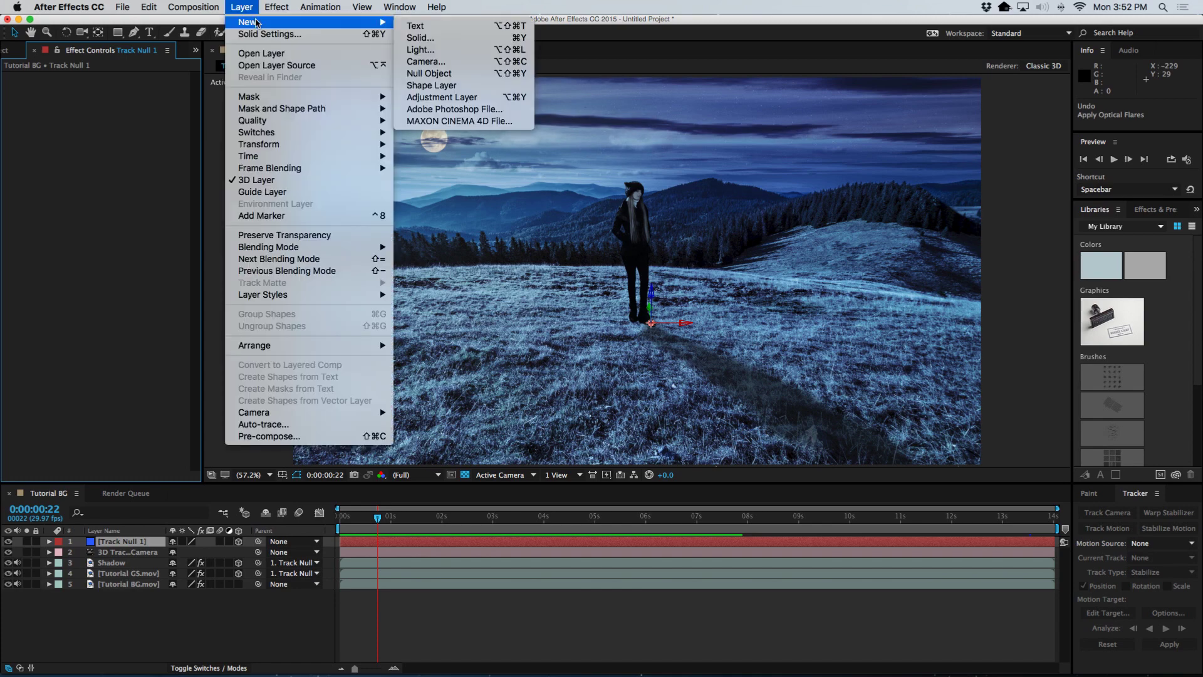
{"action": "left_click", "coordinate": [435, 41]}
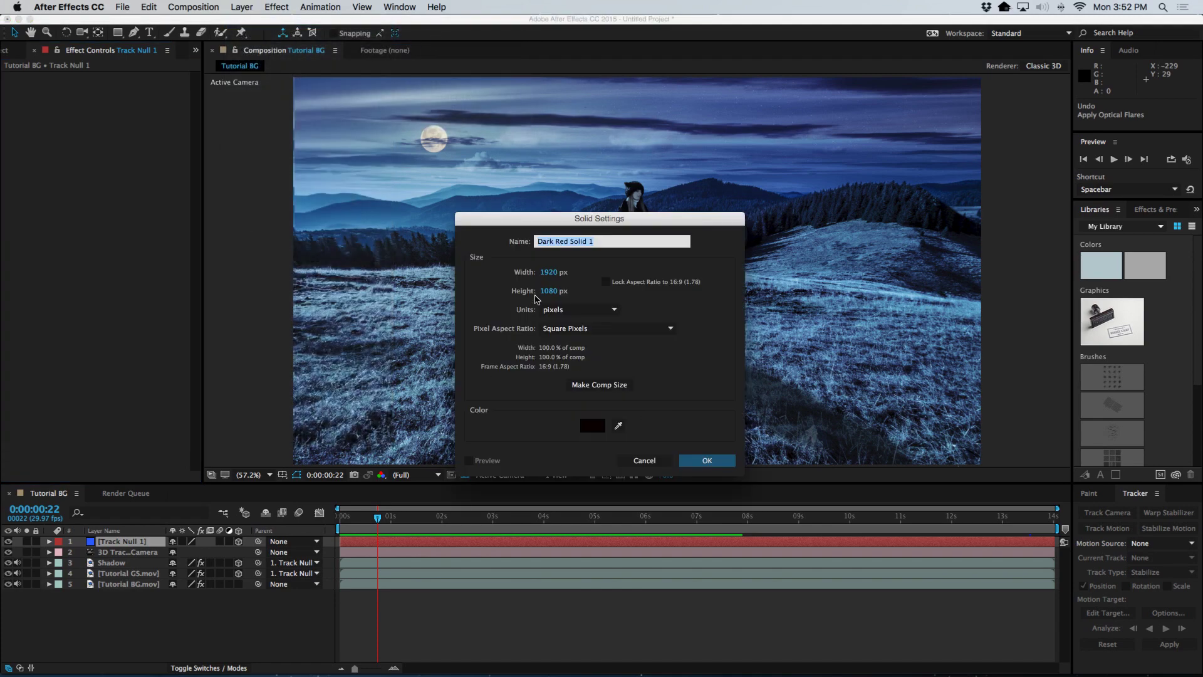
{"action": "left_click", "coordinate": [624, 385]}
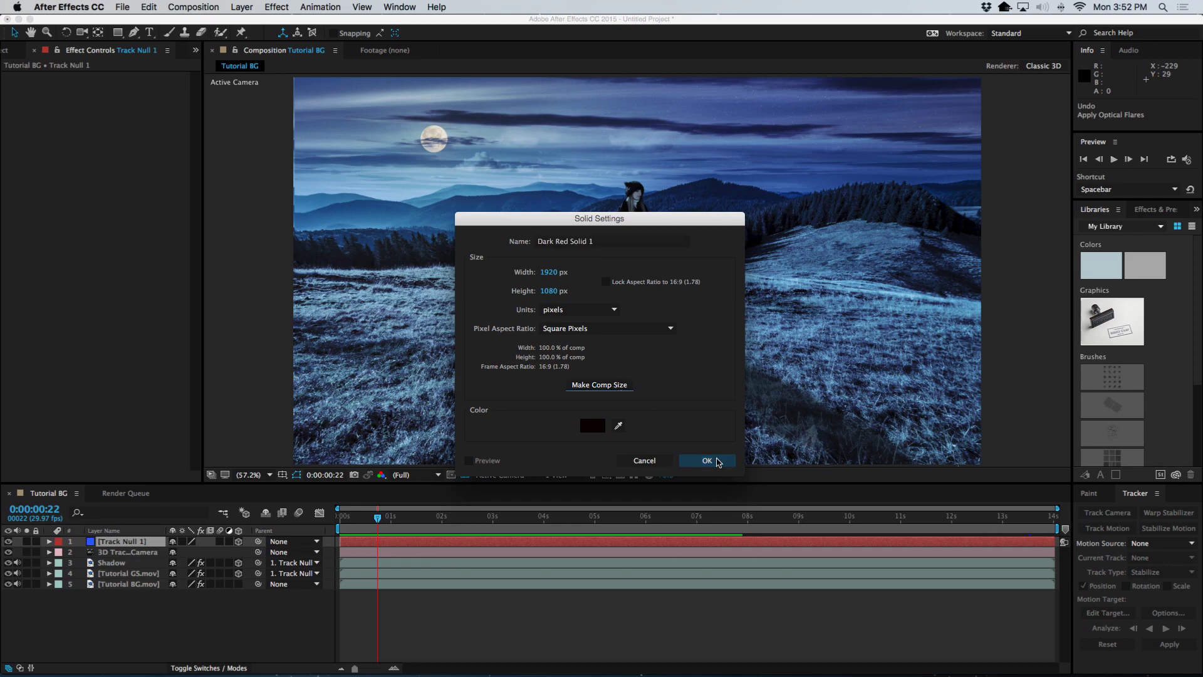
{"action": "left_click", "coordinate": [707, 461]}
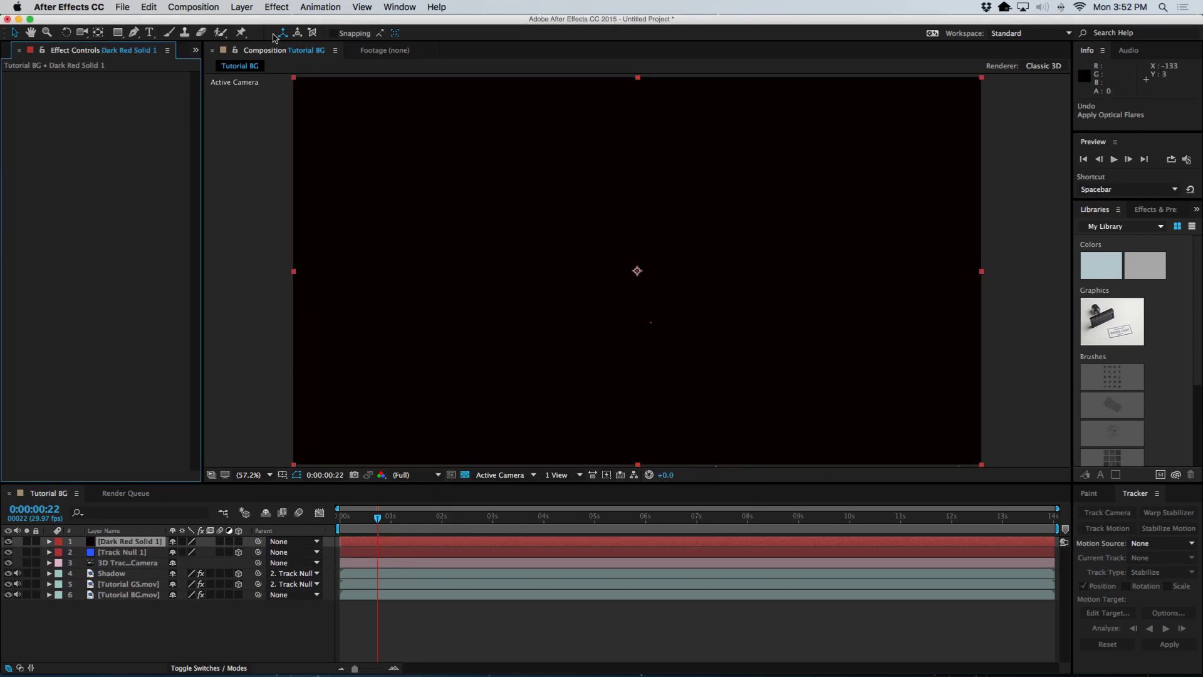
Apply the Video Copilot Optical Flares effect to the new solid and set the layer's blending mode to Add
{"action": "left_click", "coordinate": [273, 6]}
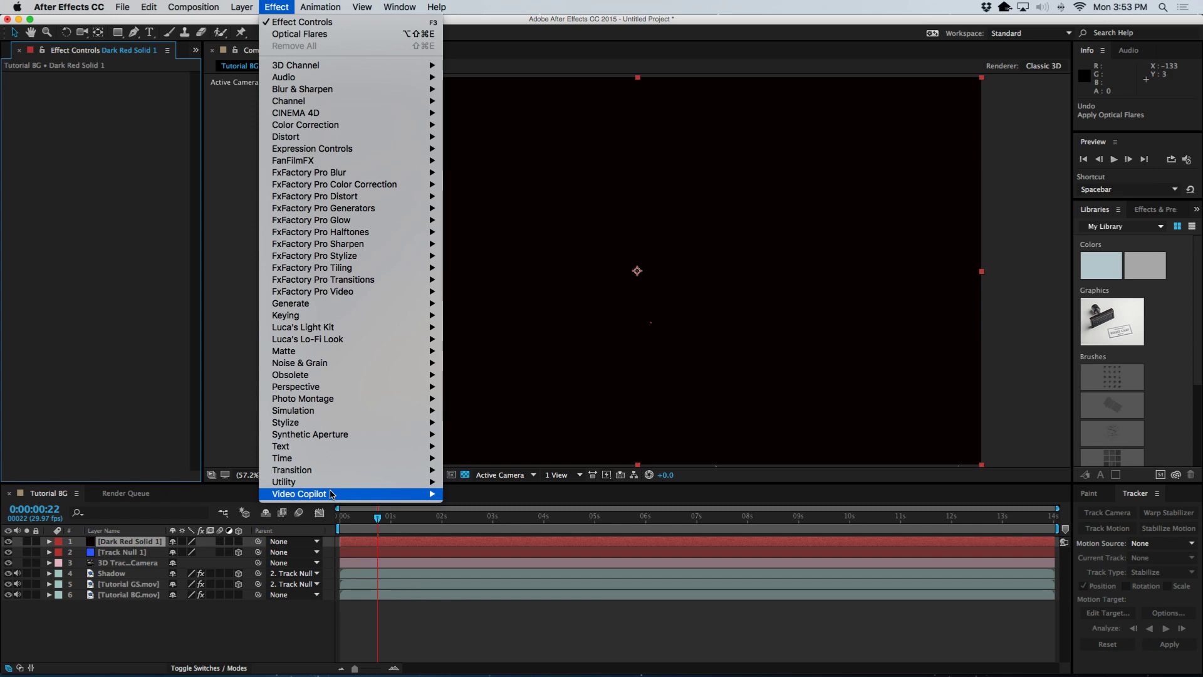
{"action": "mouse_move", "coordinate": [425, 498]}
{"action": "left_click", "coordinate": [470, 507]}
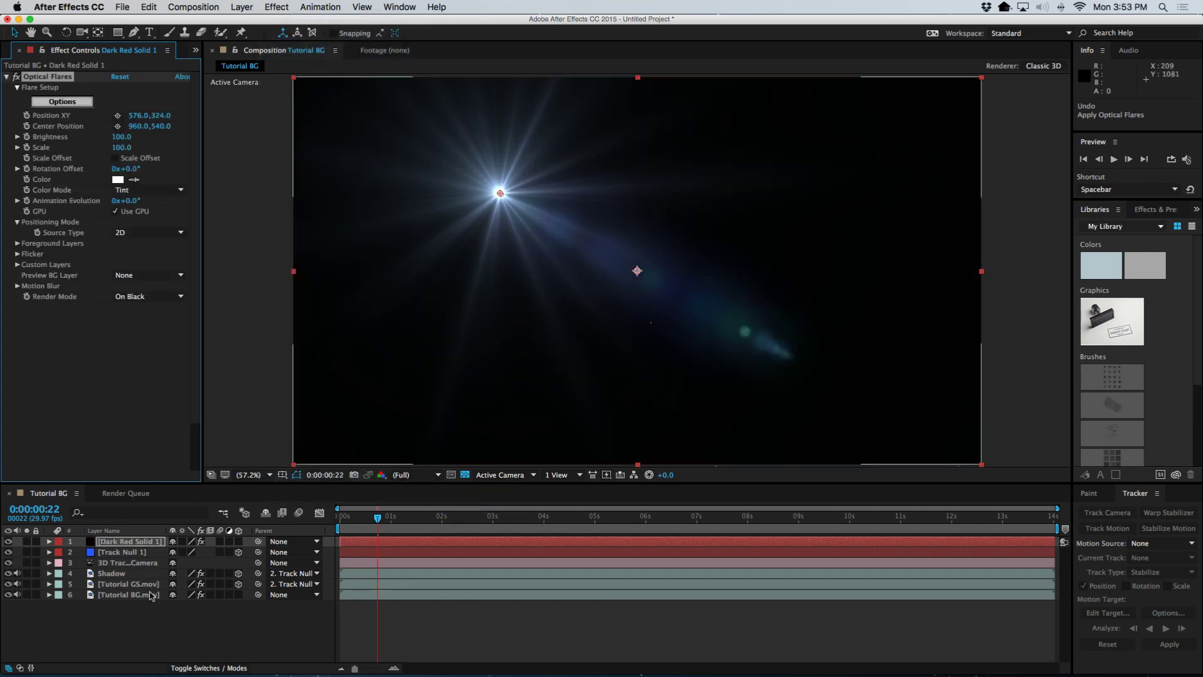
{"action": "left_click", "coordinate": [208, 667]}
{"action": "left_click", "coordinate": [188, 541]}
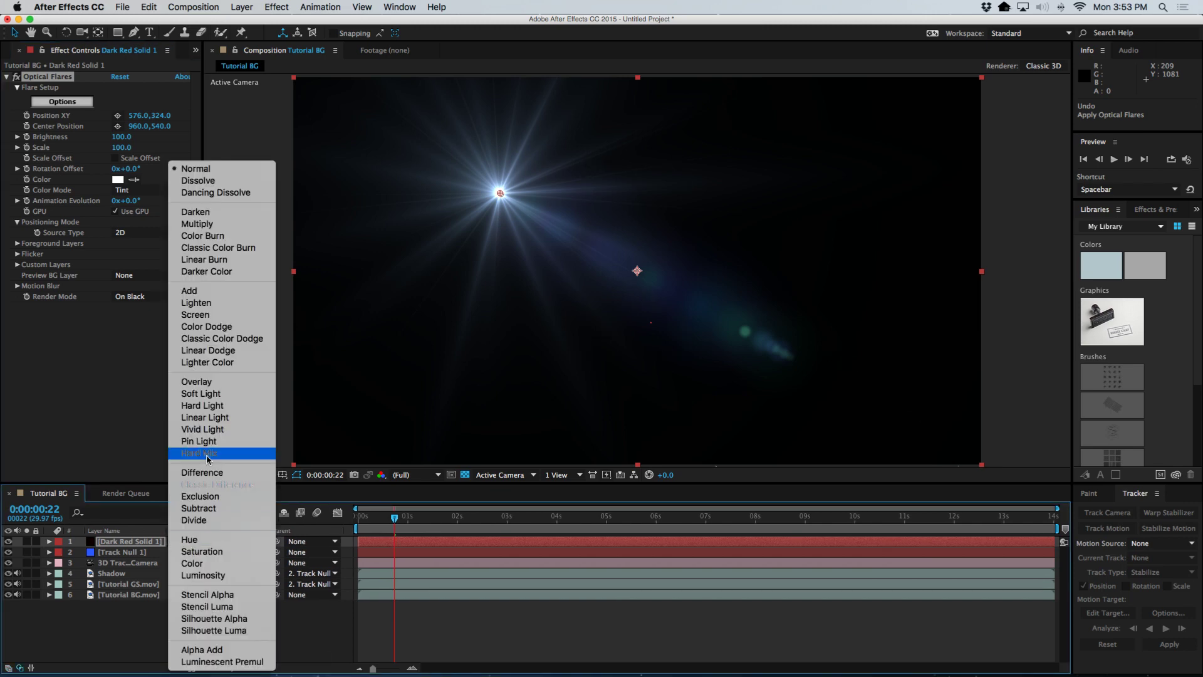
{"action": "left_click", "coordinate": [193, 292]}
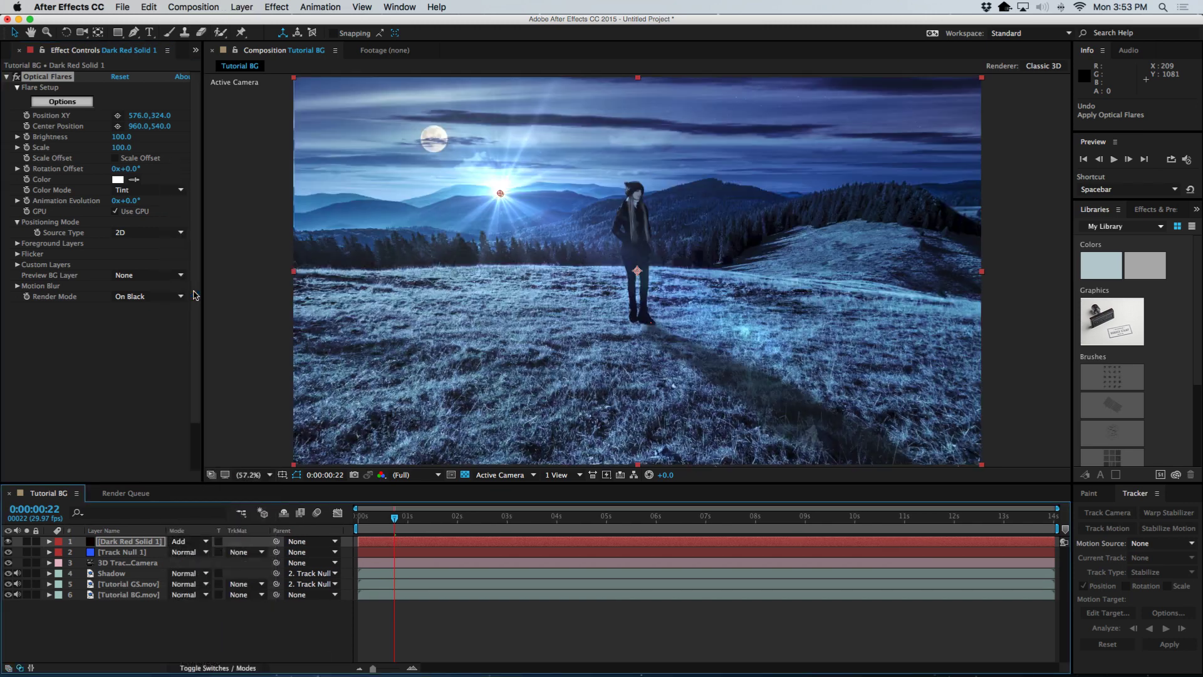
{"action": "left_click", "coordinate": [183, 544]}
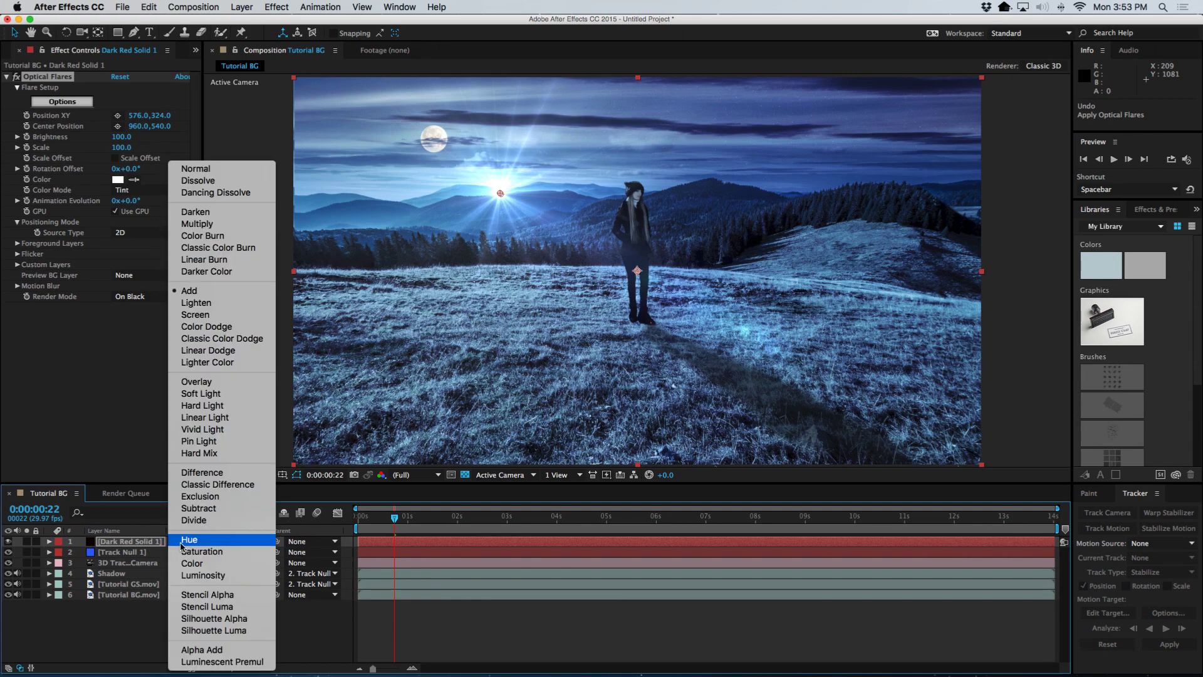
{"action": "left_click", "coordinate": [194, 169]}
{"action": "left_click", "coordinate": [209, 668]}
{"action": "left_click", "coordinate": [210, 668]}
{"action": "left_click", "coordinate": [184, 542]}
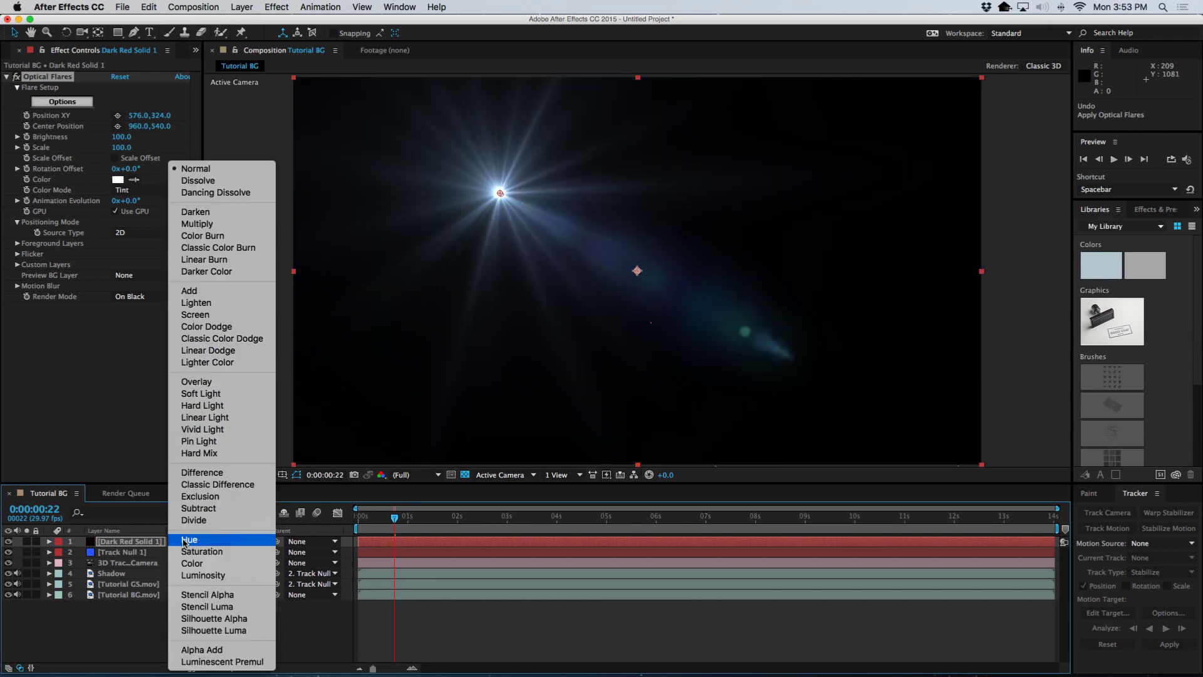
{"action": "left_click", "coordinate": [202, 293]}
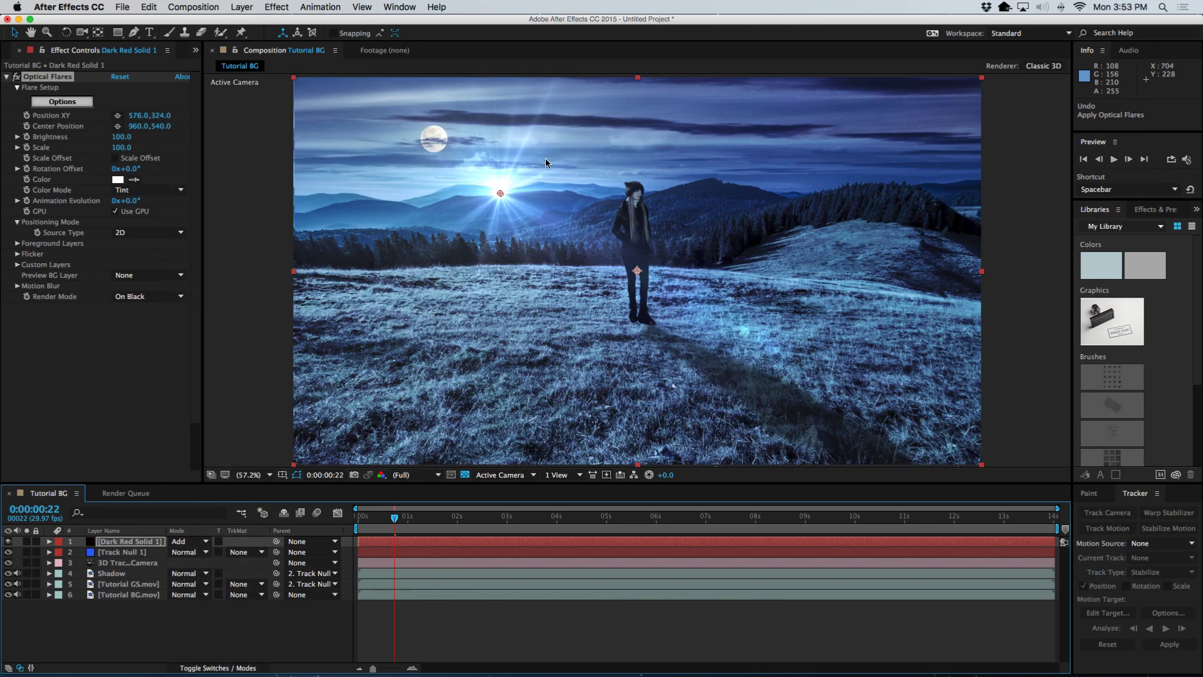
Move the flare onto the moon at about 390.8, 177.2 and hide the Glint and Spike Ball elements in its flare setup
{"action": "left_click_drag", "start_coordinate": [501, 193], "coordinate": [433, 141]}
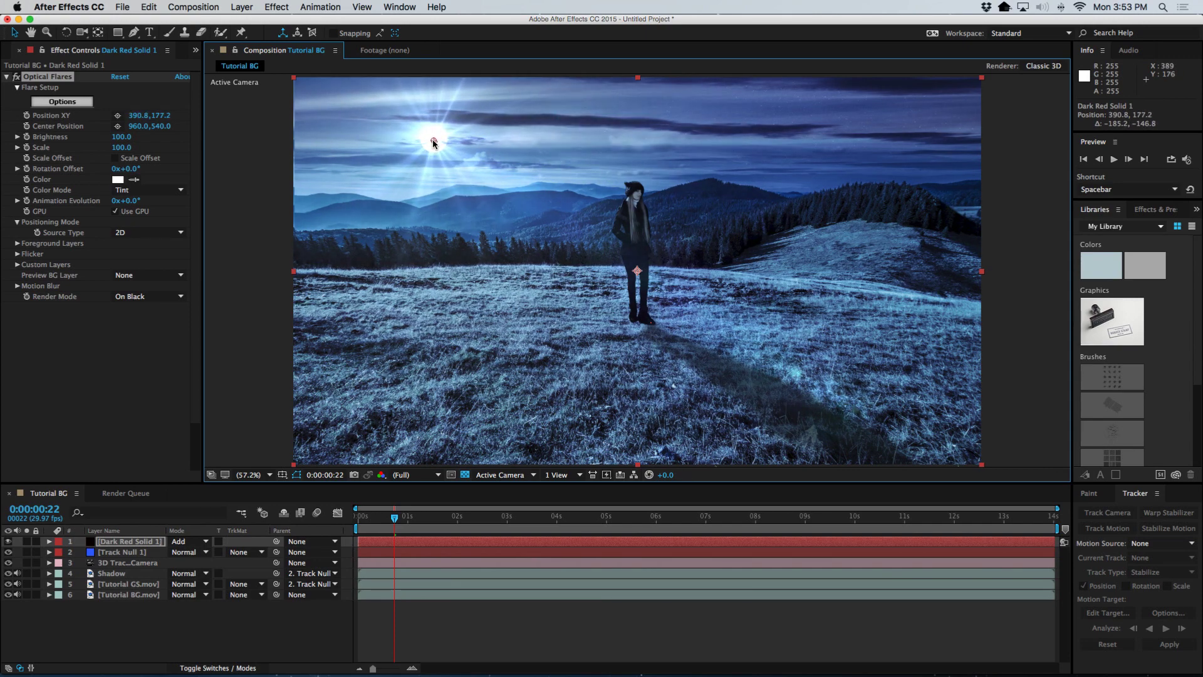
{"action": "left_click", "coordinate": [61, 103]}
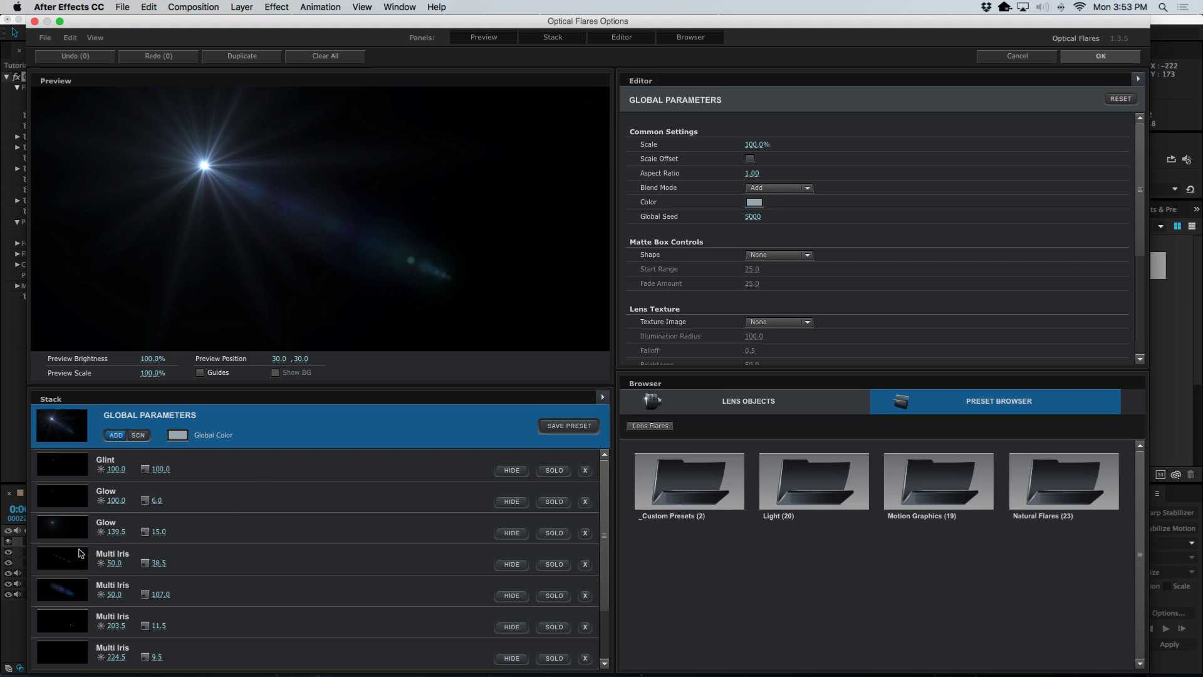
{"action": "left_click", "coordinate": [512, 471]}
{"action": "scroll", "coordinate": [325, 484], "scroll_direction": "down", "scroll_amount": 2}
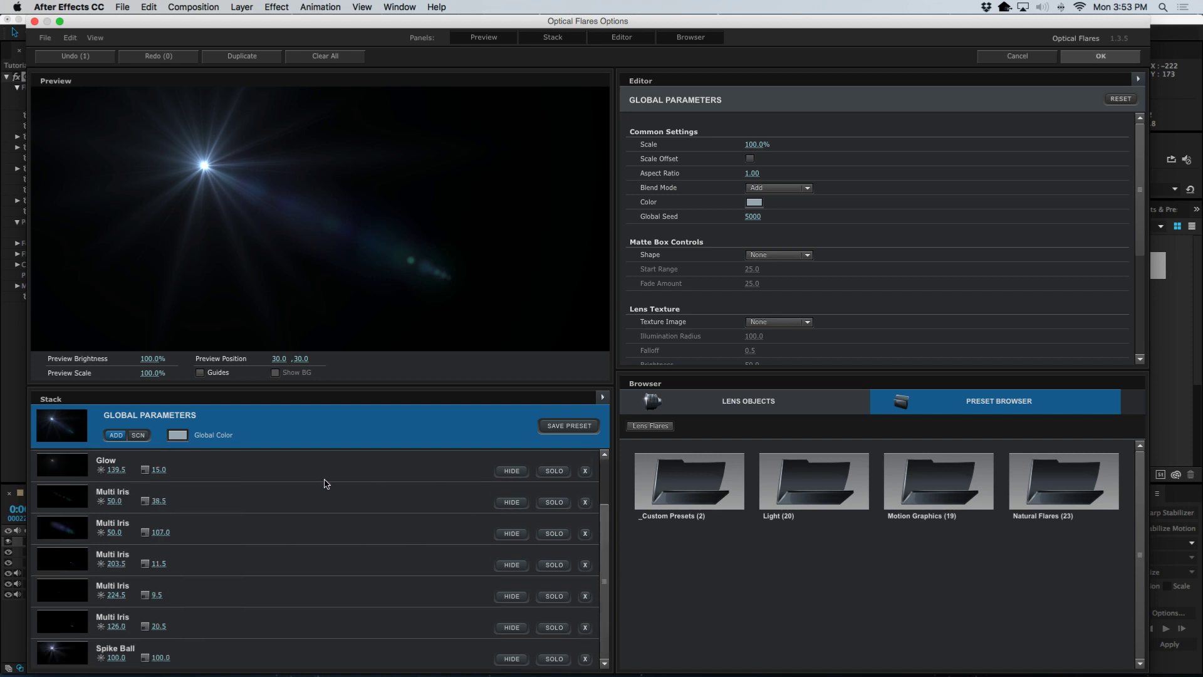
{"action": "left_click", "coordinate": [513, 659]}
{"action": "scroll", "coordinate": [286, 558], "scroll_direction": "up", "scroll_amount": 2}
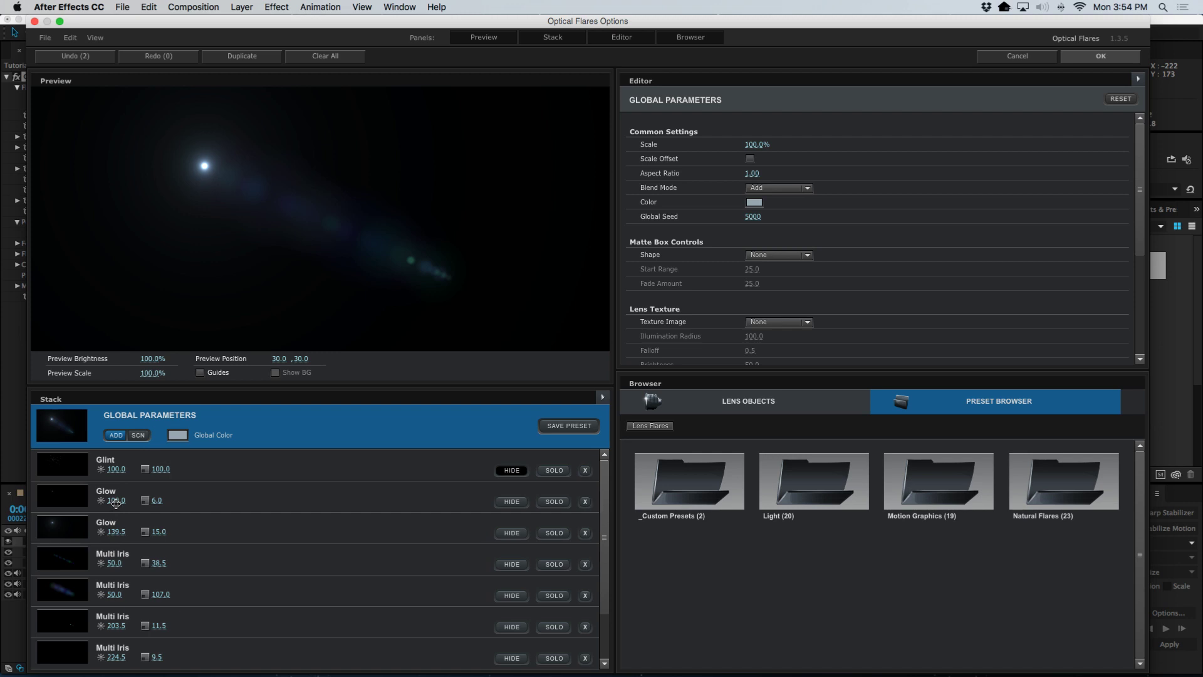
Reduce the brightness of the first Glow element to 30.0 and the second Glow to 31.0, and accept the flare setup
{"action": "left_click_drag", "start_coordinate": [115, 503], "coordinate": [21, 502]}
{"action": "left_click_drag", "start_coordinate": [112, 536], "coordinate": [9, 526]}
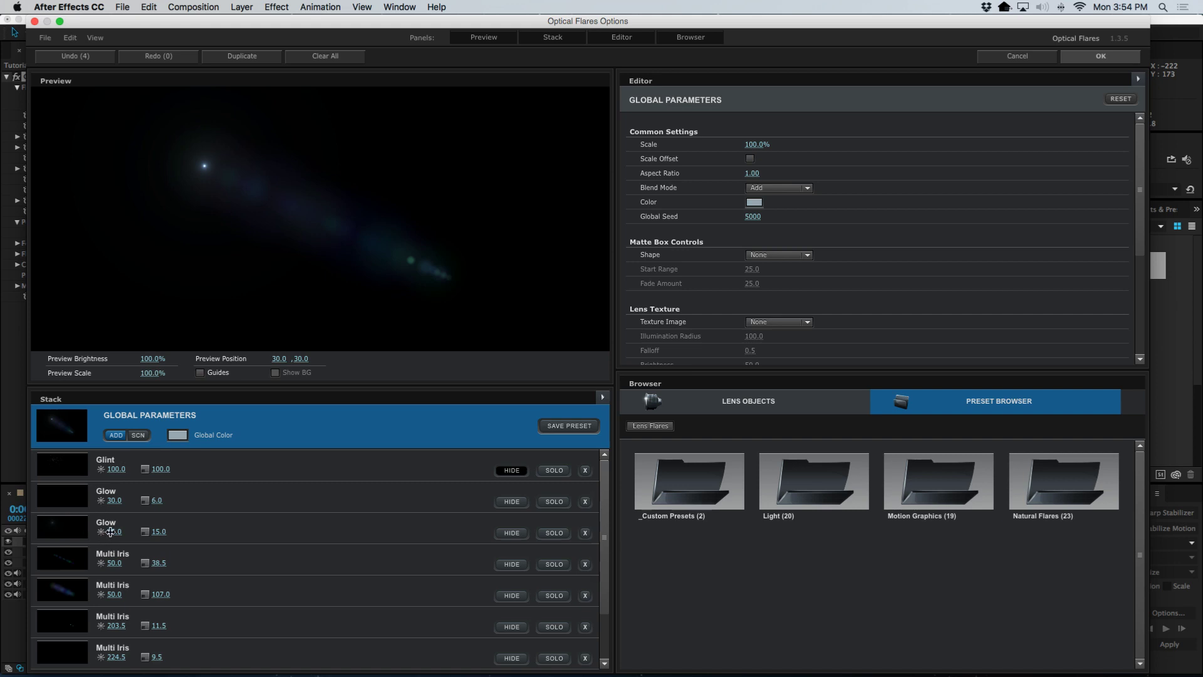
{"action": "left_click_drag", "start_coordinate": [82, 534], "coordinate": [67, 533]}
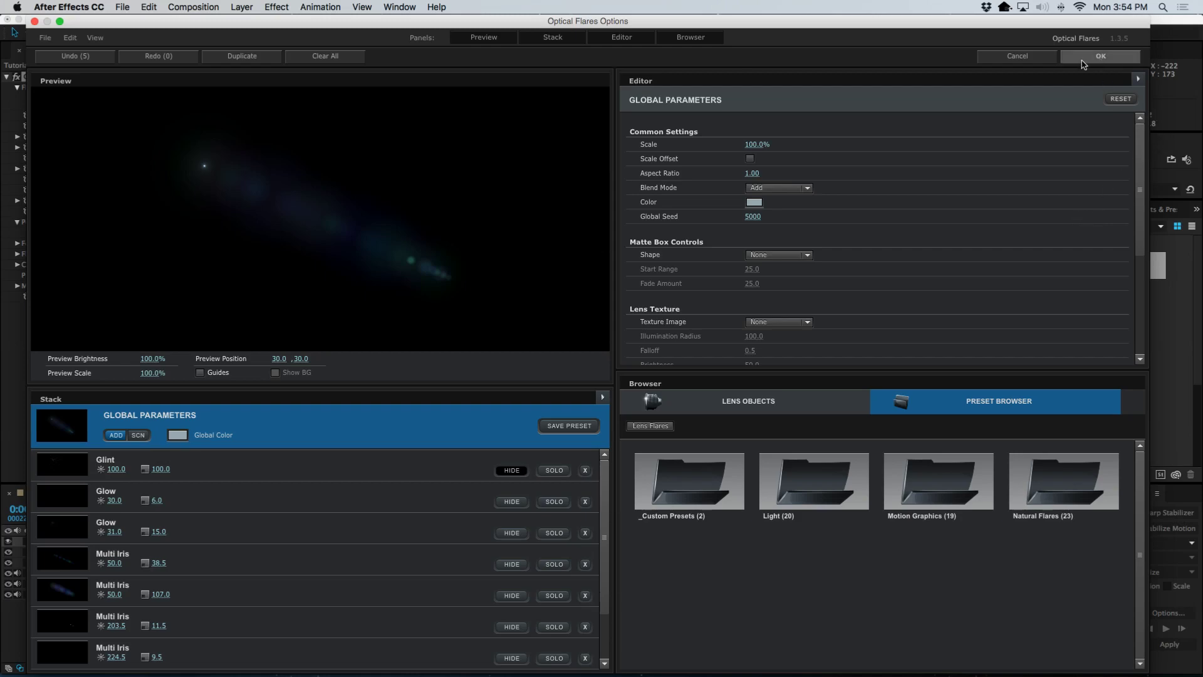
{"action": "left_click", "coordinate": [1101, 57]}
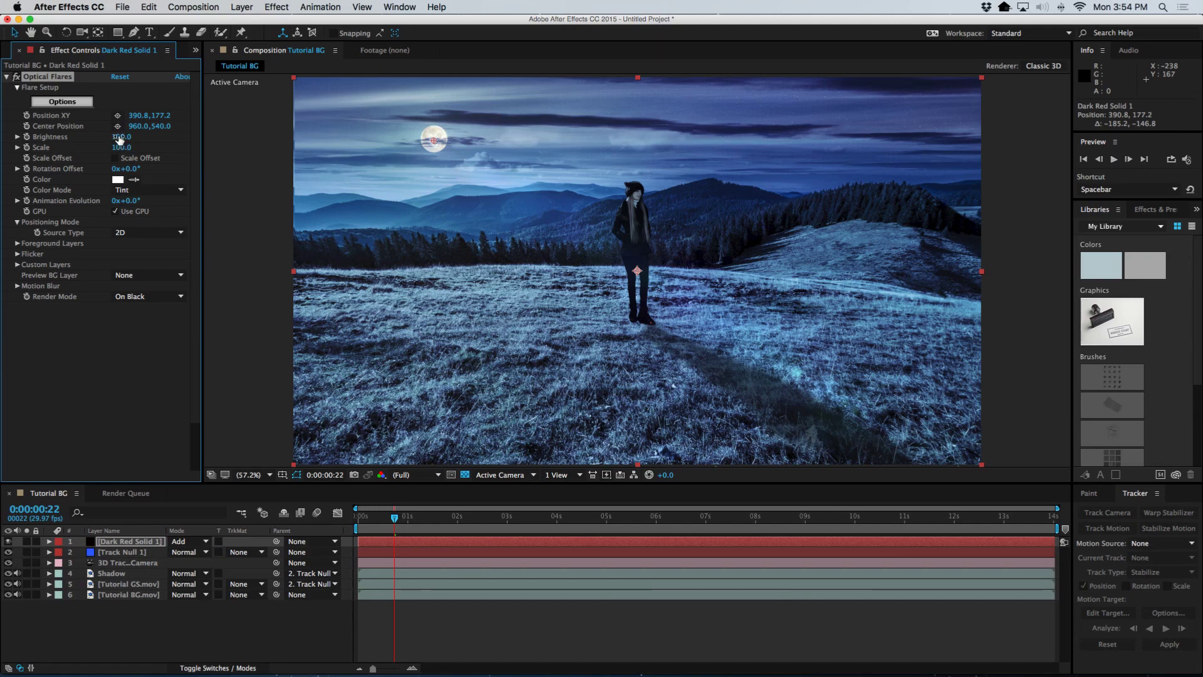
Set the Optical Flares Brightness to 370.0 and recentre the flare on the moon at 392.5, 177.2
{"action": "left_click_drag", "start_coordinate": [119, 136], "coordinate": [137, 137]}
{"action": "mouse_move", "coordinate": [432, 143]}
{"action": "left_mouse_down"}
{"action": "mouse_move", "coordinate": [497, 135]}
{"action": "mouse_move", "coordinate": [435, 143]}
{"action": "left_mouse_up"}
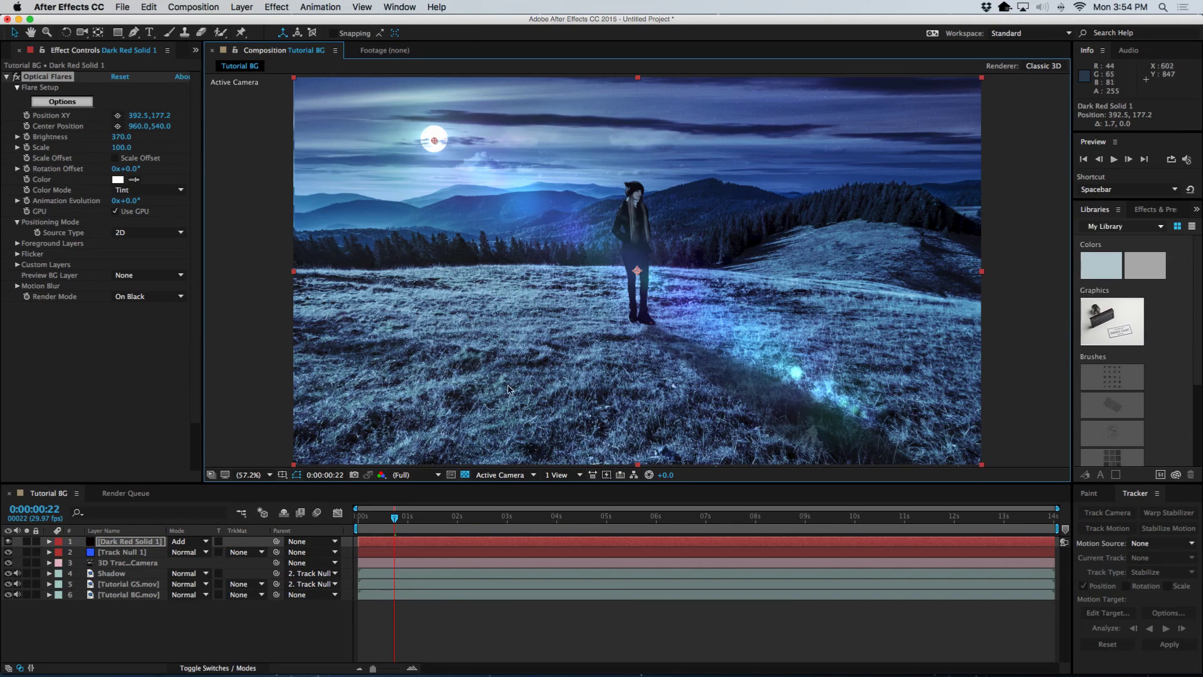
Keyframe the flare's Position XY at the first frame and at 0:00:14:00, moving it to 362.8, 175.5 at the end to follow the moon
{"action": "left_click", "coordinate": [357, 524]}
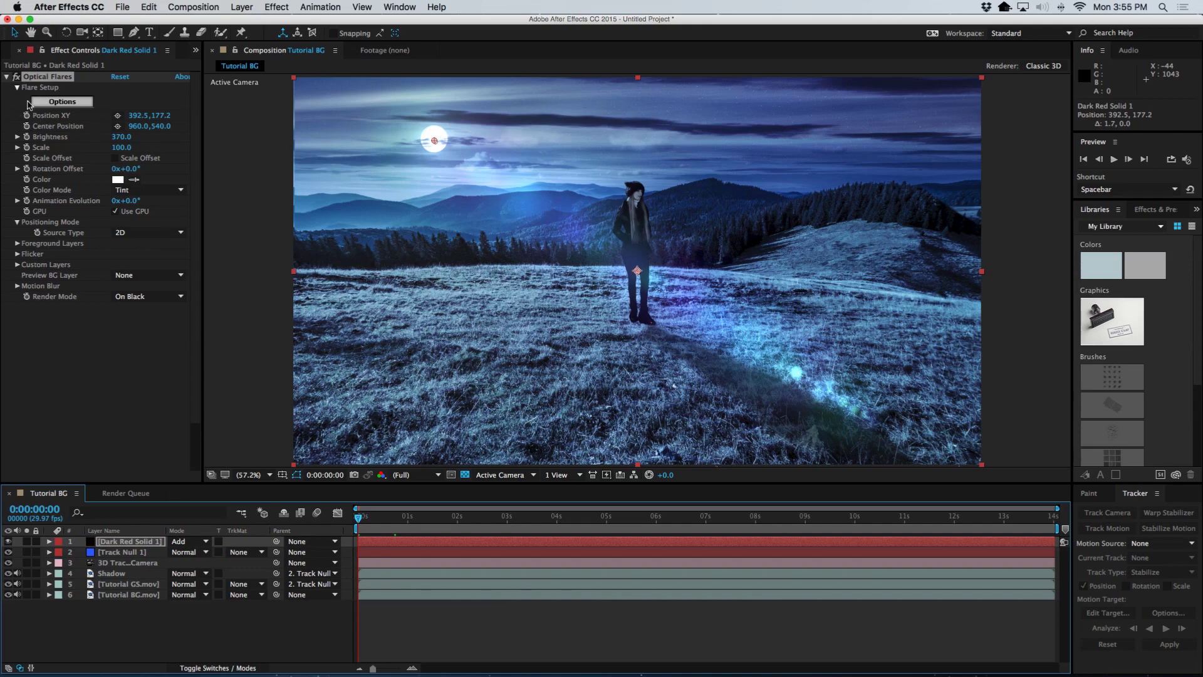
{"action": "left_click", "coordinate": [27, 116]}
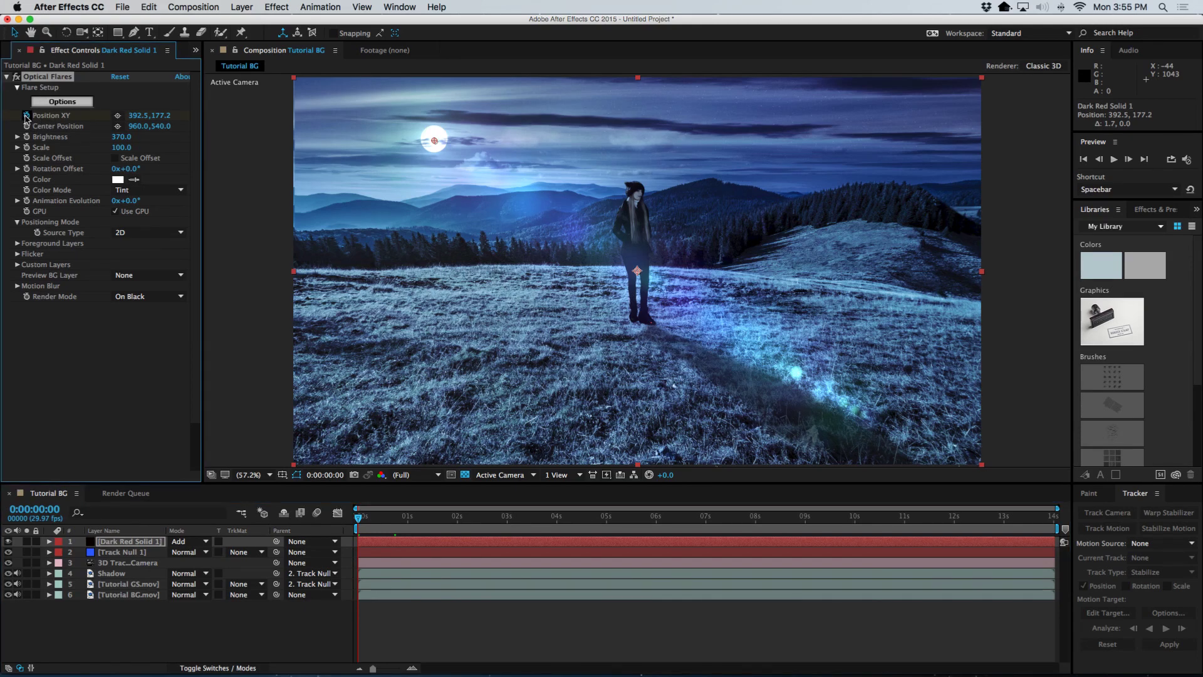
{"action": "left_click", "coordinate": [1053, 517]}
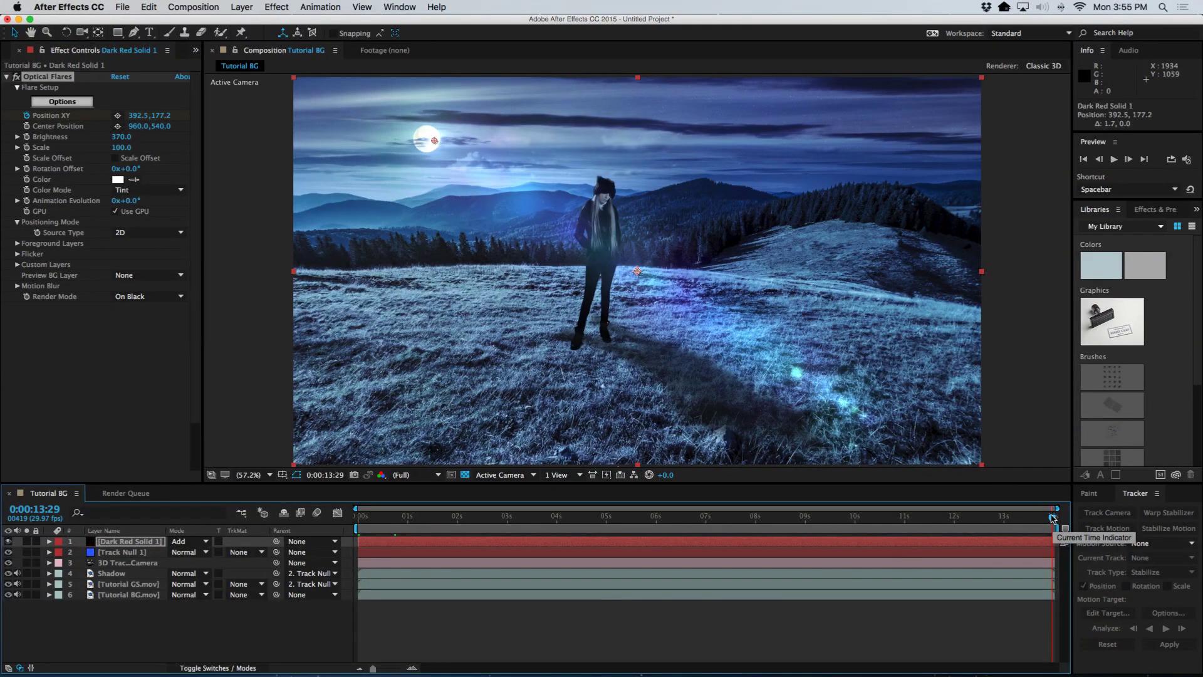
{"action": "left_click_drag", "start_coordinate": [1053, 517], "coordinate": [1055, 517]}
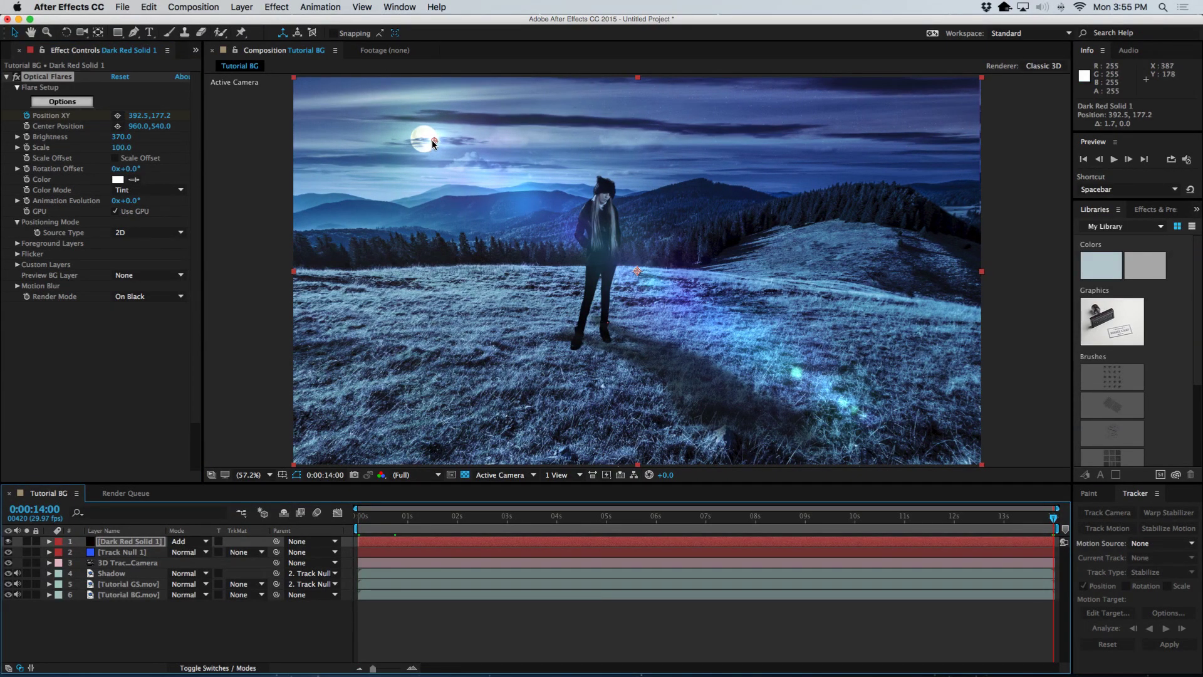
{"action": "left_click_drag", "start_coordinate": [435, 143], "coordinate": [424, 141]}
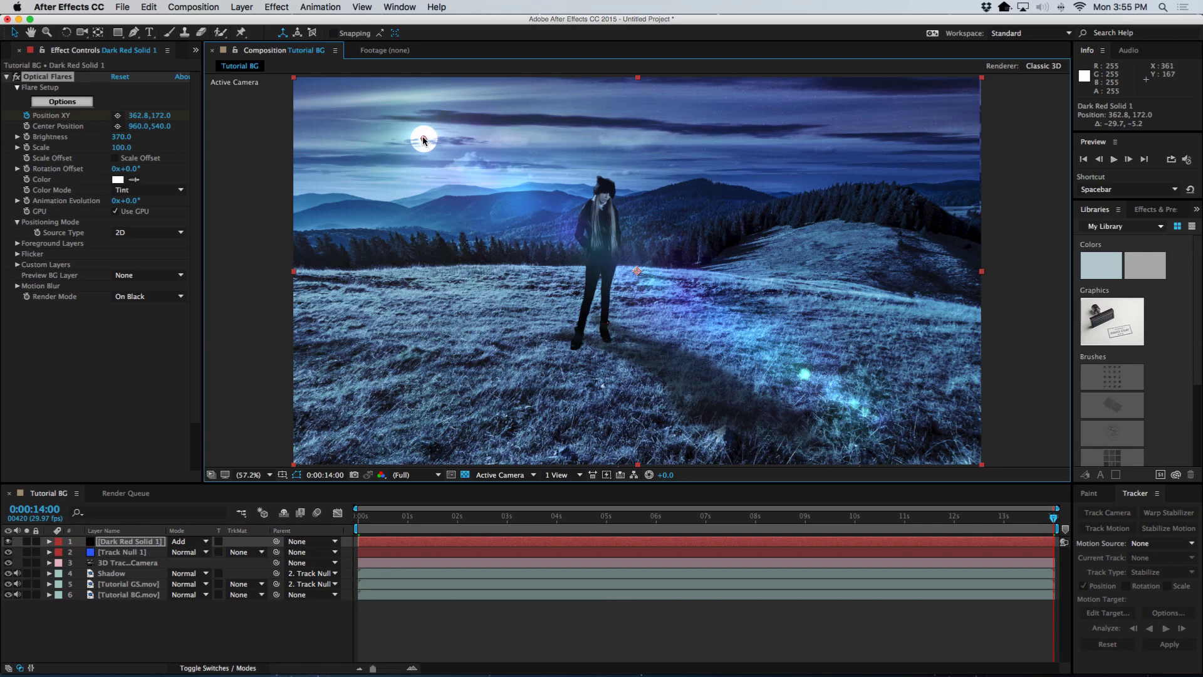
{"action": "left_click_drag", "start_coordinate": [424, 140], "coordinate": [423, 143]}
Move the flare's Center Position to about 692.6, 587.2 and play the composition from near the start to check the flare
{"action": "mouse_move", "coordinate": [638, 274]}
{"action": "left_mouse_down"}
{"action": "mouse_move", "coordinate": [566, 309]}
{"action": "mouse_move", "coordinate": [550, 288]}
{"action": "mouse_move", "coordinate": [536, 294]}
{"action": "left_mouse_up"}
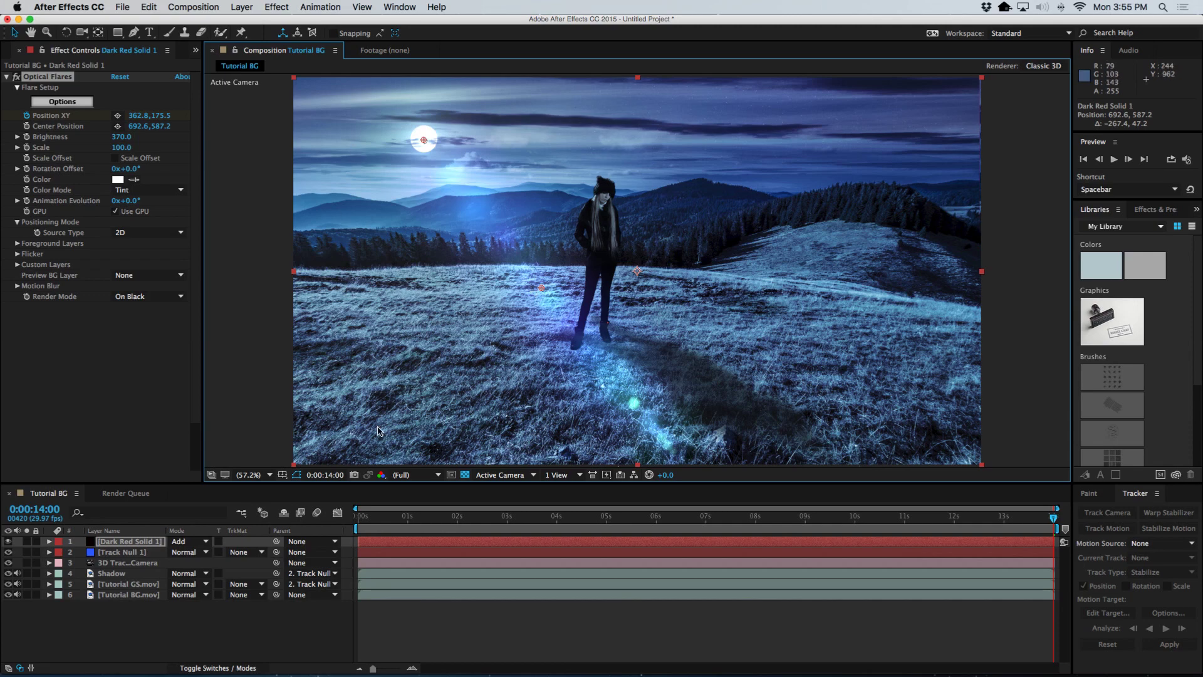
{"action": "left_click", "coordinate": [359, 520]}
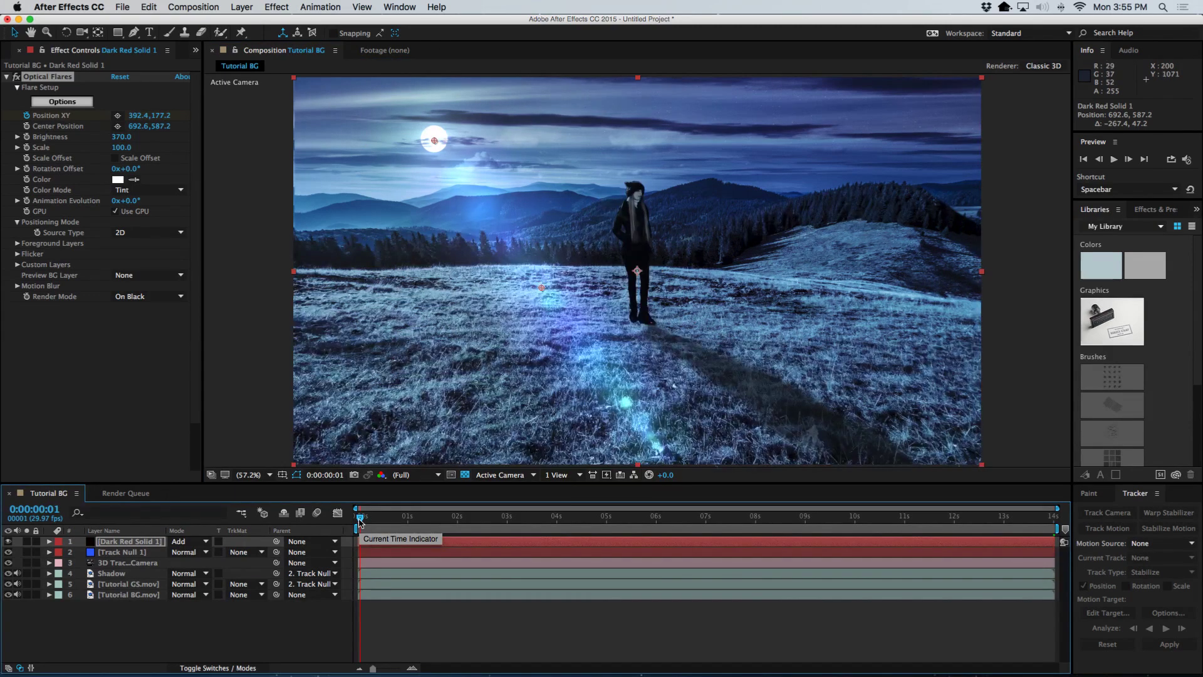
{"action": "key", "text": "space"}
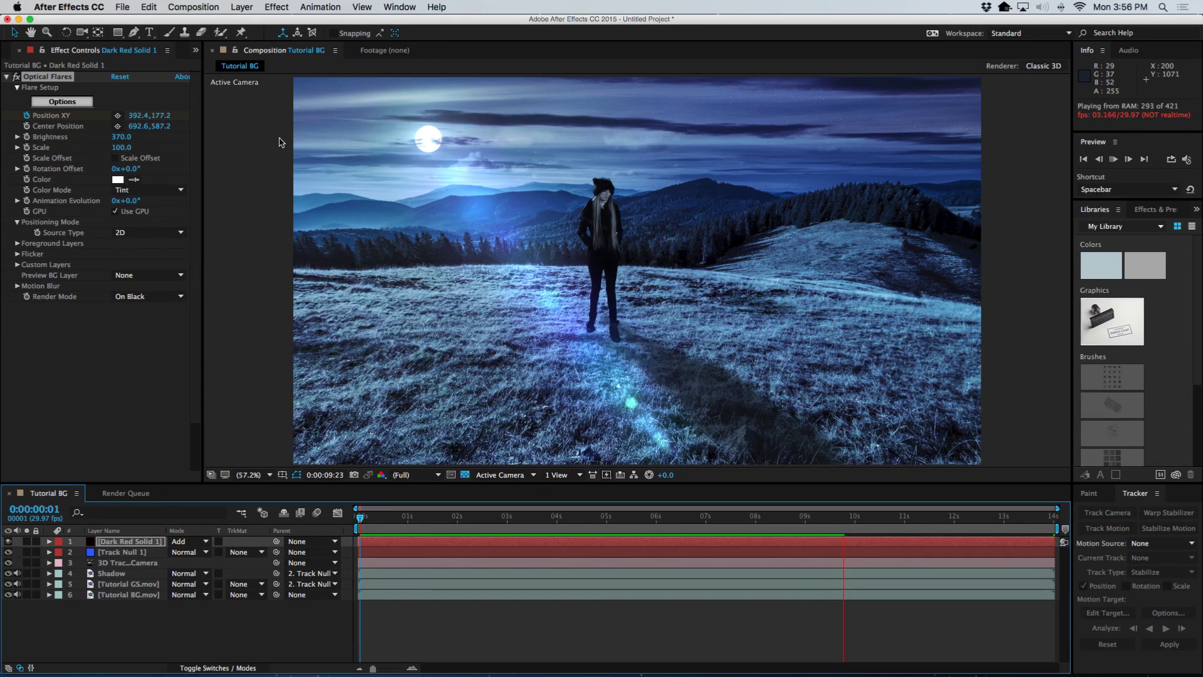
{"action": "key", "text": "space"}
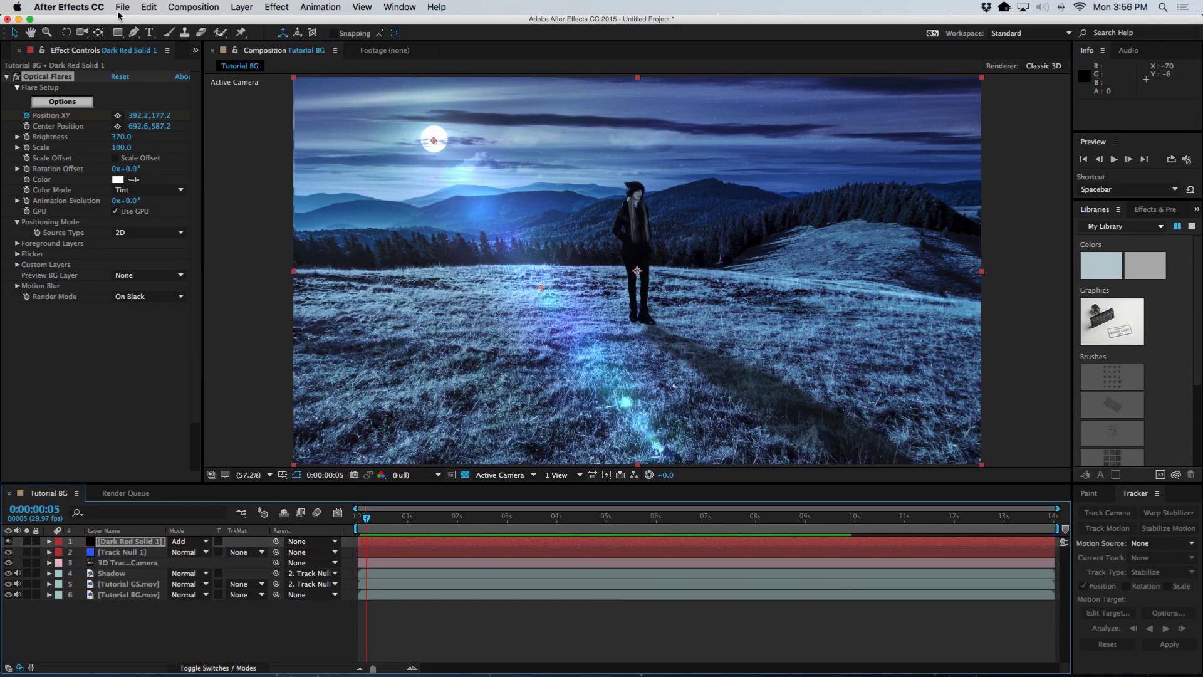
Add the Tutorial BG composition to the Render Queue for export
{"action": "left_click", "coordinate": [122, 8]}
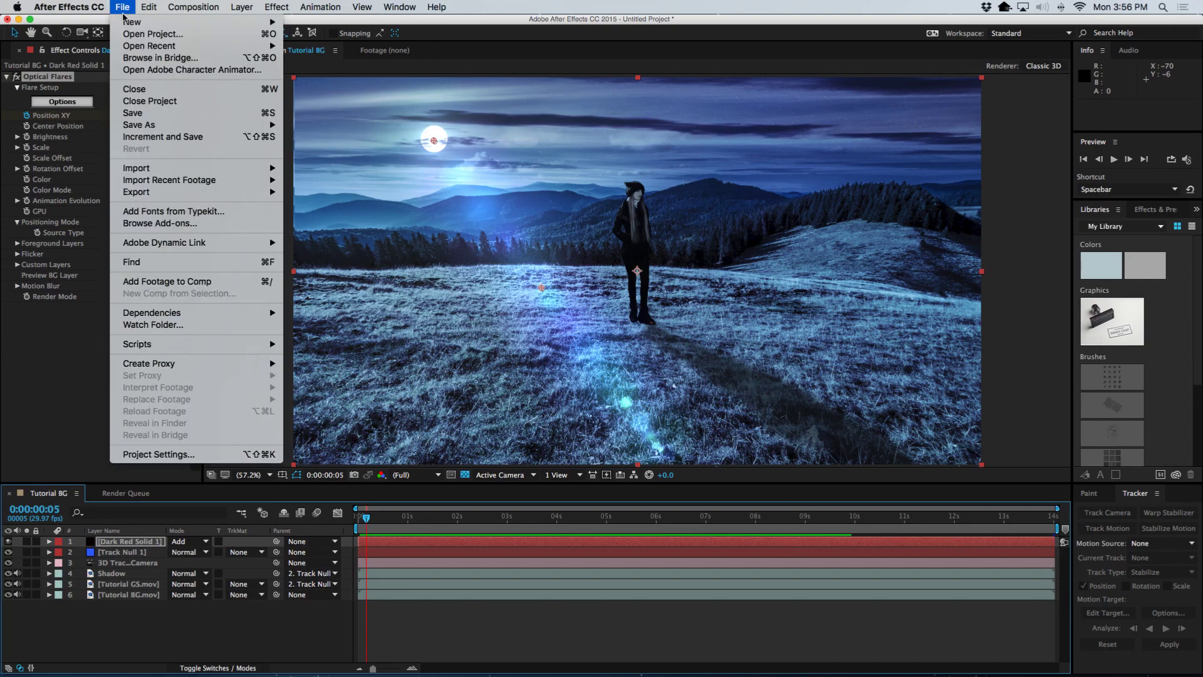
{"action": "mouse_move", "coordinate": [158, 193]}
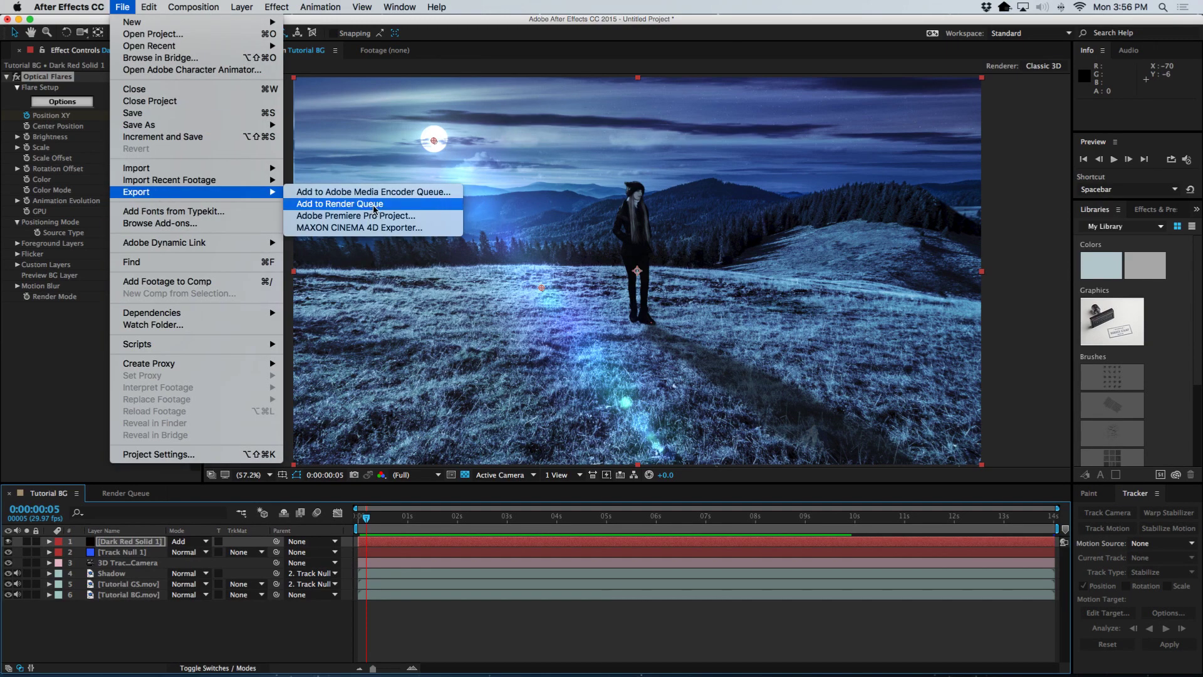
{"action": "left_click", "coordinate": [374, 209]}
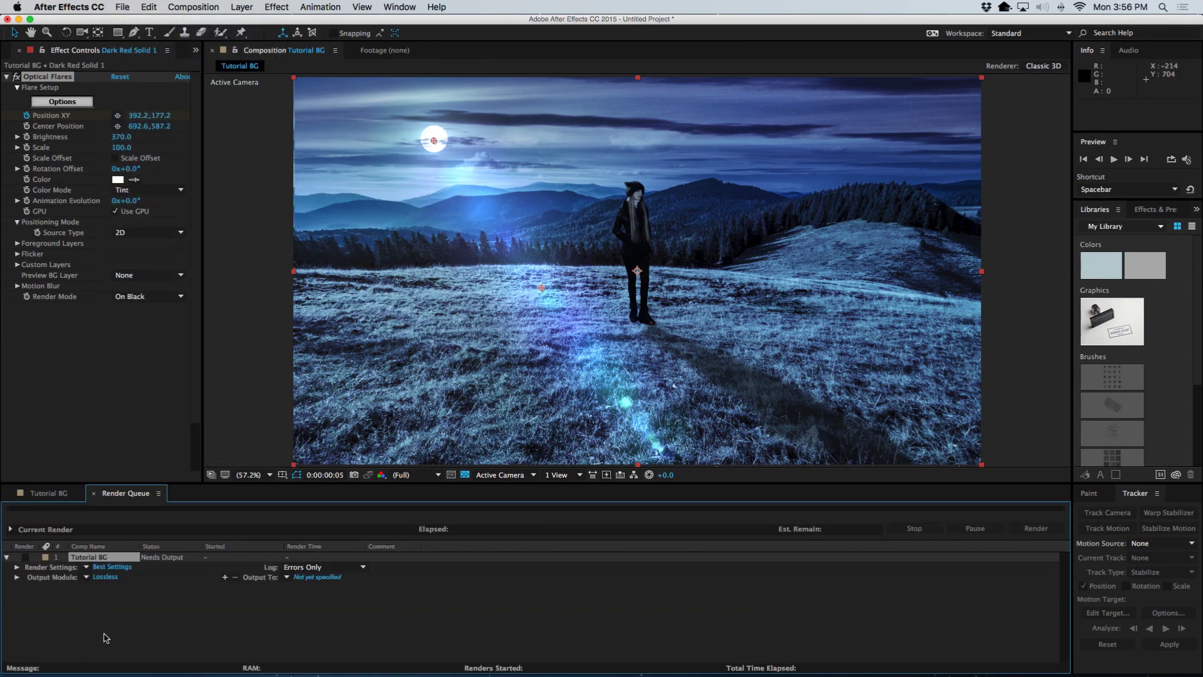
Set the render's output file to Tutorial Final.mov in the Desktop folder and start the render
{"action": "left_click", "coordinate": [326, 578]}
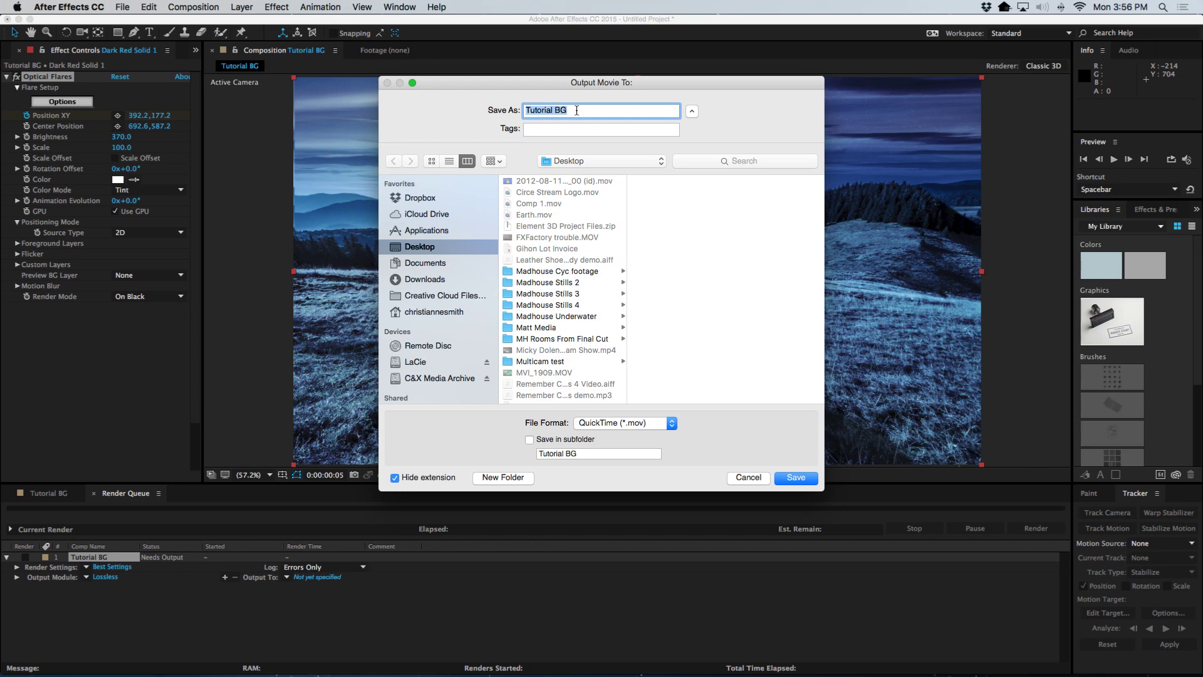
{"action": "key", "text": "Right"}
{"action": "key", "text": "BackSpace"}
{"action": "key", "text": "BackSpace"}
{"action": "left_click", "coordinate": [796, 478]}
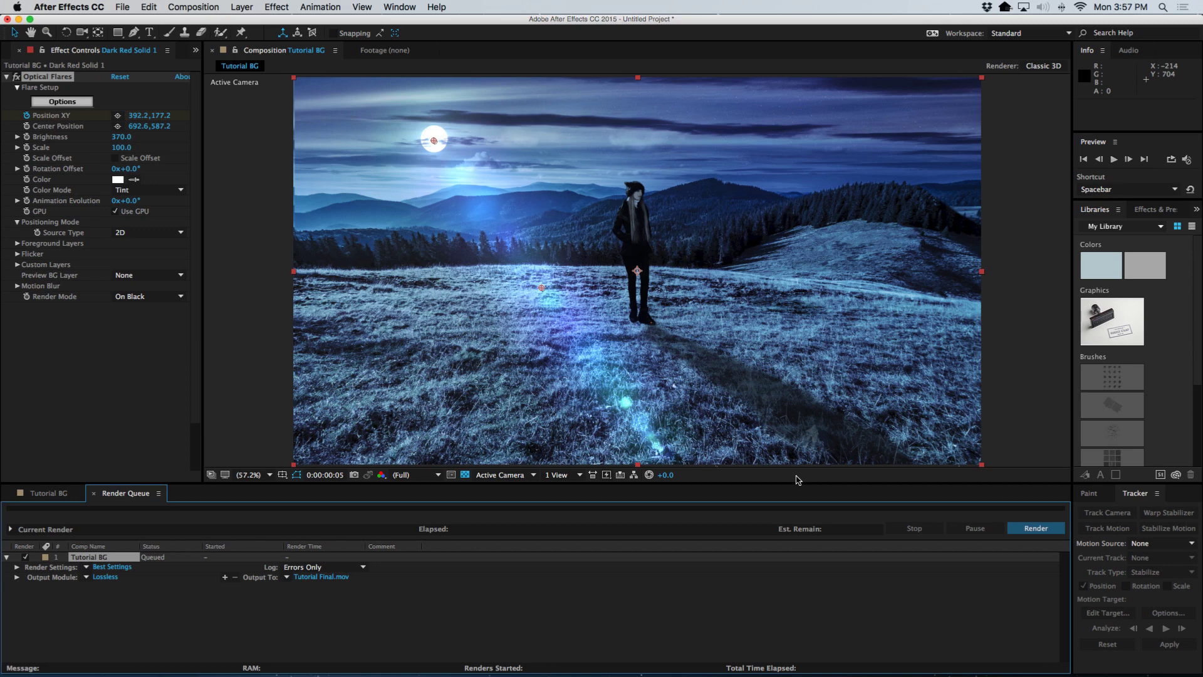
{"action": "left_click", "coordinate": [1038, 529]}
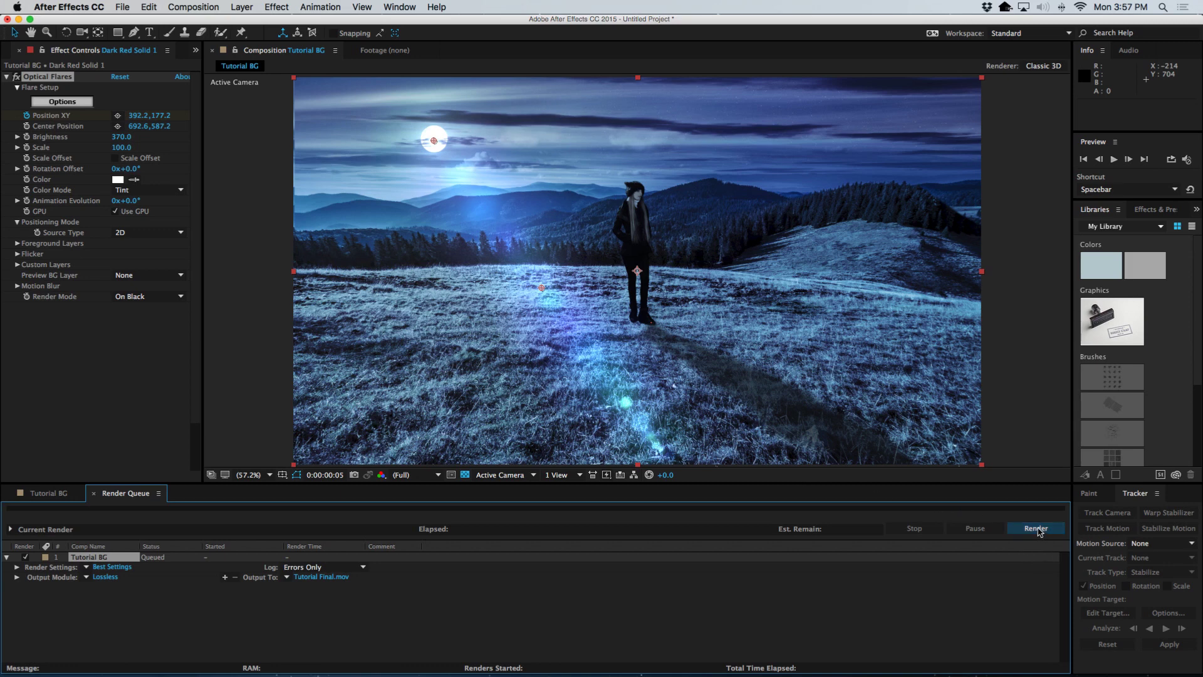